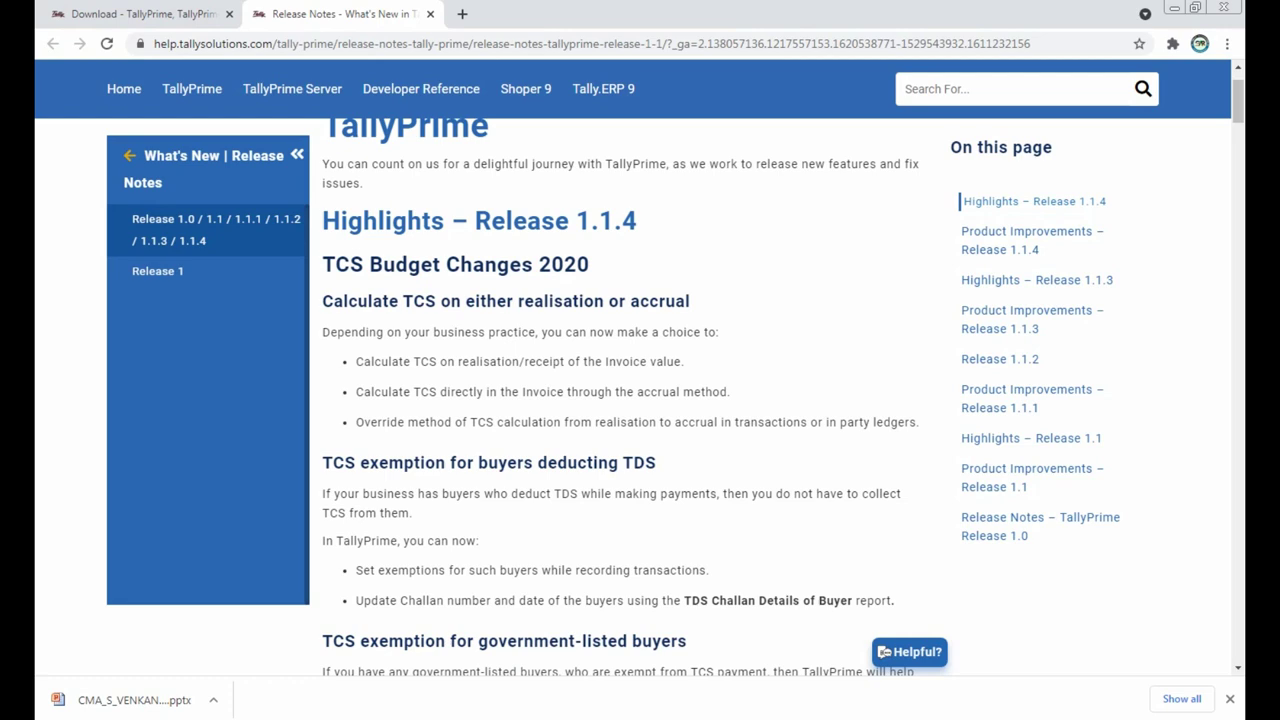
# Step: Read through the Release 1.1.4 TCS sections in Tally Help, then return to TallyPrime
pyautogui.scroll(1, 680, 400)
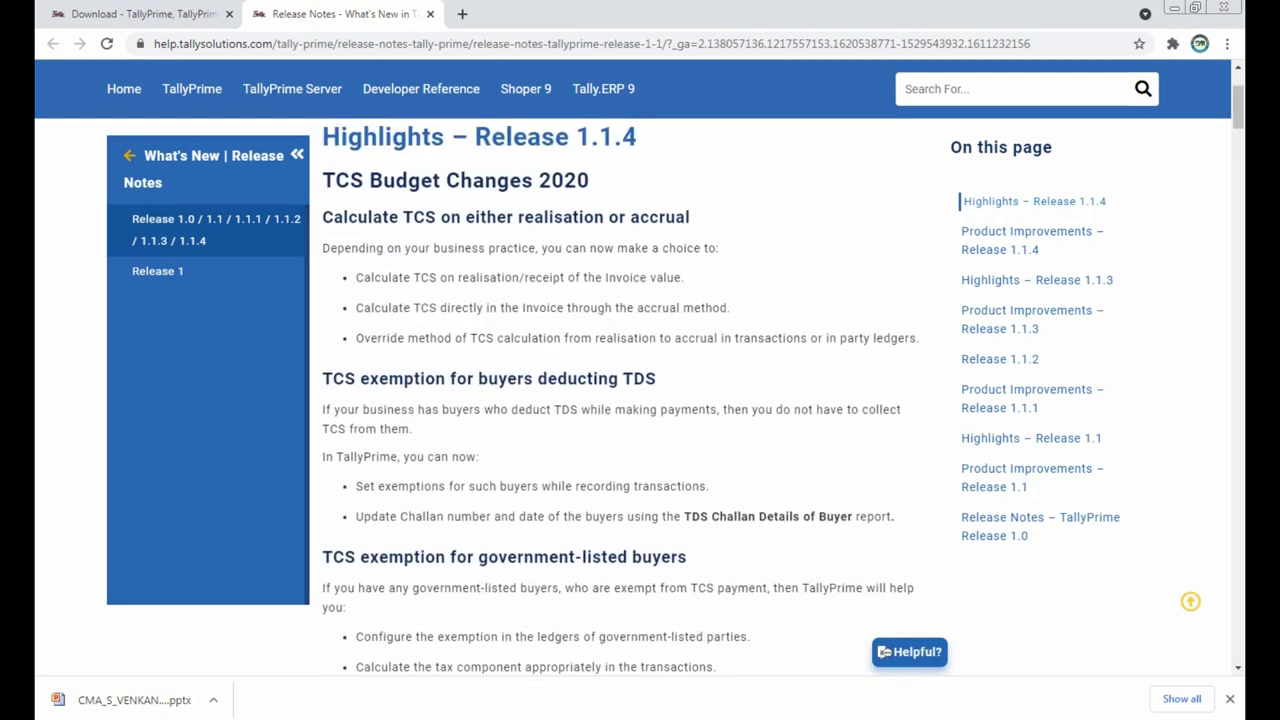
pyautogui.scroll(-3, 620, 400)
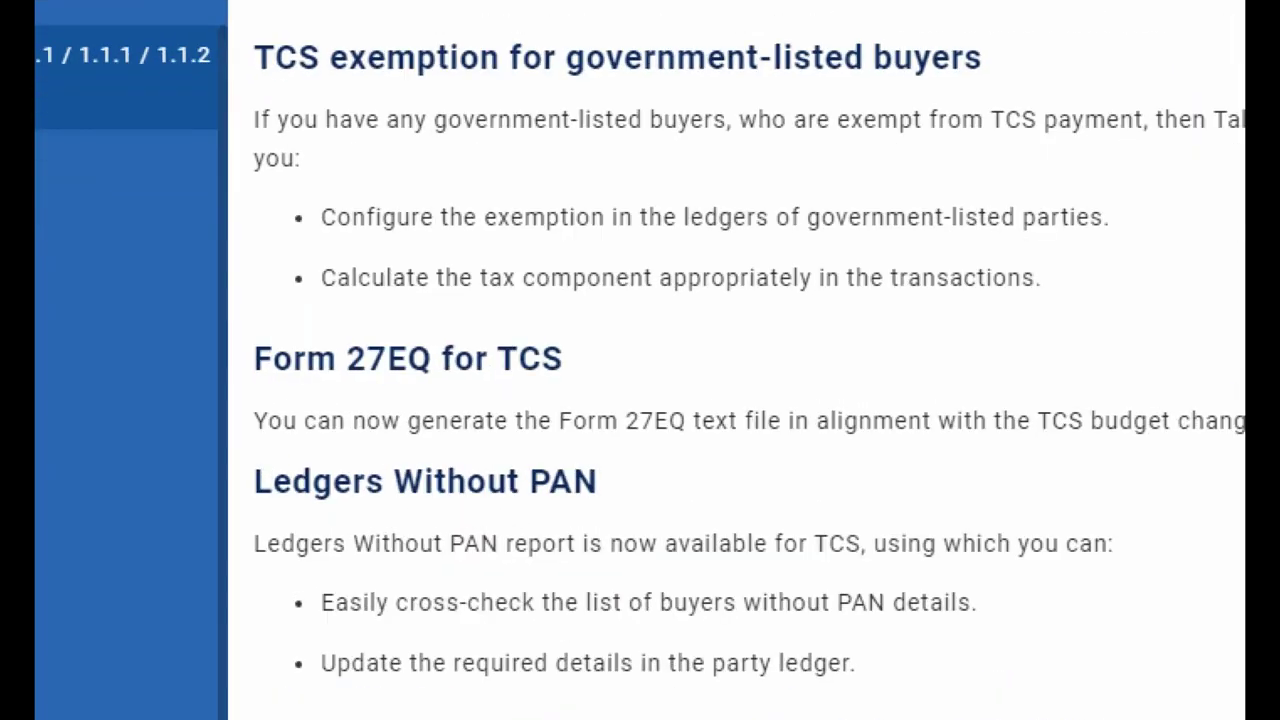
pyautogui.moveTo(241, 326); pyautogui.dragTo(613, 400)
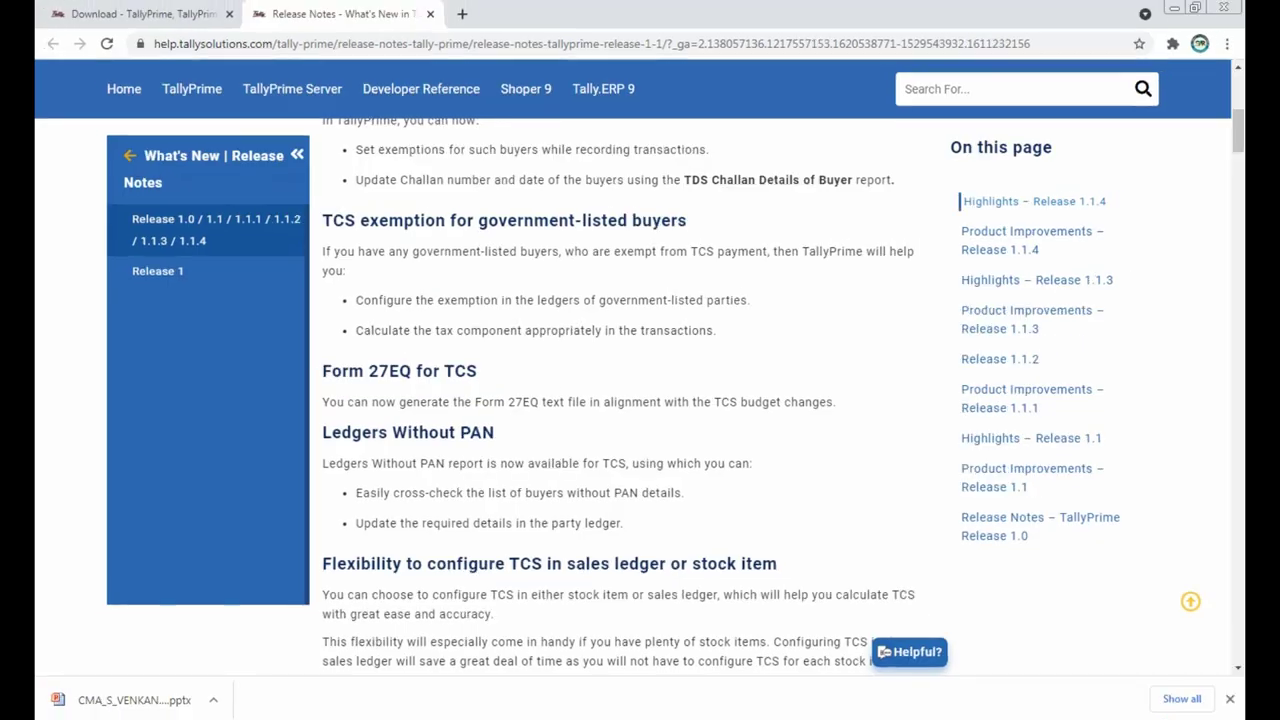
pyautogui.scroll(-3, 849, 394)
pyautogui.scroll(-3, 620, 400)
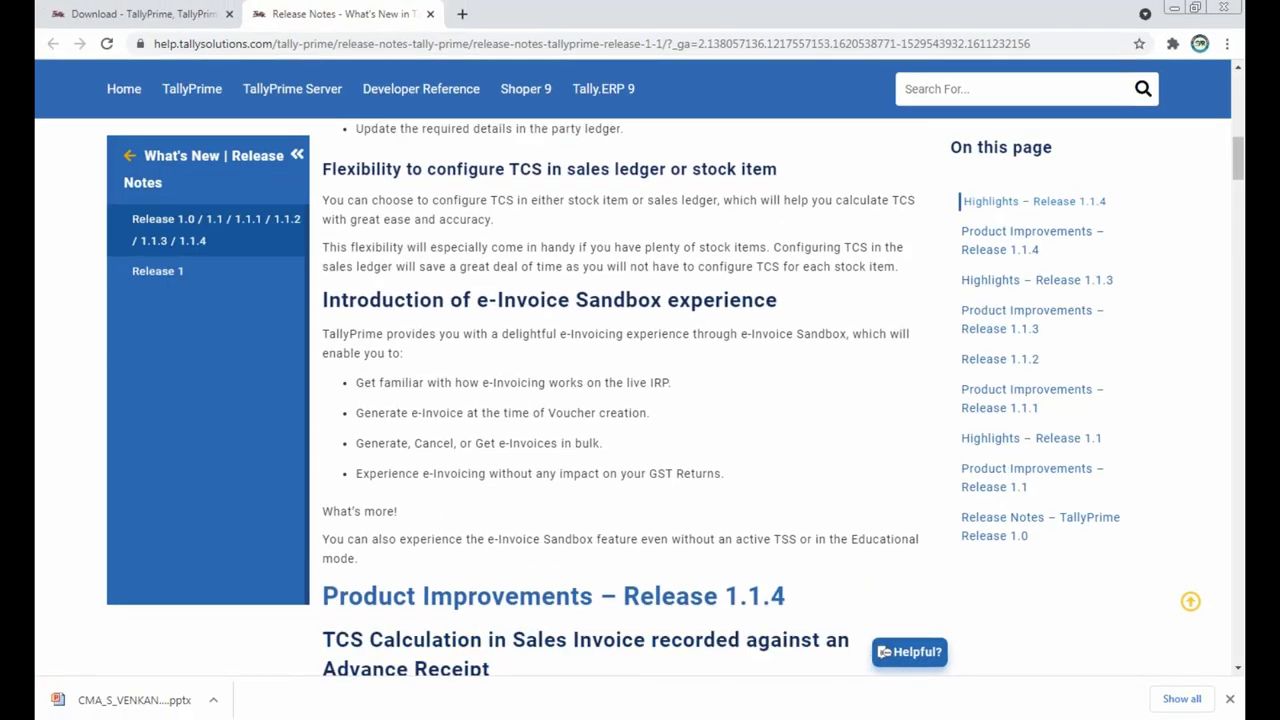
pyautogui.scroll(-1, 624, 400)
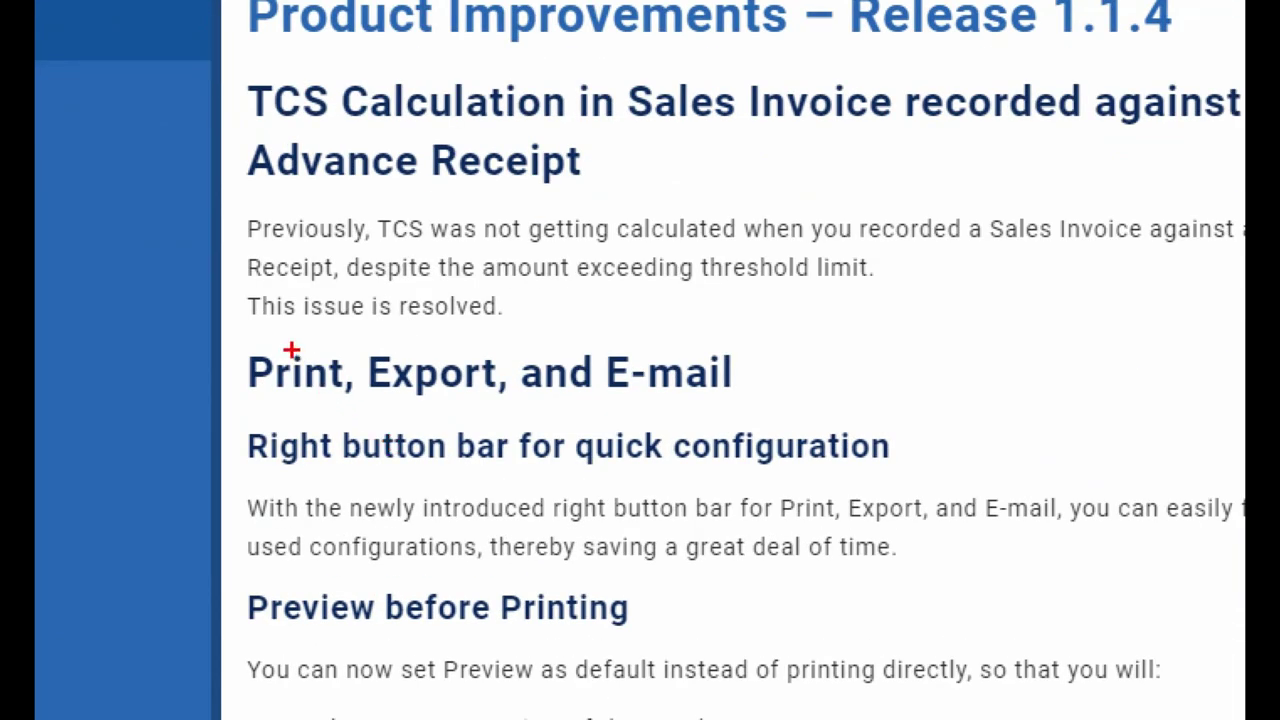
pyautogui.moveTo(232, 329); pyautogui.dragTo(912, 424)
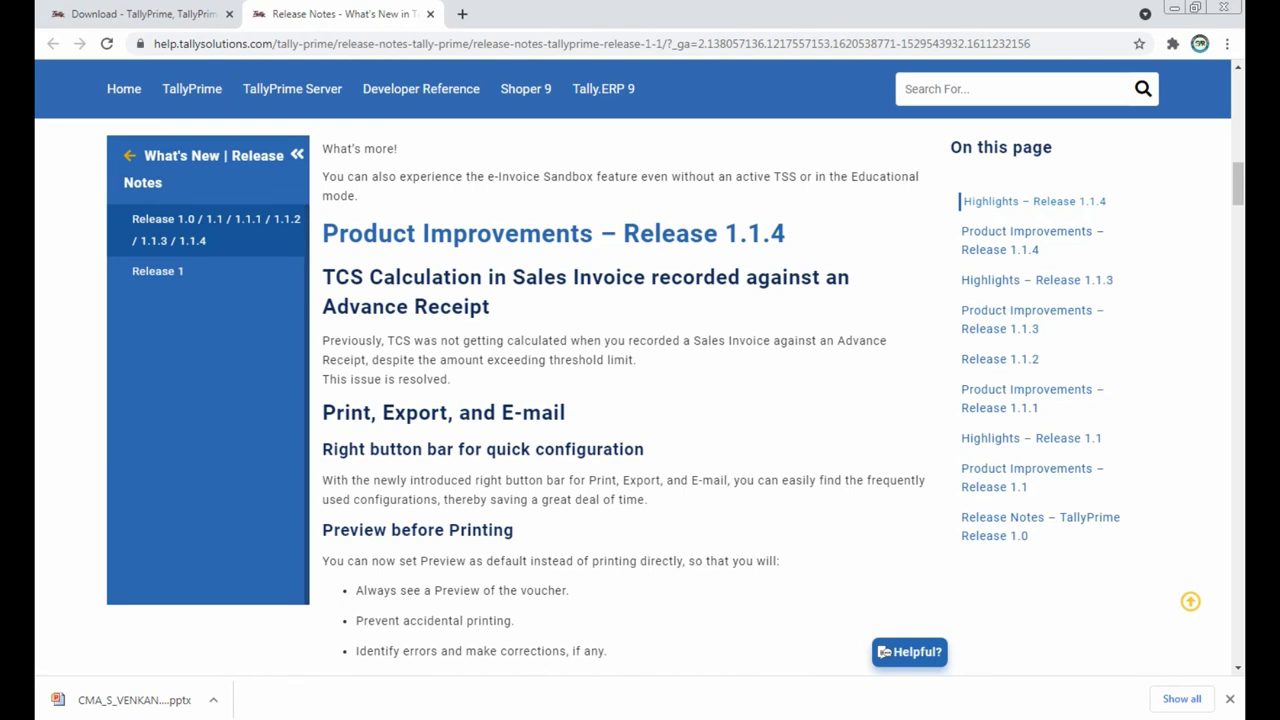
pyautogui.press('Home')
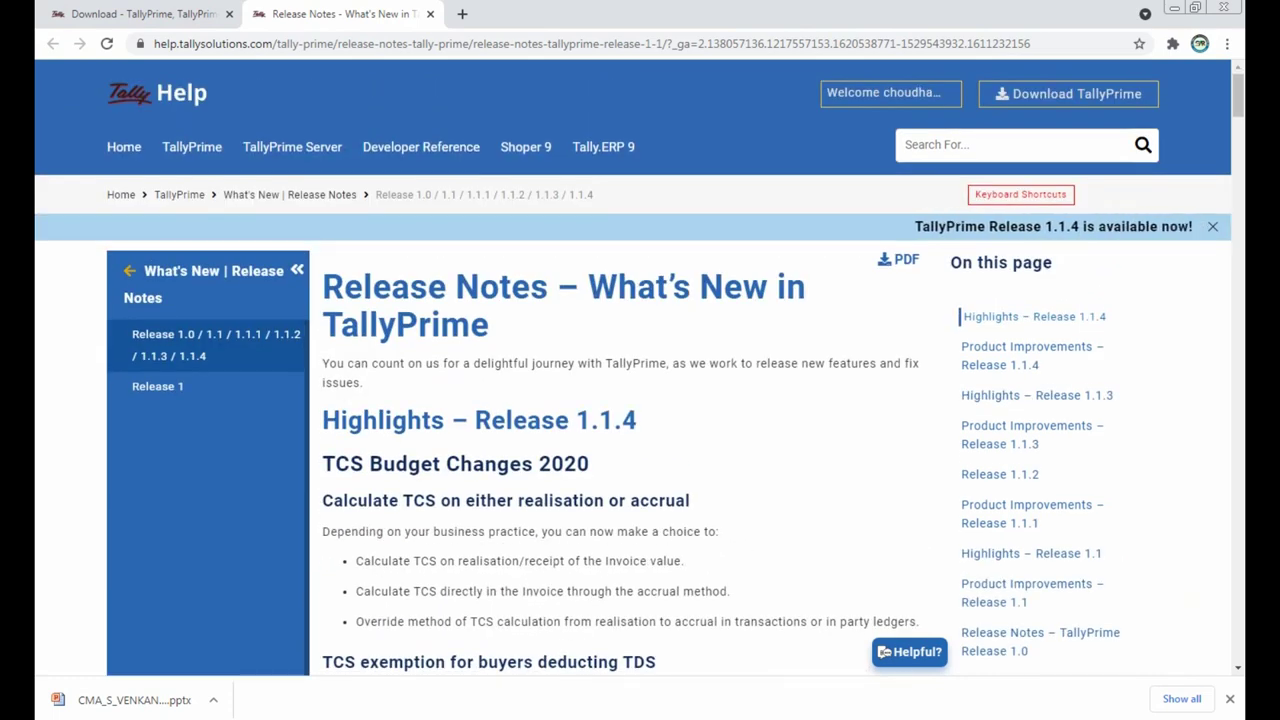
pyautogui.hotkey('alt', 'Tab')
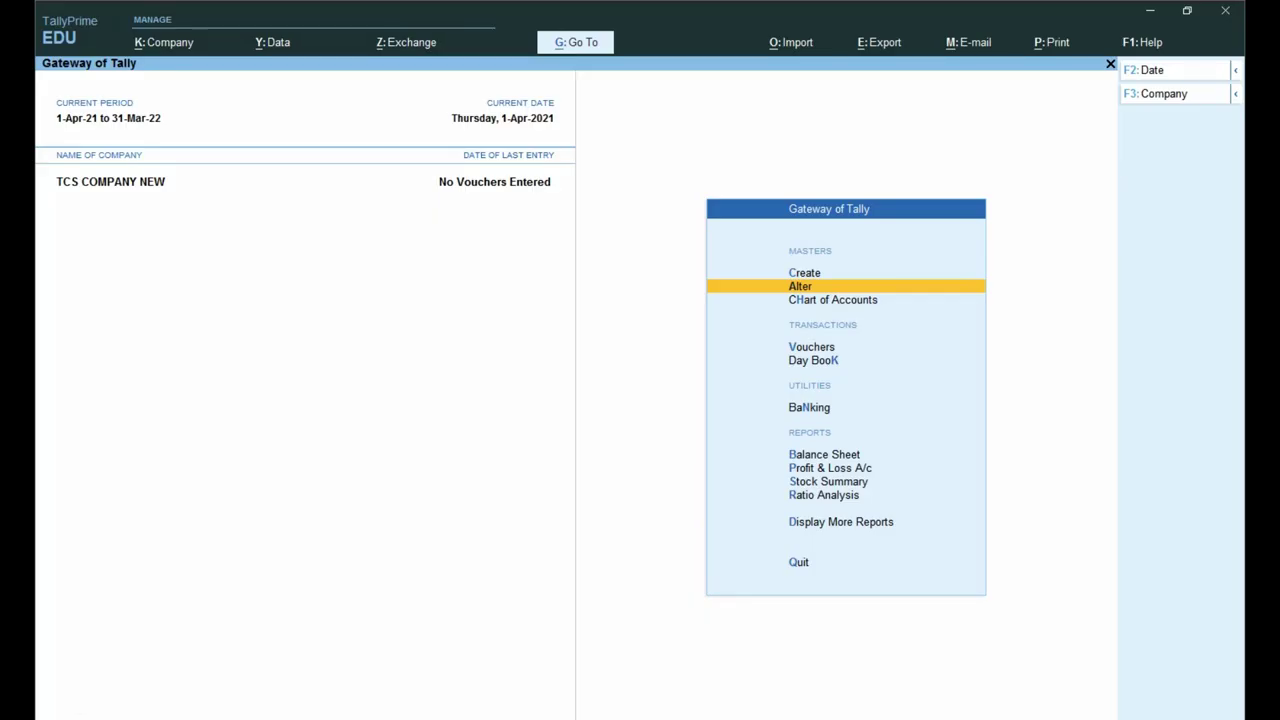
pyautogui.hotkey('ctrl', '1')
pyautogui.click(432, 166)
pyautogui.moveTo(409, 155); pyautogui.dragTo(488, 188)
pyautogui.press('Escape')
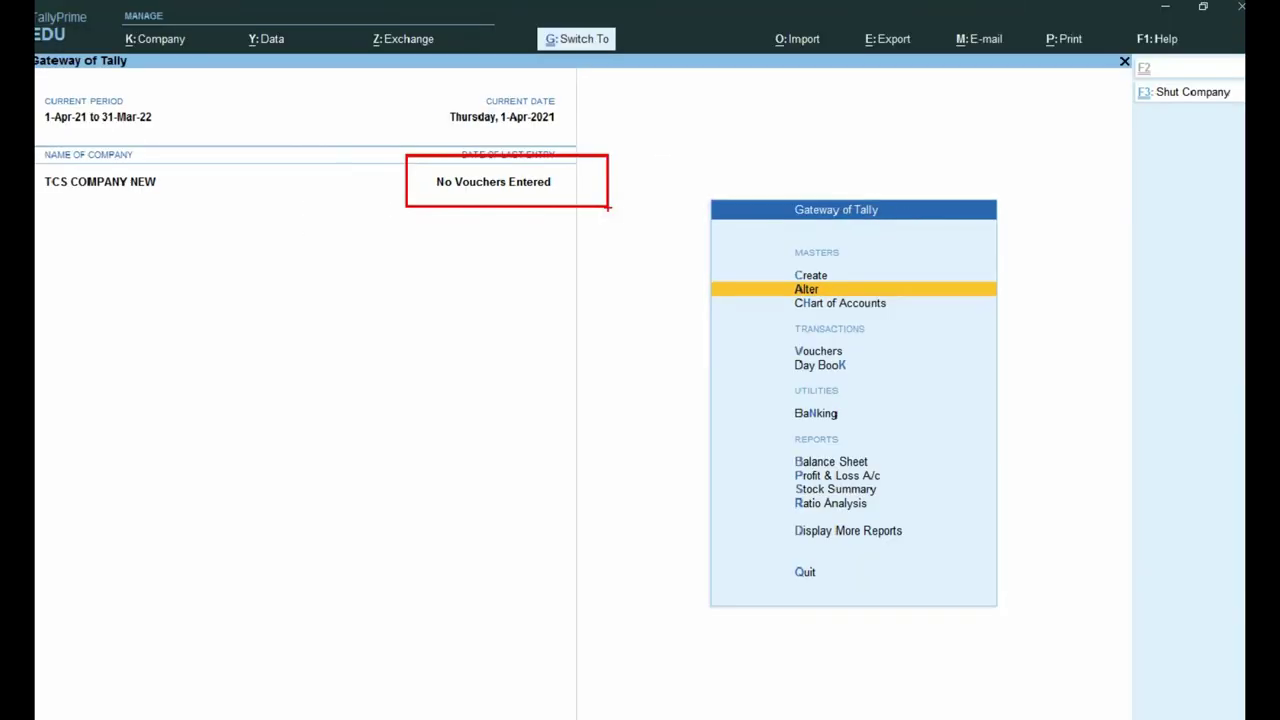
pyautogui.press('Up')
pyautogui.press('Down')
pyautogui.press('Return')
pyautogui.press('Down')
pyautogui.press('Return')
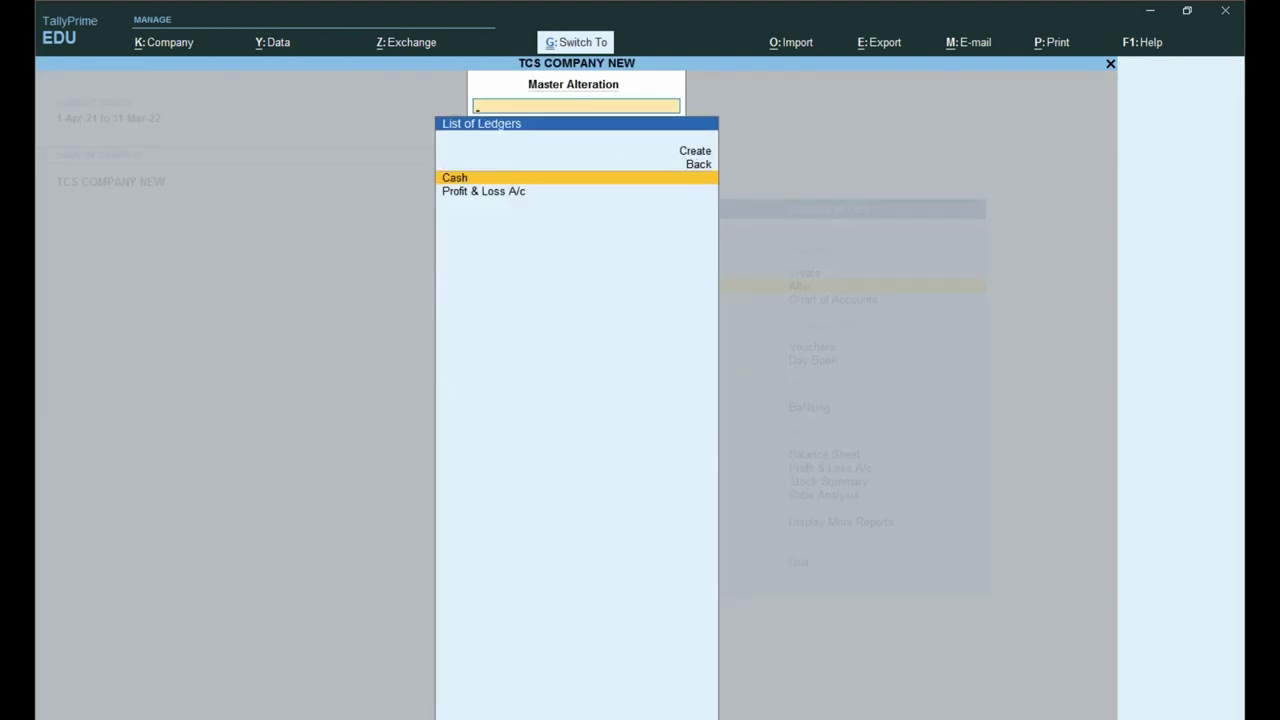
pyautogui.hotkey('ctrl', '1')
pyautogui.moveTo(315, 120)
pyautogui.mouseDown()
pyautogui.moveTo(331, 160)
pyautogui.moveTo(877, 266)
pyautogui.moveTo(994, 218)
pyautogui.mouseUp()
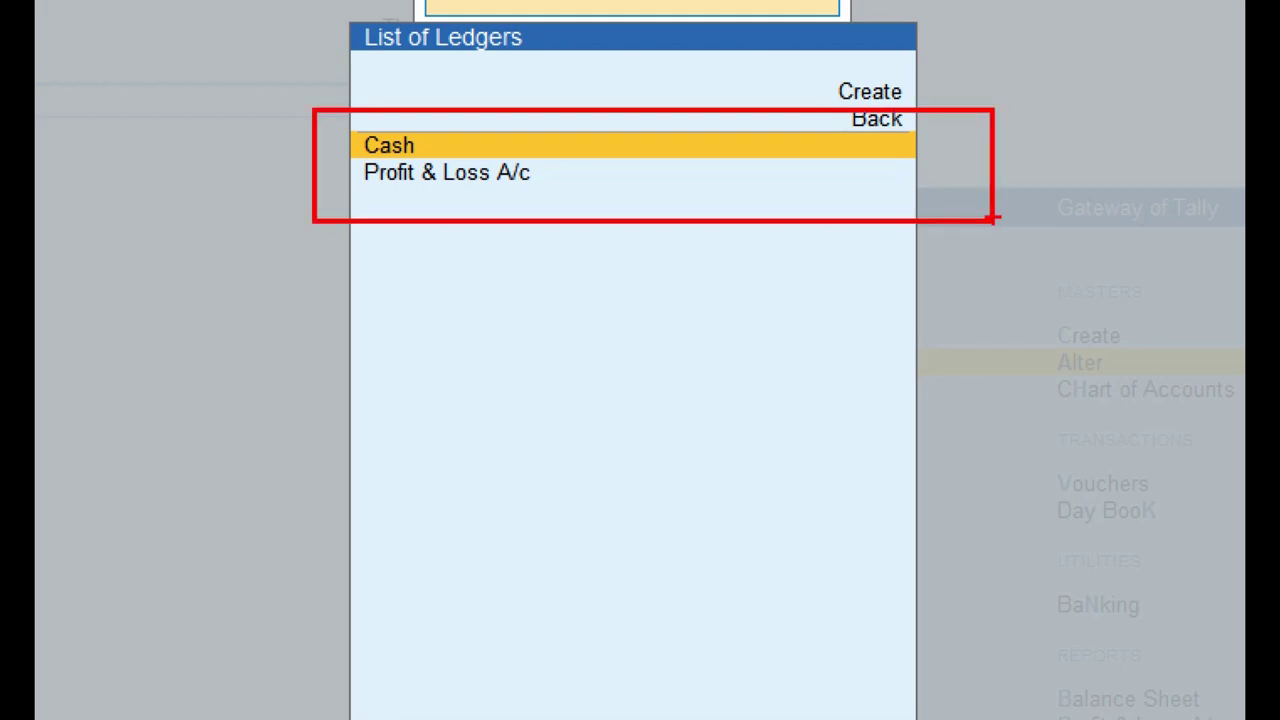
pyautogui.press('Escape')
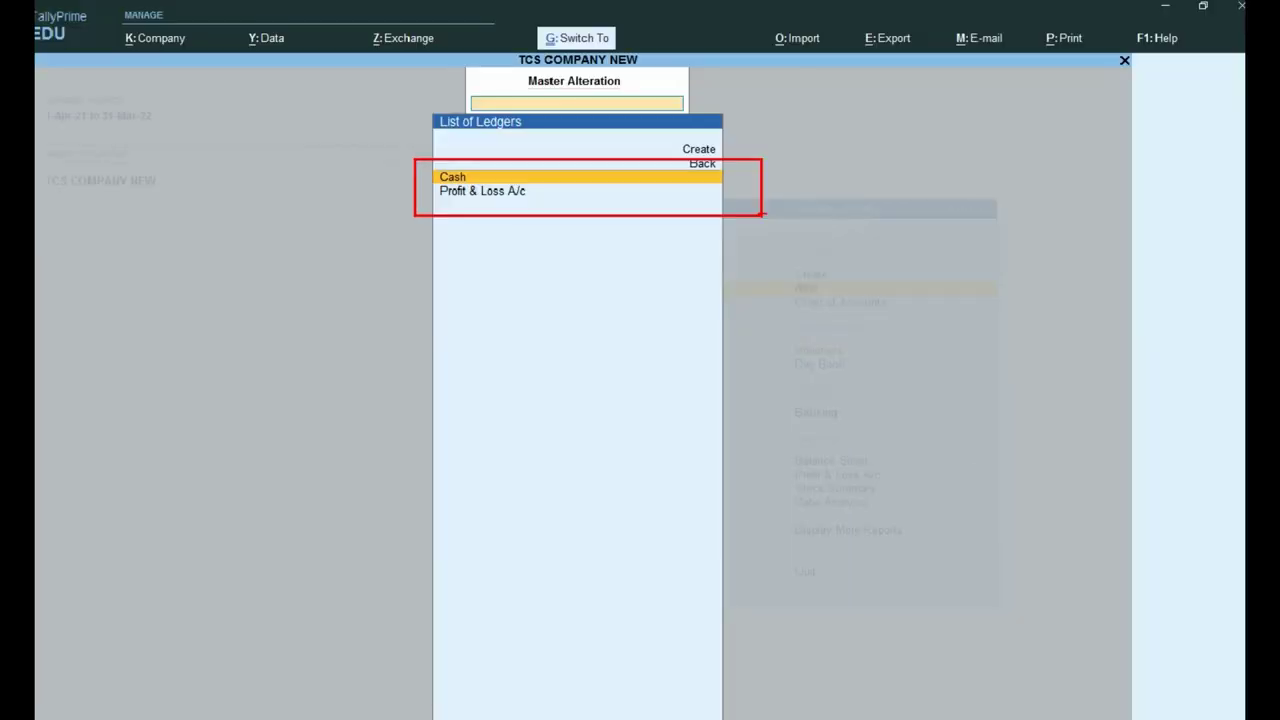
pyautogui.press('Escape')
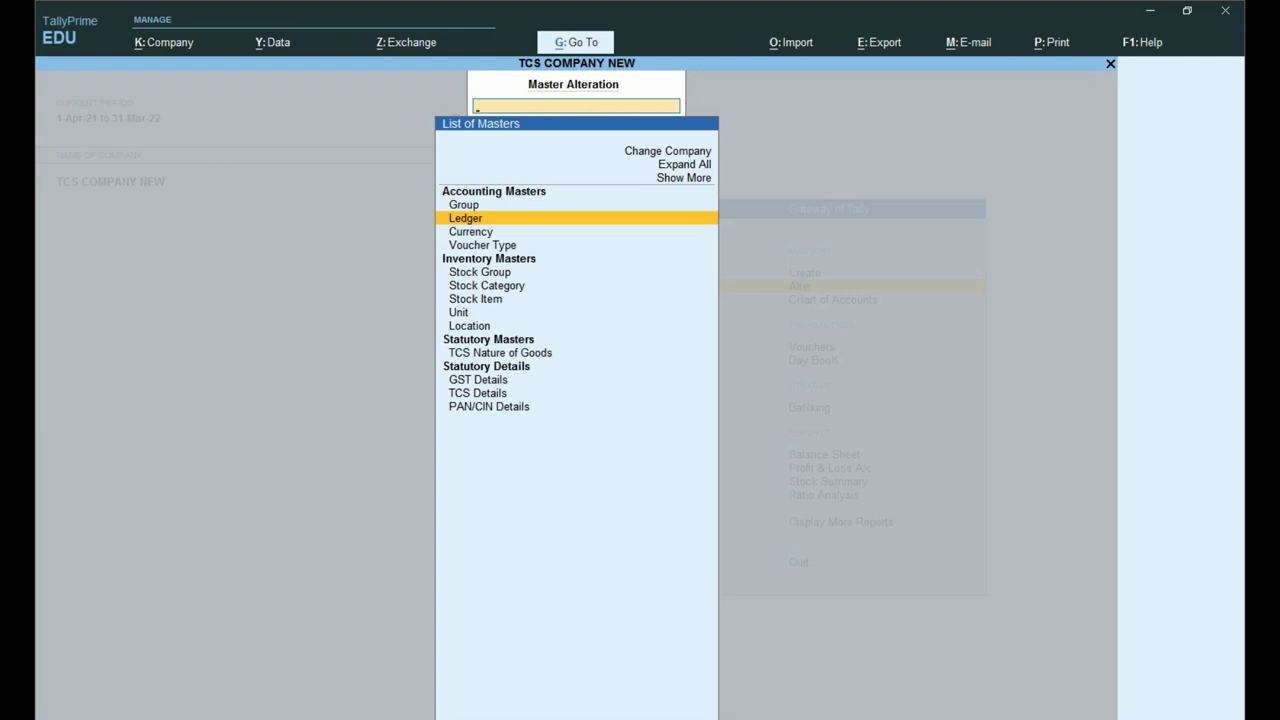
pyautogui.press('Escape')
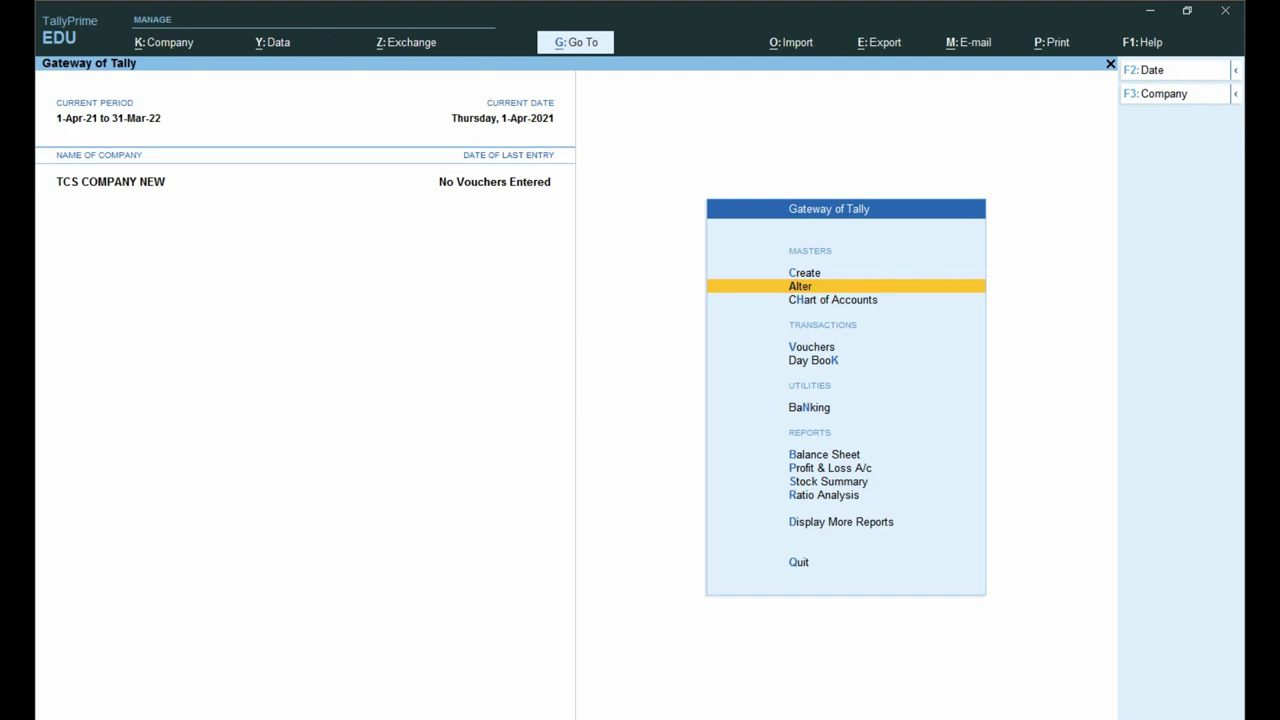
# Step: Look over the features and company options of TCS COMPANY NEW
pyautogui.press('F11')
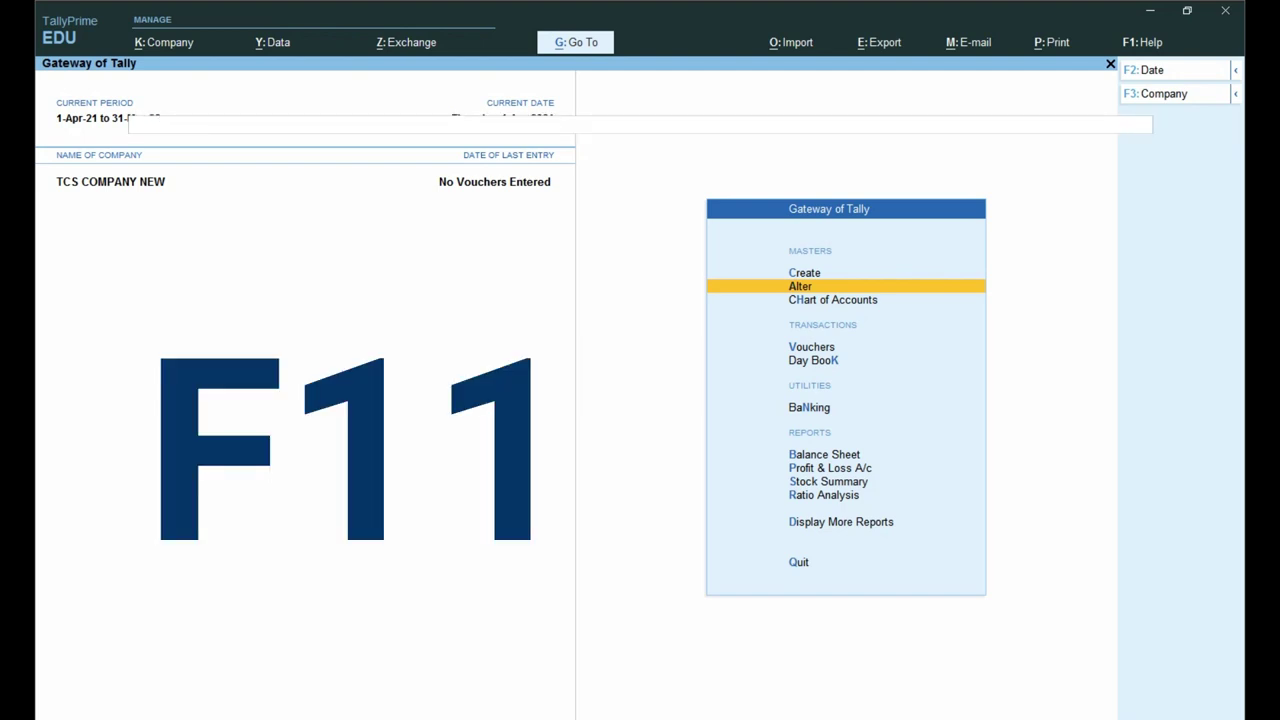
pyautogui.press('ctrl')
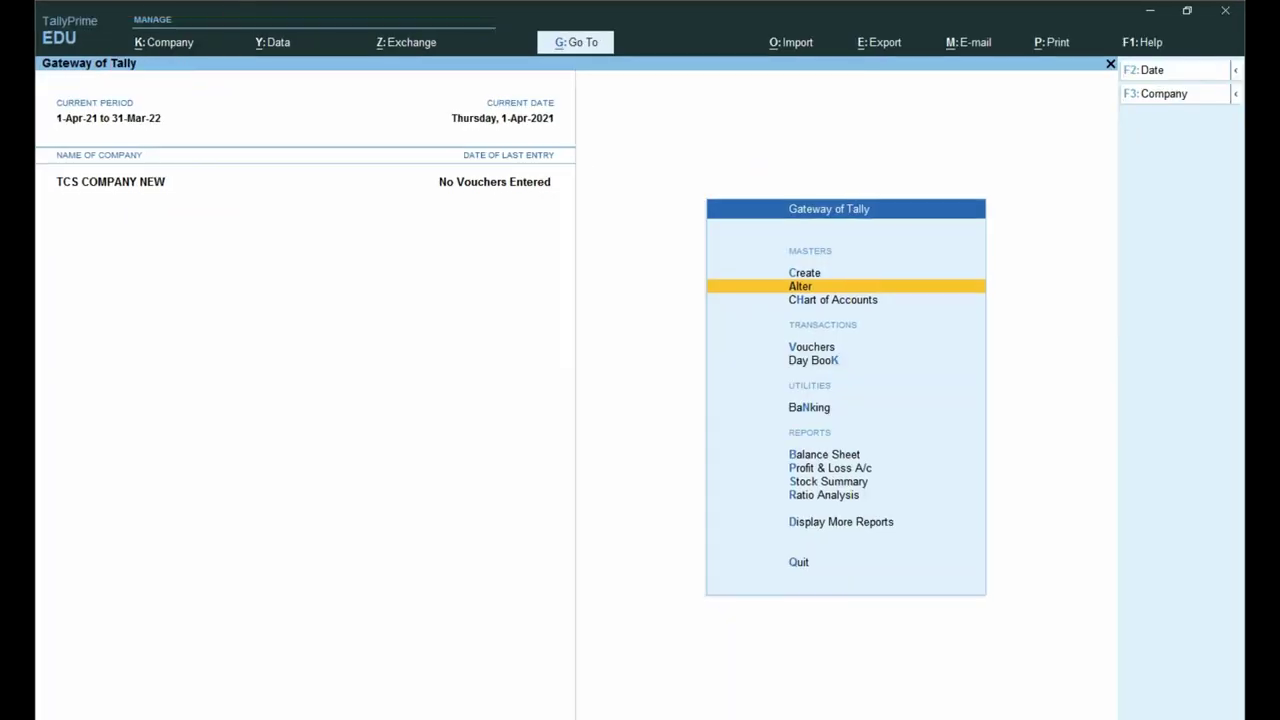
pyautogui.hotkey('alt', 'k')
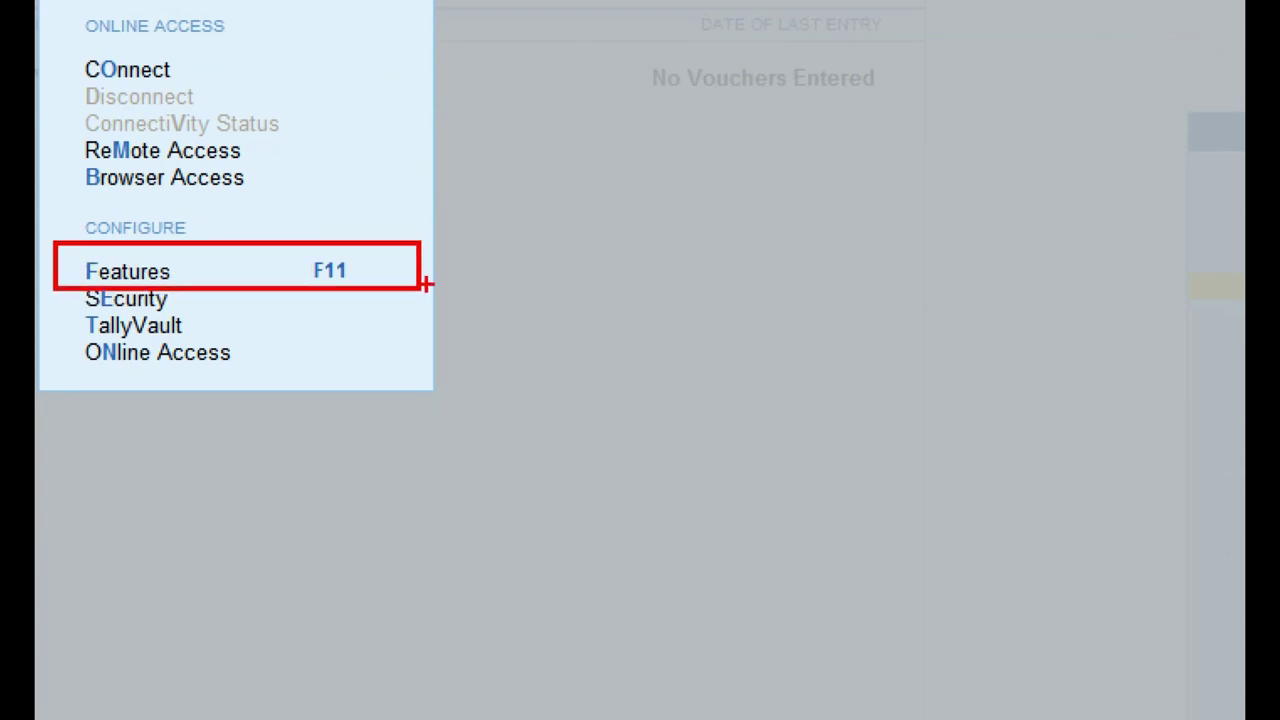
pyautogui.press('Escape')
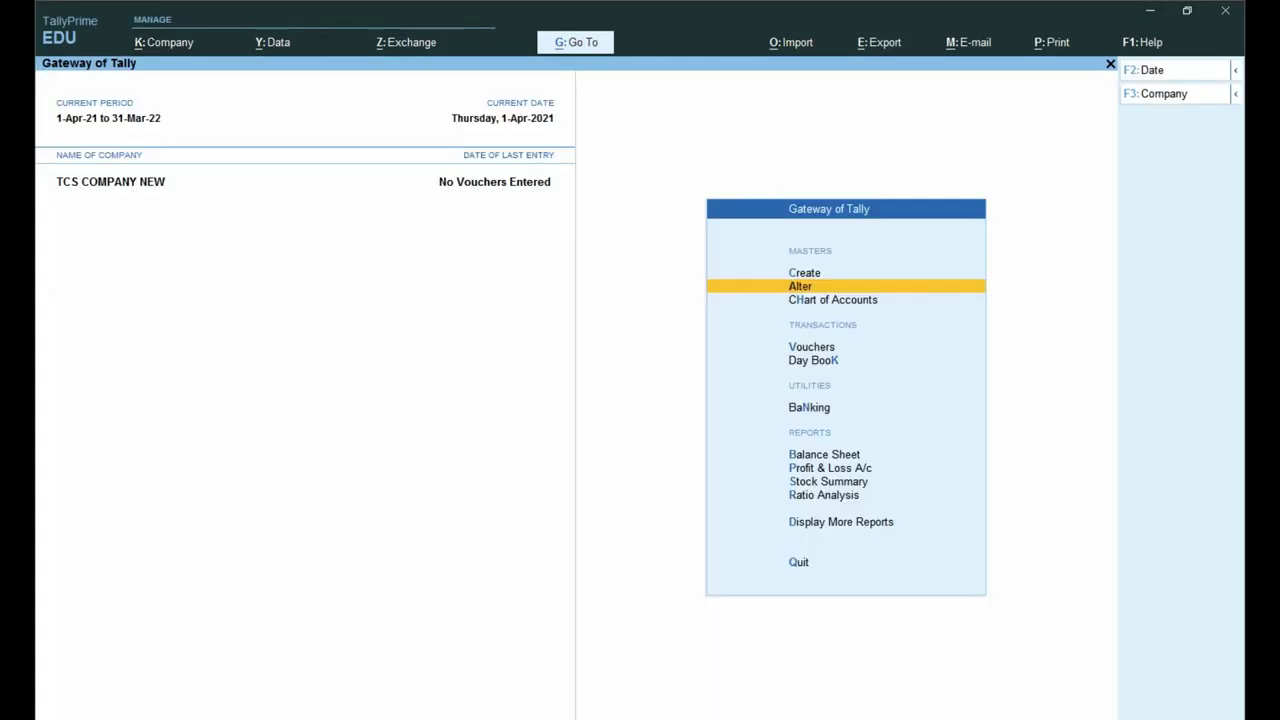
# Step: Confirm GST and TCS are set to Yes and bring up the company TCS collector details
pyautogui.press('F11')
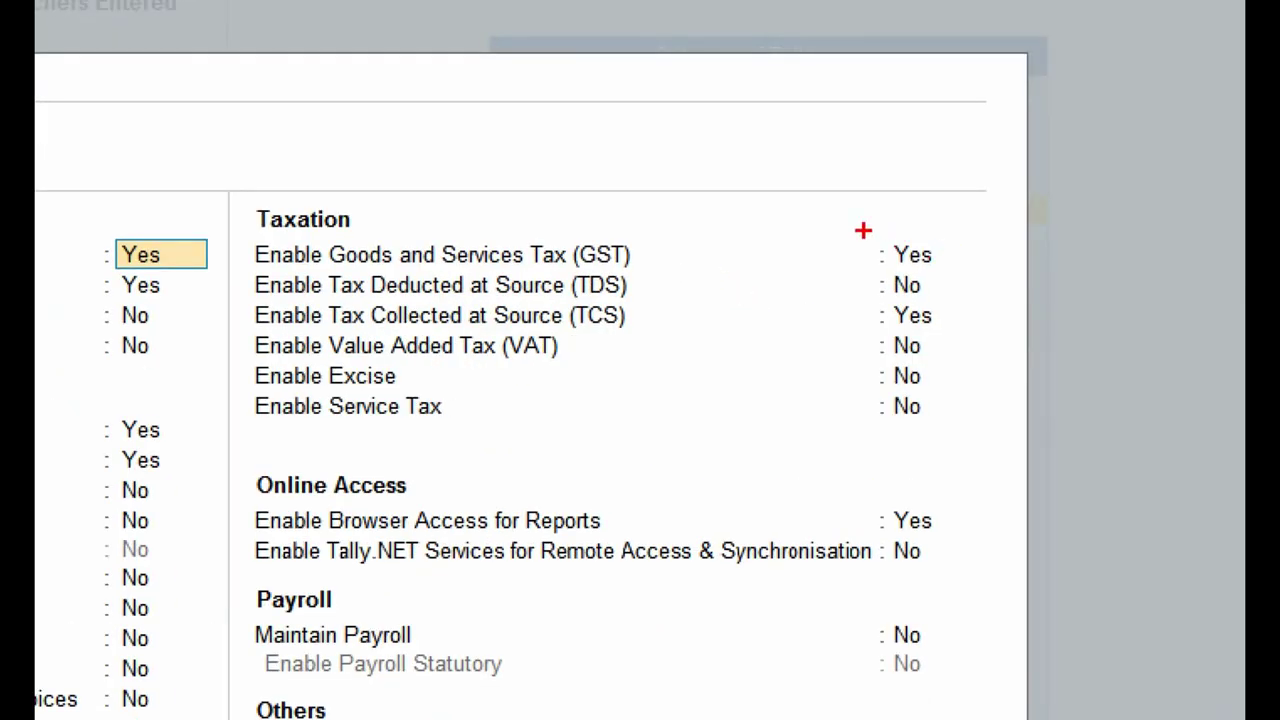
pyautogui.moveTo(863, 230)
pyautogui.mouseDown()
pyautogui.moveTo(988, 273)
pyautogui.moveTo(966, 268)
pyautogui.mouseUp()
pyautogui.moveTo(230, 300)
pyautogui.mouseDown()
pyautogui.moveTo(951, 346)
pyautogui.moveTo(1001, 337)
pyautogui.mouseUp()
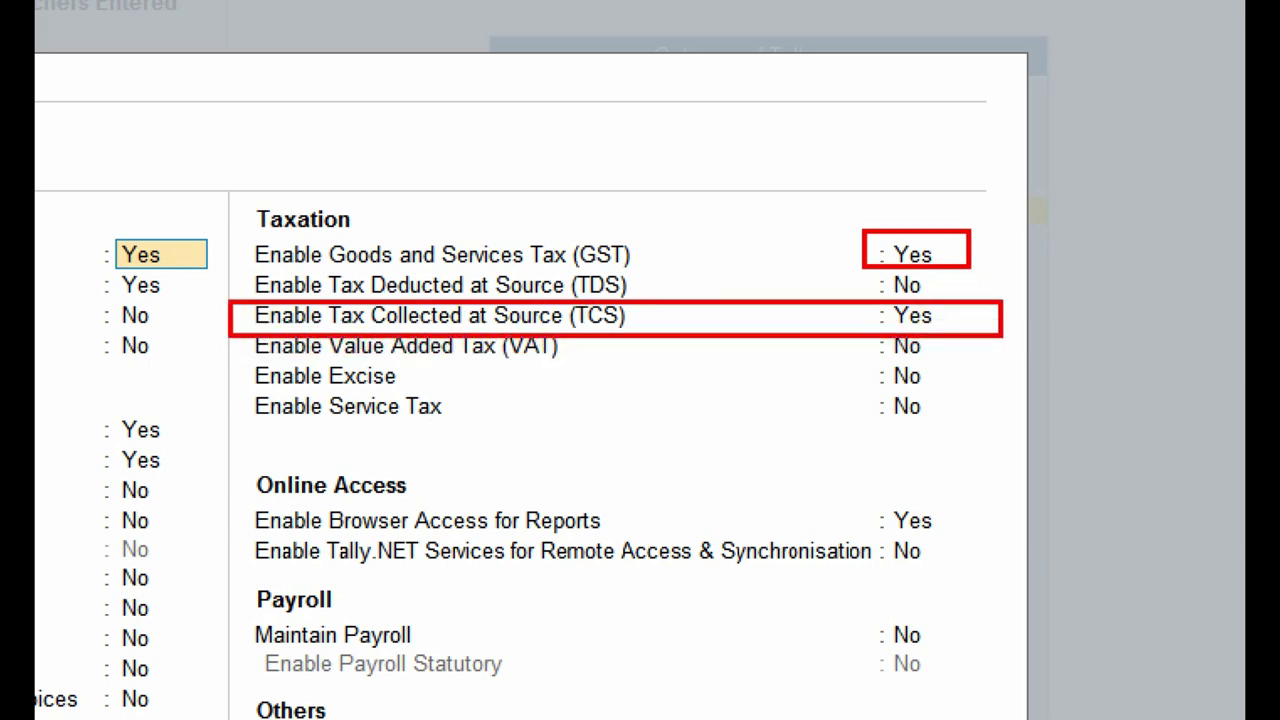
pyautogui.press('Escape')
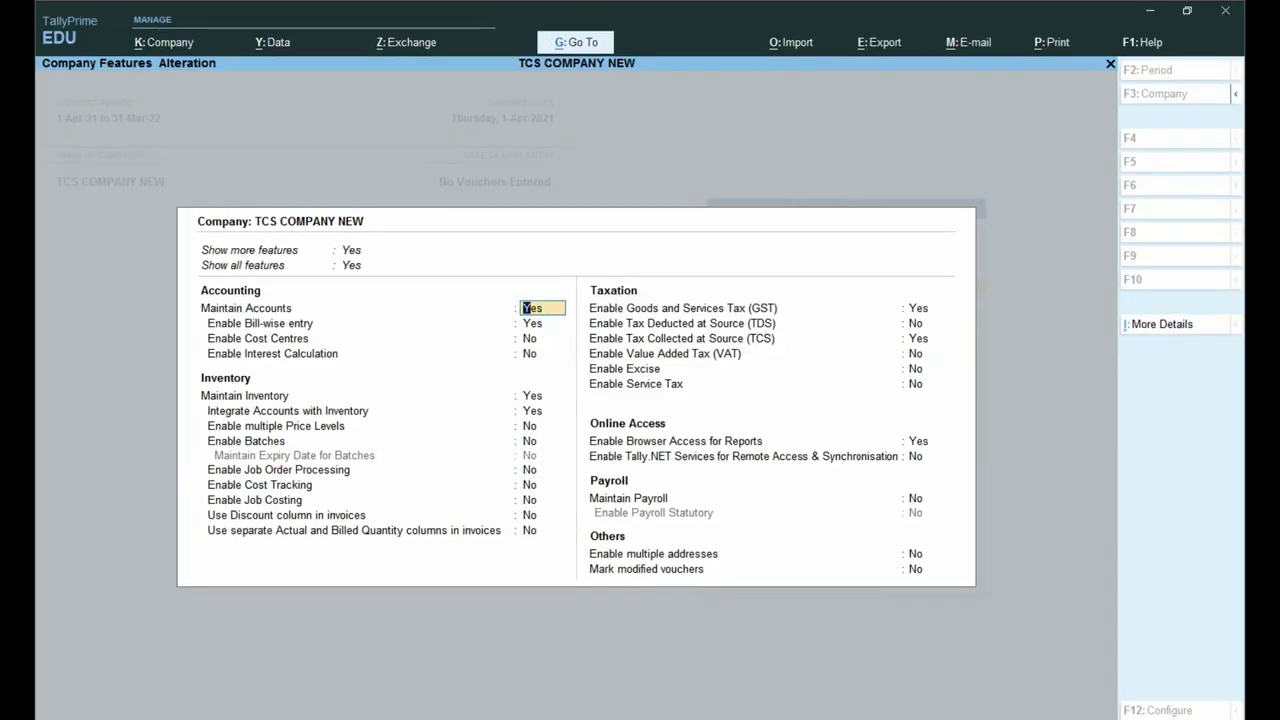
pyautogui.click(917, 338)
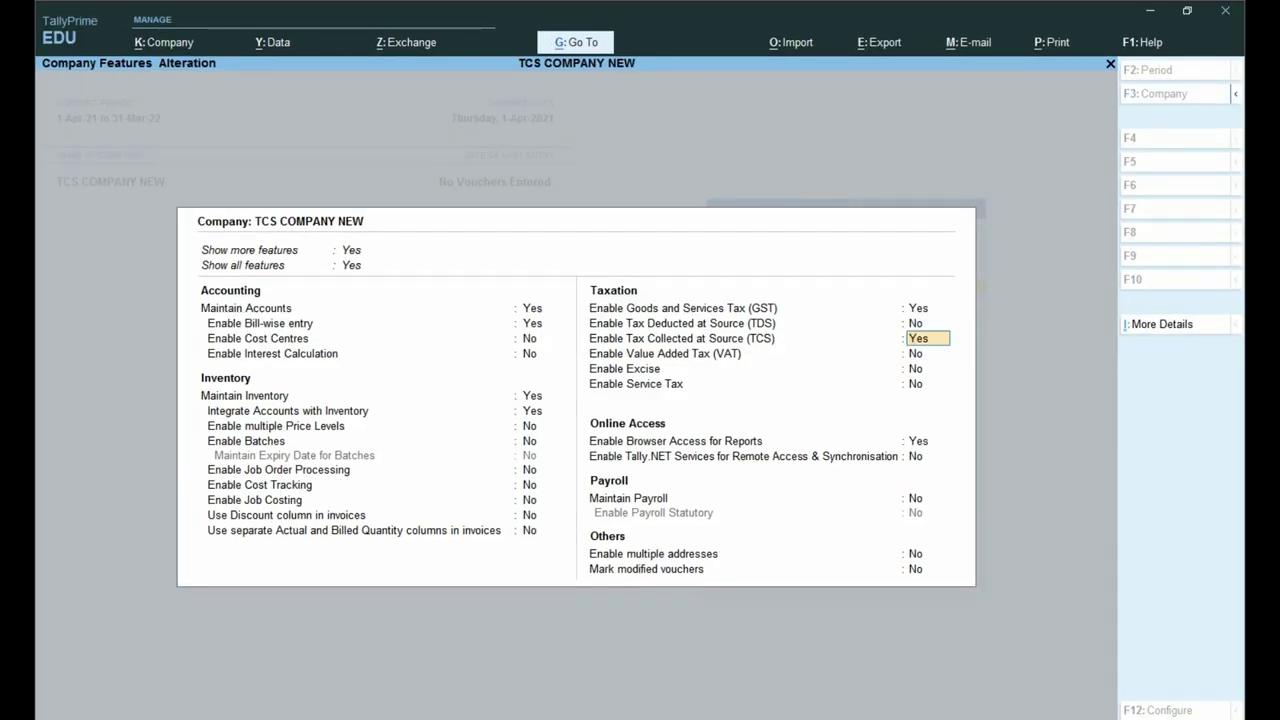
pyautogui.press('Return')
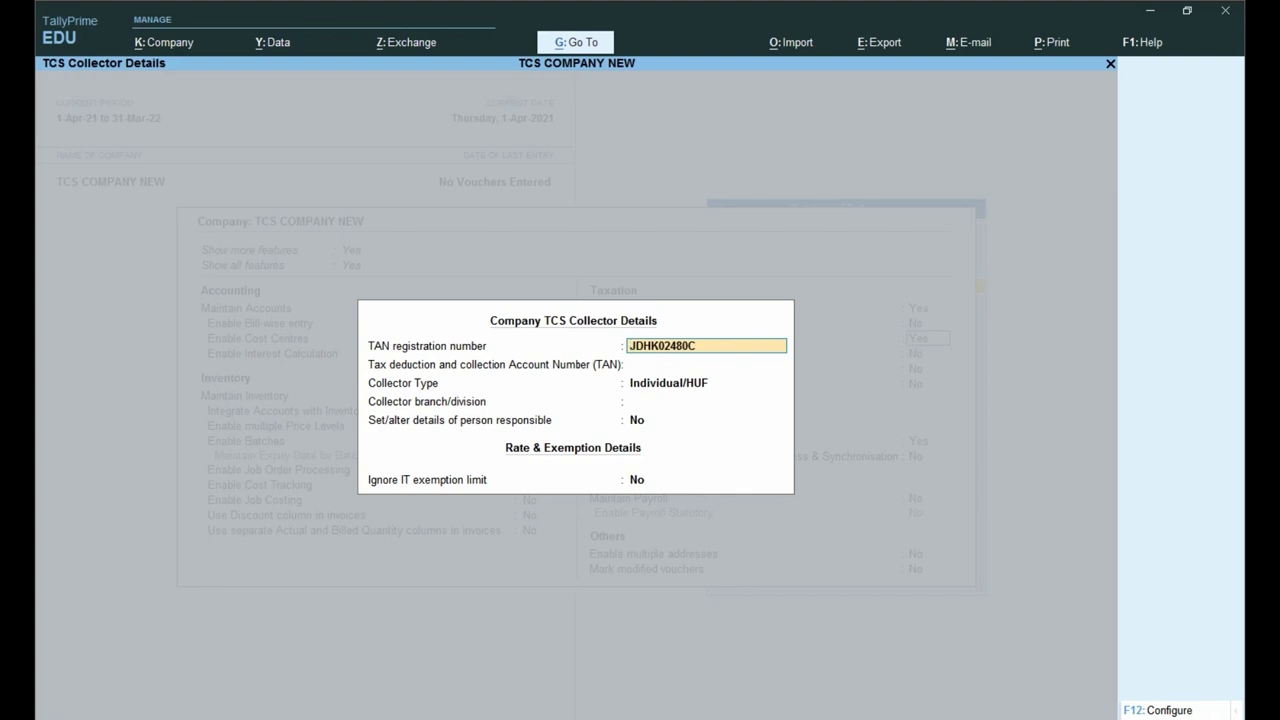
# Step: Keep collector type Individual/HUF, pass the remaining TCS fields and accept the company features
pyautogui.press('Return')
pyautogui.press('Return')
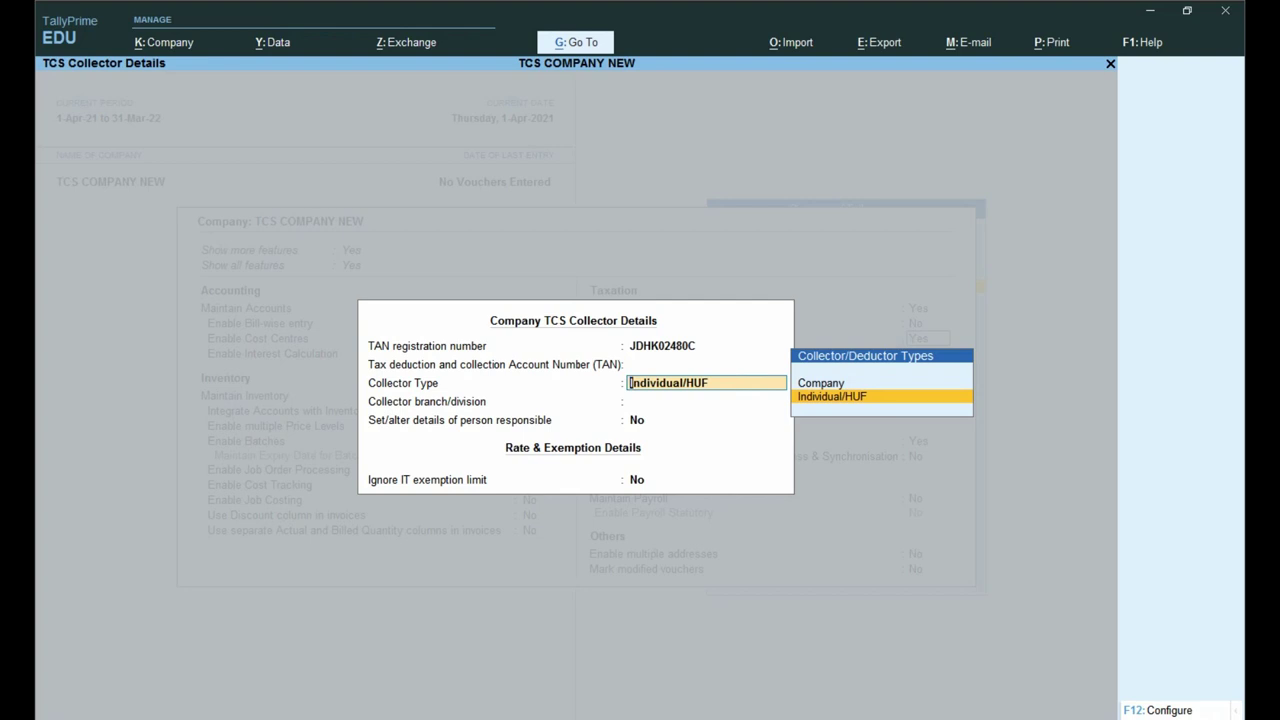
pyautogui.press('Return')
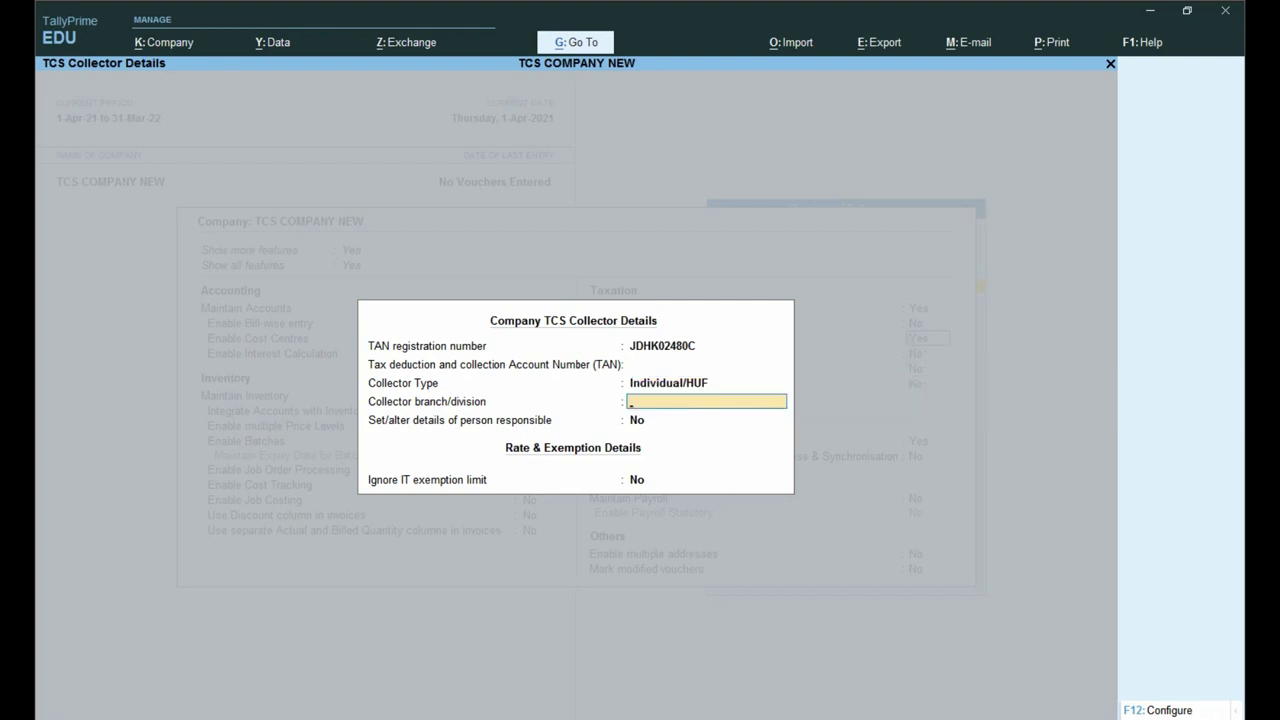
pyautogui.press('Return')
pyautogui.press('Return')
pyautogui.press('Return')
pyautogui.press('Return')
pyautogui.press('Return')
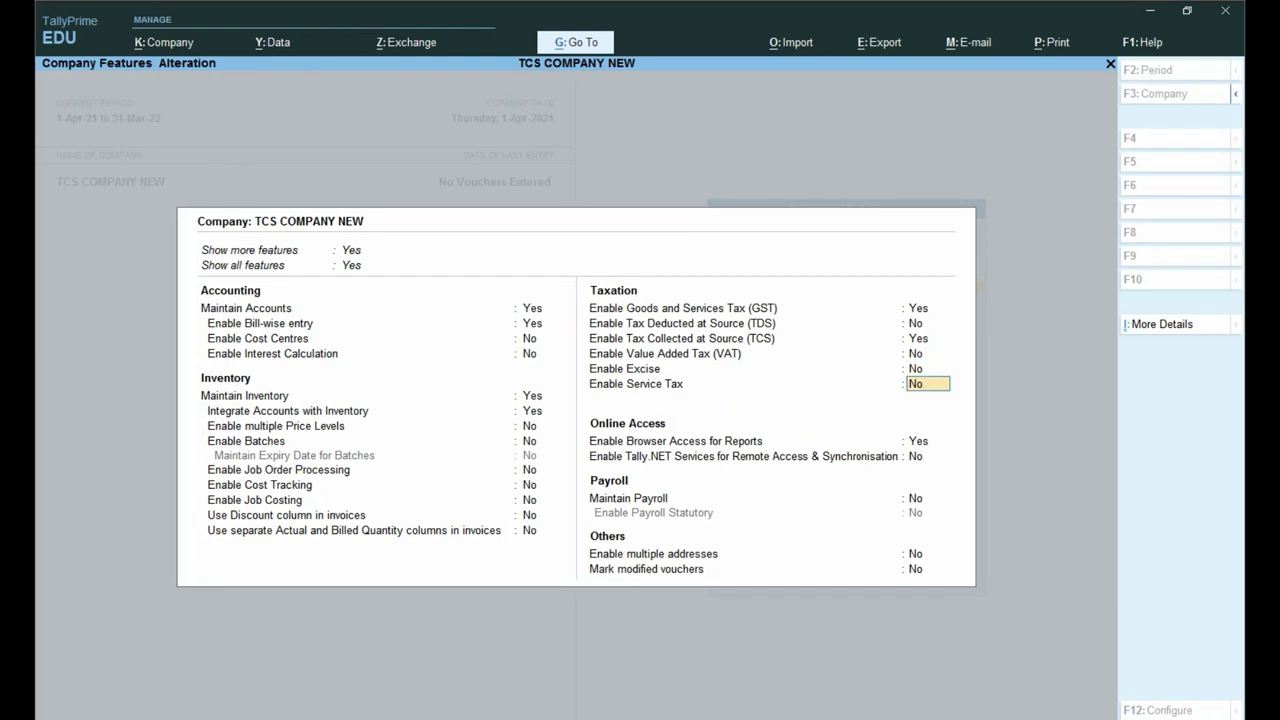
pyautogui.press('Return')
pyautogui.press('Return')
pyautogui.press('Return')
pyautogui.press('Return')
pyautogui.press('Return')
pyautogui.press('Return')
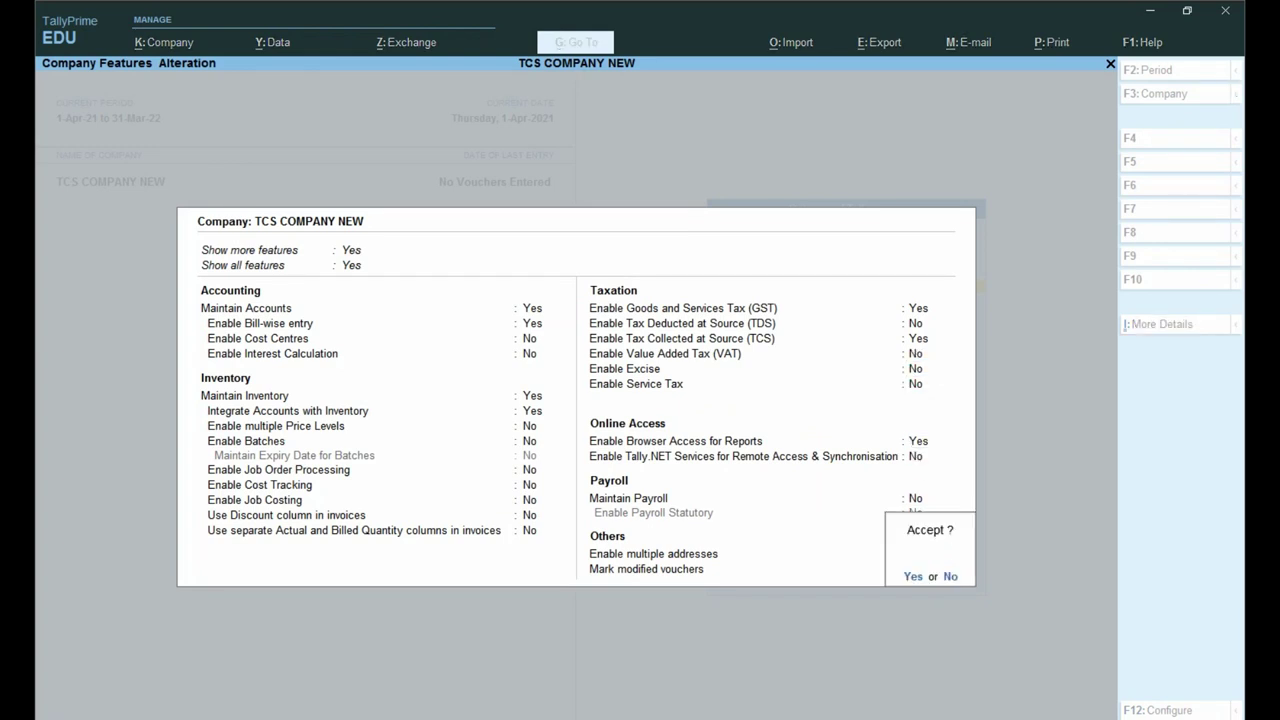
pyautogui.press('Return')
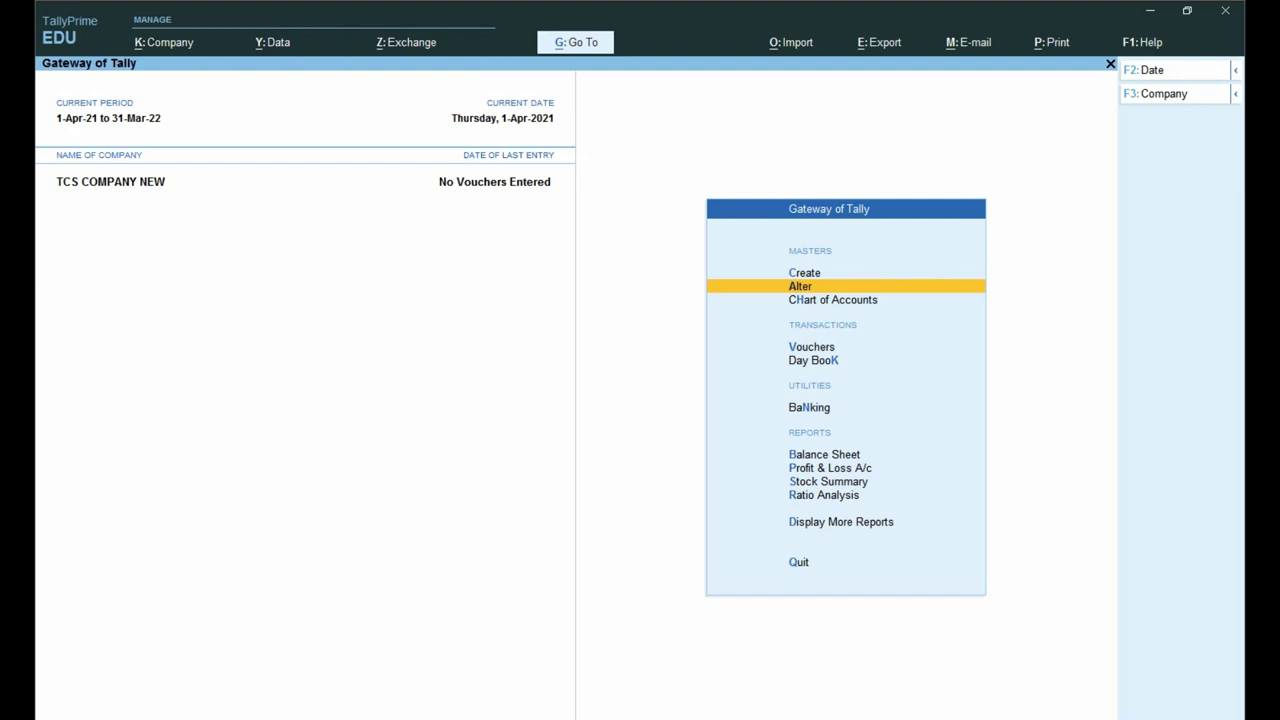
# Step: From Gateway of Tally, go to Create and choose TCS Nature of Goods under Statutory Masters
pyautogui.press('Escape')
pyautogui.press('Escape')
pyautogui.press('Up')
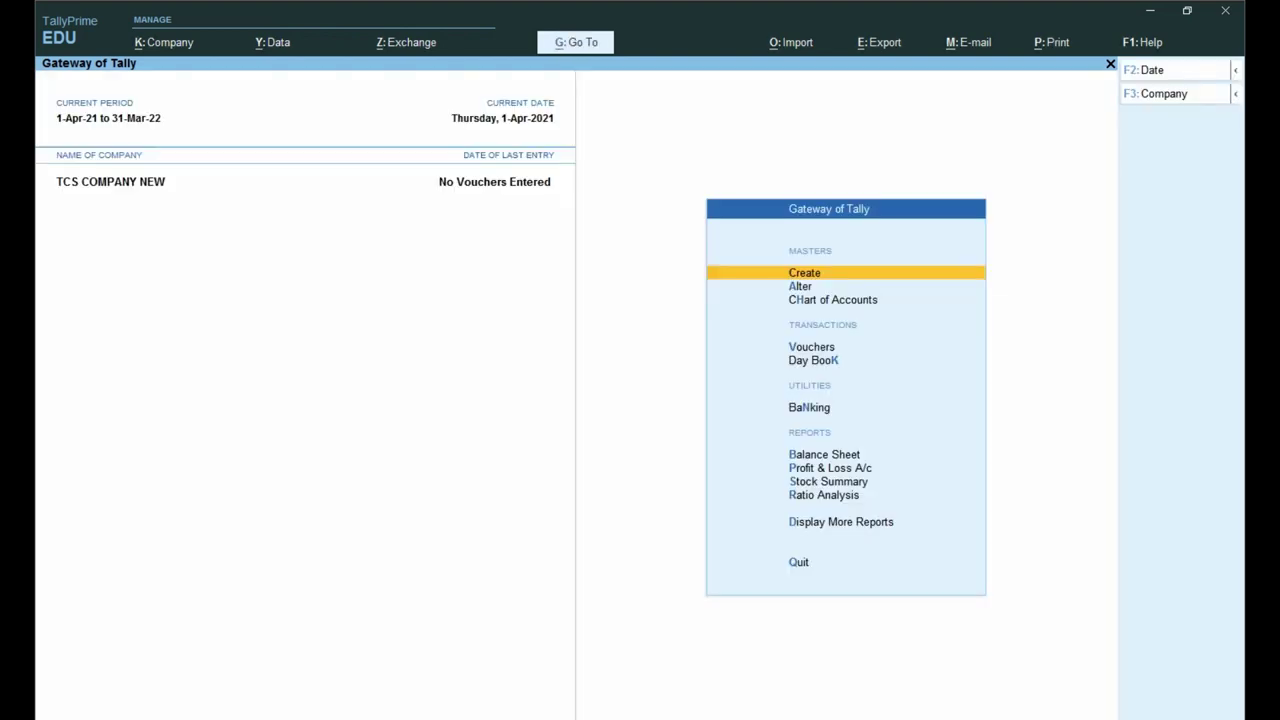
pyautogui.press('Return')
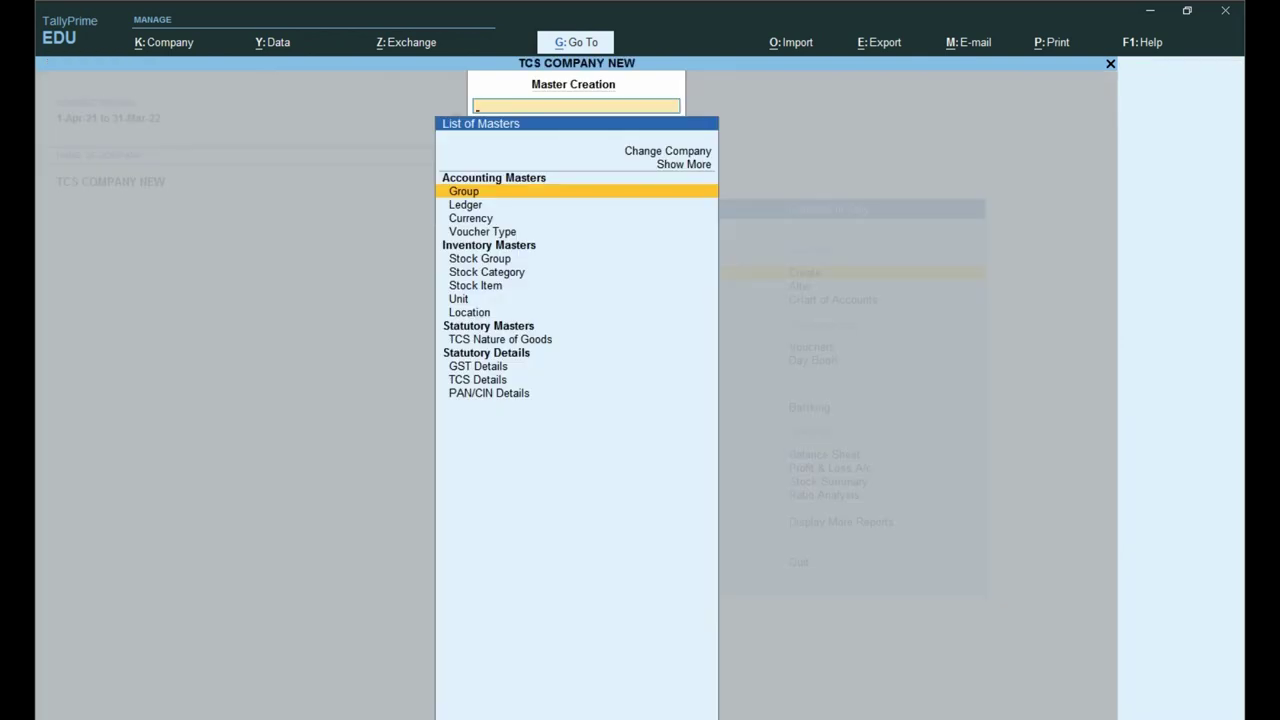
pyautogui.press('Down')
pyautogui.press('Down')
pyautogui.press('Down')
pyautogui.press('Down')
pyautogui.press('Down')
pyautogui.press('Down')
pyautogui.press('Down')
pyautogui.press('Down')
pyautogui.press('Down')
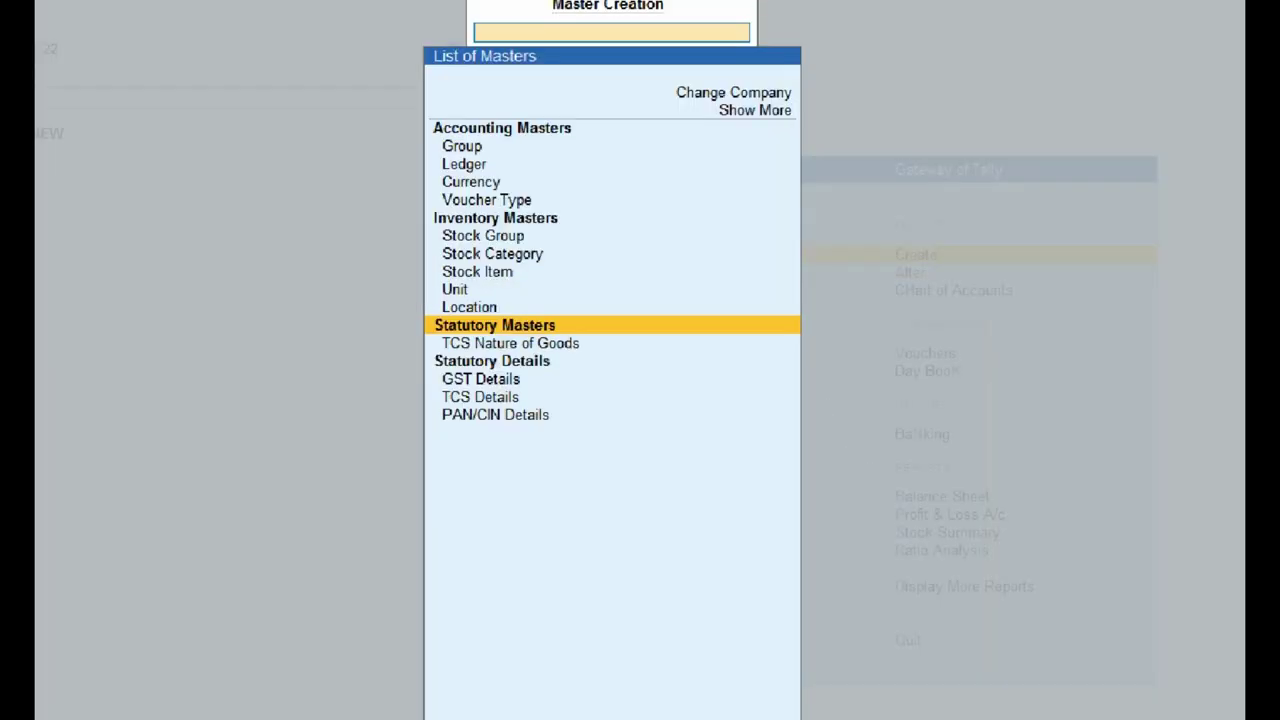
pyautogui.moveTo(378, 316); pyautogui.dragTo(744, 352)
pyautogui.press('Down')
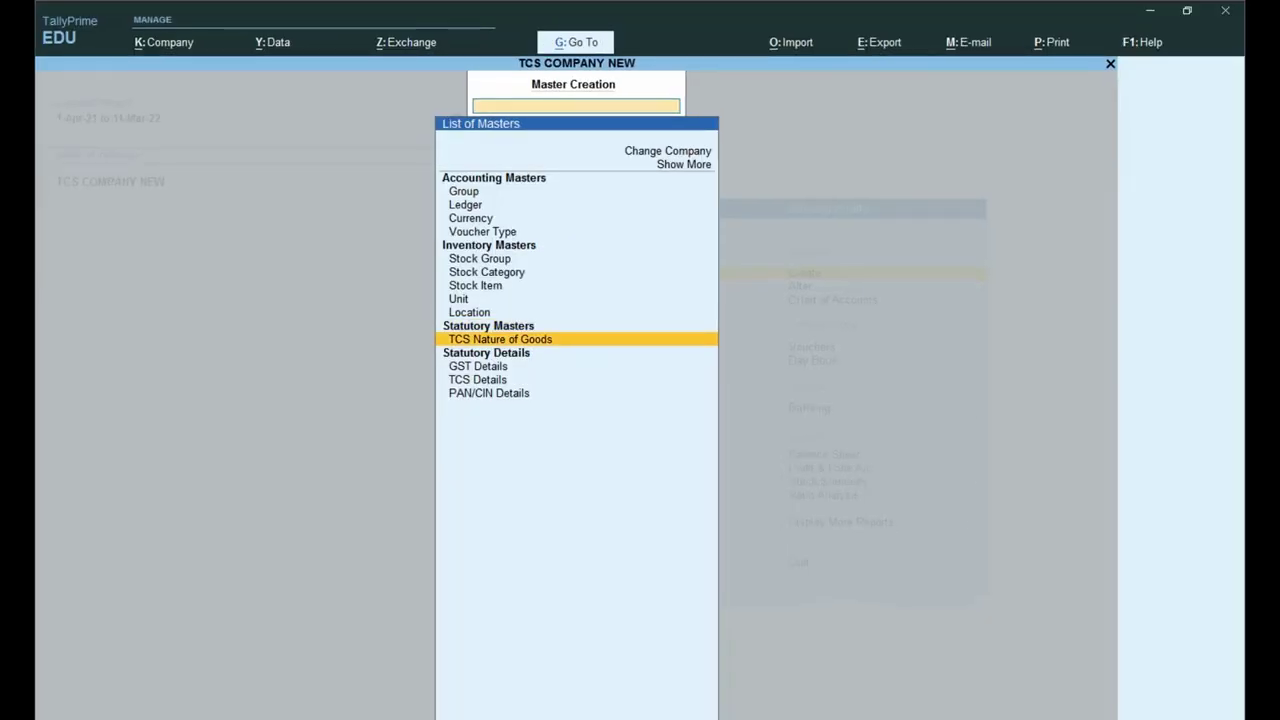
pyautogui.press('Return')
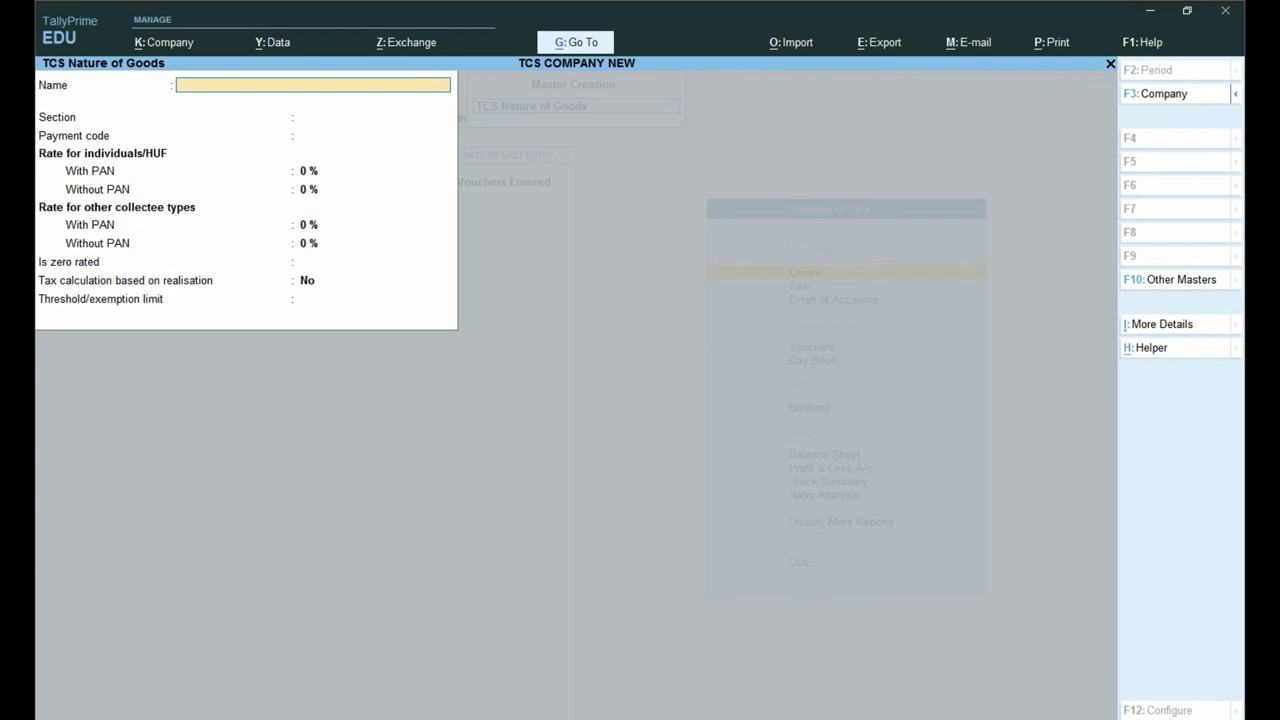
# Step: Name the nature of goods 'TCS ON SALE ANY GOODS' with section 206C(1H) and payment code 6CR
pyautogui.write('TCS ON SALE NNY GOODS')
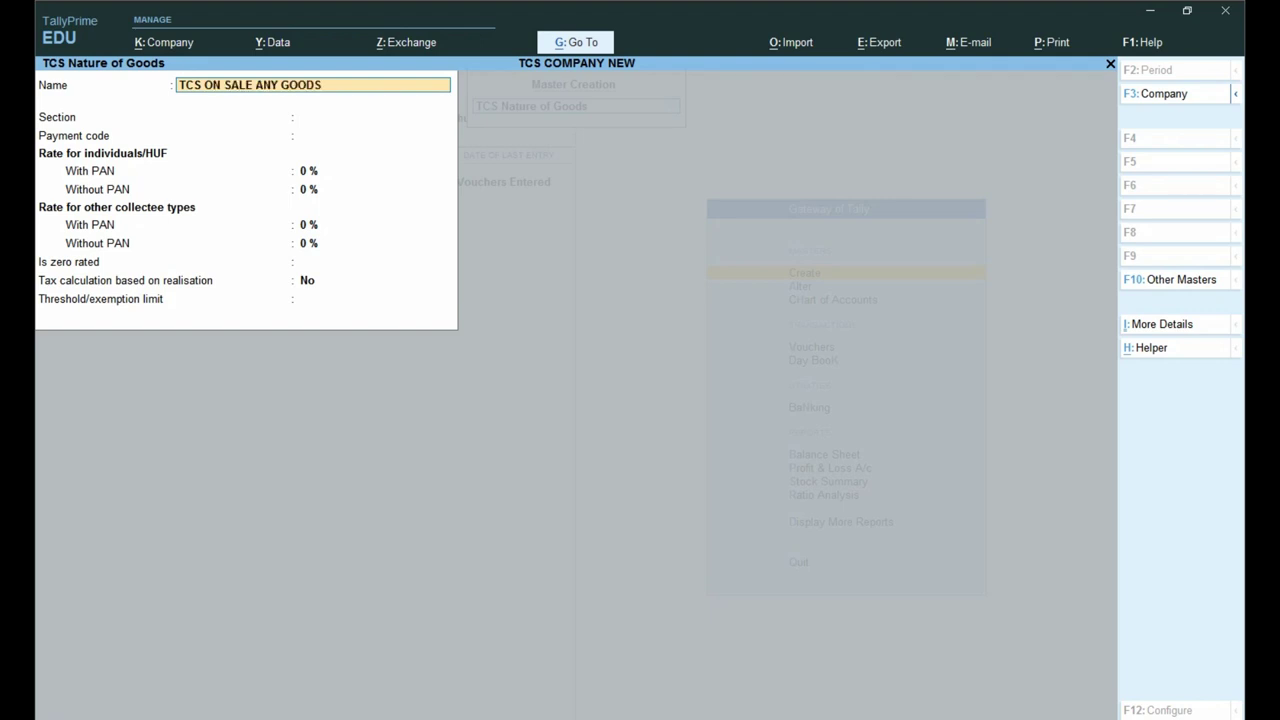
pyautogui.press('Return')
pyautogui.write('206C(1H')
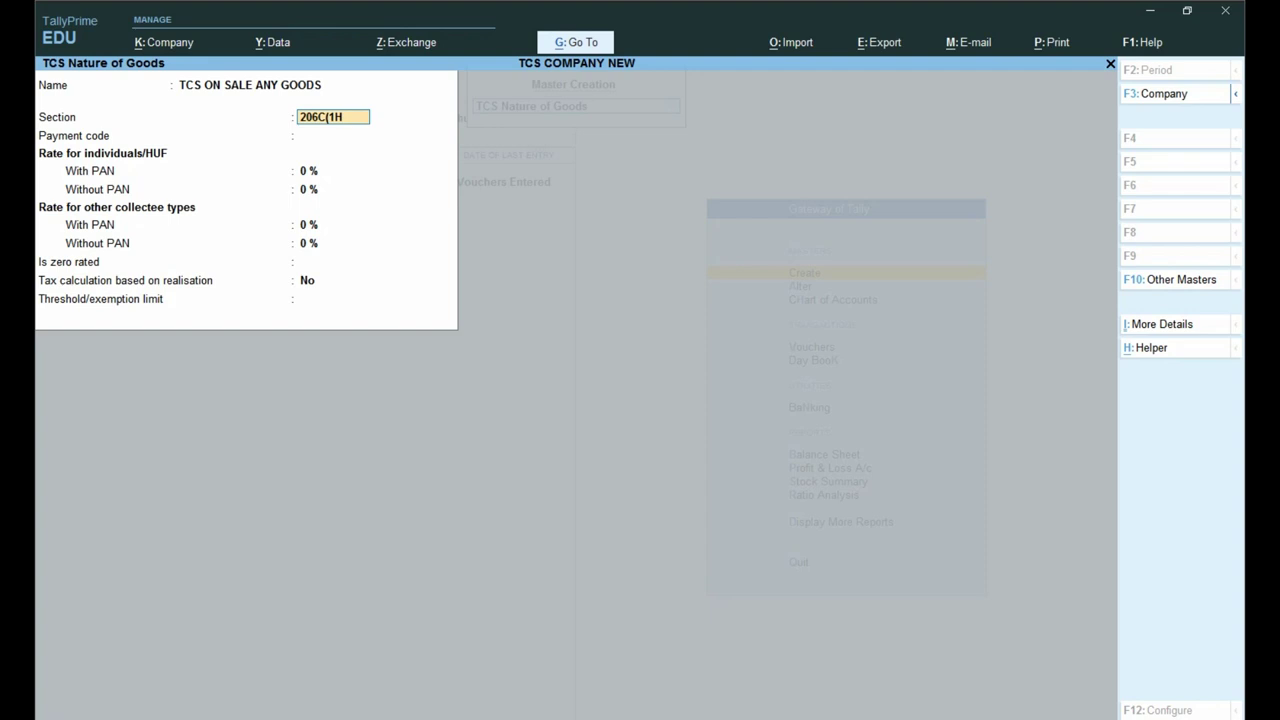
pyautogui.press('Return')
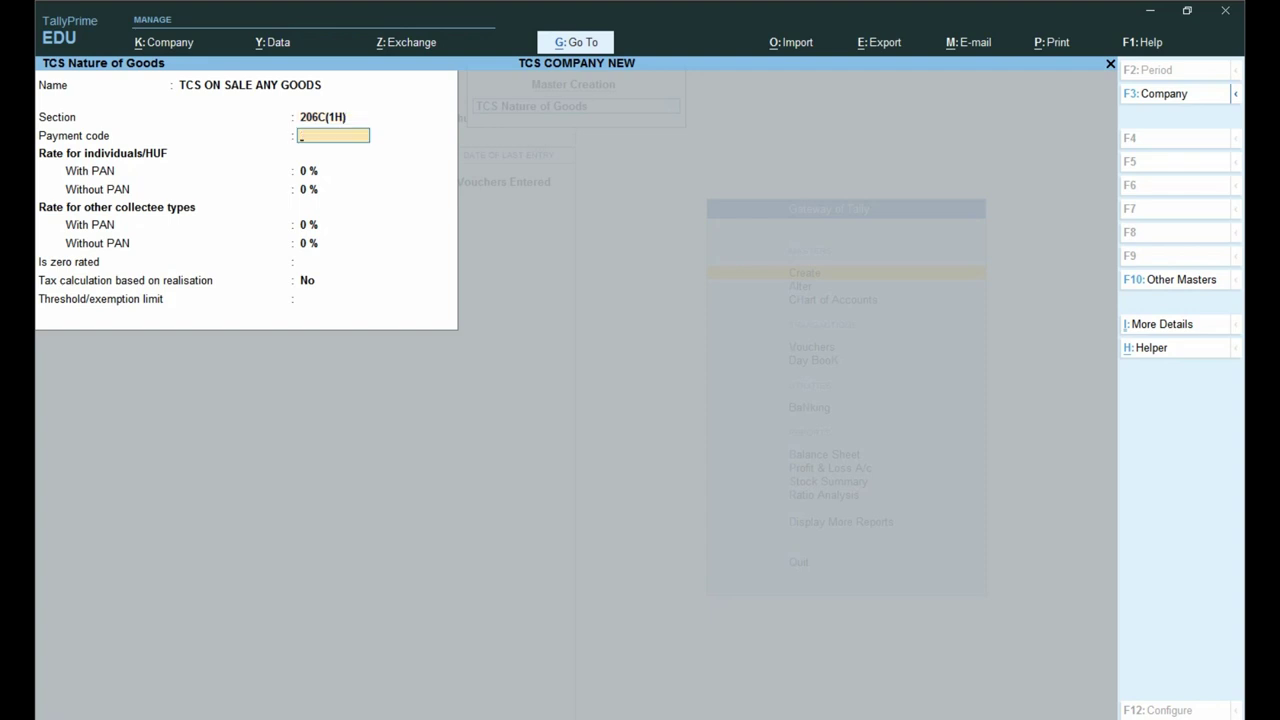
pyautogui.write('6CR')
pyautogui.press('Return')
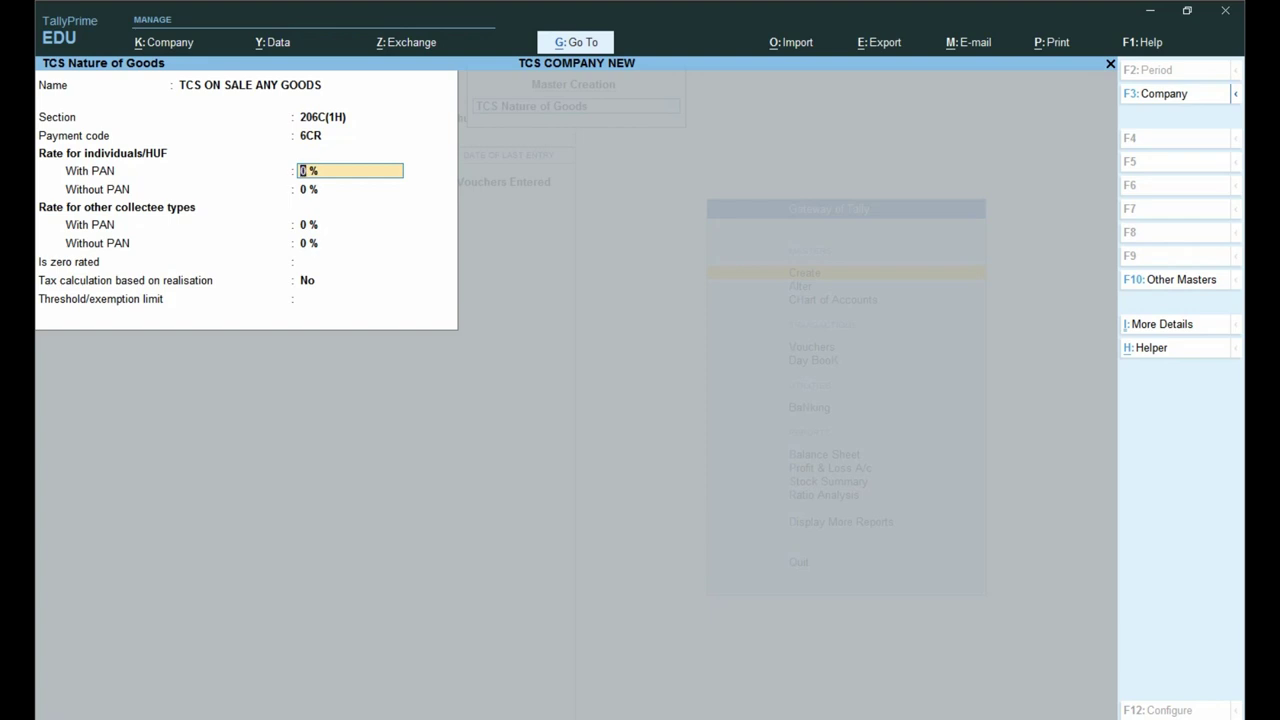
# Step: Set rates 0.10% with PAN and 1% without, a 50,00,000 threshold, and tax above the limit Yes
pyautogui.write('0.1')
pyautogui.press('Return')
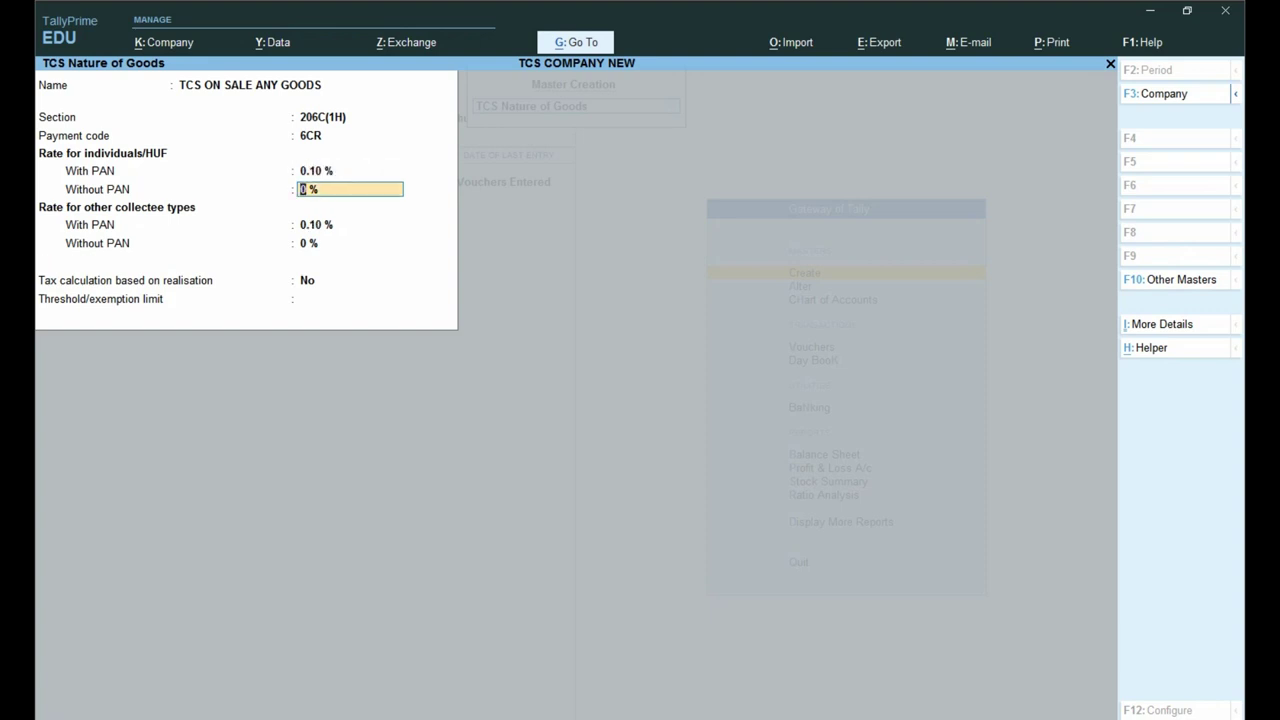
pyautogui.write('1')
pyautogui.press('Return')
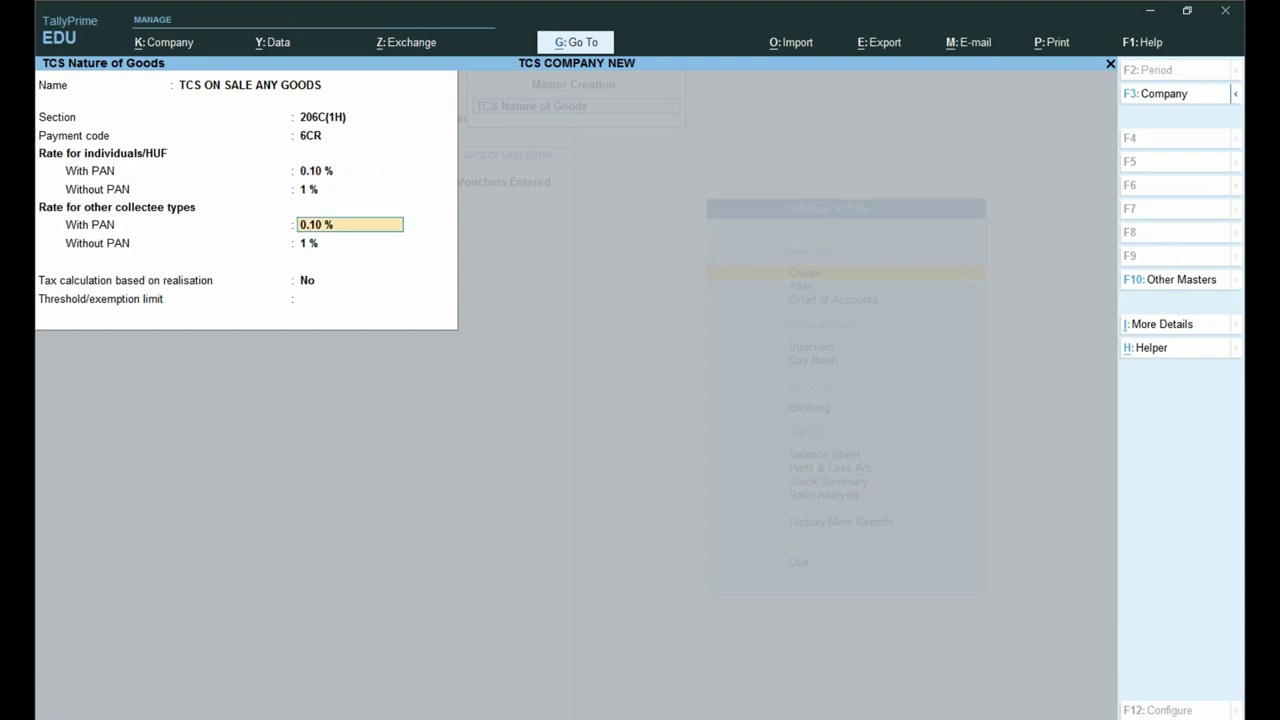
pyautogui.press('Return')
pyautogui.press('Return')
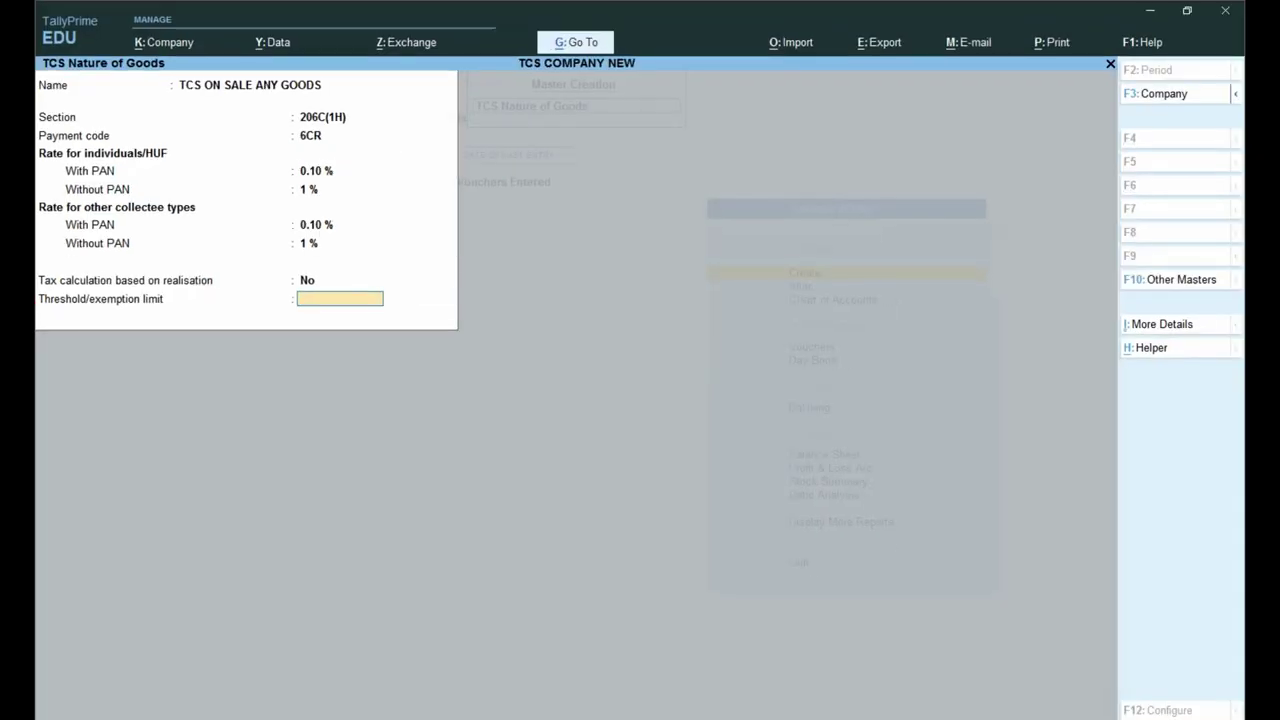
pyautogui.write('50000000')
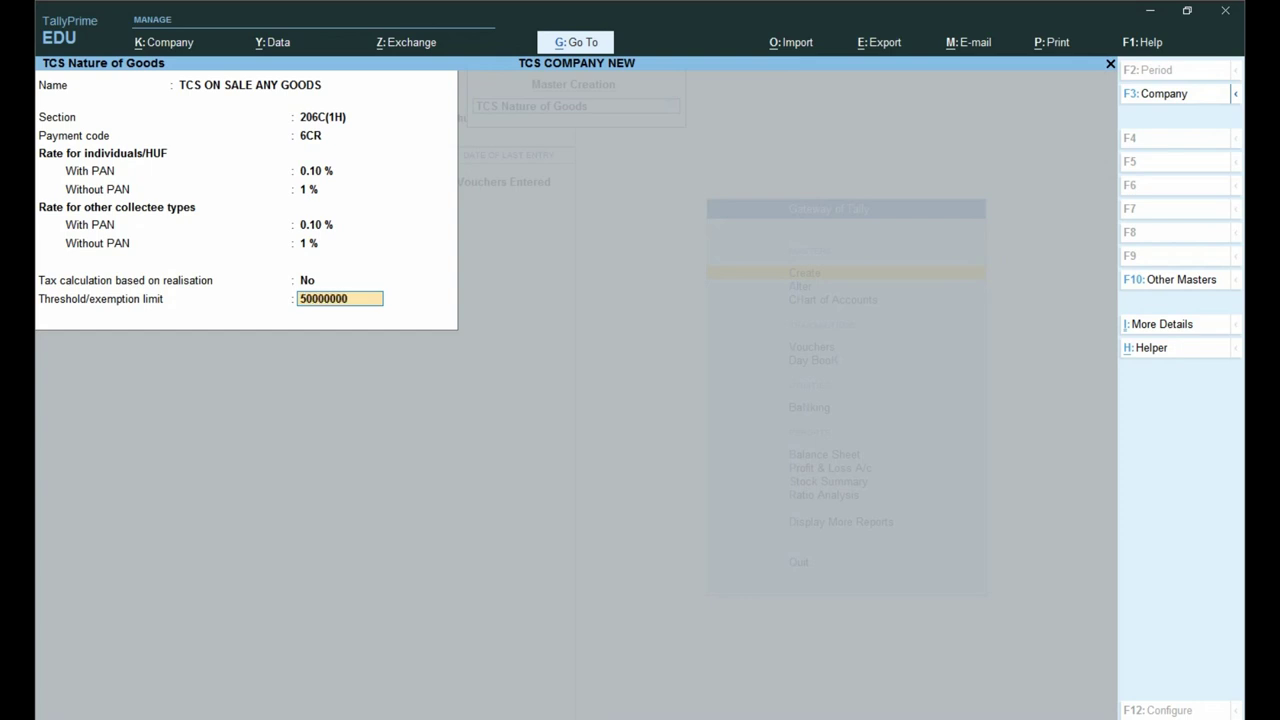
pyautogui.press('Return')
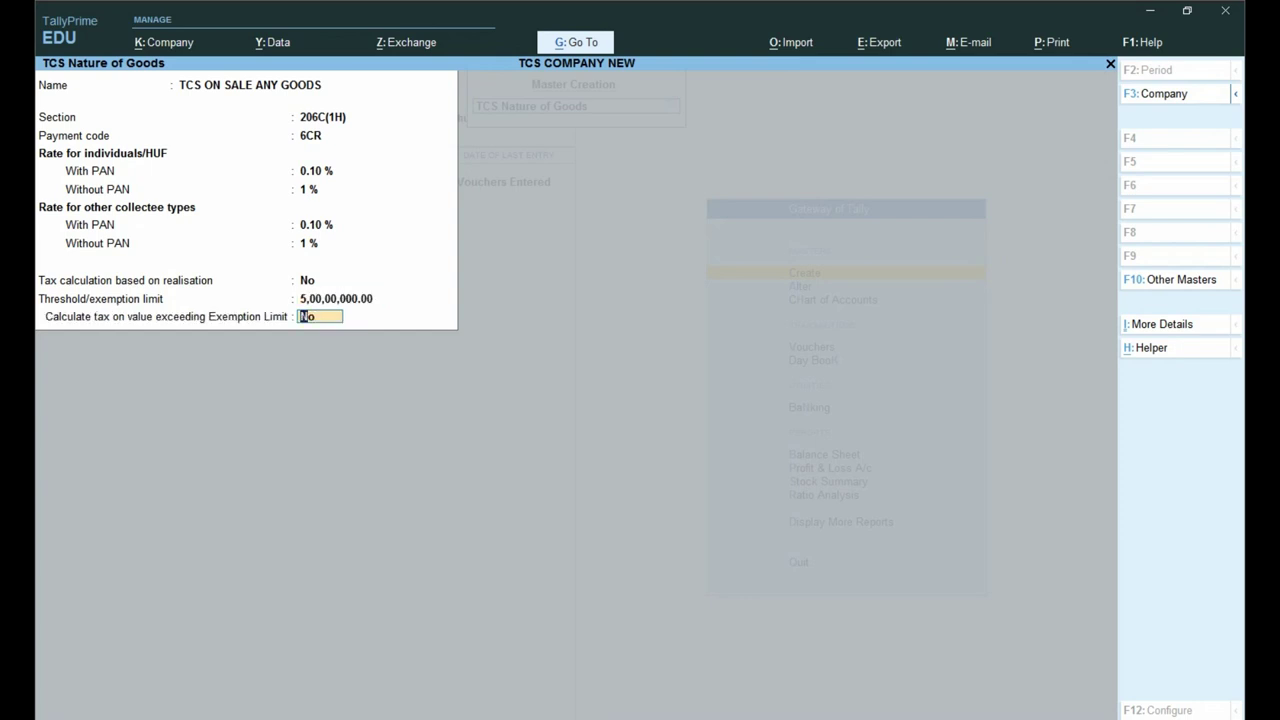
pyautogui.press('BackSpace')
pyautogui.write('5000000')
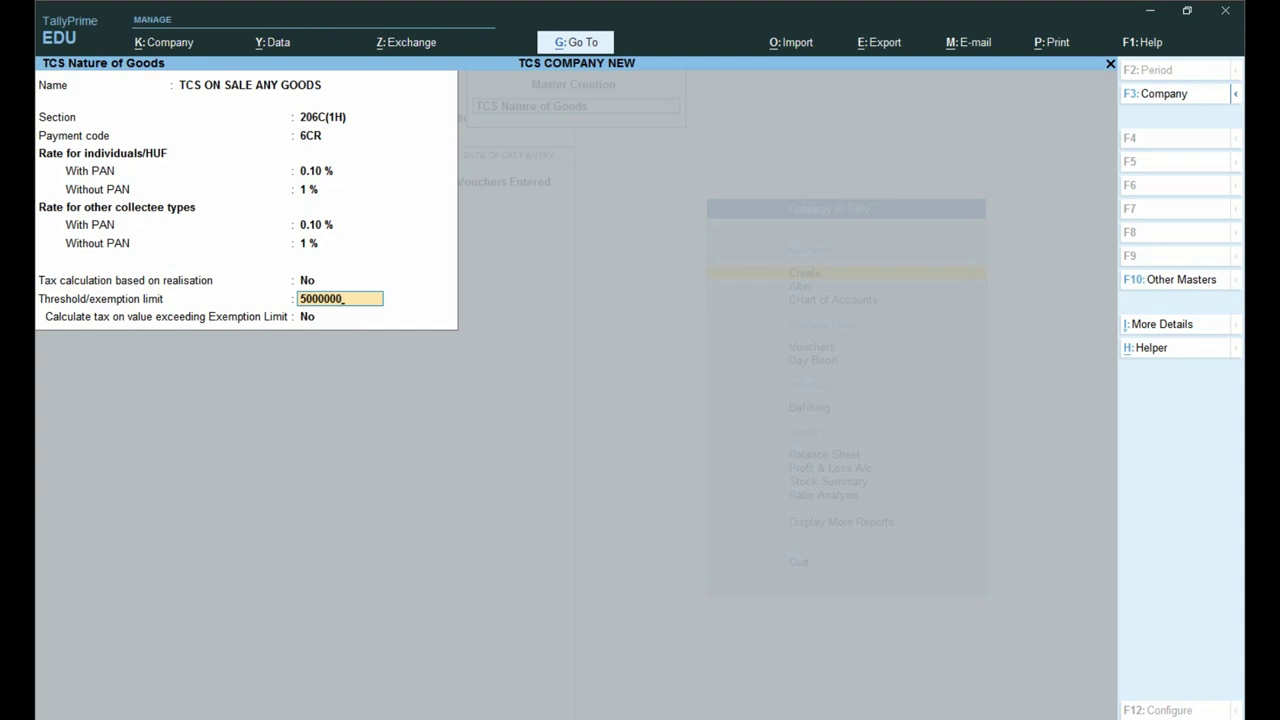
pyautogui.press('Return')
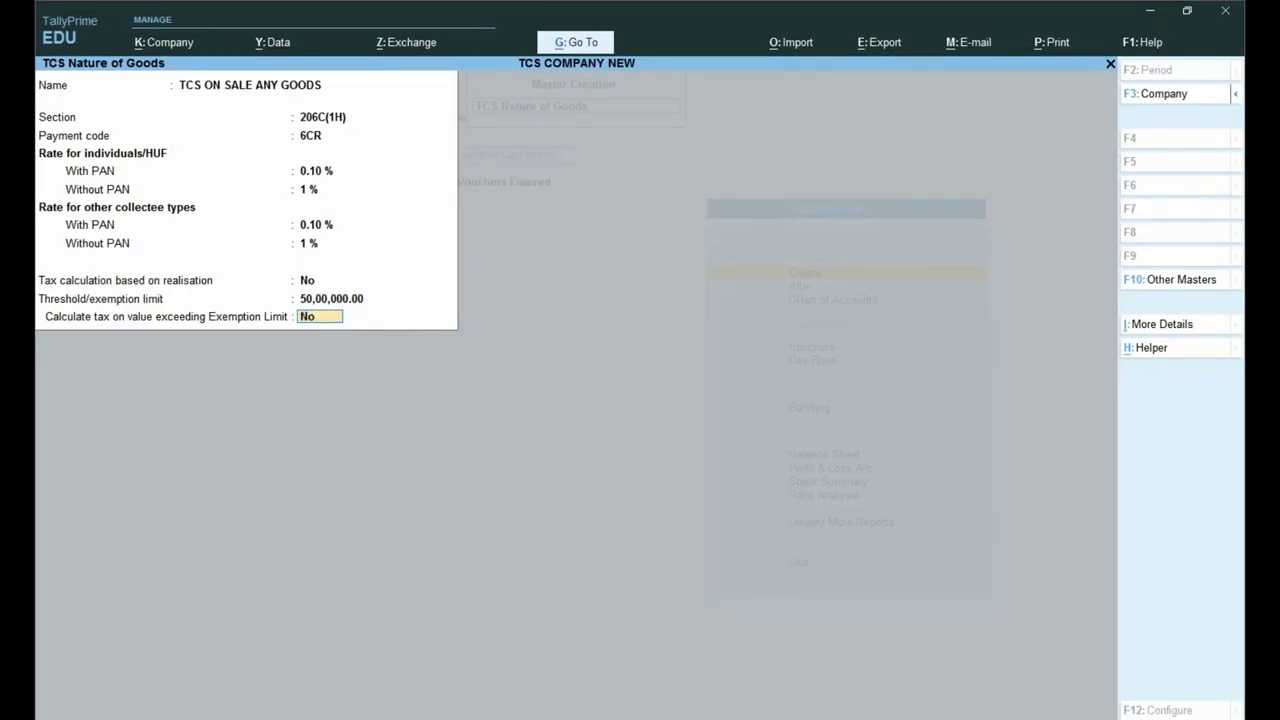
pyautogui.write('Y')
pyautogui.press('Return')
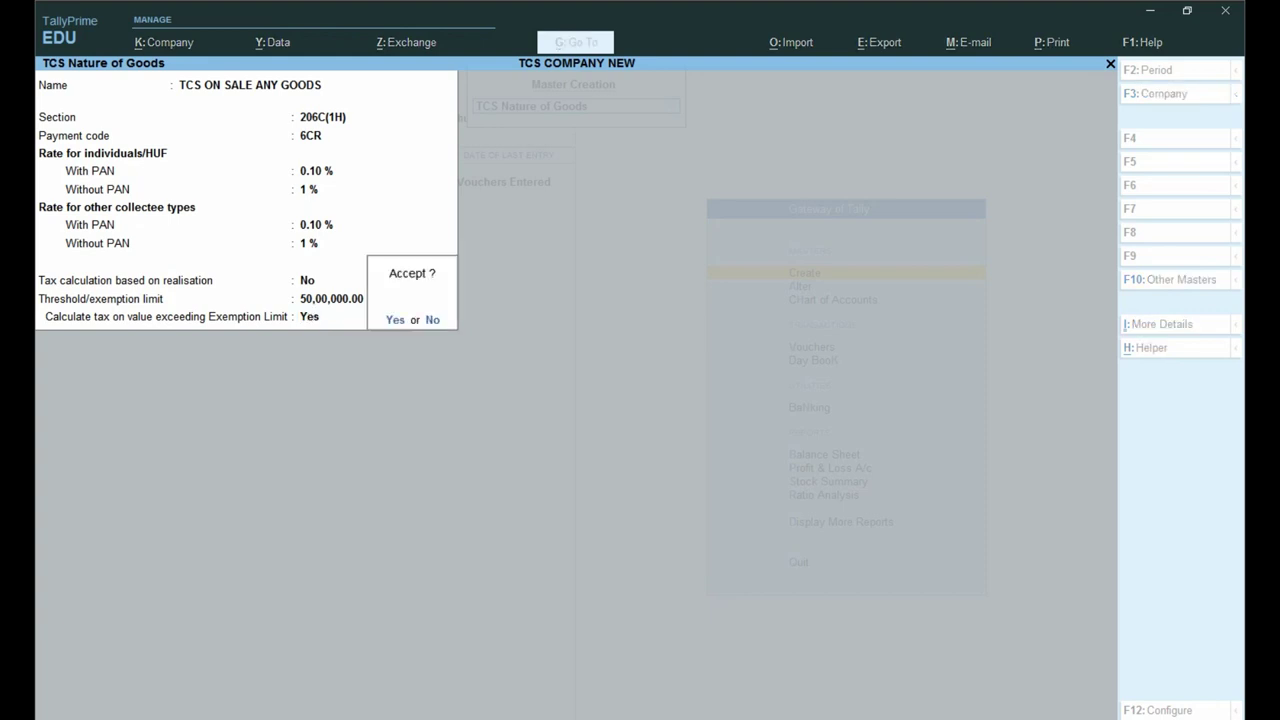
# Step: Save the TCS nature of goods and begin a new ledger named SUMIT AND COMPANY
pyautogui.press('y')
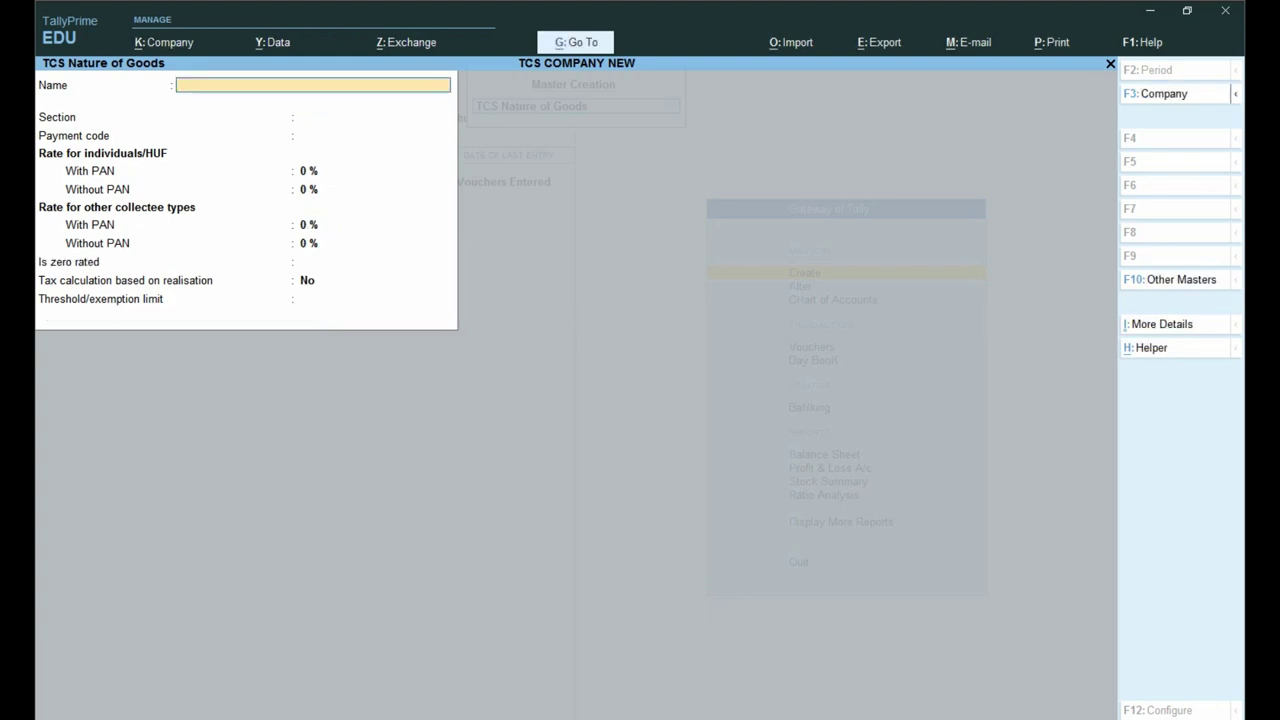
pyautogui.press('Escape')
pyautogui.press('Escape')
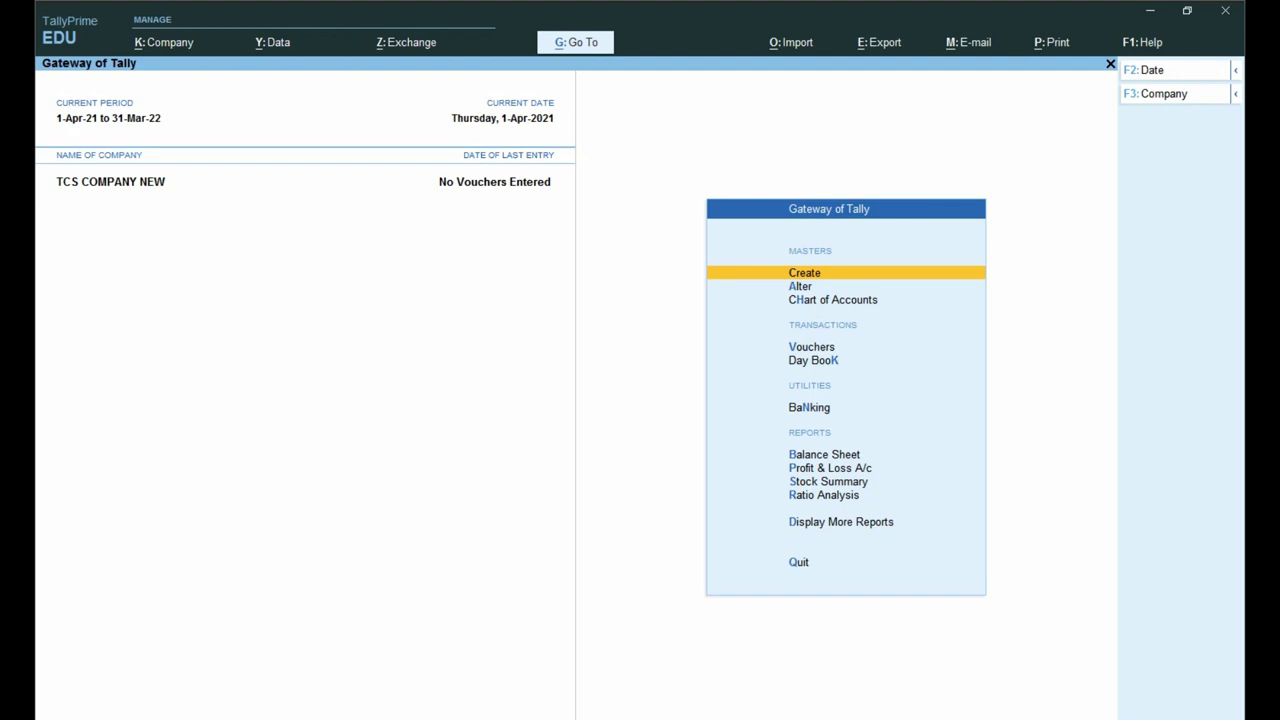
pyautogui.press('Return')
pyautogui.press('Down')
pyautogui.press('Return')
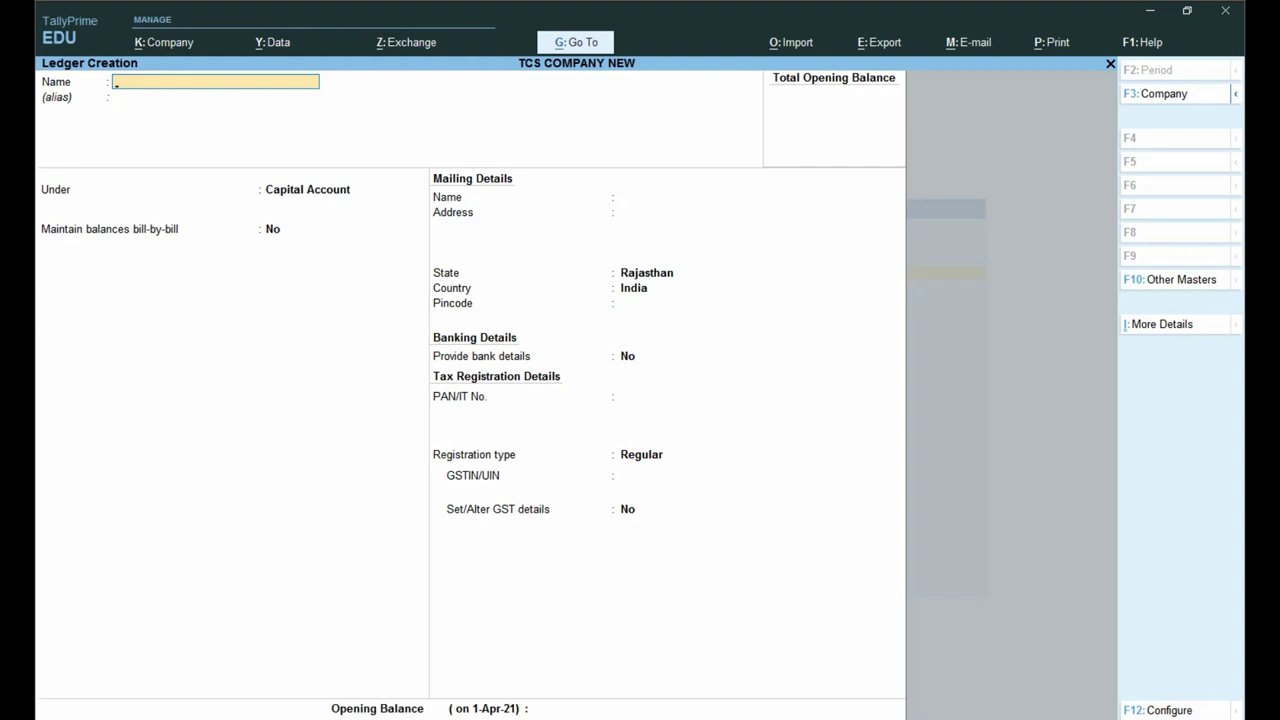
pyautogui.write('SUMIT AND COMPANY')
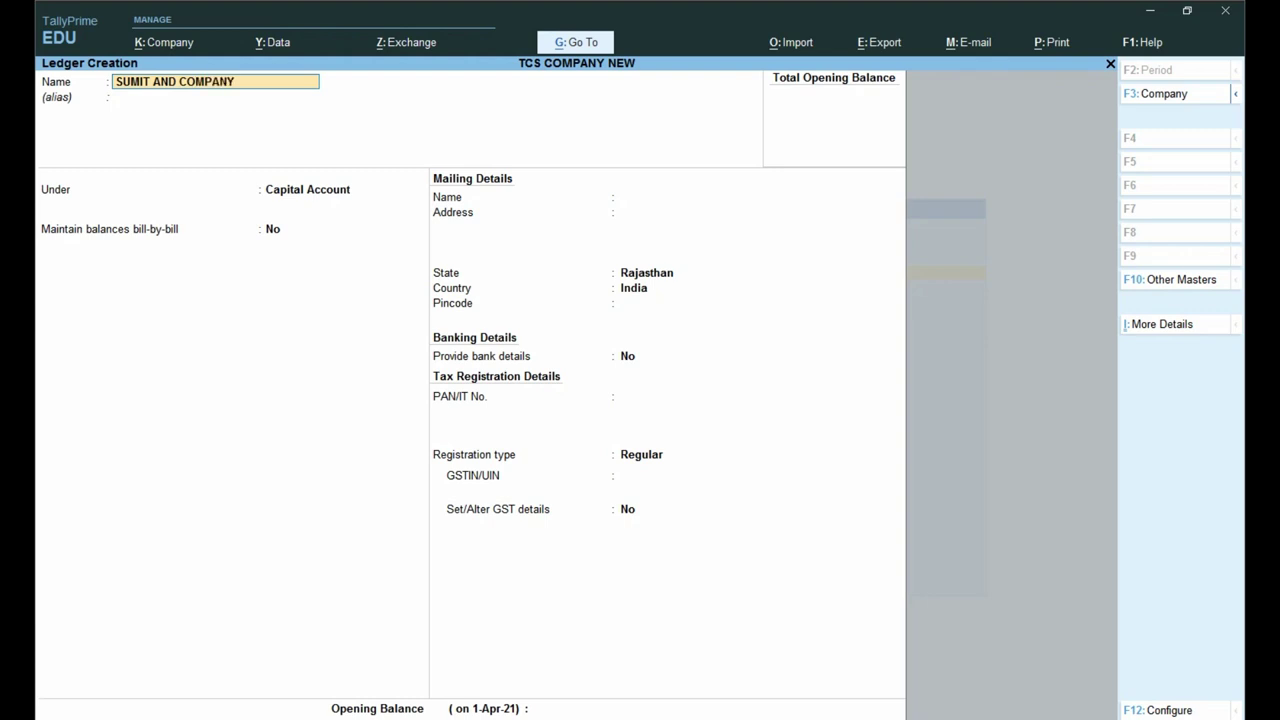
pyautogui.press('Return')
pyautogui.press('Return')
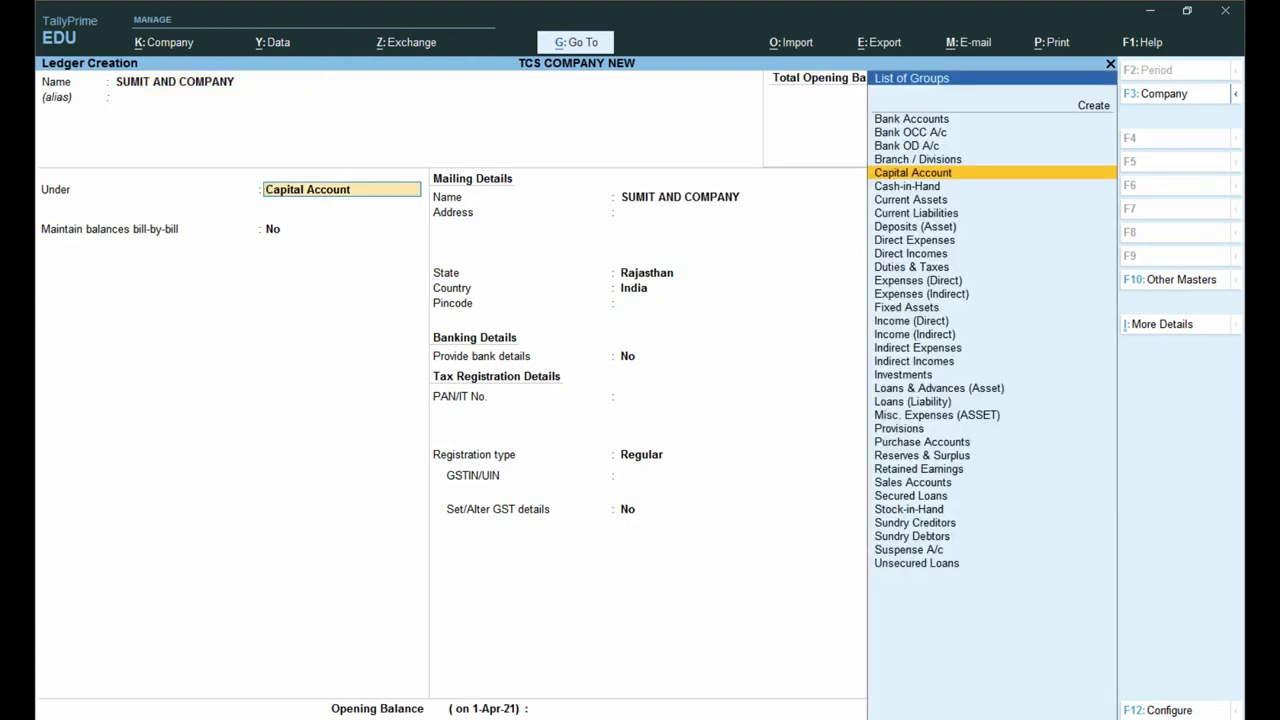
# Step: Place the ledger under Sundry Debtors with bill-by-bill balances and set Is TCS Applicable to Yes
pyautogui.write('SUND')
pyautogui.press('Down')
pyautogui.press('Return')
pyautogui.press('Return')
pyautogui.press('Return')
pyautogui.press('Return')
pyautogui.press('ctrl')
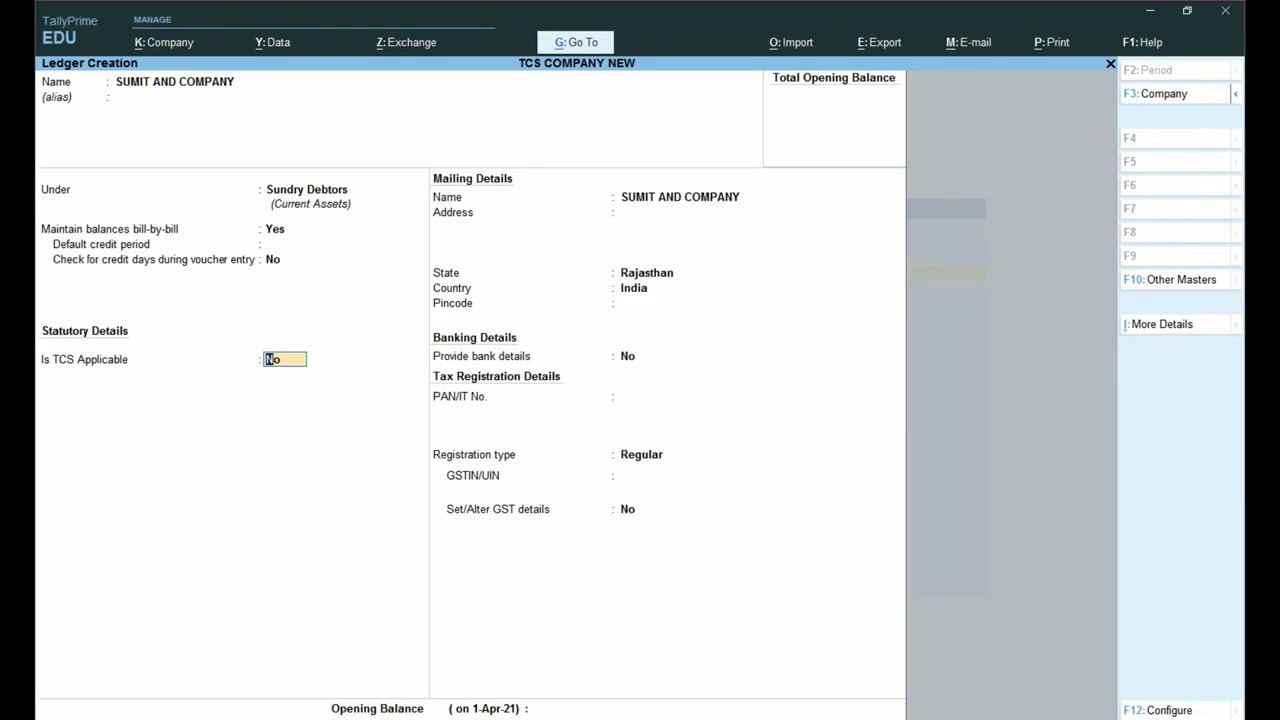
pyautogui.press('ctrl')
pyautogui.write('Y')
# Step: Confirm TCS applies and set the buyer type to Individual/HUF - Resident
pyautogui.press('Return')
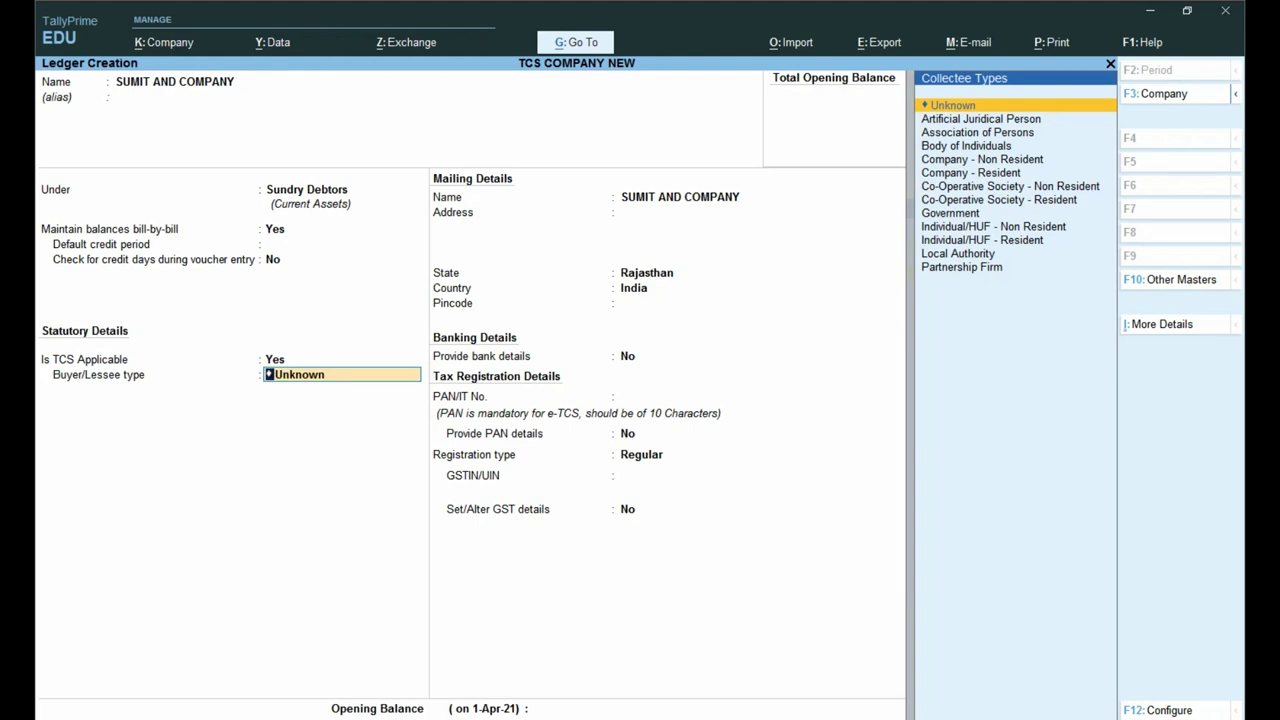
pyautogui.press('ctrl')
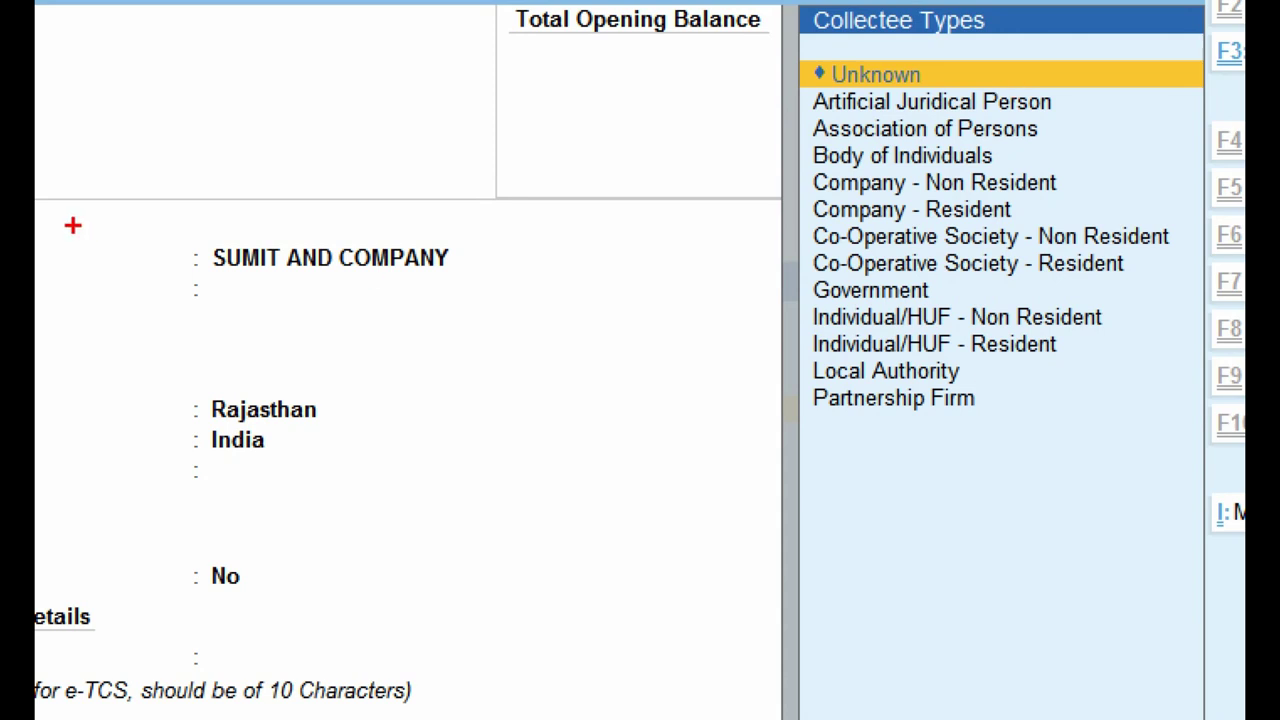
pyautogui.moveTo(136, 226); pyautogui.dragTo(548, 301)
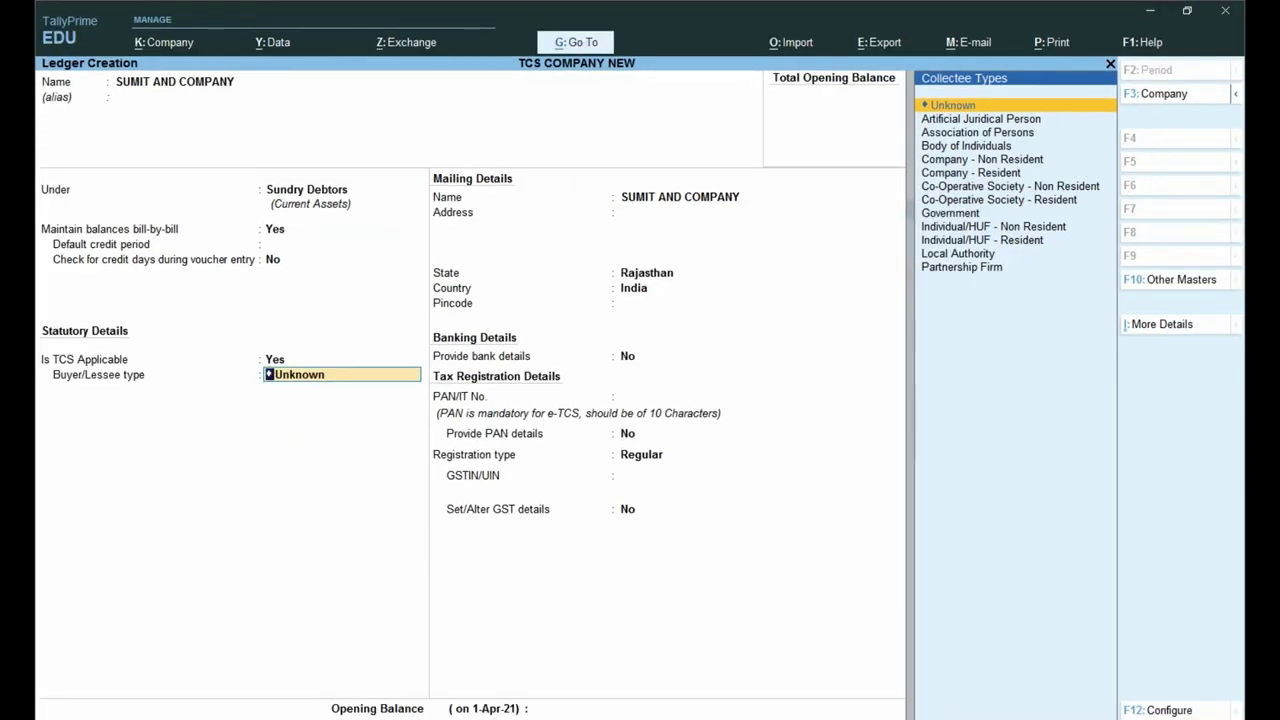
pyautogui.press('Down')
pyautogui.press('Down')
pyautogui.press('Down')
pyautogui.press('Down')
pyautogui.press('Down')
pyautogui.press('Down')
pyautogui.press('Down')
pyautogui.press('Down')
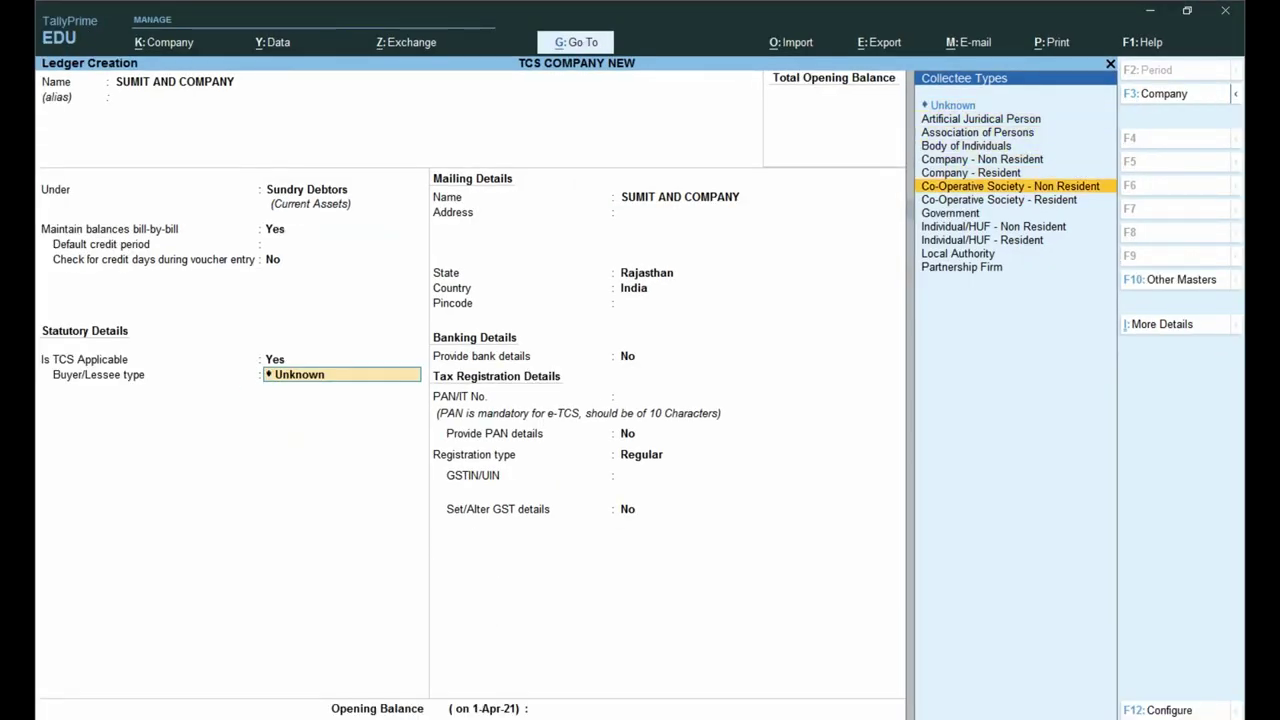
pyautogui.press('Down')
pyautogui.press('Down')
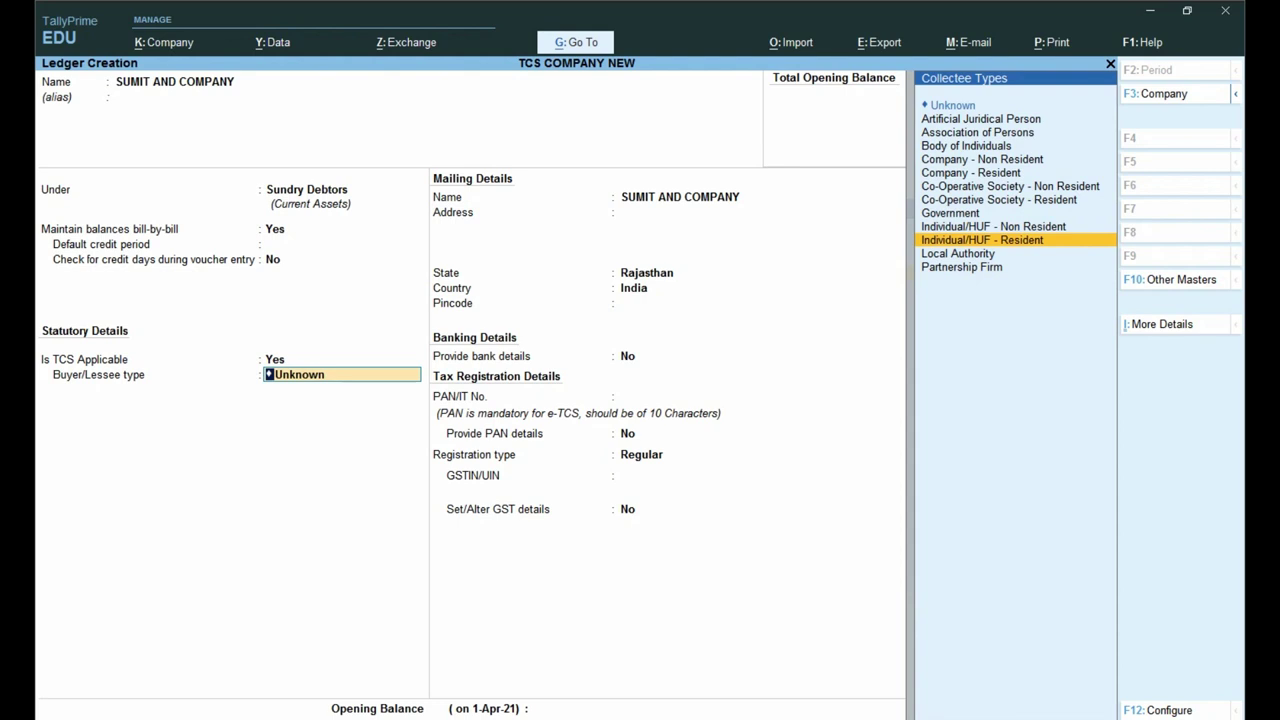
pyautogui.press('Return')
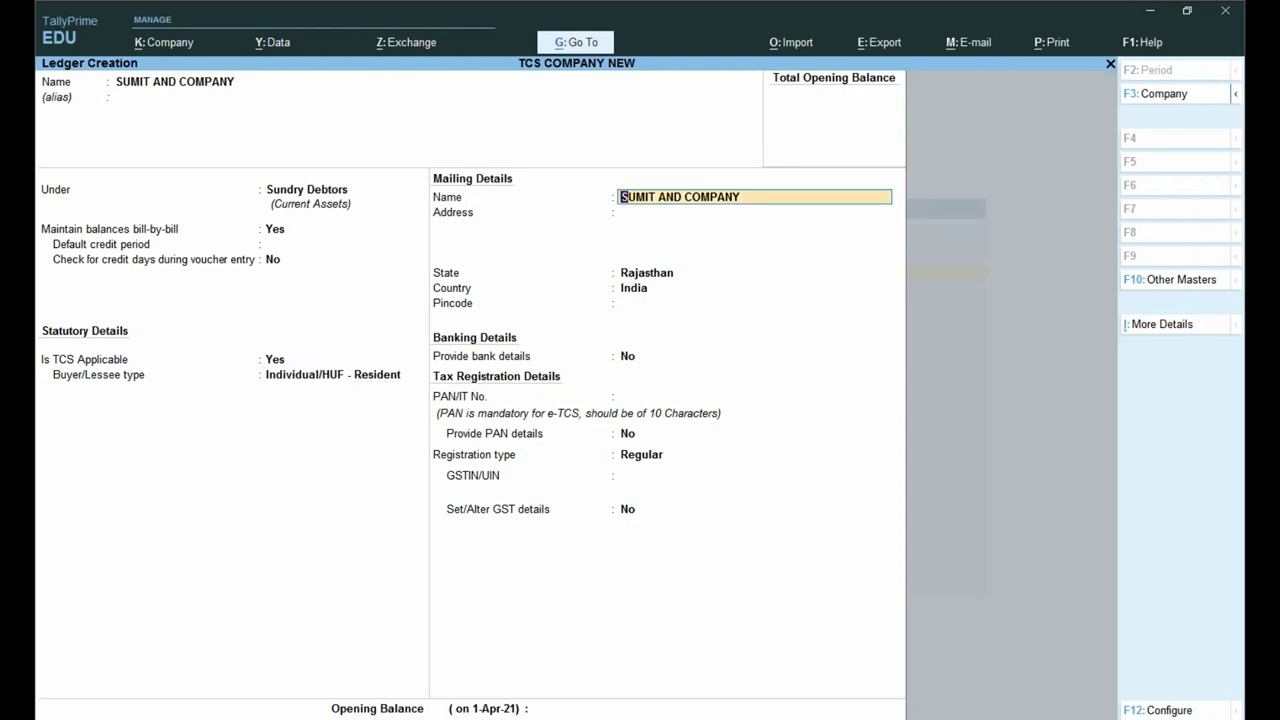
# Step: Enter the customer's PAN, set registration type to Unregistered, and save the ledger
pyautogui.press('Return')
pyautogui.press('Return')
pyautogui.press('Return')
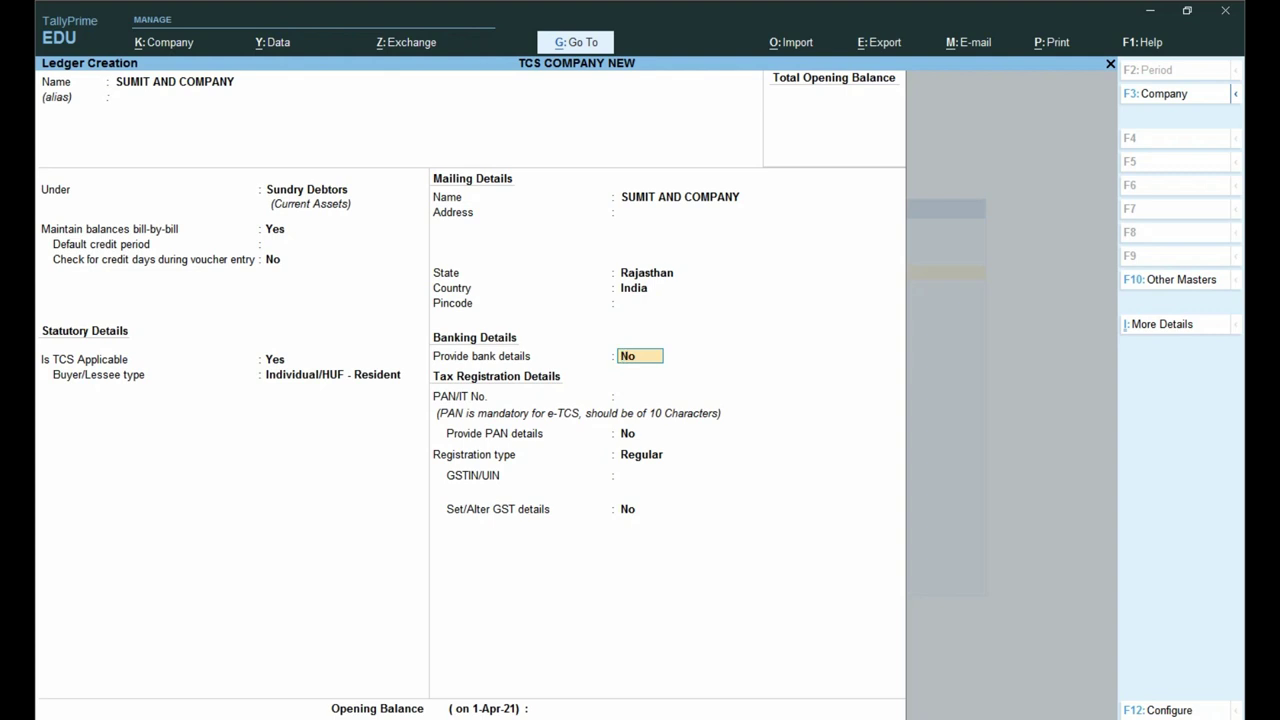
pyautogui.press('Return')
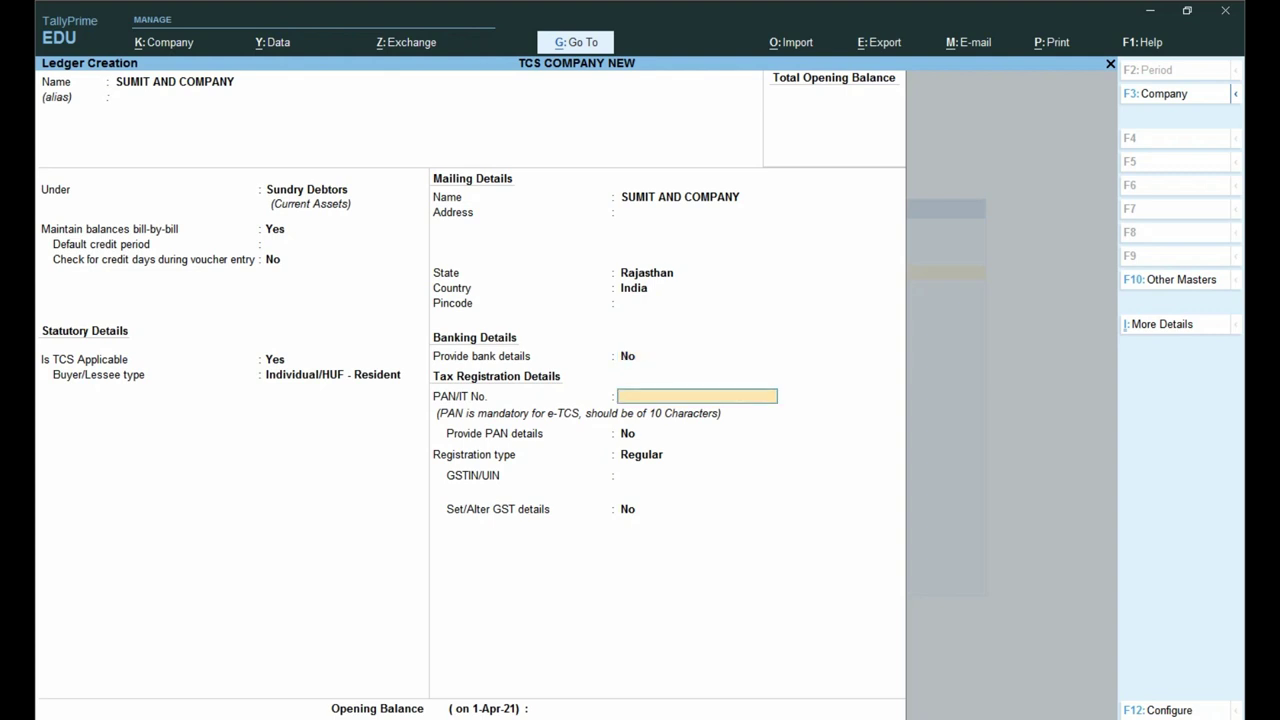
pyautogui.press('Return')
pyautogui.press('Return')
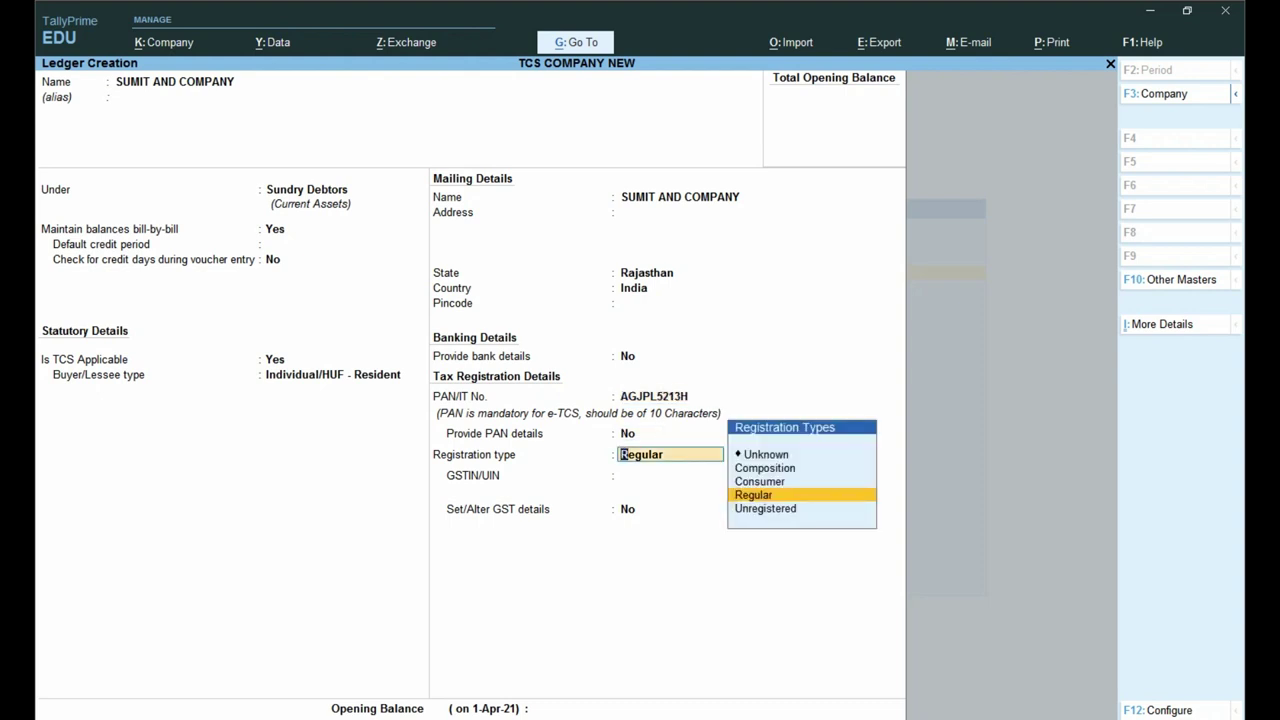
pyautogui.press('Down')
pyautogui.press('Return')
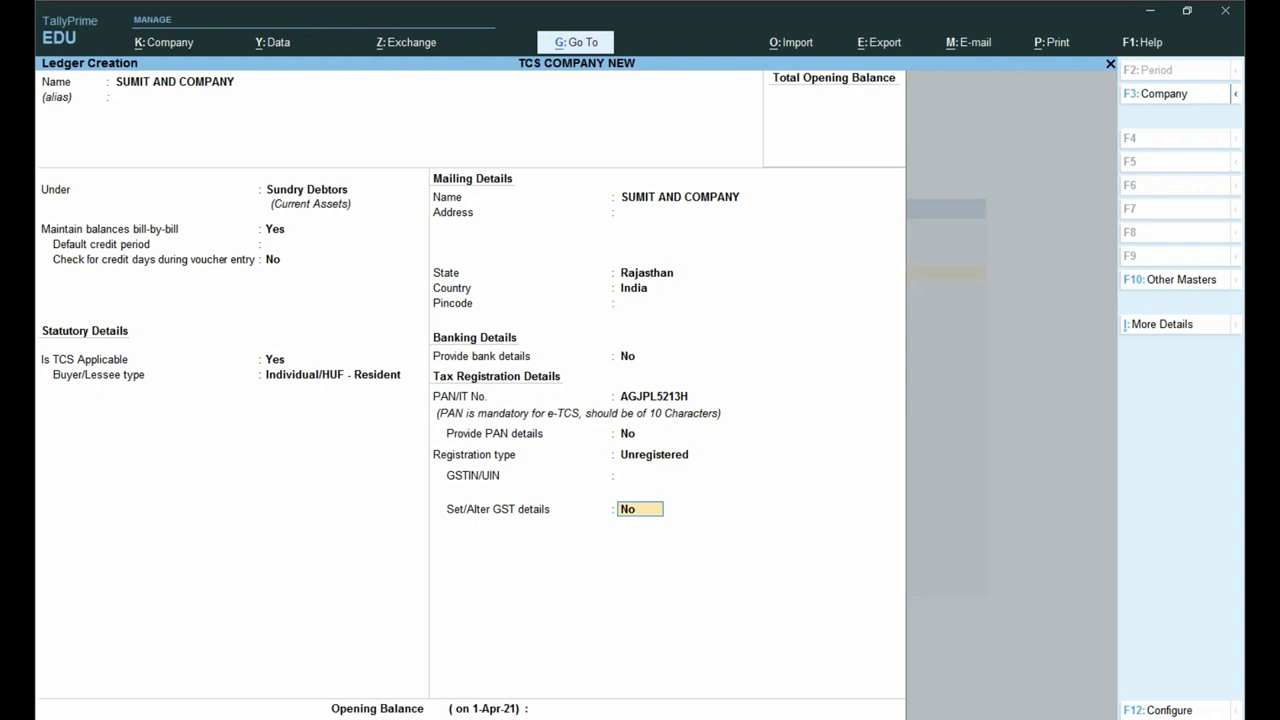
pyautogui.press('Return')
pyautogui.press('Return')
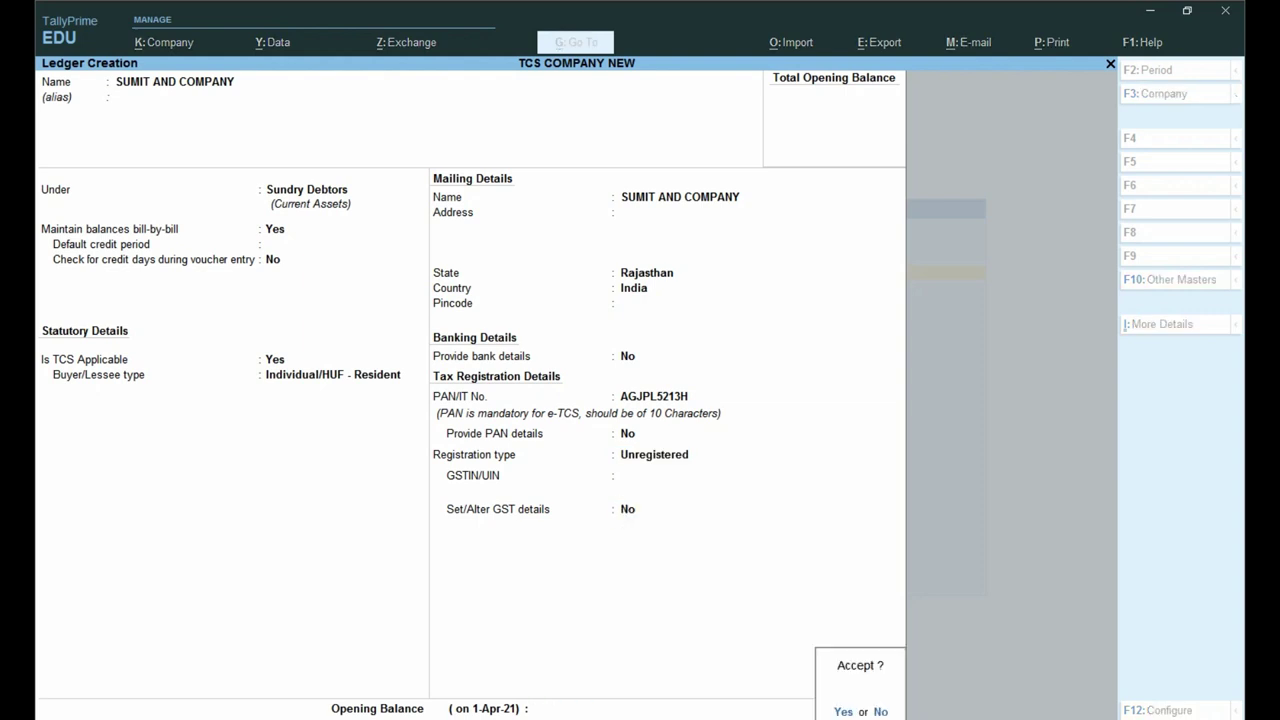
pyautogui.press('Return')
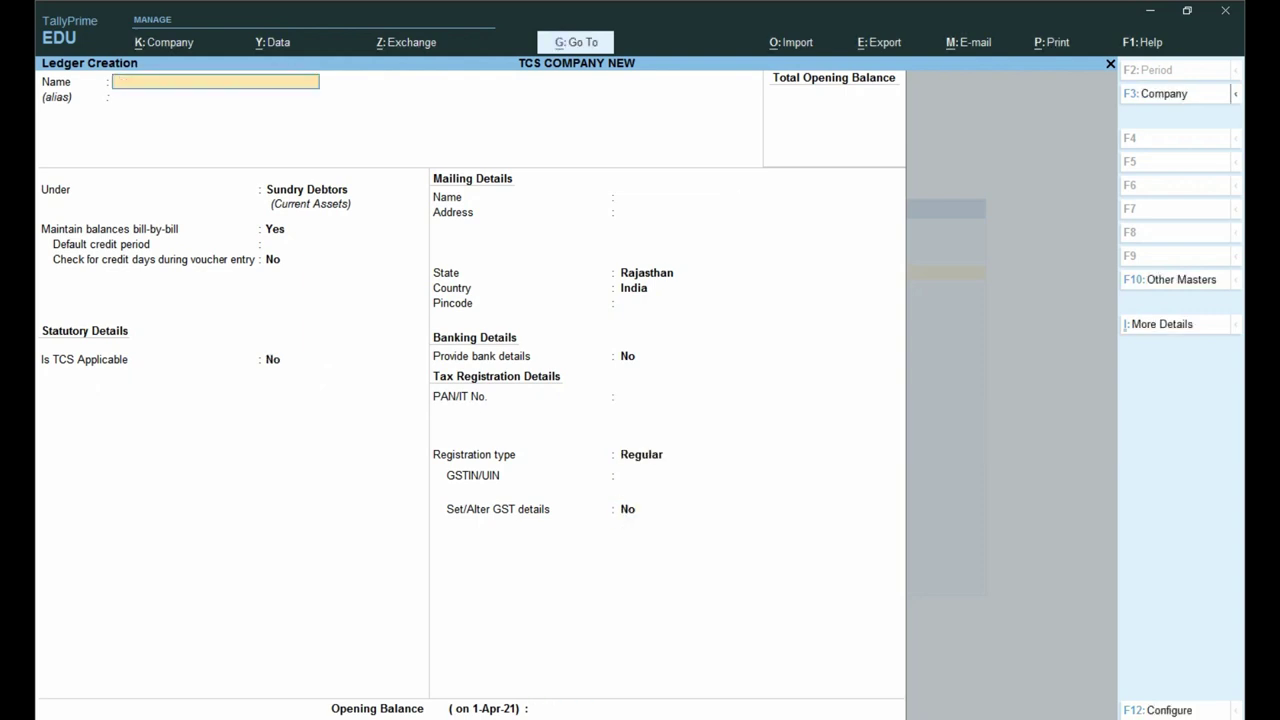
# Step: Name the ledger CGST TAX, under Duties & Taxes, with GST as the type of duty
pyautogui.write('CGST TAX')
pyautogui.press('Return')
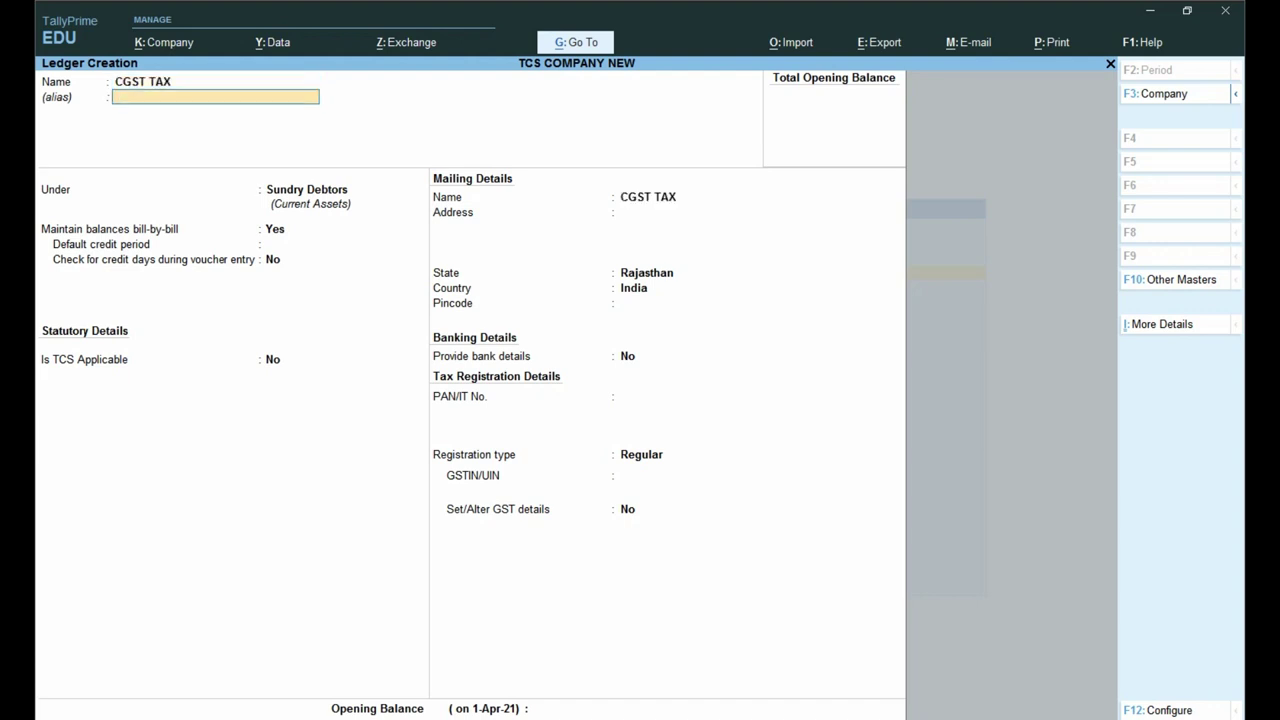
pyautogui.press('Return')
pyautogui.write('DU')
pyautogui.press('Return')
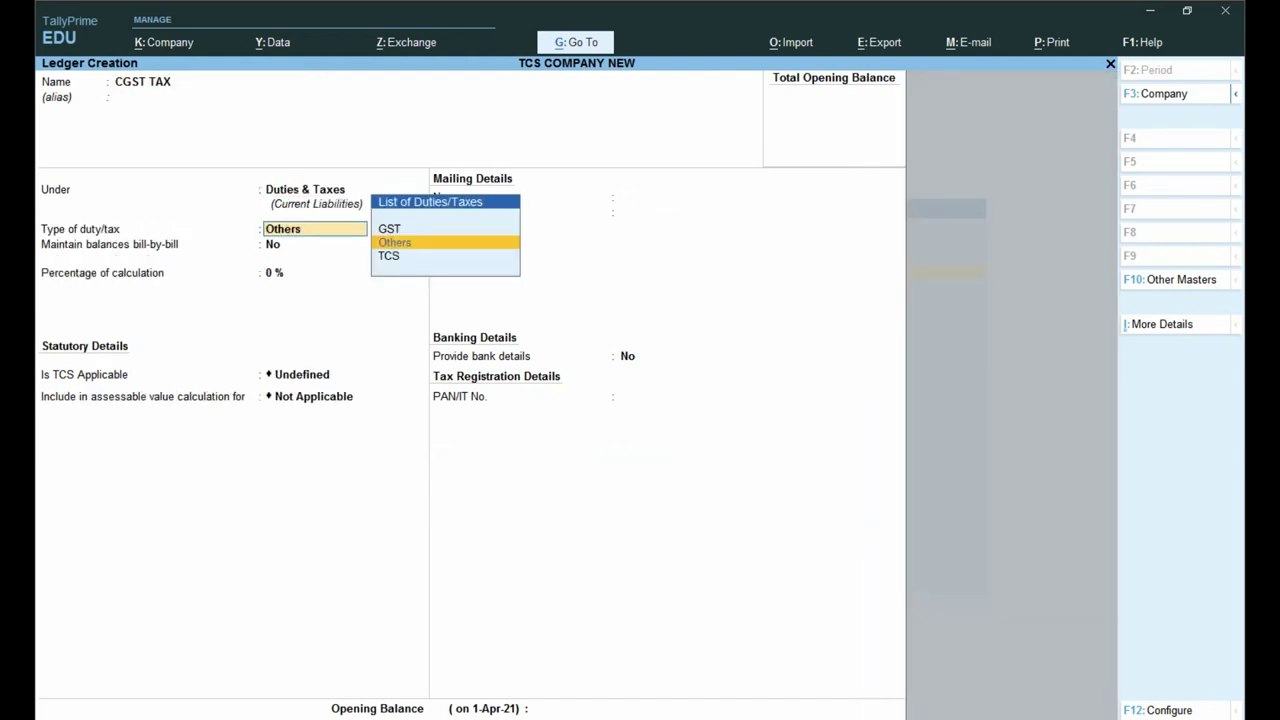
pyautogui.press('Up')
pyautogui.press('Return')
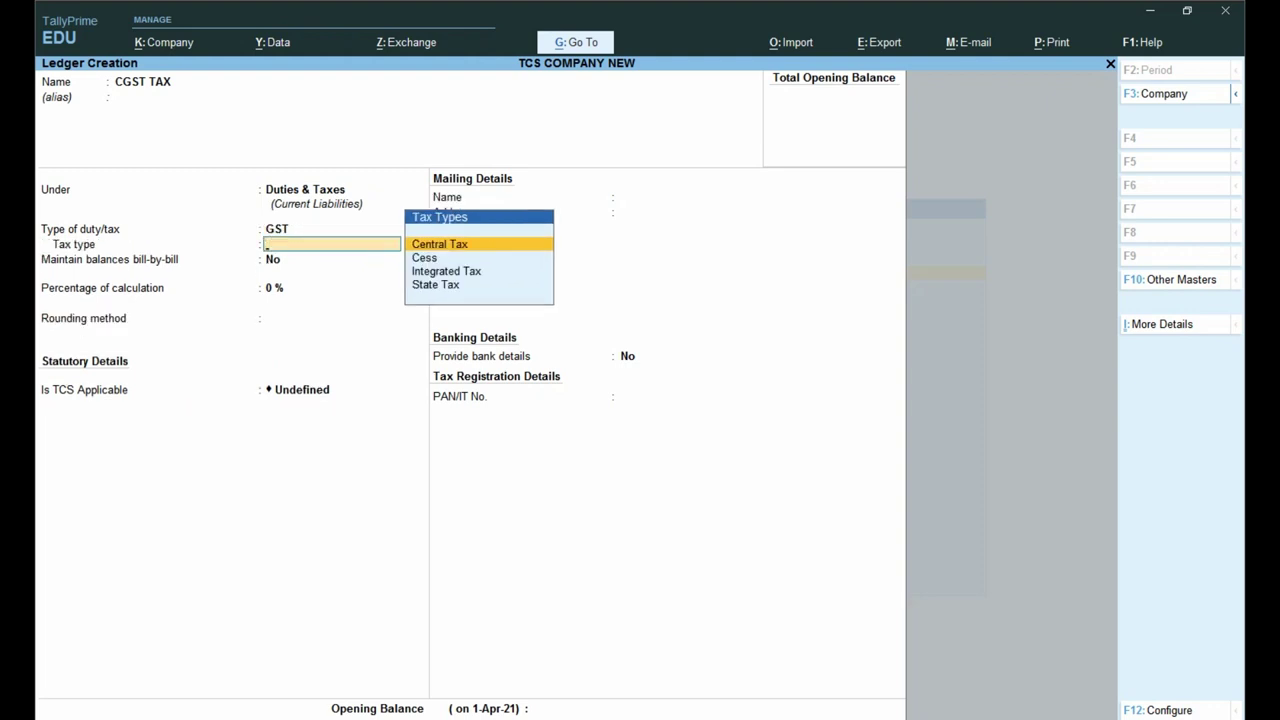
pyautogui.press('Return')
pyautogui.press('Return')
pyautogui.press('Return')
pyautogui.press('Return')
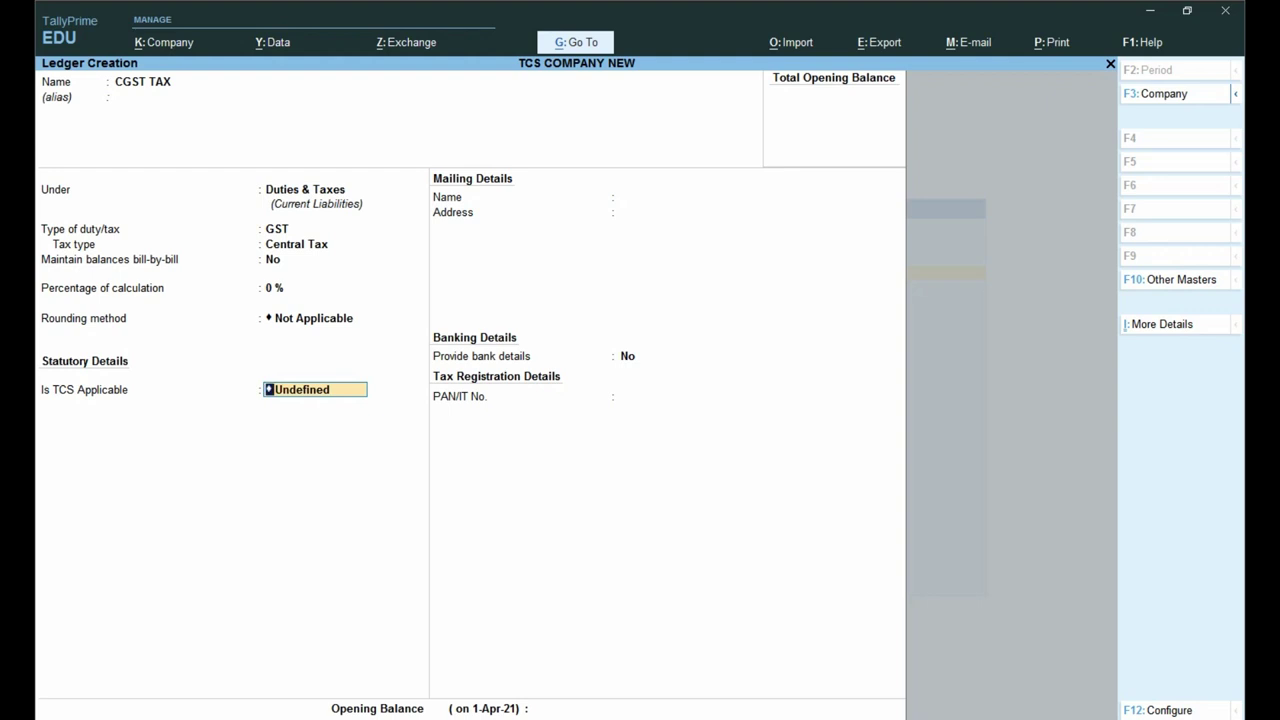
# Step: Mark TCS applicable with nature TCS ON SALE ANY GOODS and accept the CGST TAX ledger
pyautogui.press('Up')
pyautogui.press('Up')
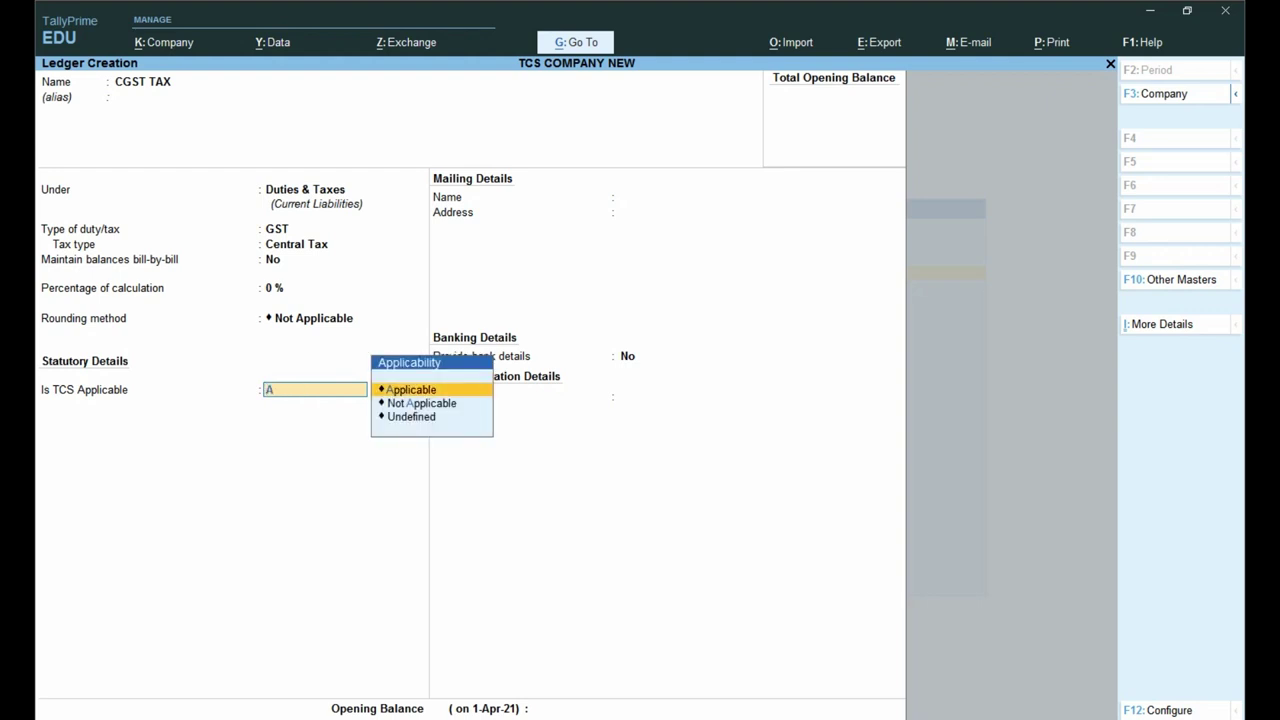
pyautogui.press('Return')
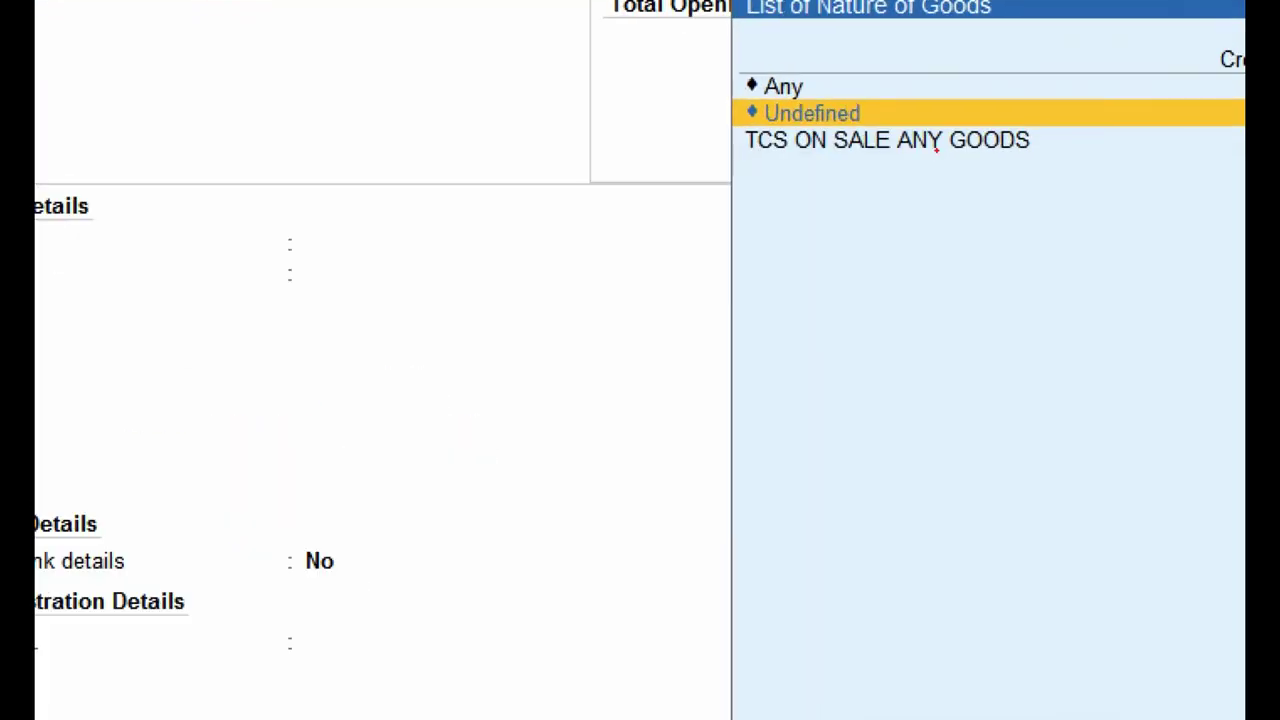
pyautogui.moveTo(720, 106)
pyautogui.mouseDown()
pyautogui.moveTo(750, 135)
pyautogui.moveTo(1136, 183)
pyautogui.mouseUp()
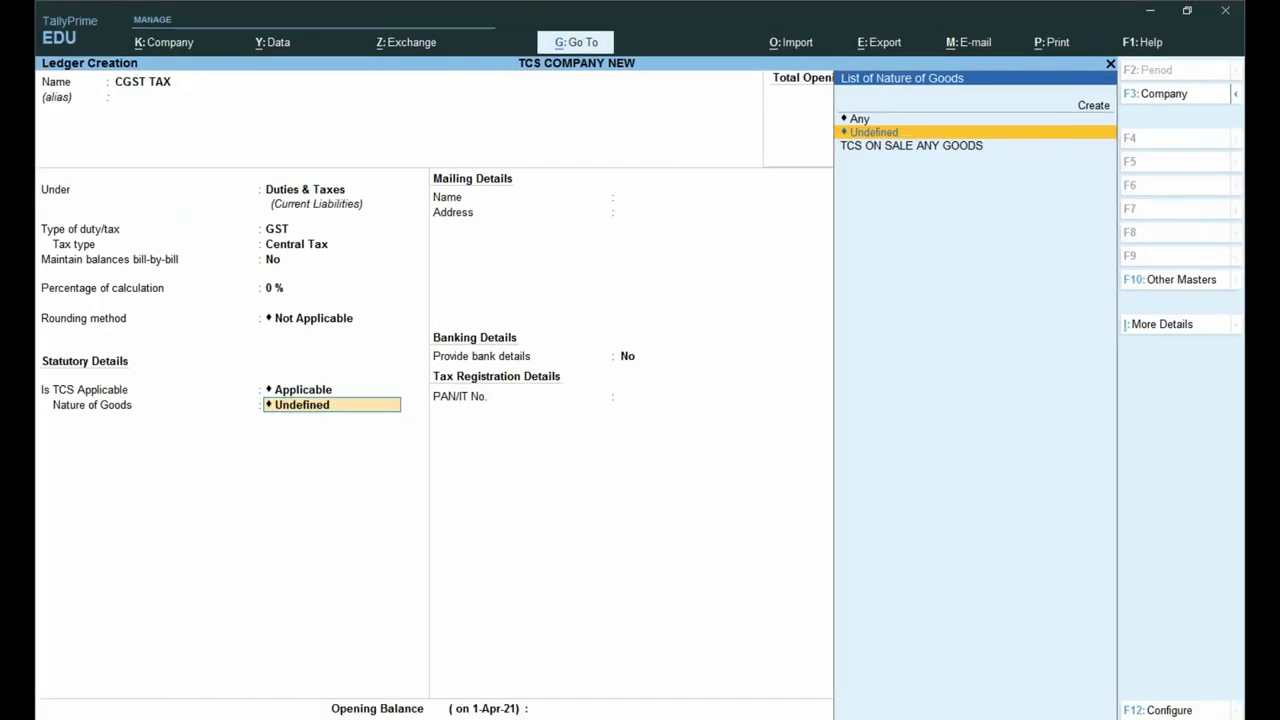
pyautogui.press('Down')
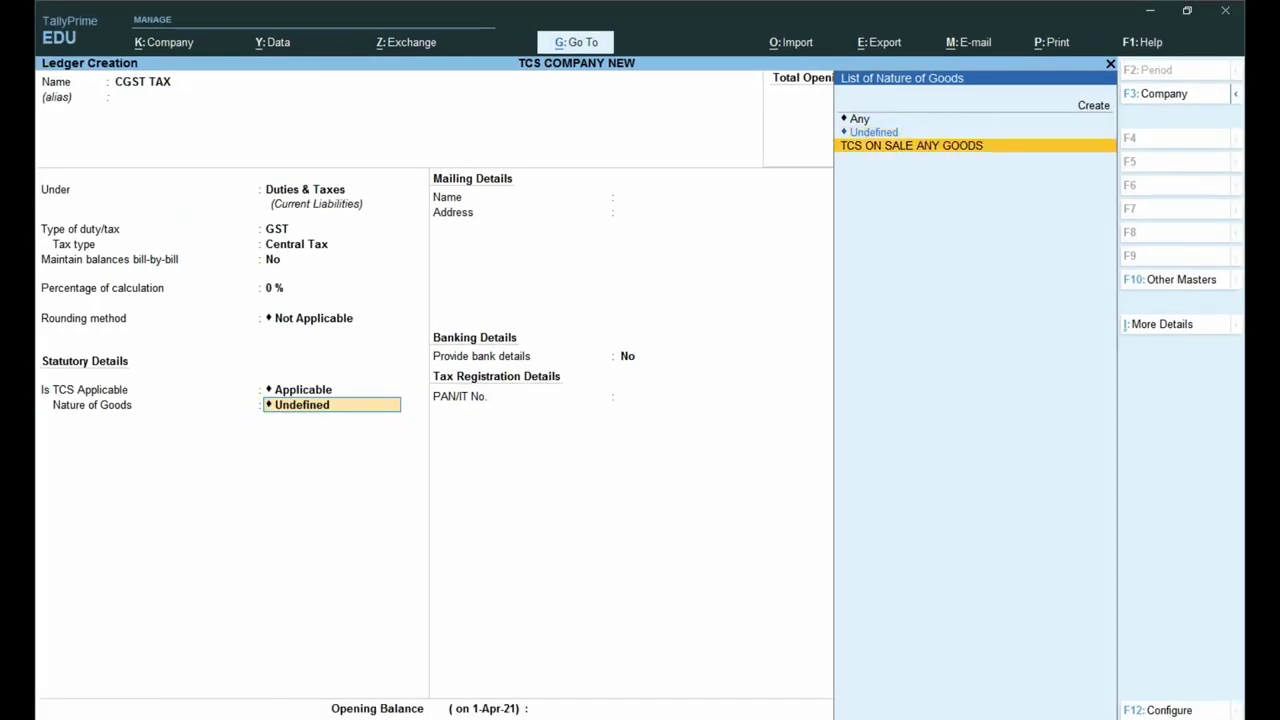
pyautogui.press('Up')
pyautogui.press('Up')
pyautogui.press('Up')
pyautogui.press('Return')
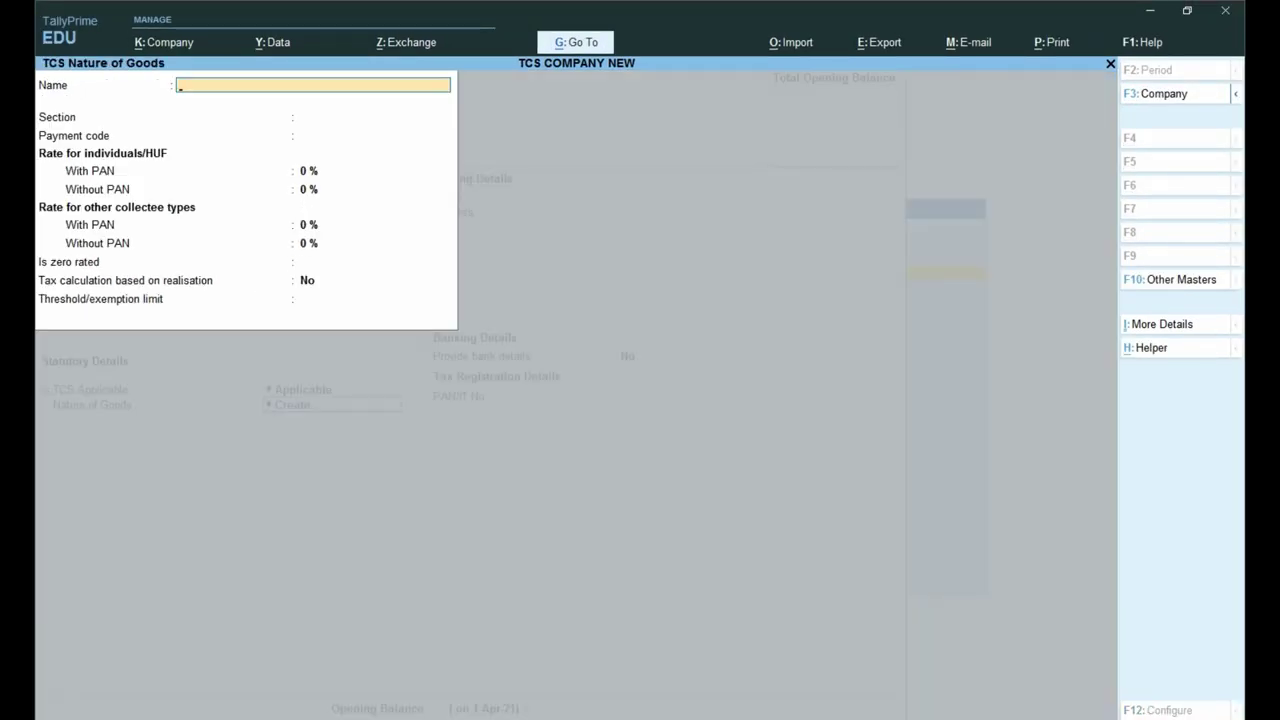
pyautogui.press('Escape')
pyautogui.press('y')
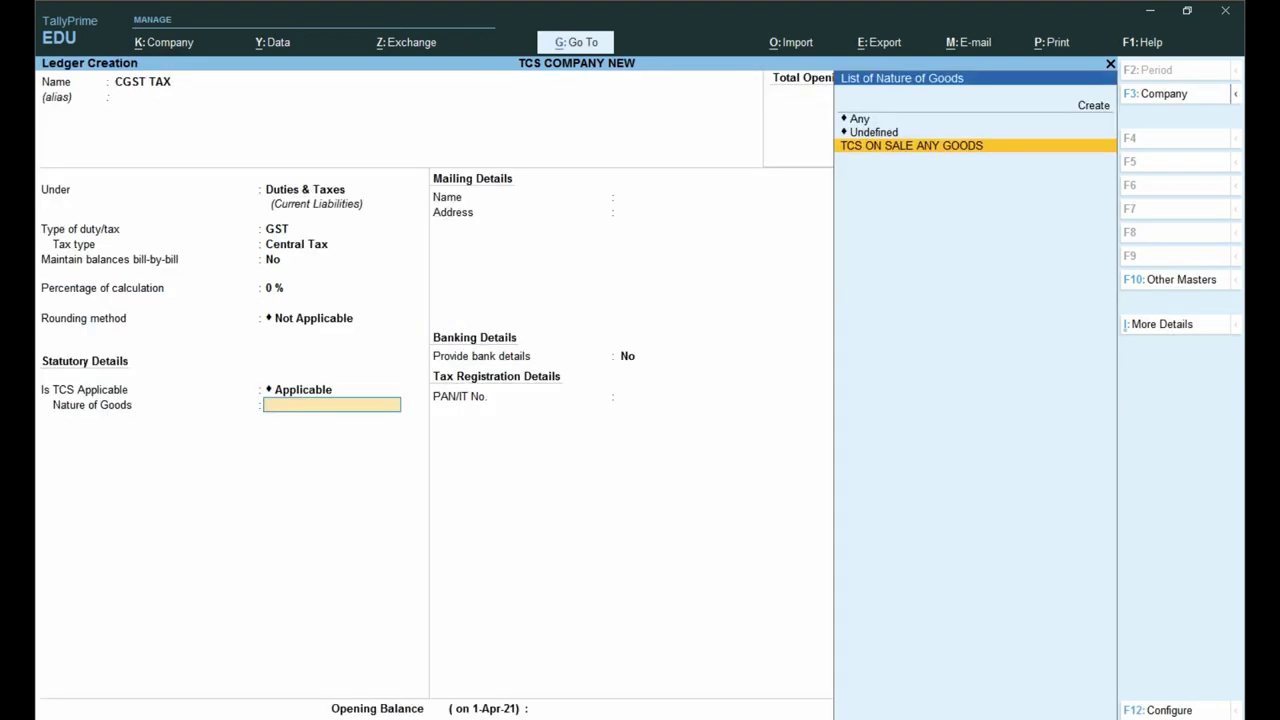
pyautogui.press('Return')
pyautogui.press('Return')
pyautogui.press('Return')
pyautogui.write('y')
pyautogui.write('CGST TAX')
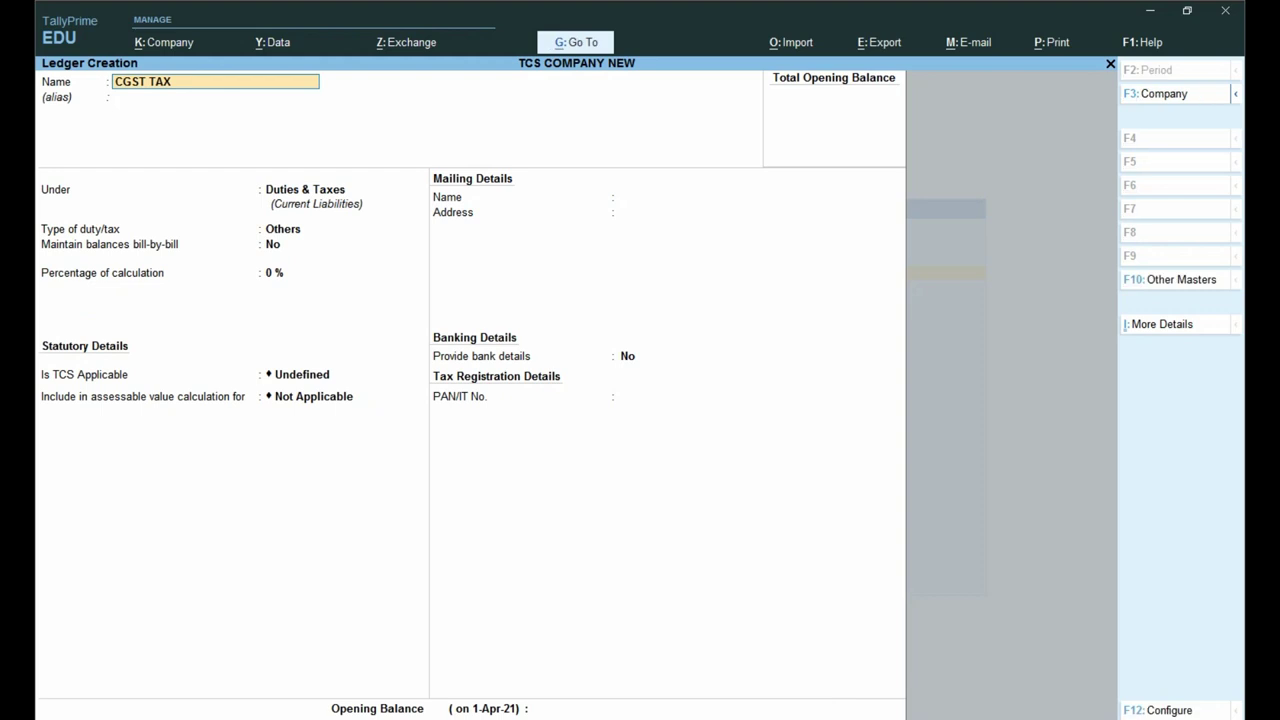
# Step: Rename the new ledger to SGST TAX under Duties & Taxes with GST as the duty type
pyautogui.press('Home')
pyautogui.press('Delete')
pyautogui.write('S')
pyautogui.press('Return')
pyautogui.press('Return')
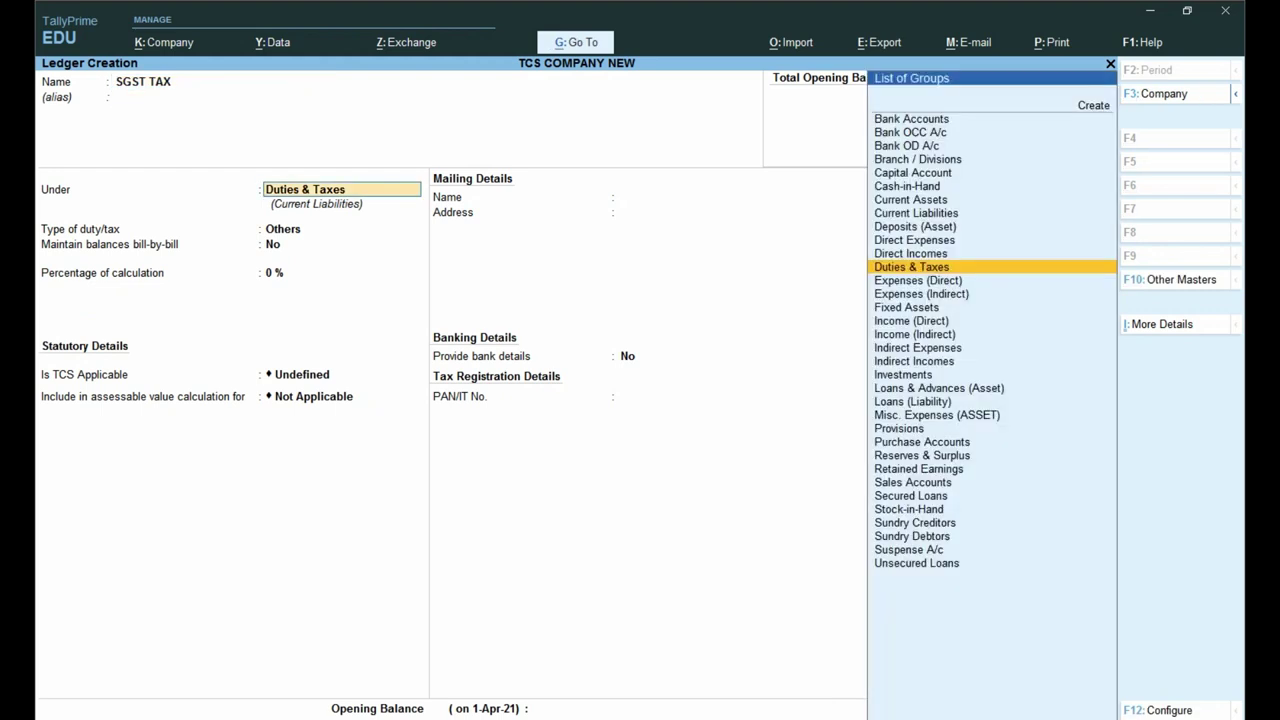
pyautogui.press('Return')
pyautogui.write('g')
pyautogui.press('Return')
# Step: Set tax type State Tax, rounding Not Applicable, and TCS applicable on TCS ON SALE ANY GOODS
pyautogui.write('s')
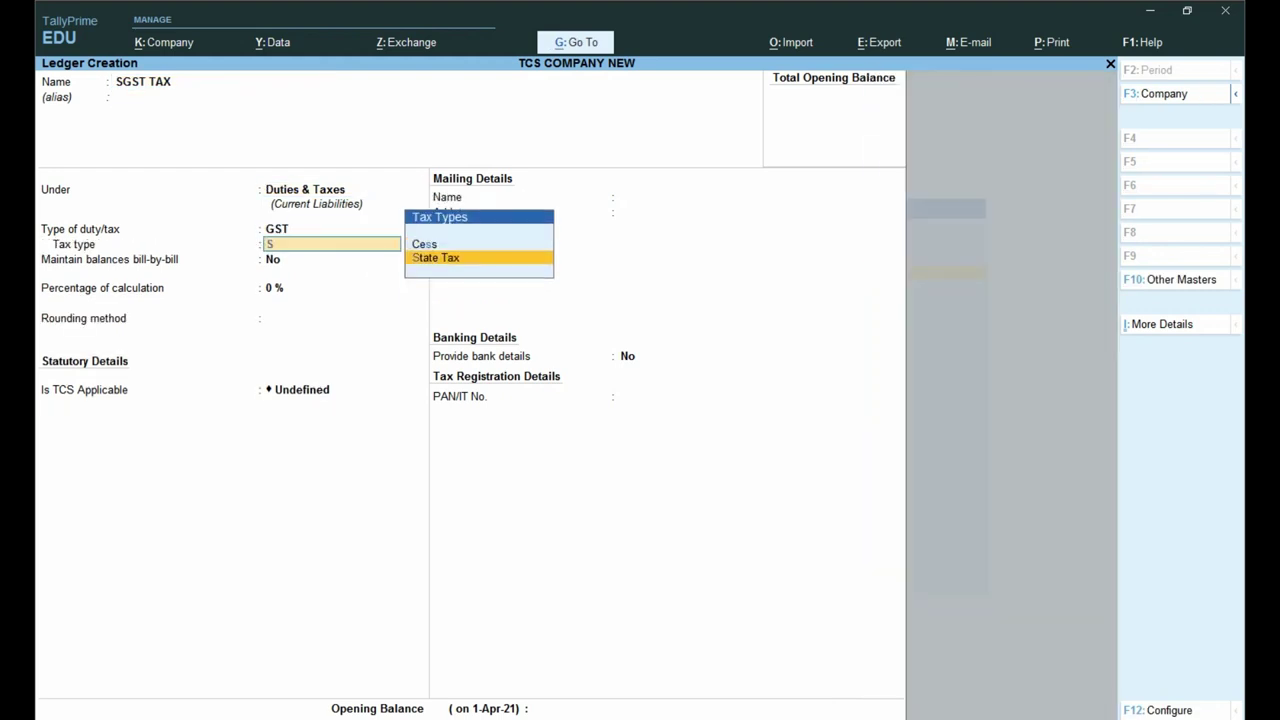
pyautogui.press('Return')
pyautogui.press('Return')
pyautogui.press('Return')
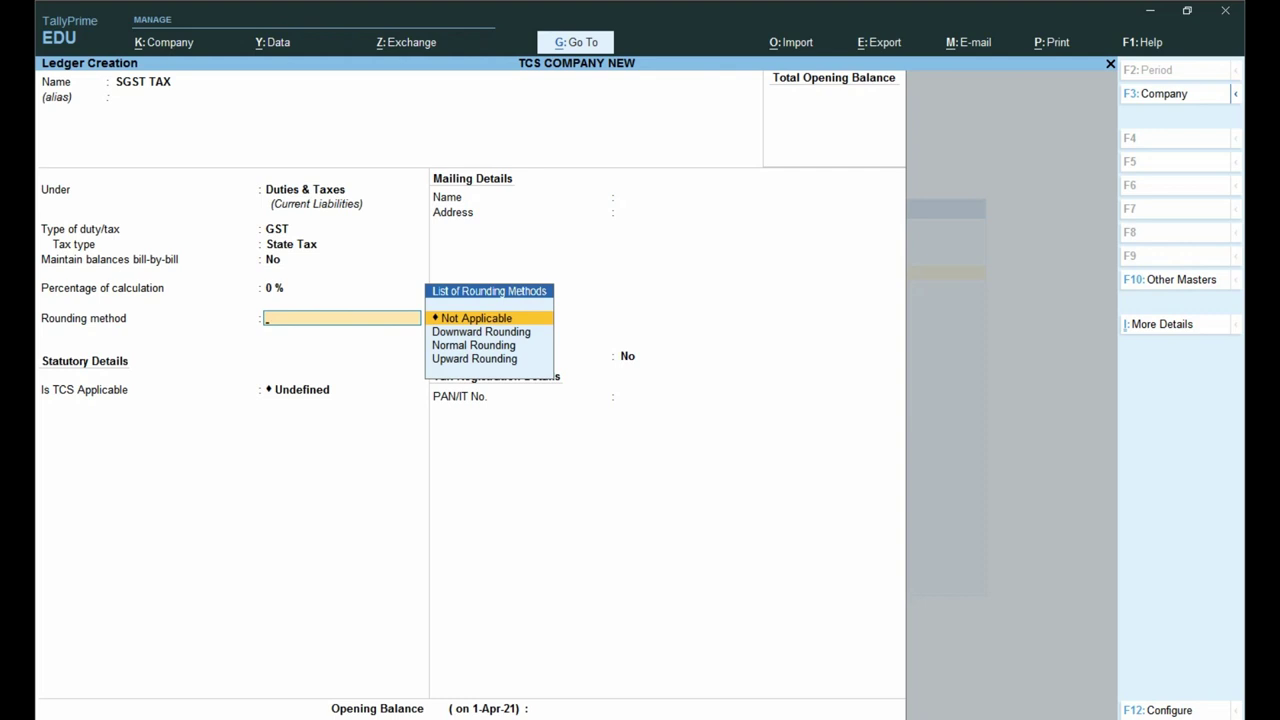
pyautogui.press('Return')
pyautogui.write('a')
pyautogui.press('Return')
pyautogui.press('Down')
pyautogui.press('Return')
pyautogui.press('Return')
pyautogui.press('Return')
pyautogui.press('Return')
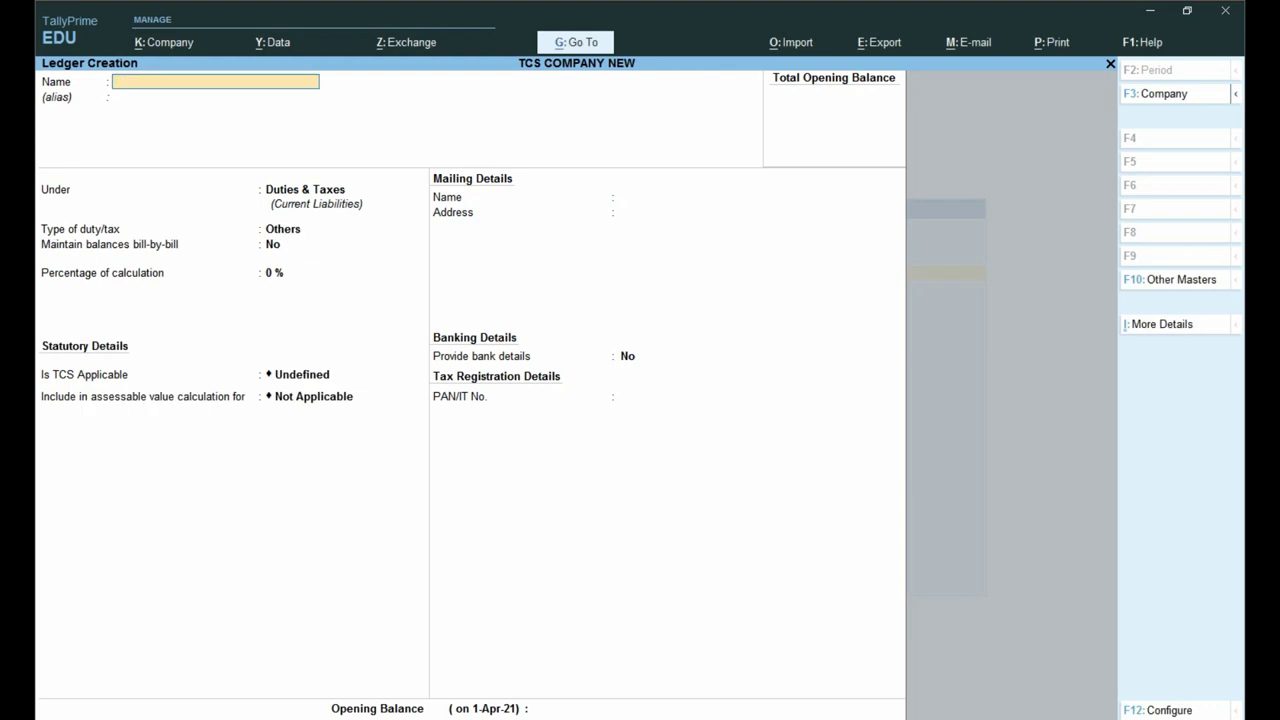
# Step: Name the ledger GST SALE 5% LOCAL and place it under Sales Accounts
pyautogui.write('GST SALE 5% LOCAL')
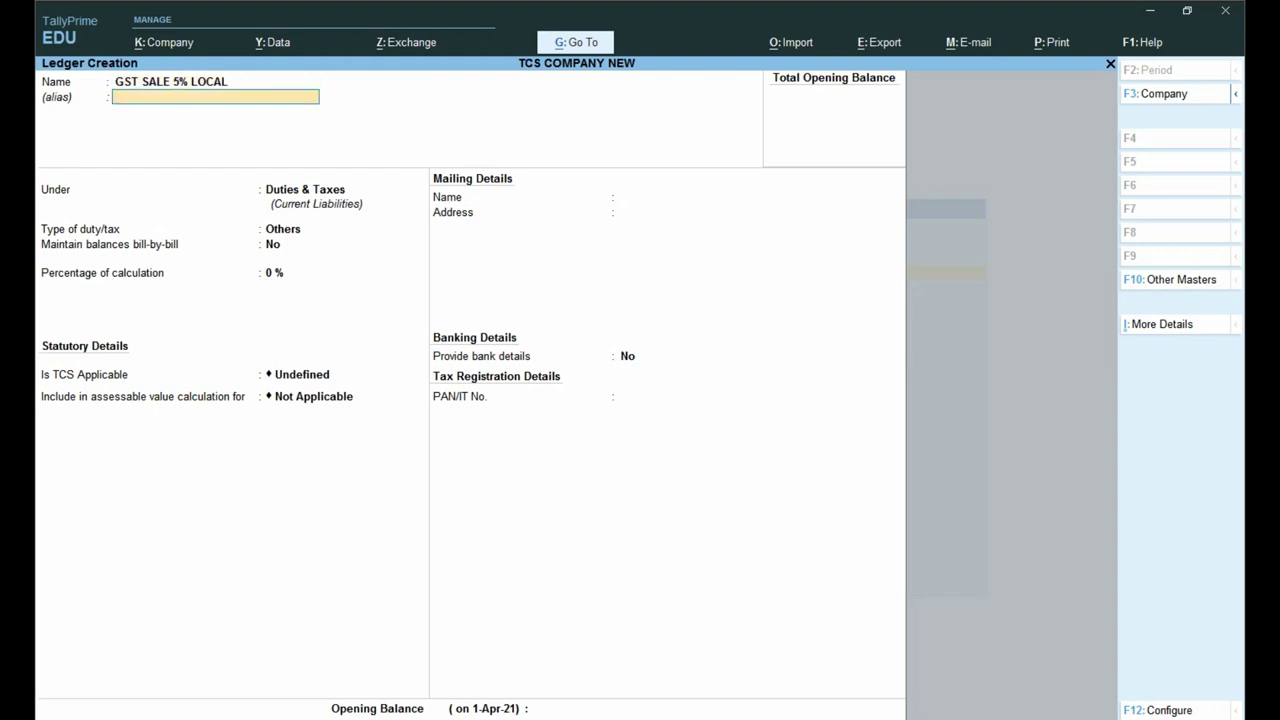
pyautogui.press('Return')
pyautogui.write('SAL')
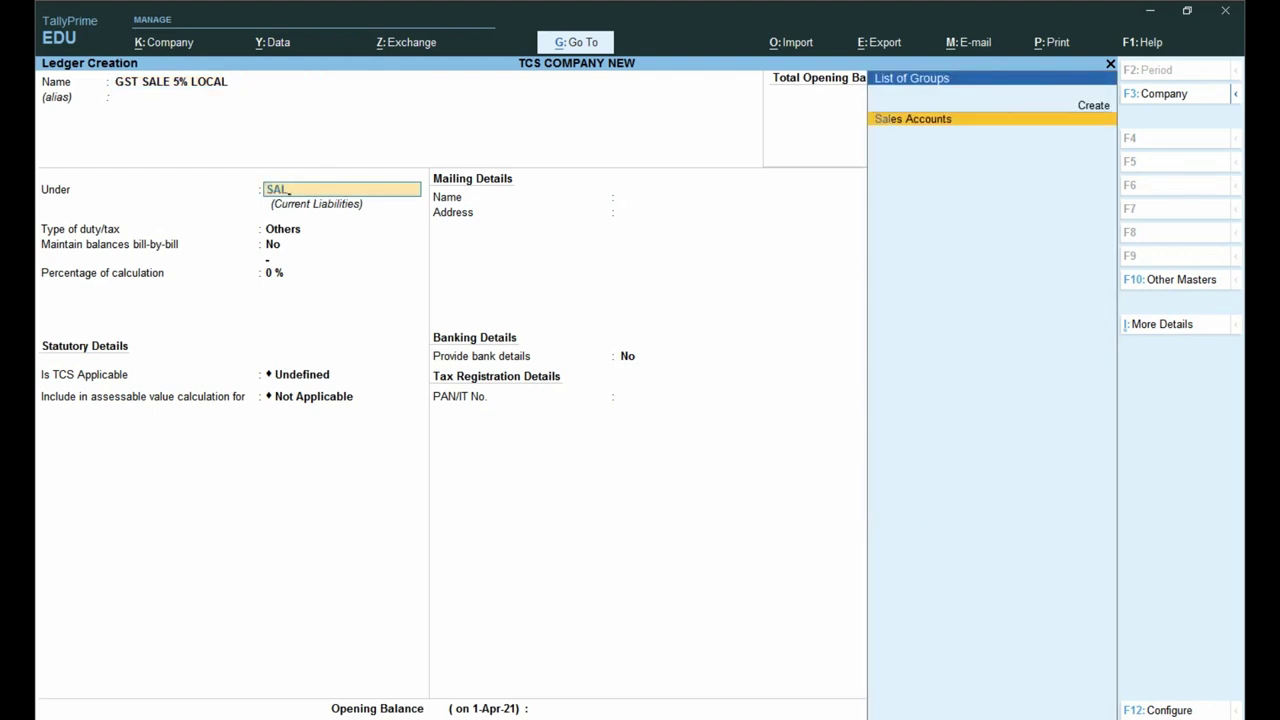
pyautogui.press('Return')
pyautogui.press('Return')
pyautogui.press('Return')
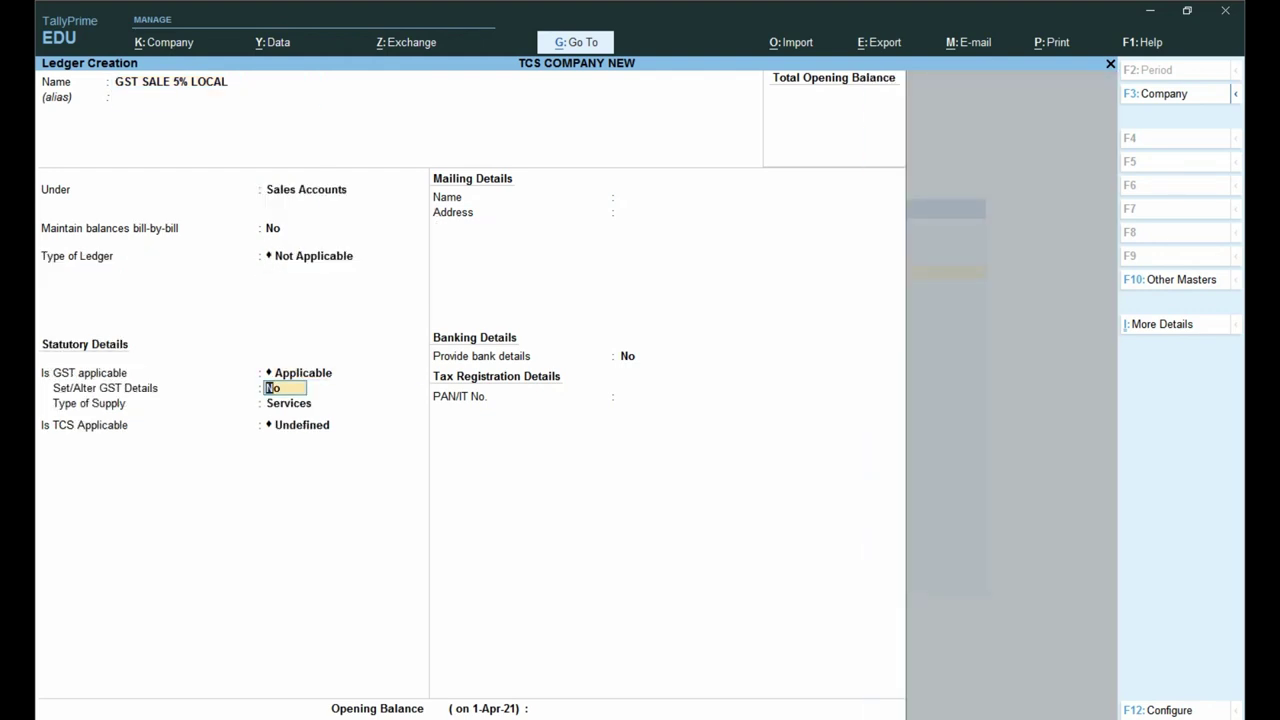
# Step: Set supply type to Goods and make TCS applicable on TCS ON SALE ANY GOODS
pyautogui.press('Return')
pyautogui.press('Up')
pyautogui.press('Return')
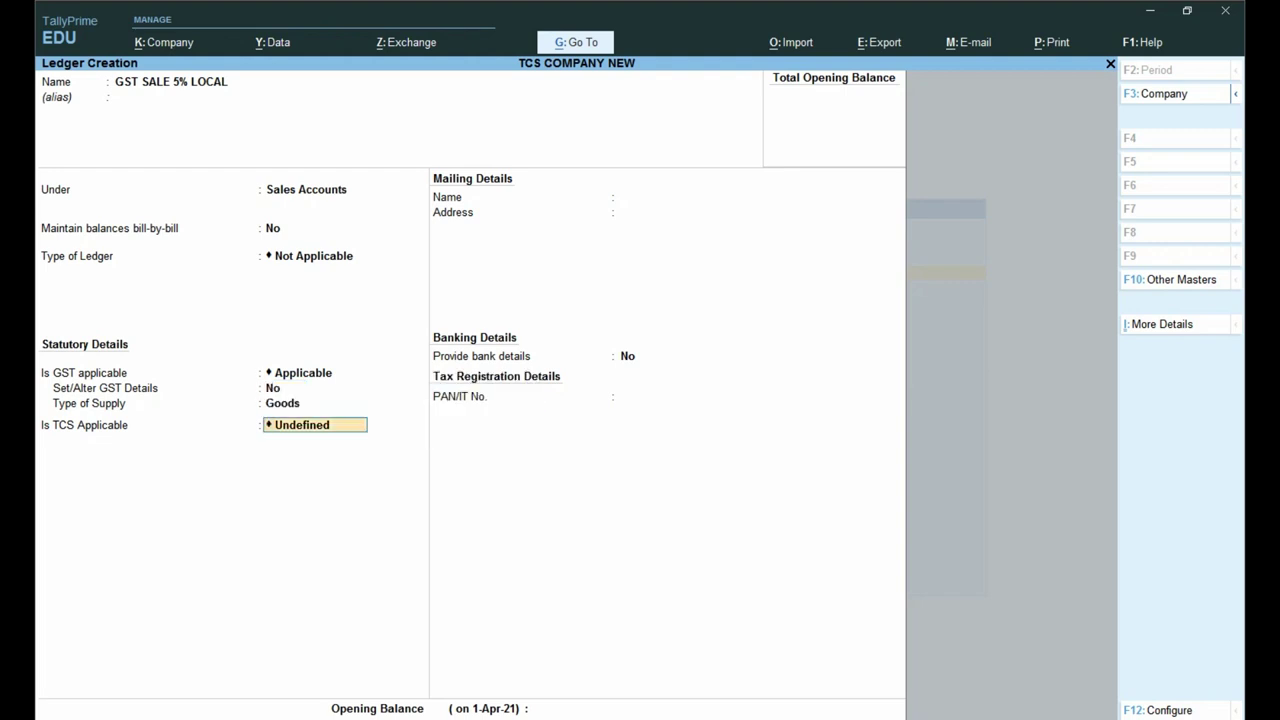
pyautogui.write('A')
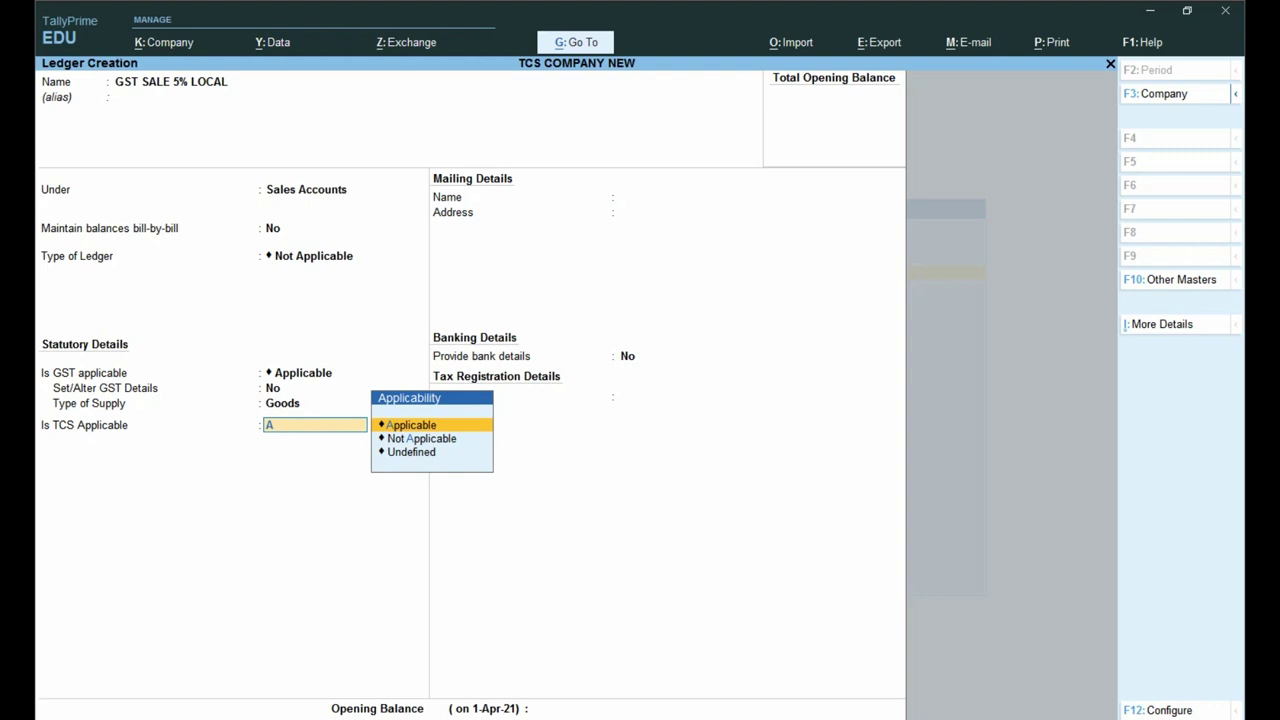
pyautogui.press('Return')
pyautogui.press('Down')
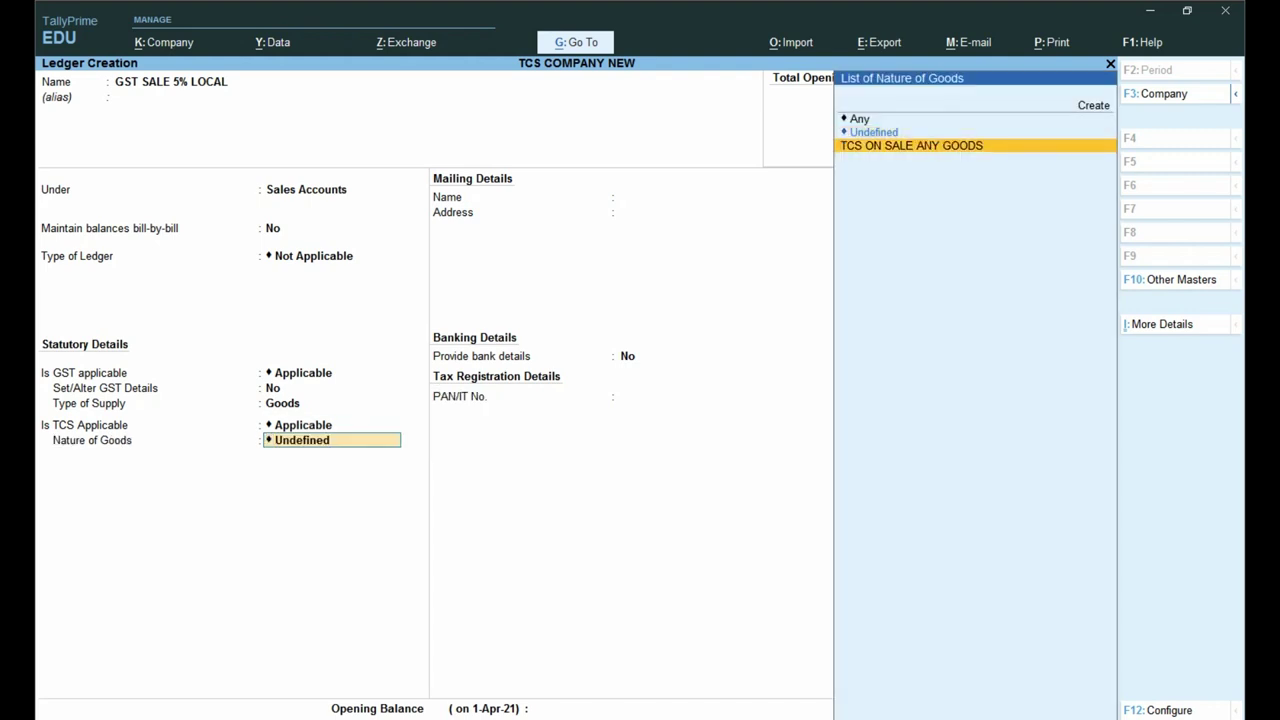
pyautogui.press('Return')
pyautogui.press('Return')
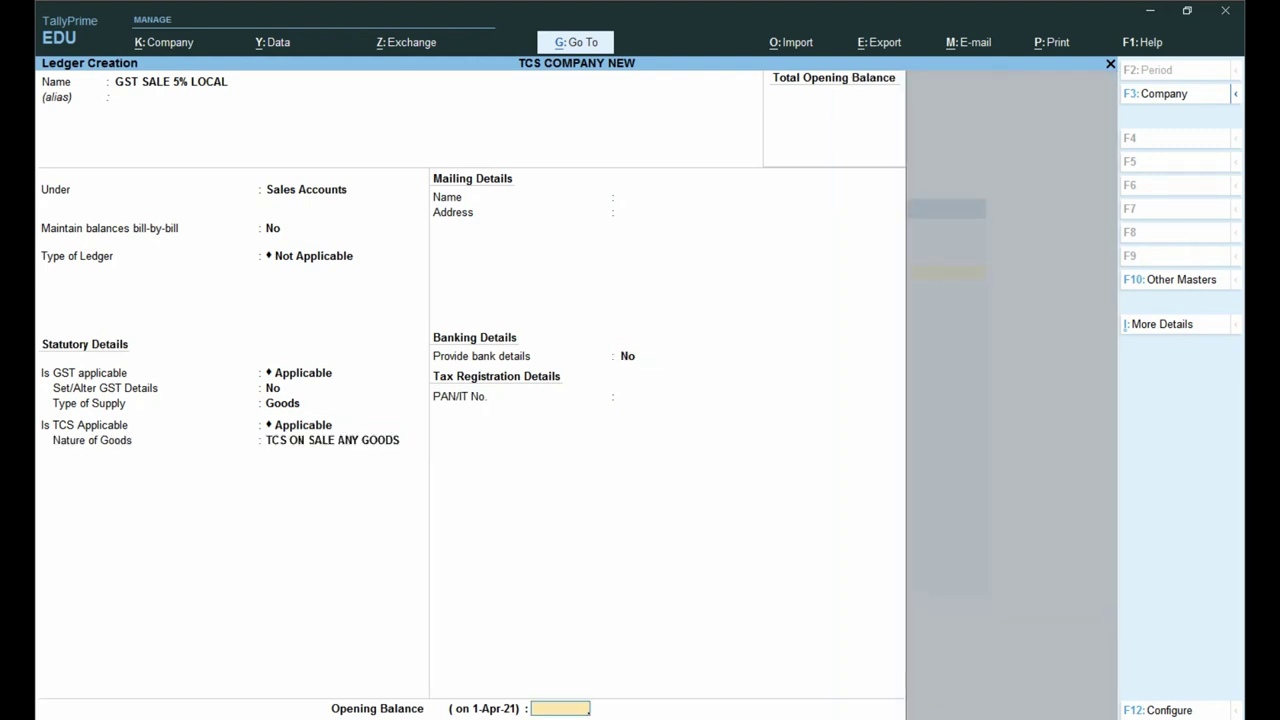
pyautogui.press('Return')
pyautogui.press('Return')
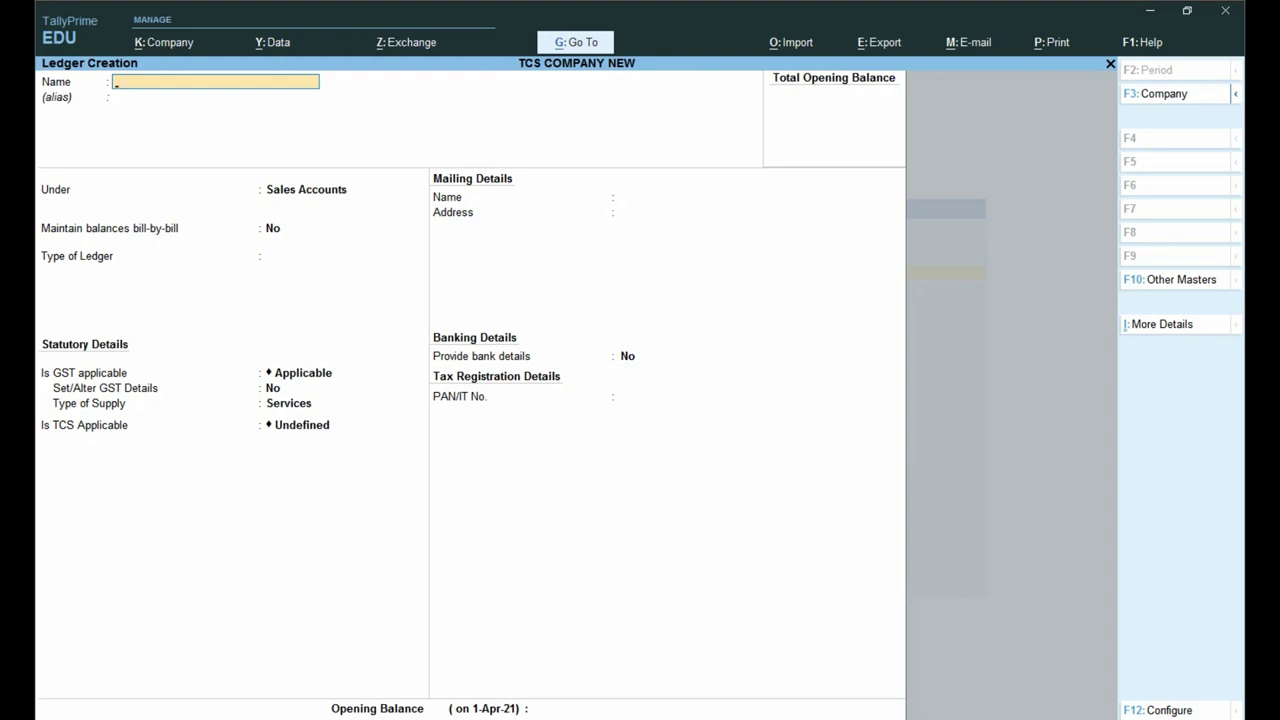
# Step: Save ledger TCS ON SALE under Duties & Taxes, duty type TCS, nature TCS ON SALE ANY GOODS
pyautogui.write('TCS ON SALE')
pyautogui.press('Return')
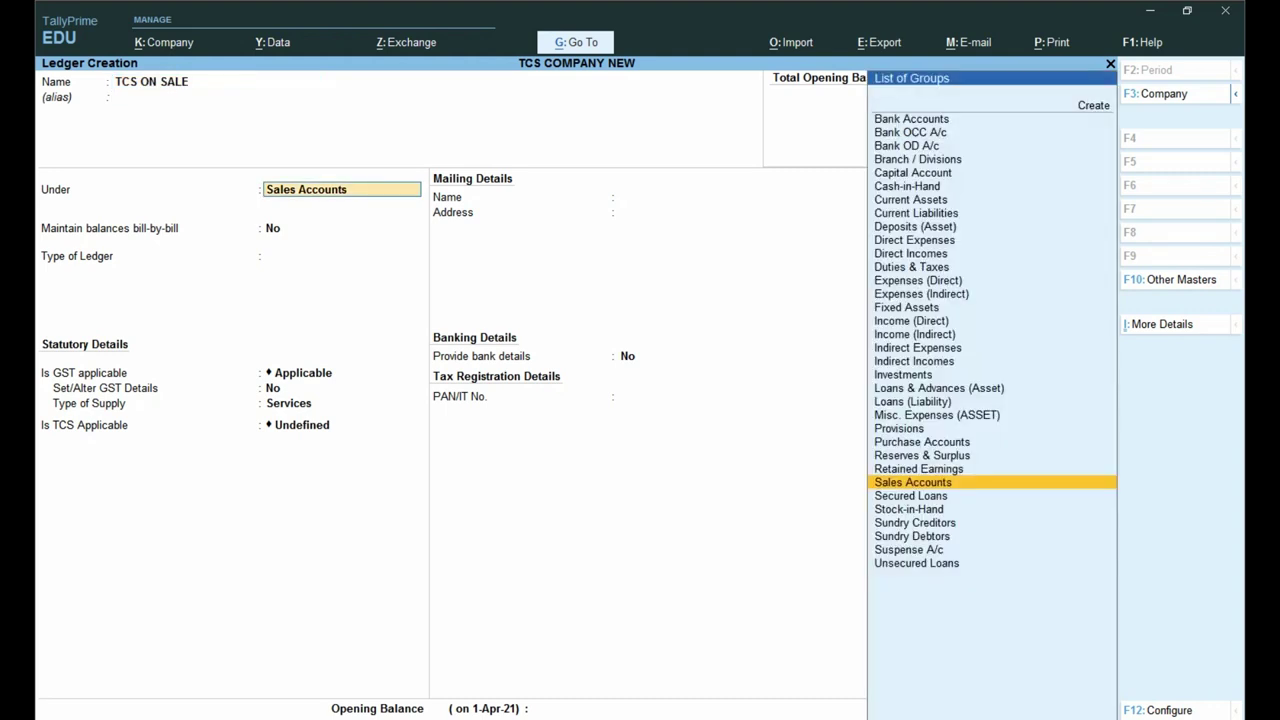
pyautogui.write('DU')
pyautogui.press('Return')
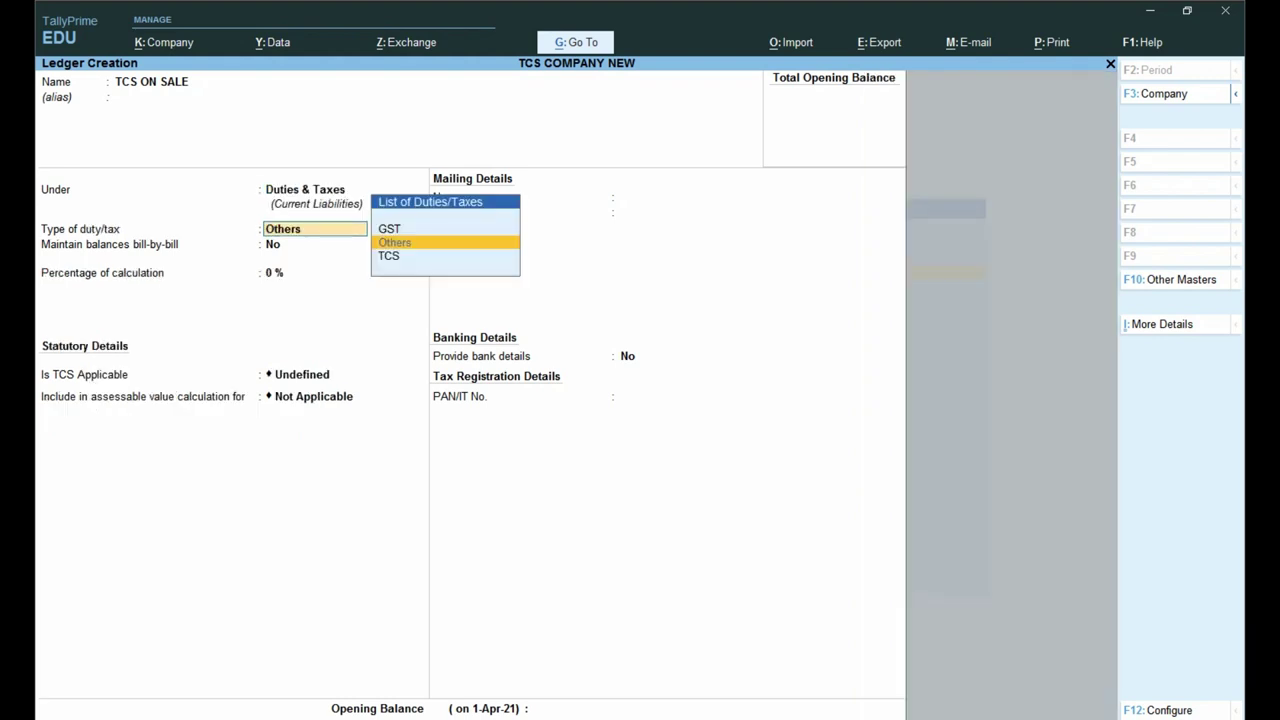
pyautogui.press('Down')
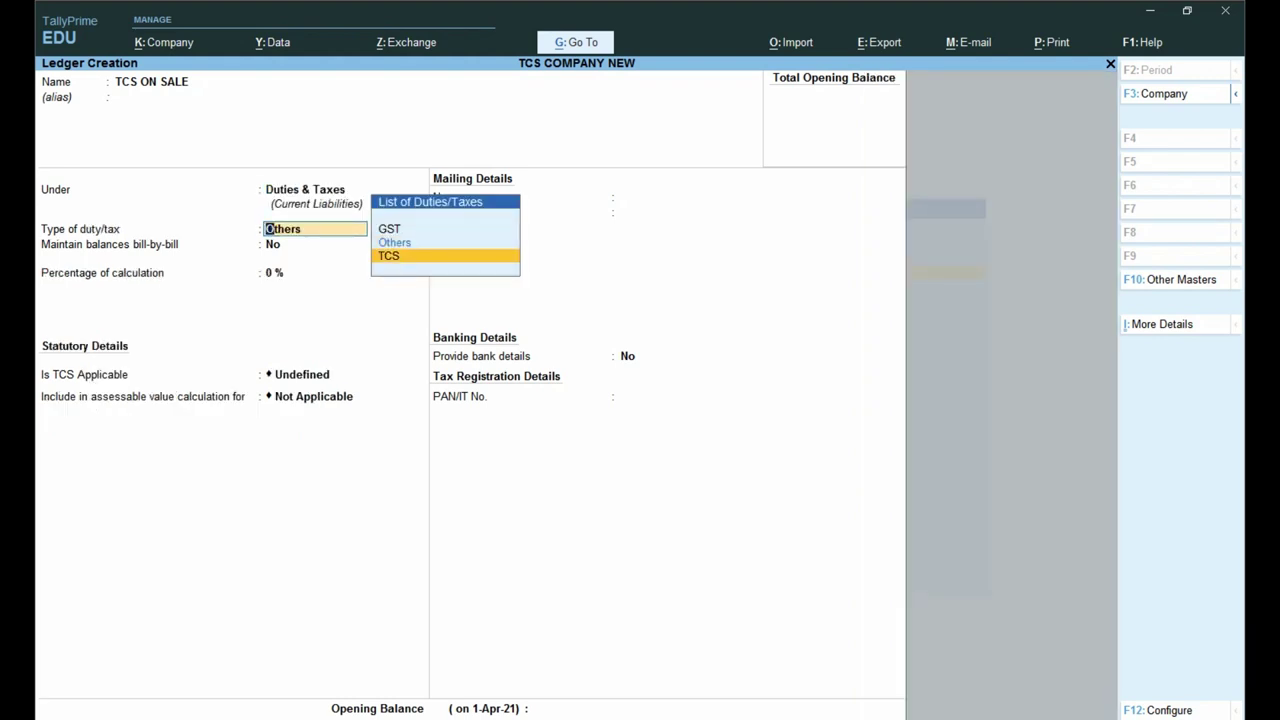
pyautogui.press('ctrl')
pyautogui.press('Return')
pyautogui.press('Down')
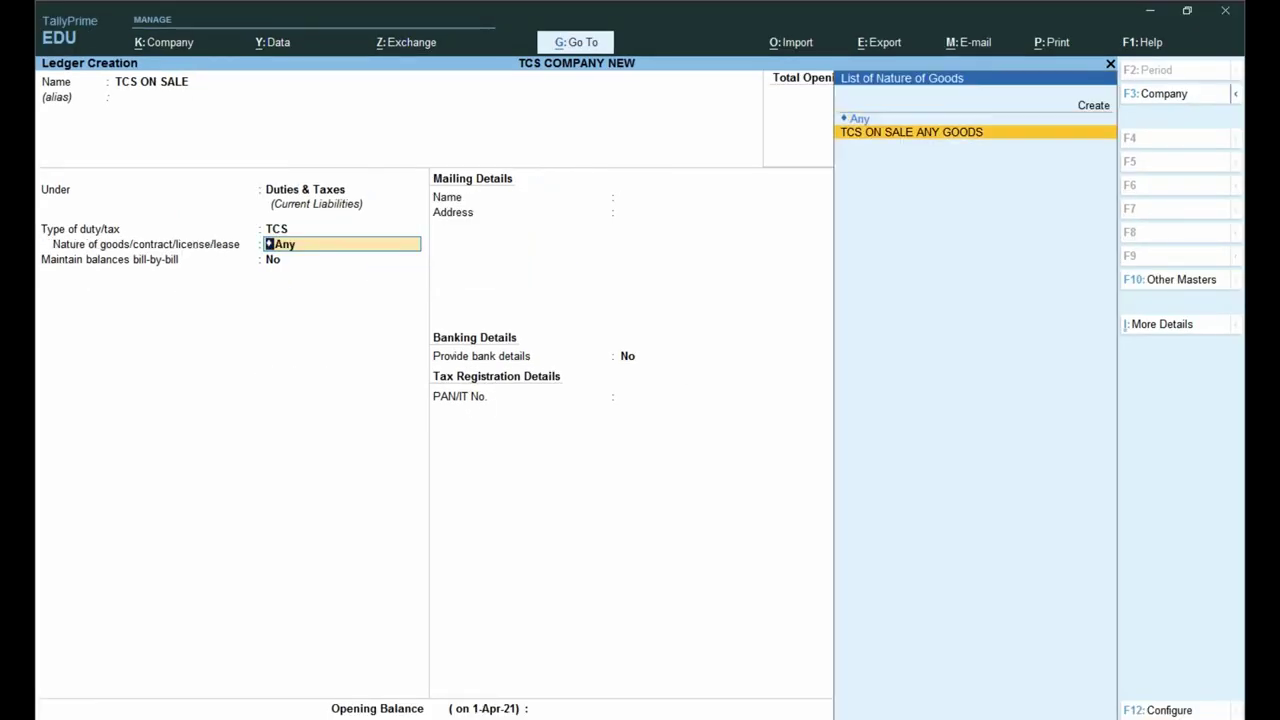
pyautogui.press('Return')
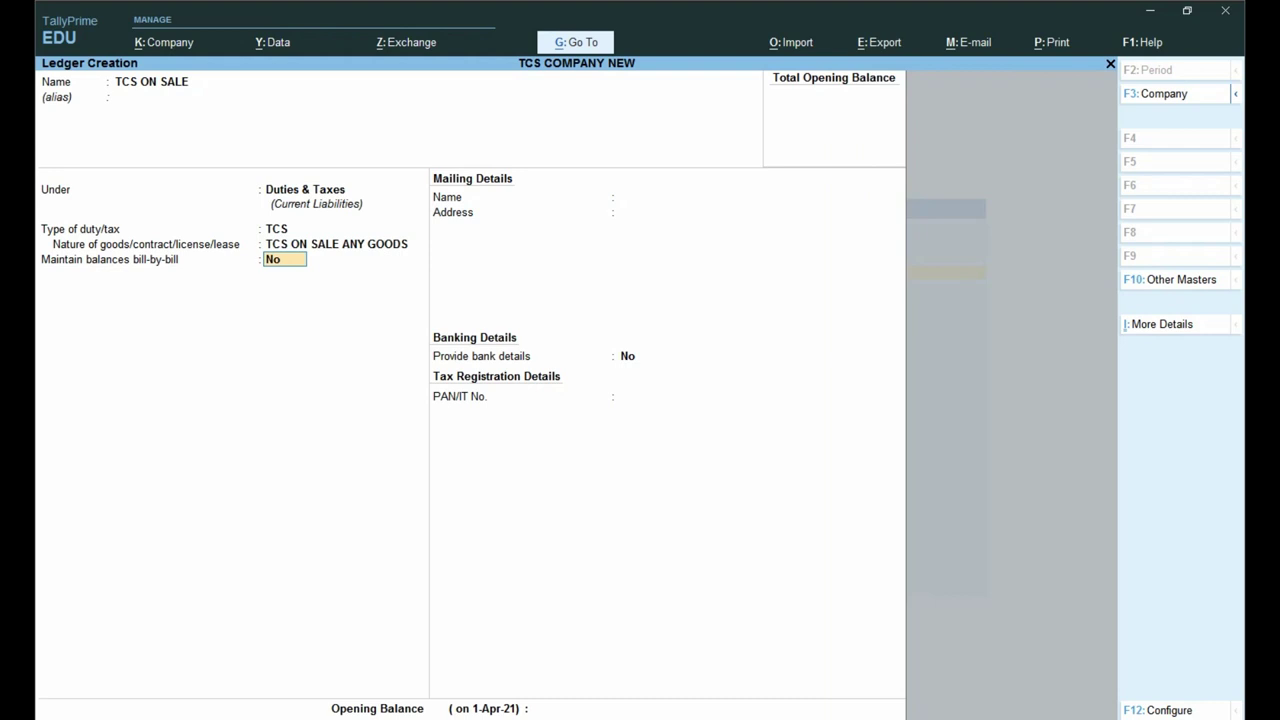
pyautogui.press('Return')
pyautogui.press('Return')
pyautogui.press('Return')
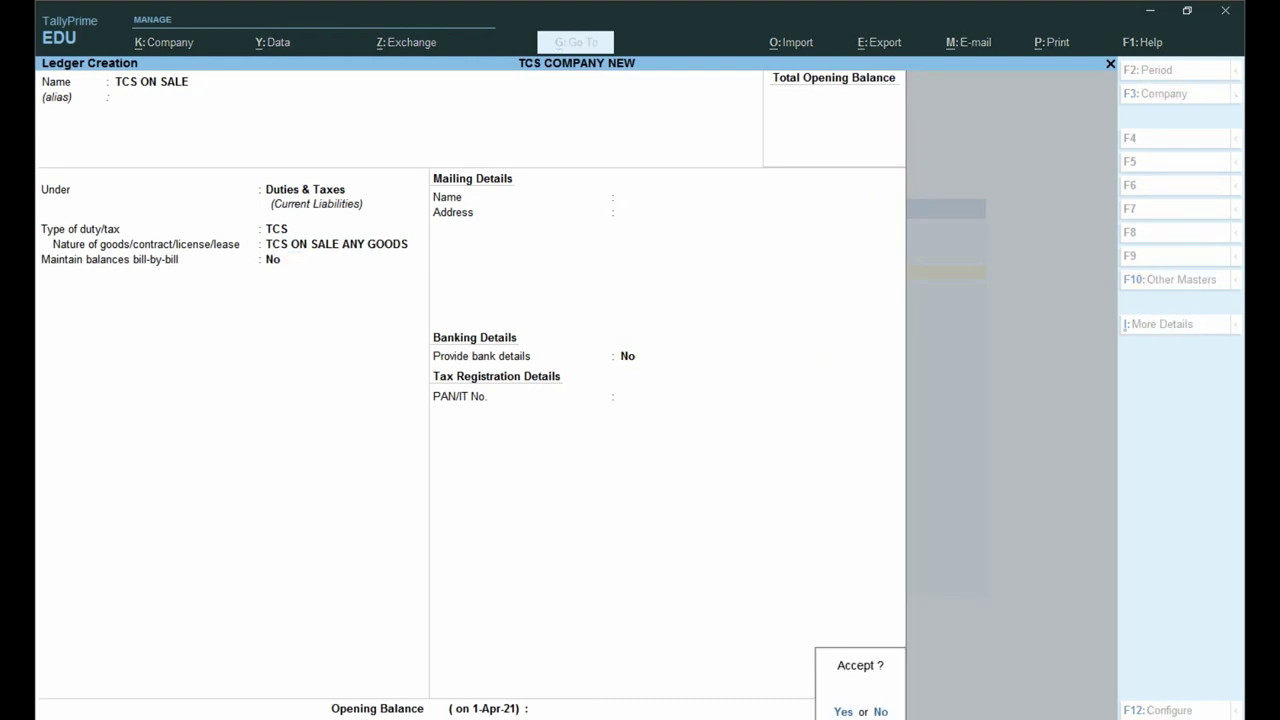
pyautogui.press('Return')
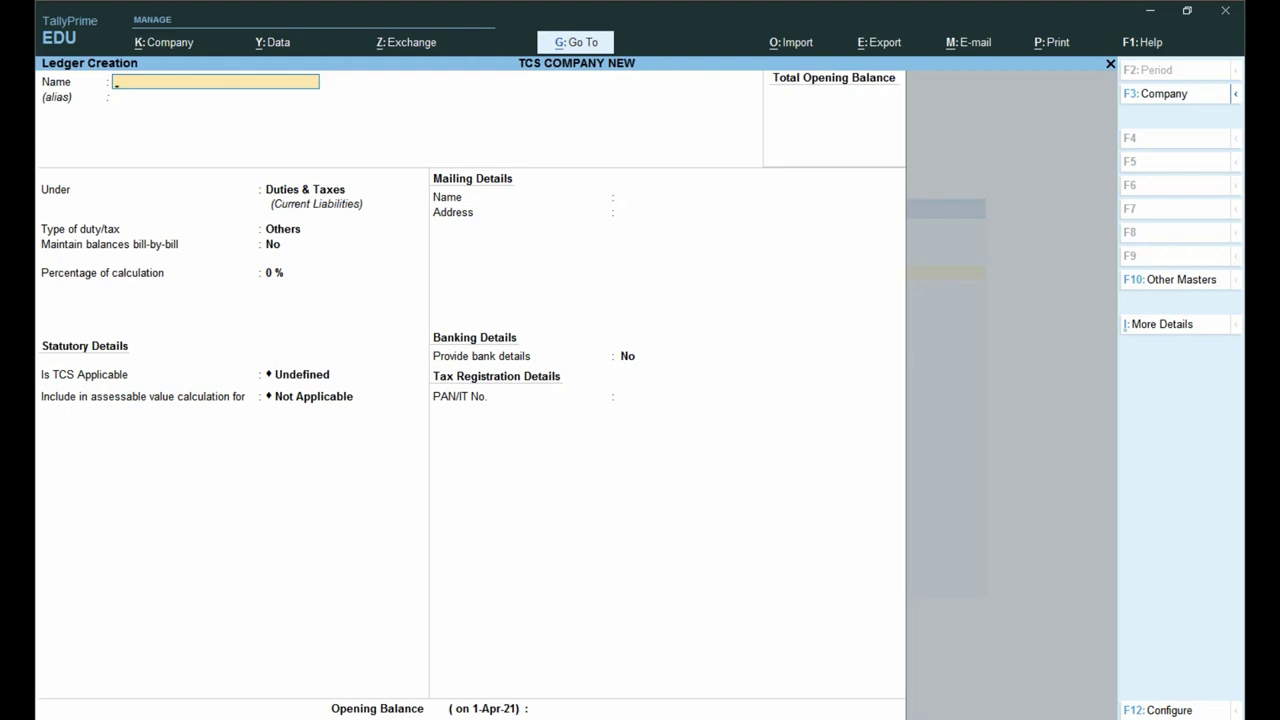
# Step: Start a new stock item from the masters list and name it ITEM
pyautogui.press('Escape')
pyautogui.press('Escape')
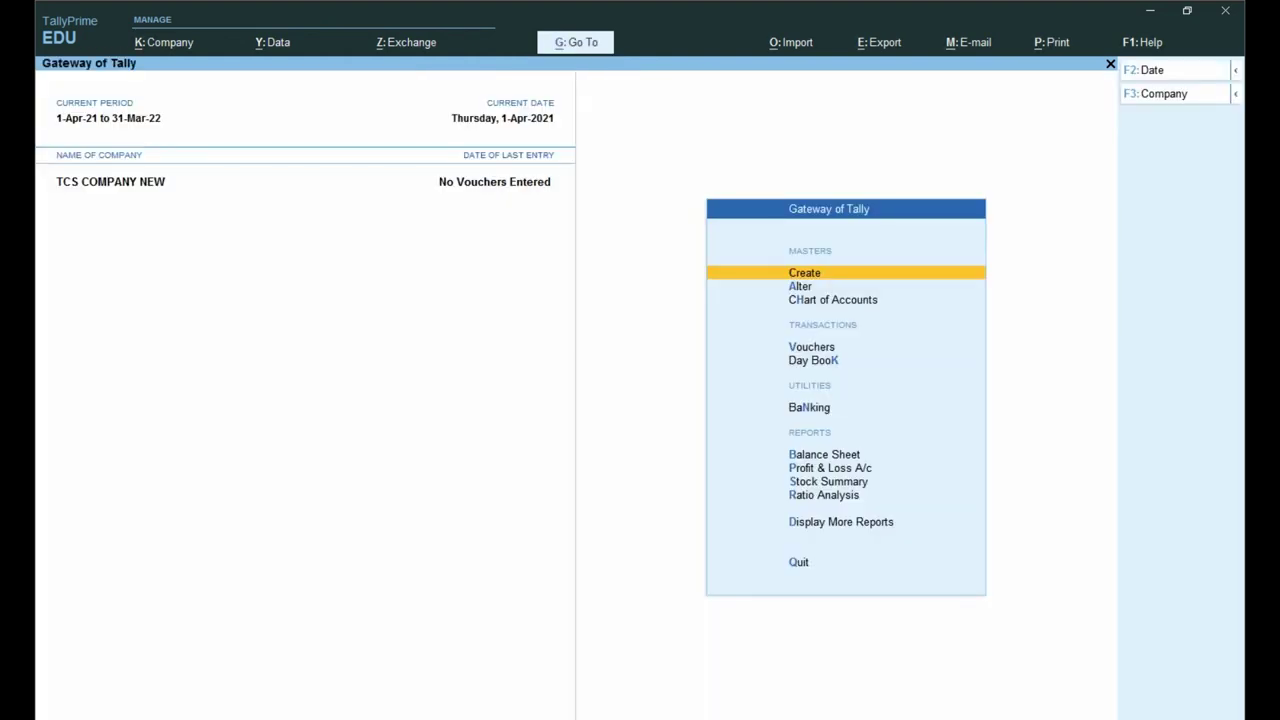
pyautogui.press('Return')
pyautogui.press('Down')
pyautogui.press('Down')
pyautogui.press('Down')
pyautogui.press('Down')
pyautogui.press('Down')
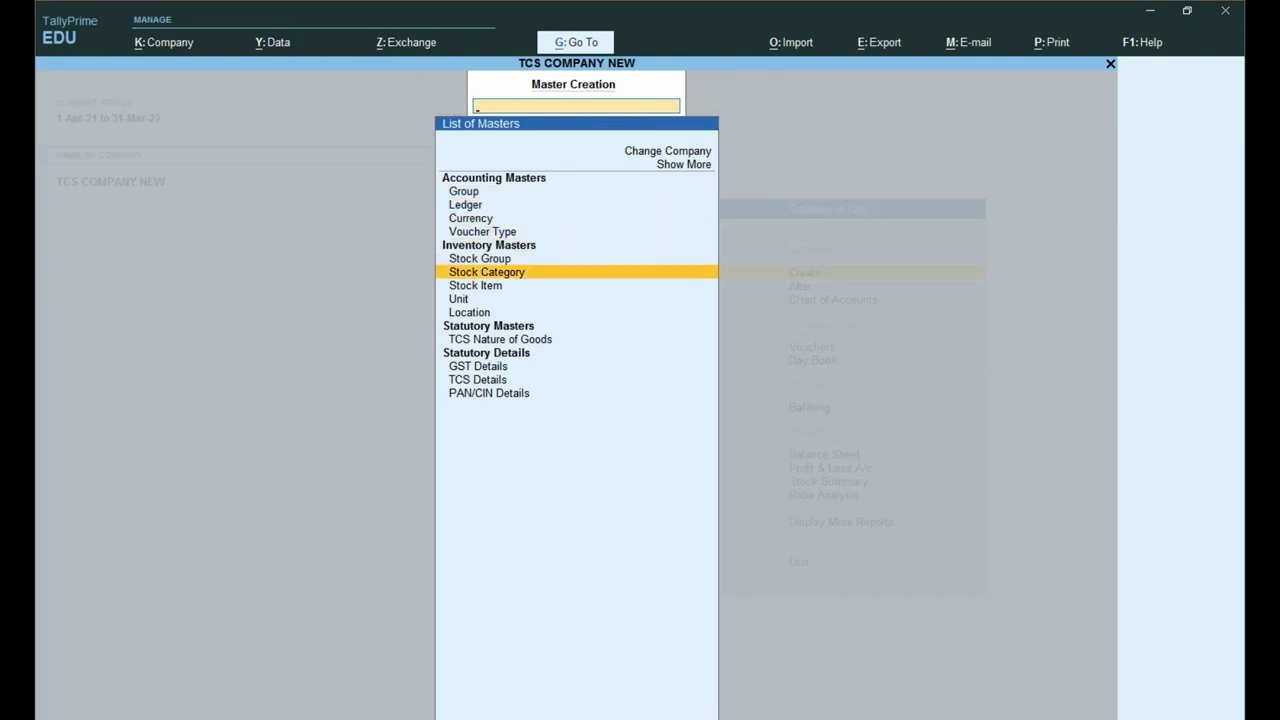
pyautogui.press('Down')
pyautogui.press('Return')
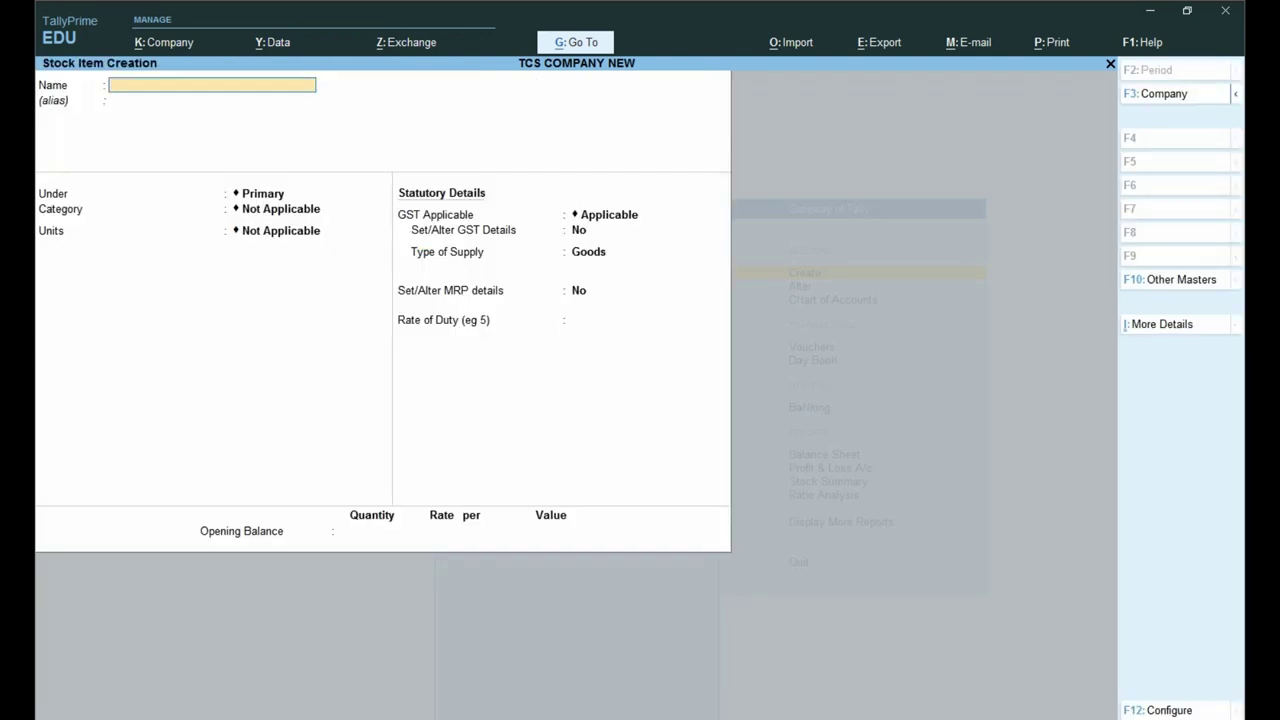
pyautogui.write('ITEM')
pyautogui.press('Return')
pyautogui.press('Return')
pyautogui.press('Return')
pyautogui.press('Return')
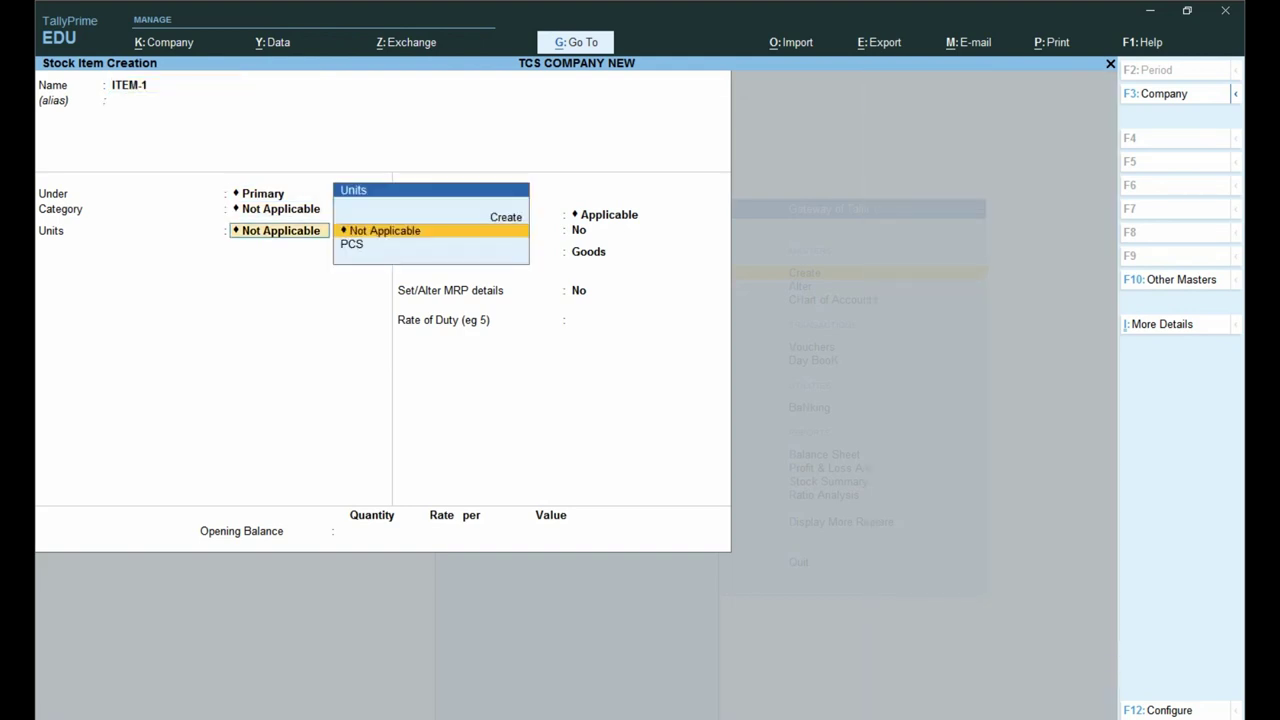
# Step: Set the item's unit to the existing PCS after abandoning a duplicate PCS unit
pyautogui.hotkey('alt', 'c')
pyautogui.write('PCS')
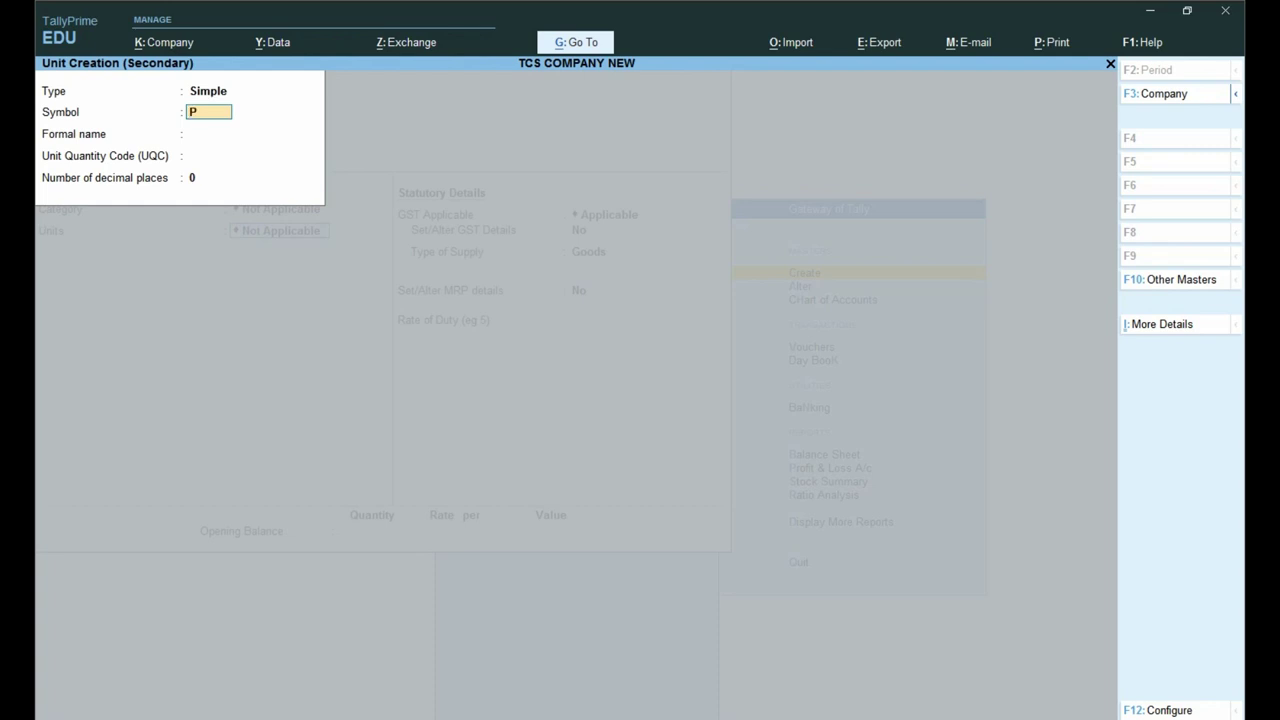
pyautogui.press('Return')
pyautogui.press('BackSpace')
pyautogui.press('BackSpace')
pyautogui.press('BackSpace')
pyautogui.press('Escape')
pyautogui.press('y')
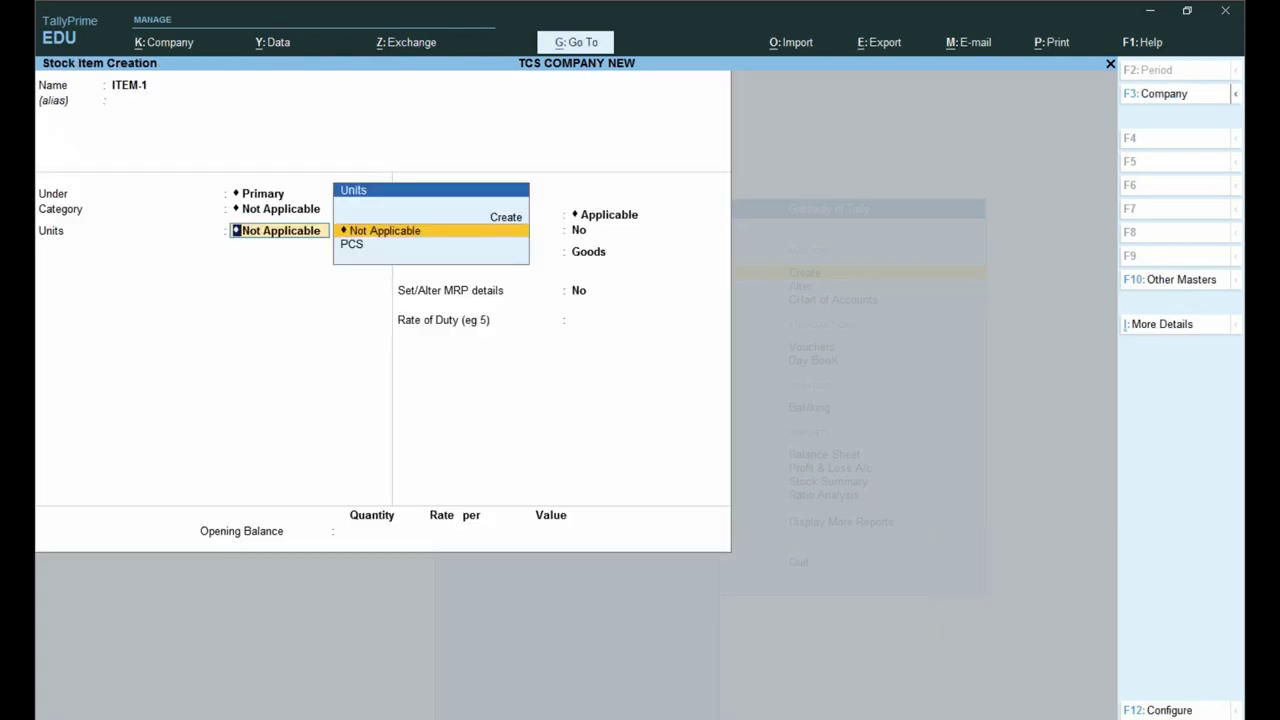
pyautogui.press('Down')
pyautogui.press('Return')
# Step: Enable GST details with description ITEM 1 as regular GST goods
pyautogui.press('Return')
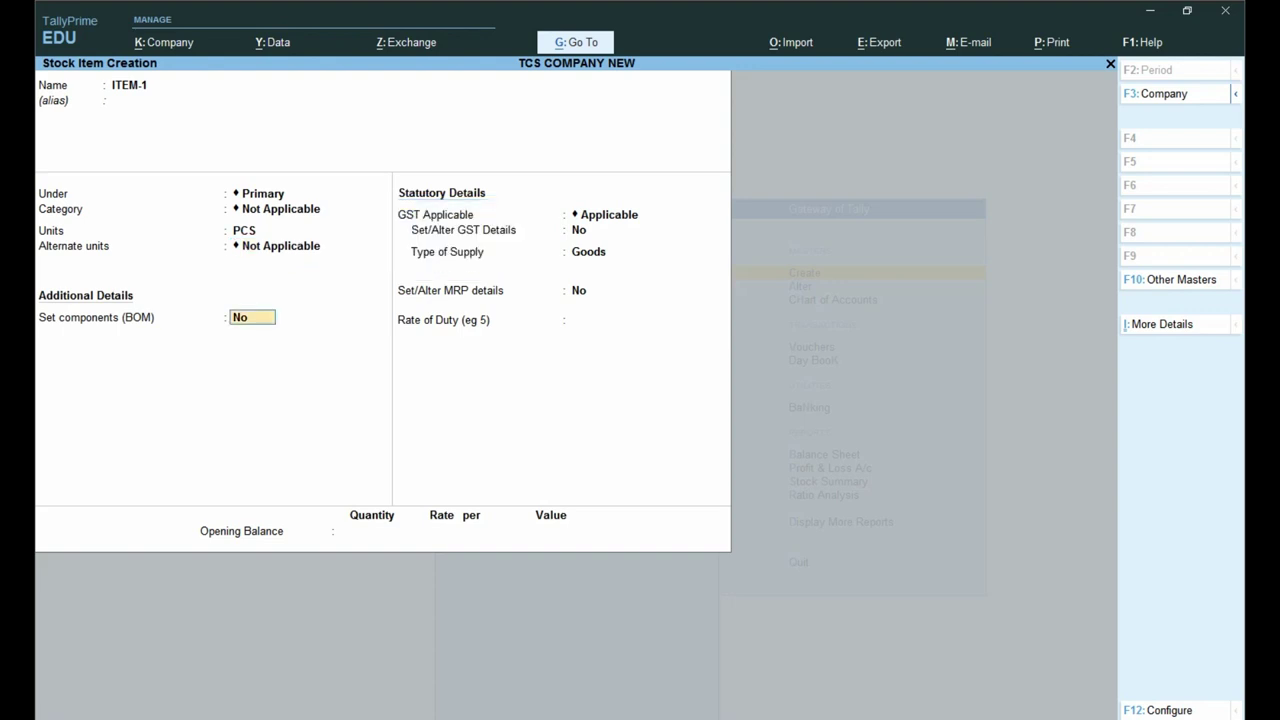
pyautogui.press('Return')
pyautogui.press('Return')
pyautogui.press('y')
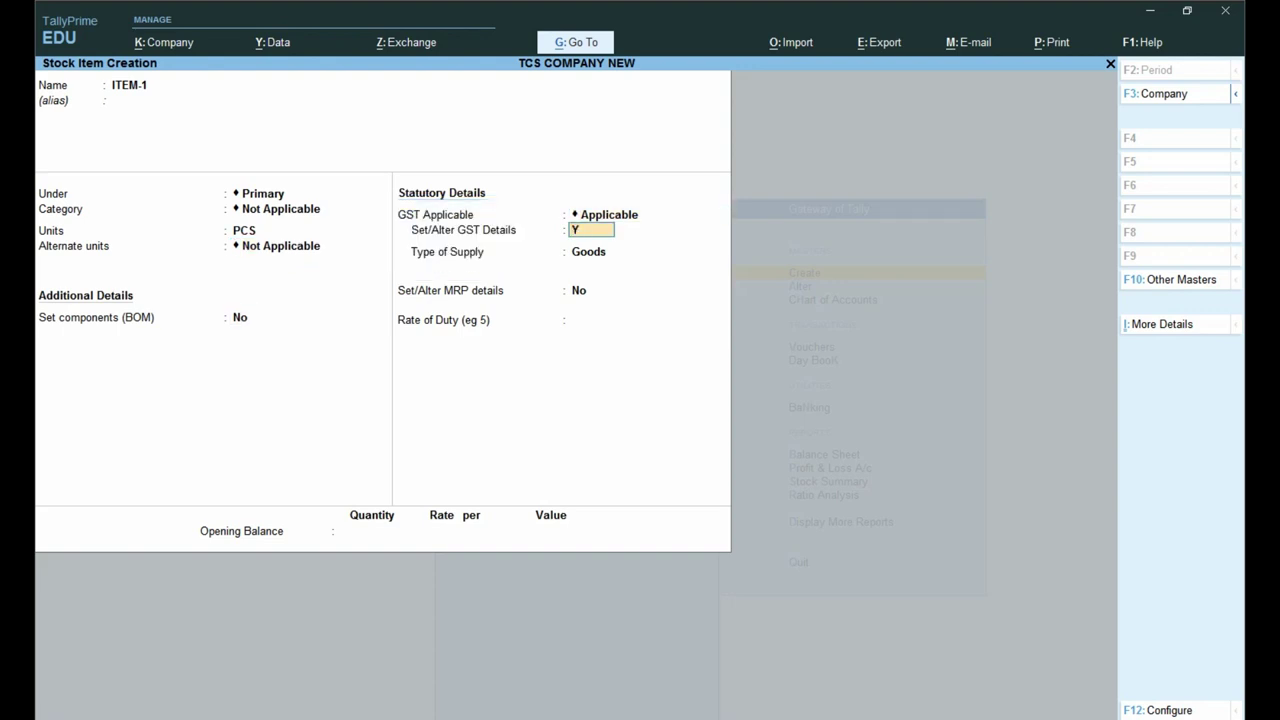
pyautogui.press('Return')
pyautogui.write('IT')
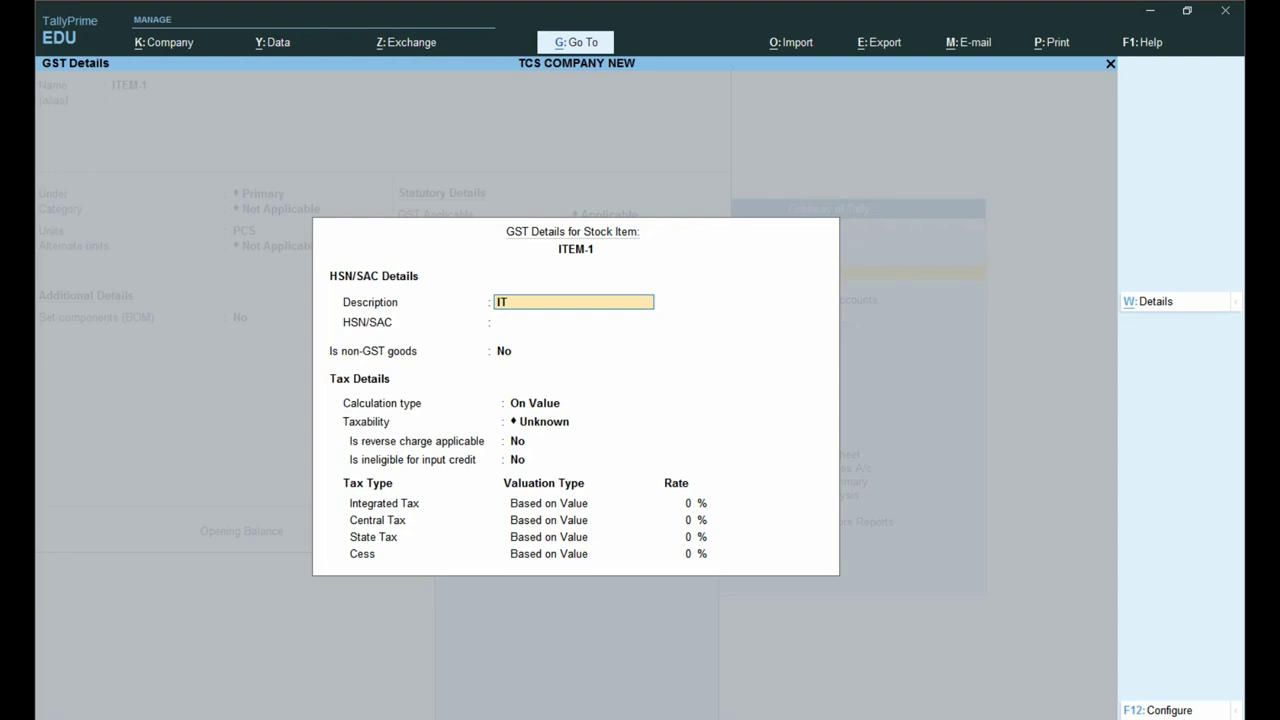
pyautogui.write('EM 1')
pyautogui.press('Return')
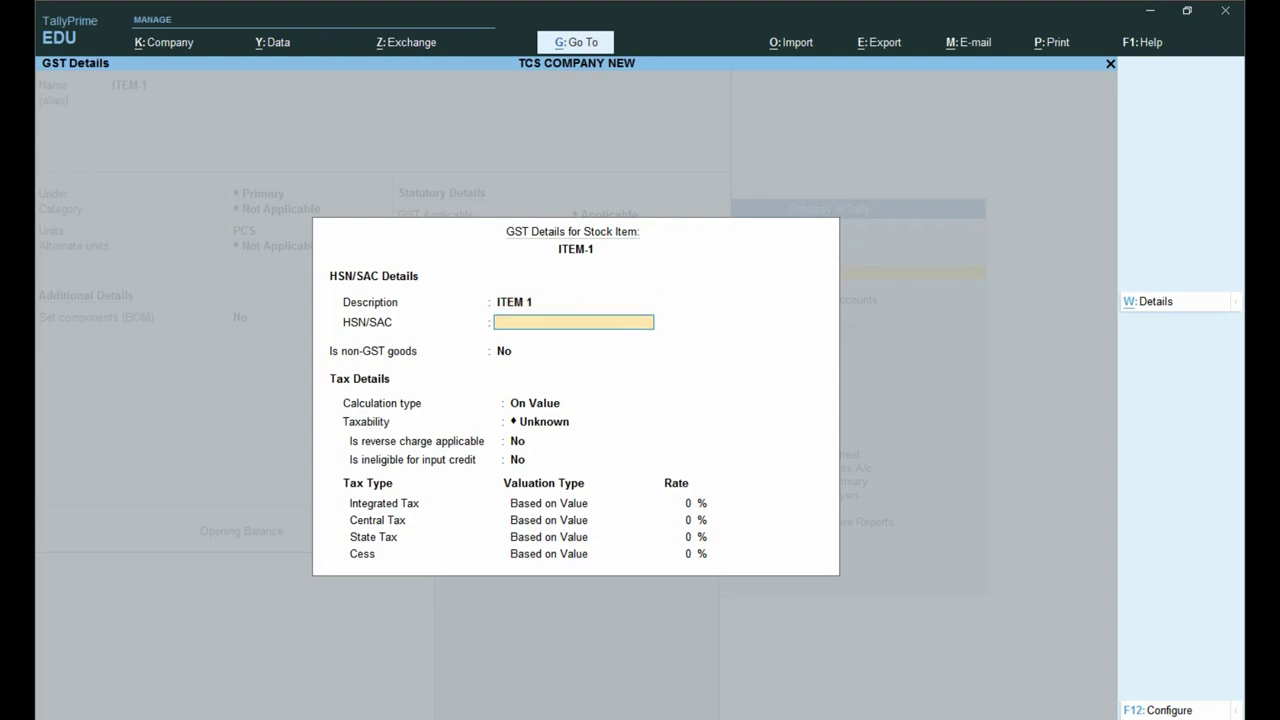
pyautogui.press('Return')
pyautogui.press('Return')
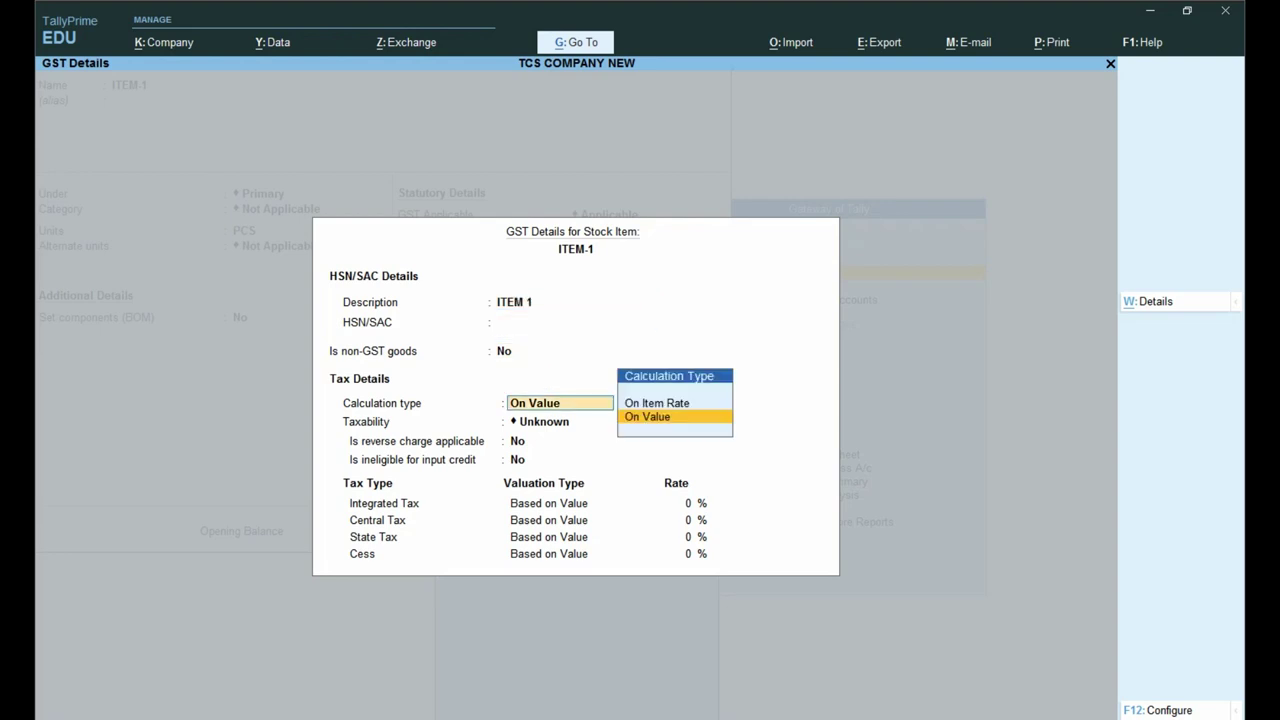
# Step: Make the item Taxable at 5% integrated tax, save it and return to the Gateway
pyautogui.press('Return')
pyautogui.press('Down')
pyautogui.press('Down')
pyautogui.press('Down')
pyautogui.press('Return')
pyautogui.press('Return')
pyautogui.press('Return')
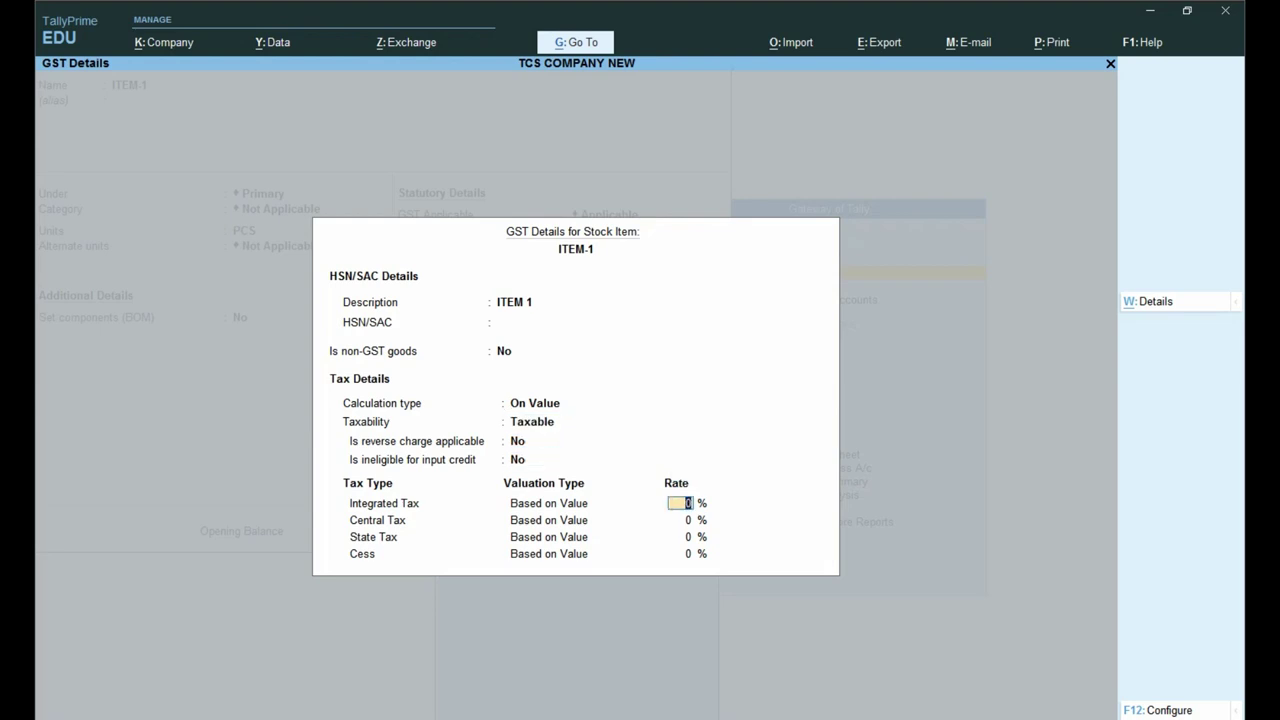
pyautogui.write('5')
pyautogui.press('Return')
pyautogui.press('Return')
pyautogui.press('Return')
pyautogui.press('Return')
pyautogui.press('Return')
pyautogui.press('Return')
pyautogui.press('Return')
pyautogui.press('Return')
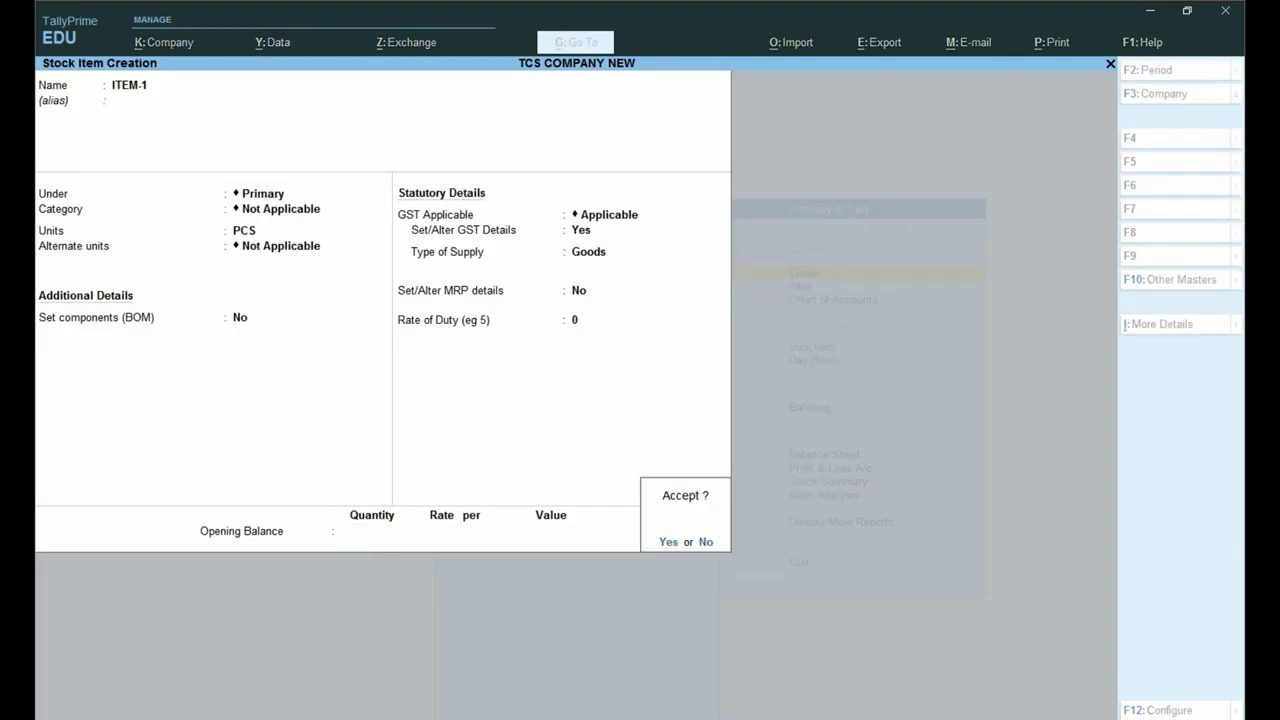
pyautogui.press('Return')
pyautogui.press('Escape')
pyautogui.press('Return')
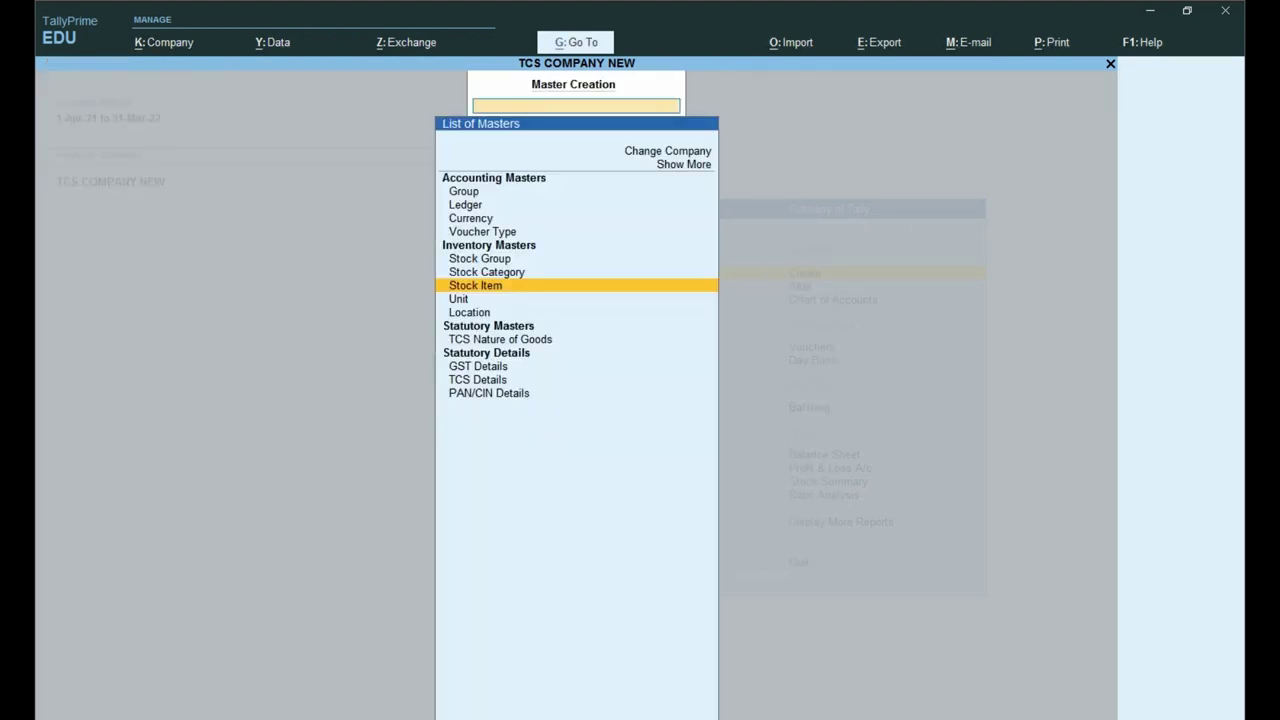
pyautogui.press('Escape')
pyautogui.press('Escape')
pyautogui.press('Escape')
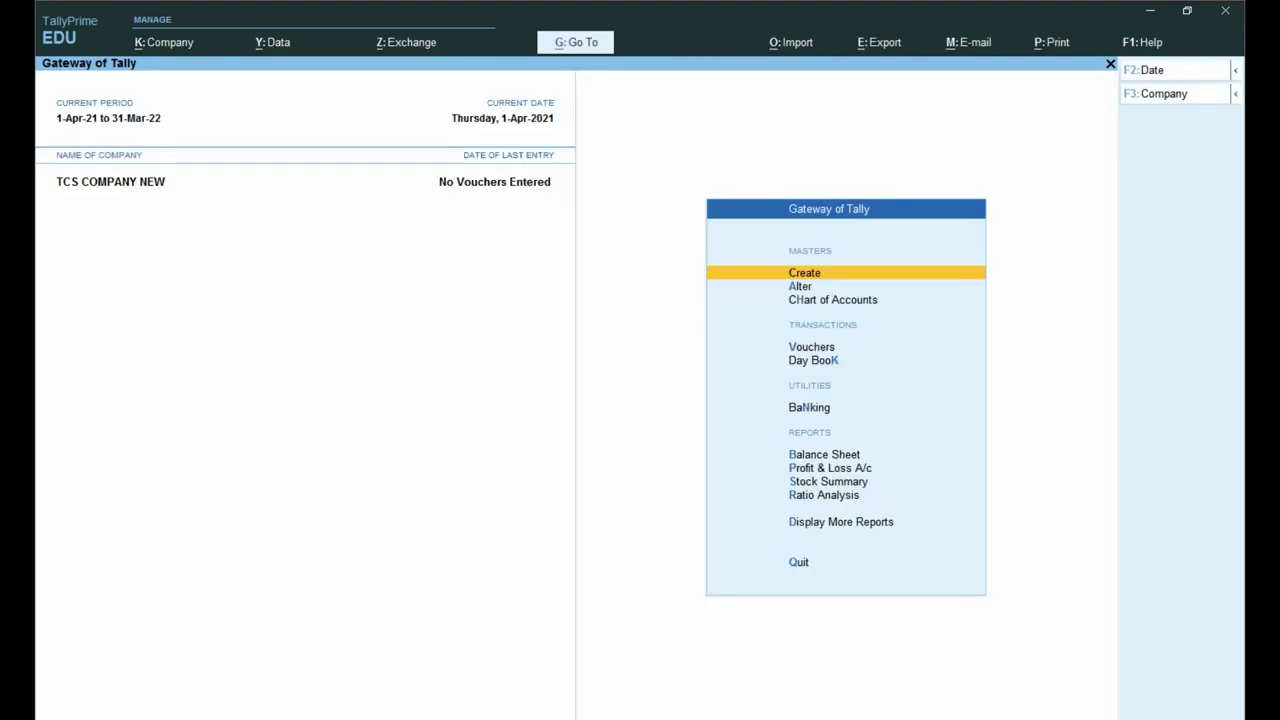
# Step: Start a sales voucher for SUMIT AND COMPANY dated 1-May-21
pyautogui.press('Down')
pyautogui.press('Down')
pyautogui.press('Down')
pyautogui.press('Return')
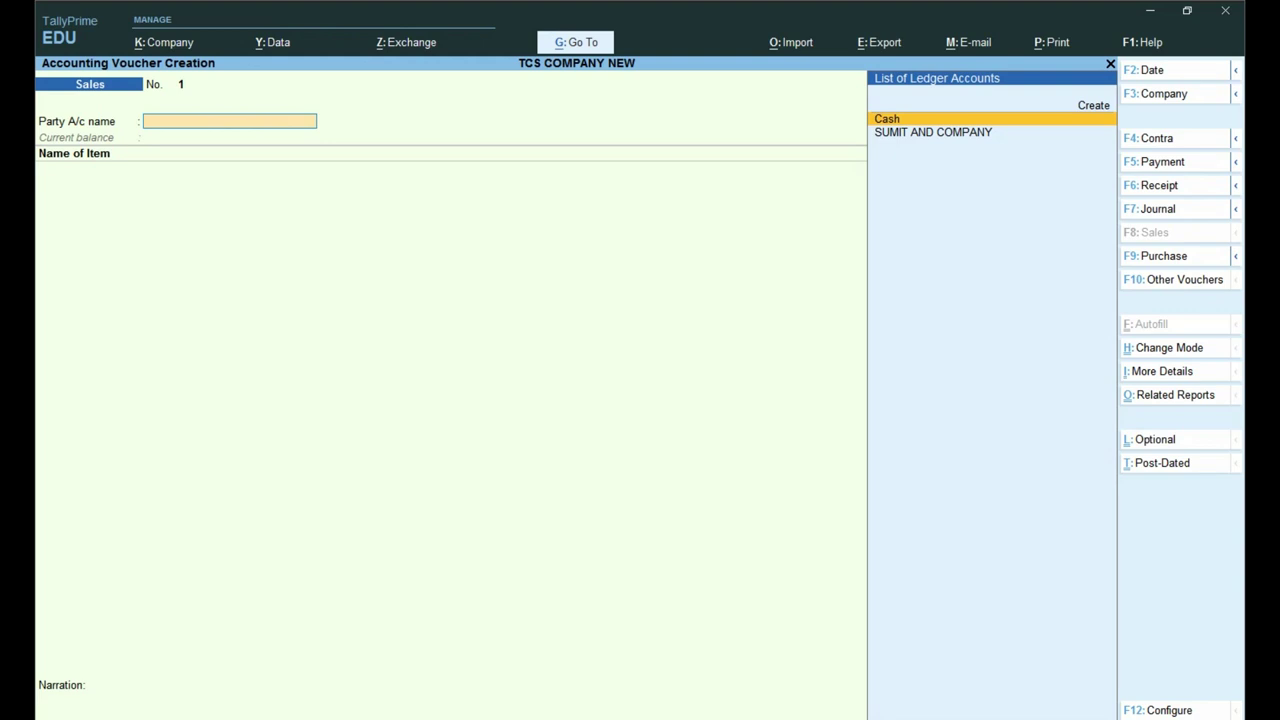
pyautogui.press('Down')
pyautogui.press('F2')
pyautogui.write('1.4')
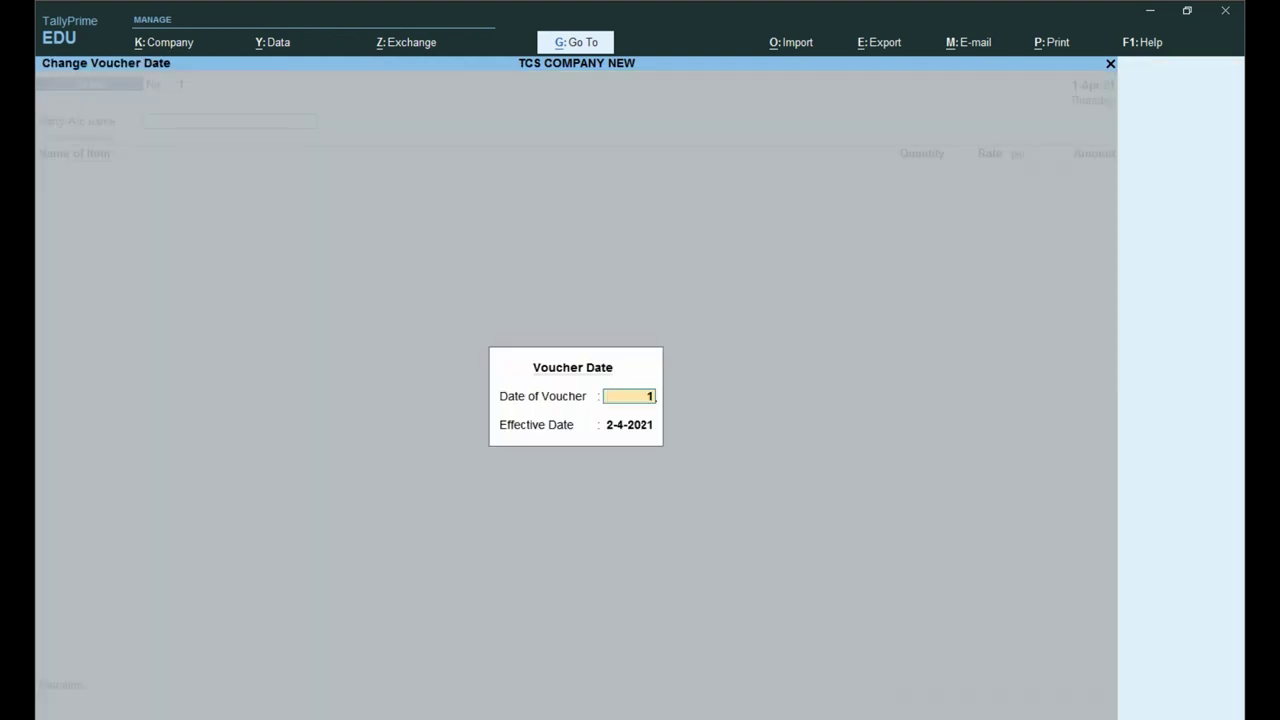
pyautogui.press('Return')
pyautogui.press('Return')
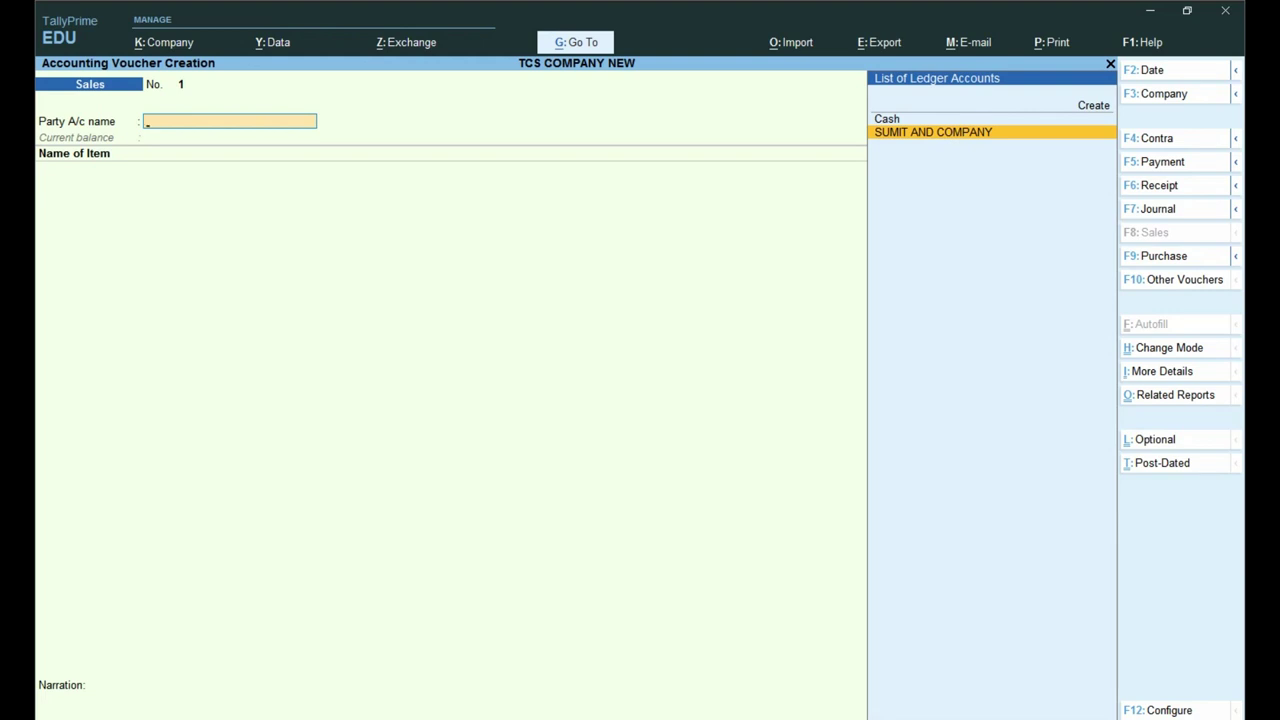
pyautogui.press('F2')
pyautogui.press('Return')
pyautogui.press('Return')
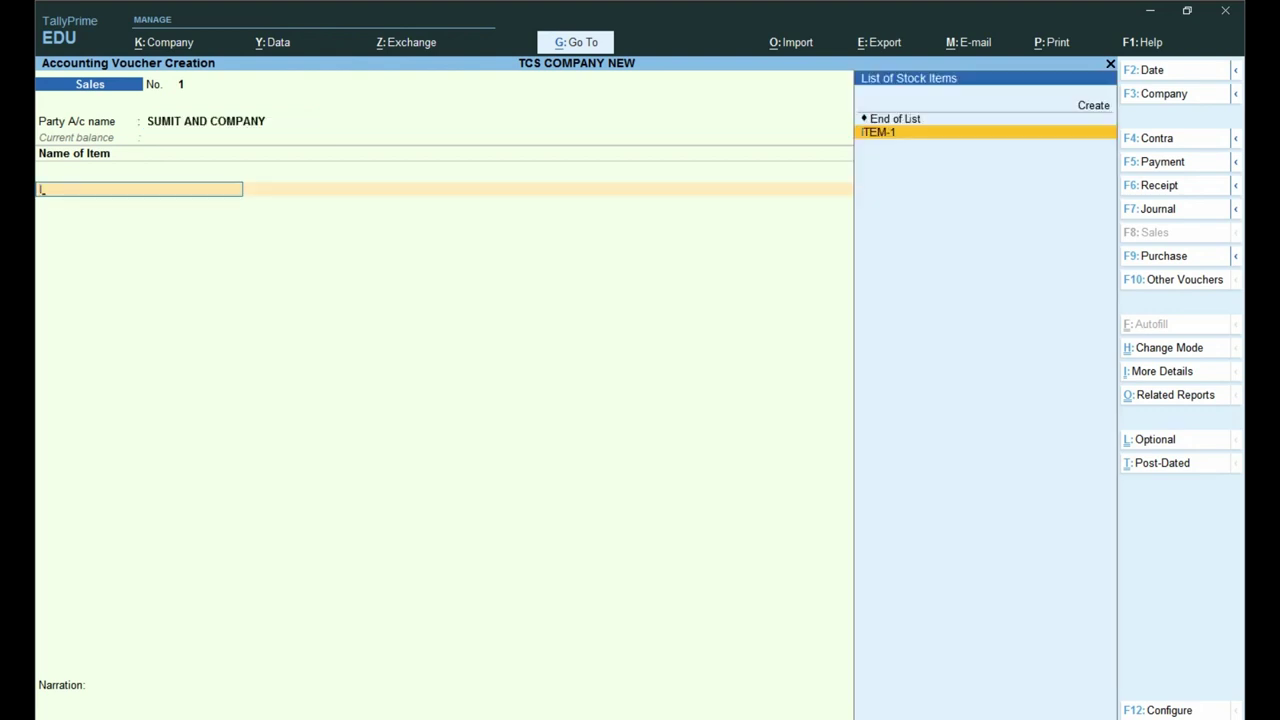
# Step: Add ITEM-1 with quantity 1 PCS at rate 60,00,000.00
pyautogui.press('Return')
pyautogui.write('1')
pyautogui.press('Return')
pyautogui.press('Return')
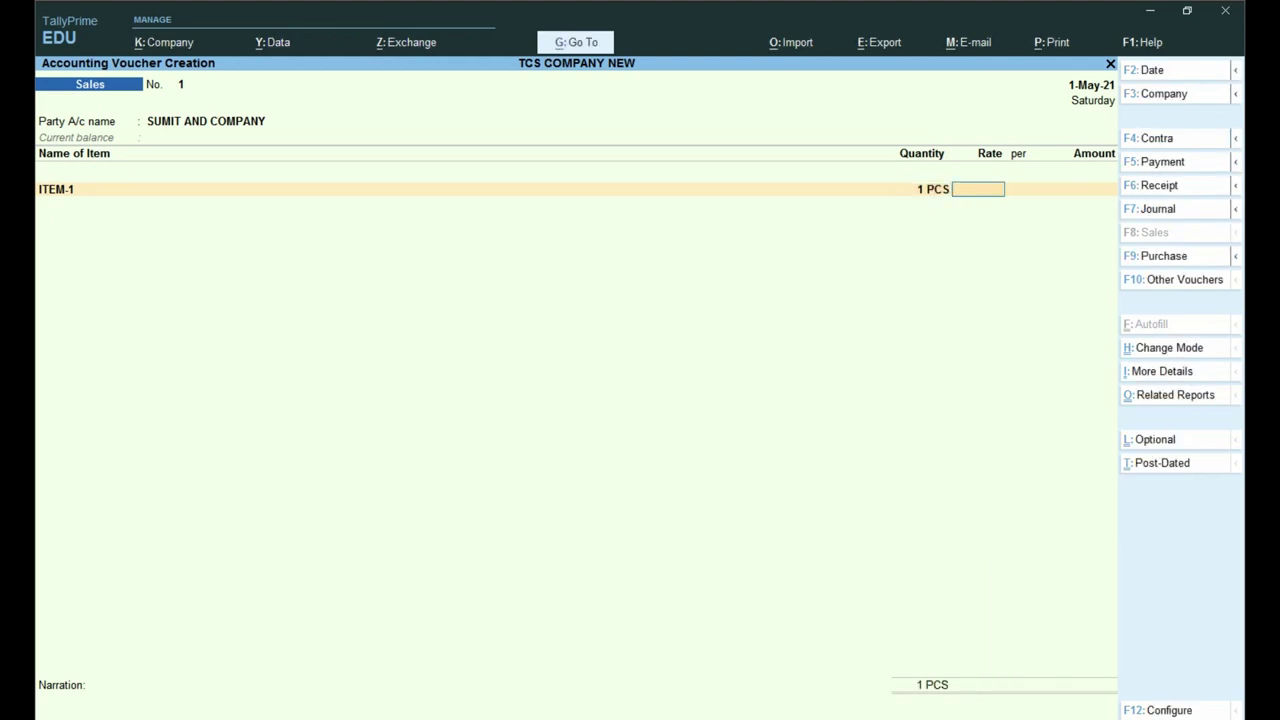
pyautogui.write('6000000')
pyautogui.press('Return')
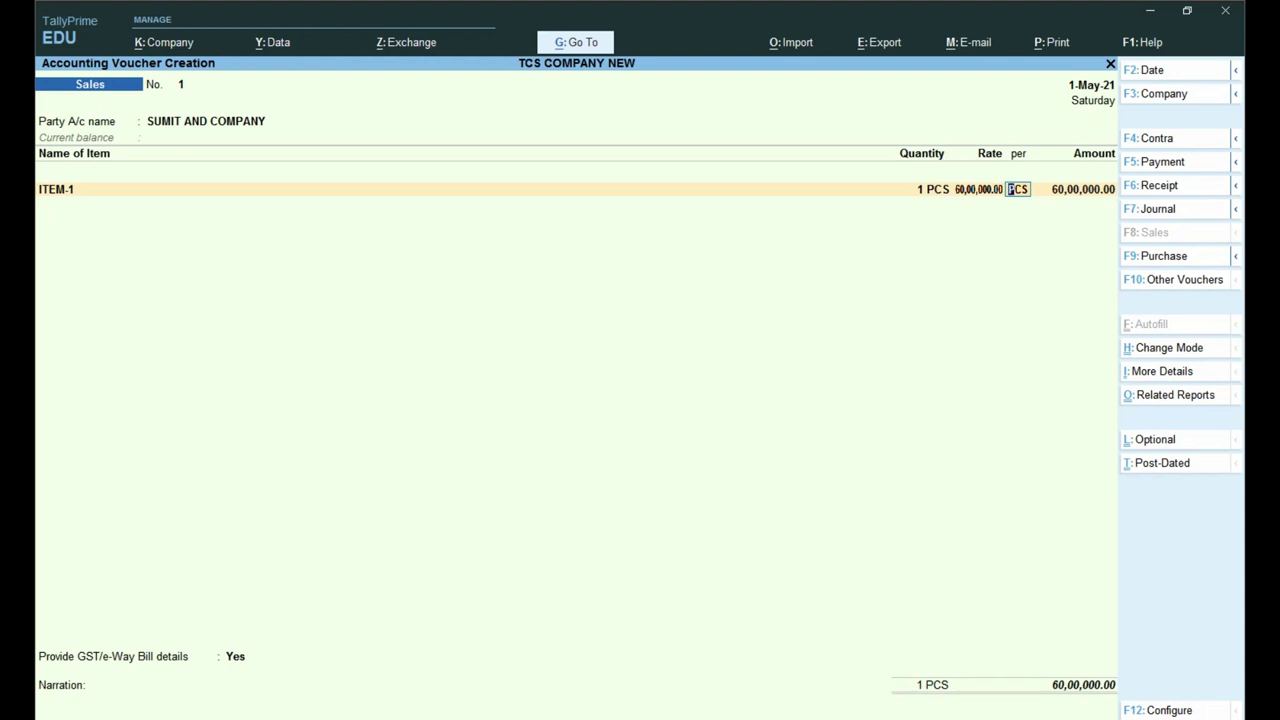
# Step: Assign ITEM-1's amount to GST SALE 5% LOCAL, then back out of the TCS allocation
pyautogui.click(1075, 189)
pyautogui.press('Return')
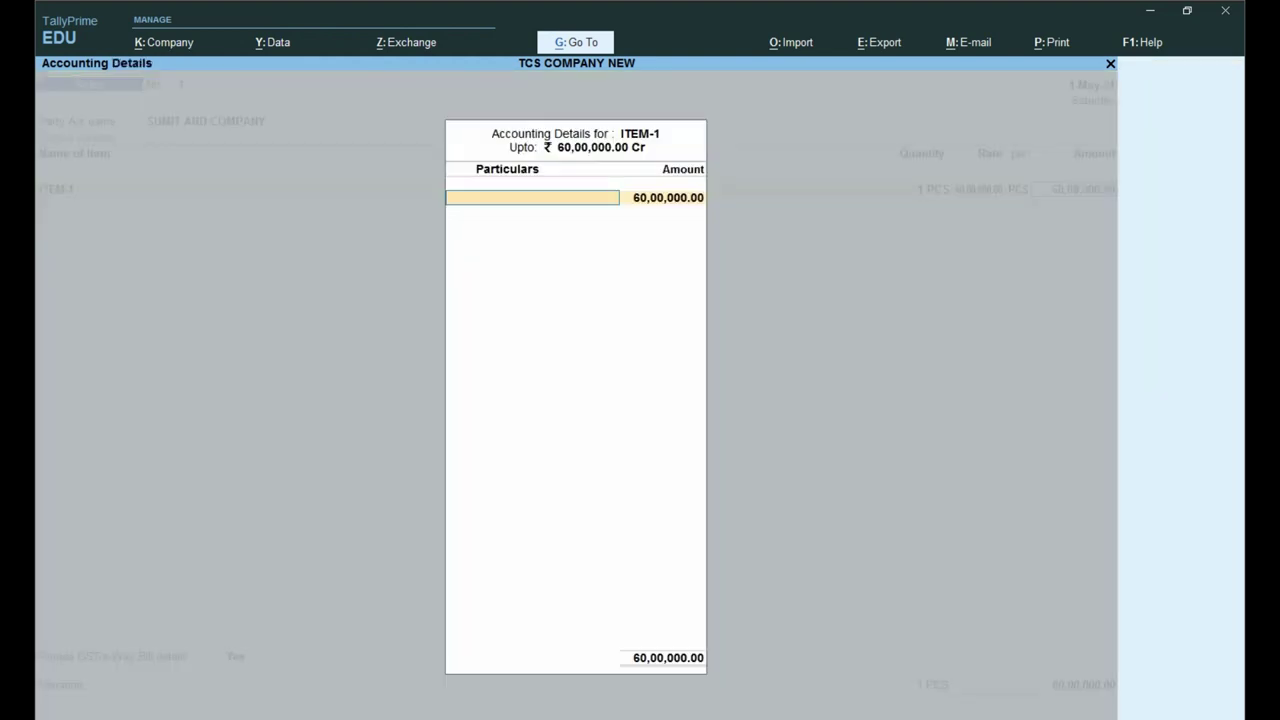
pyautogui.write('S')
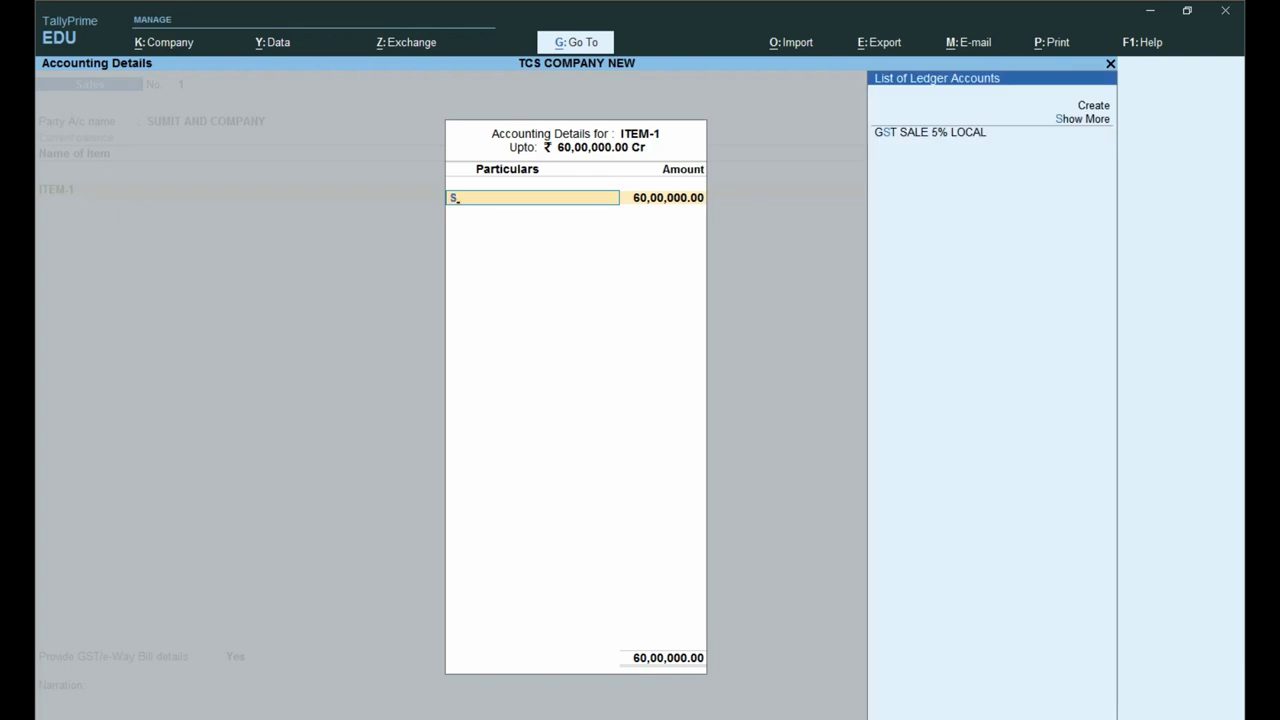
pyautogui.press('Return')
pyautogui.press('Return')
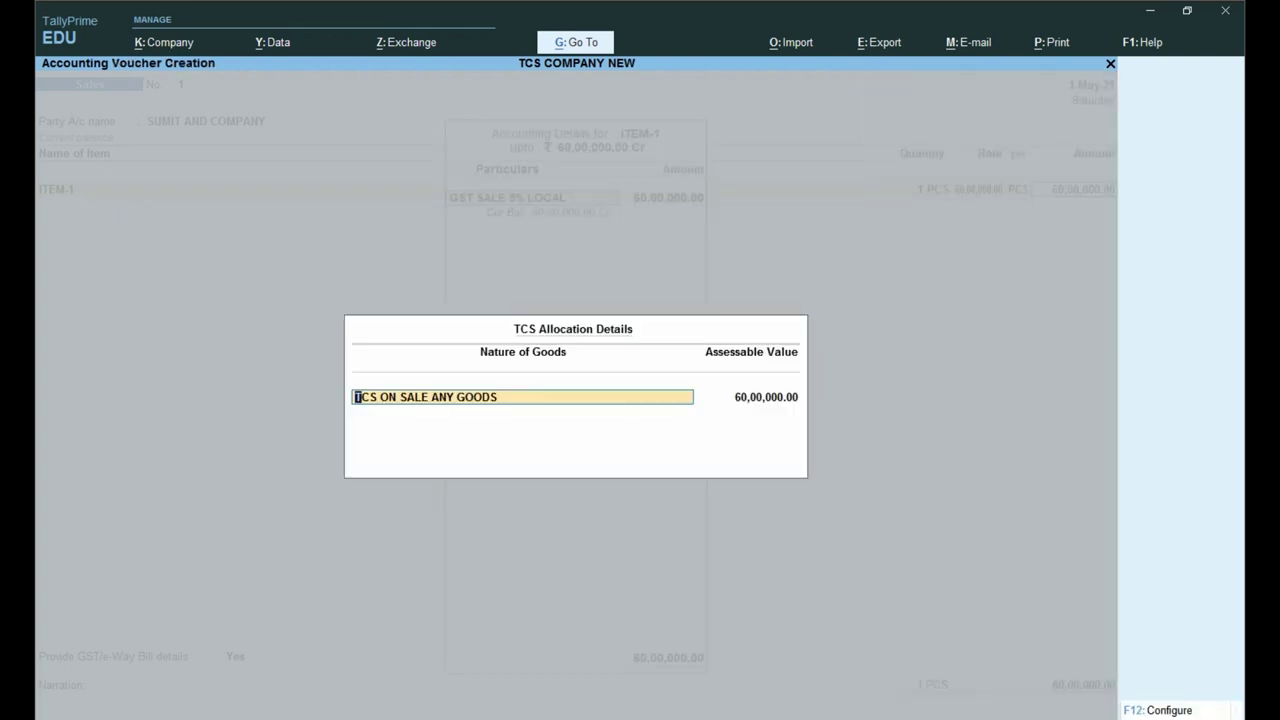
pyautogui.press('ctrl')
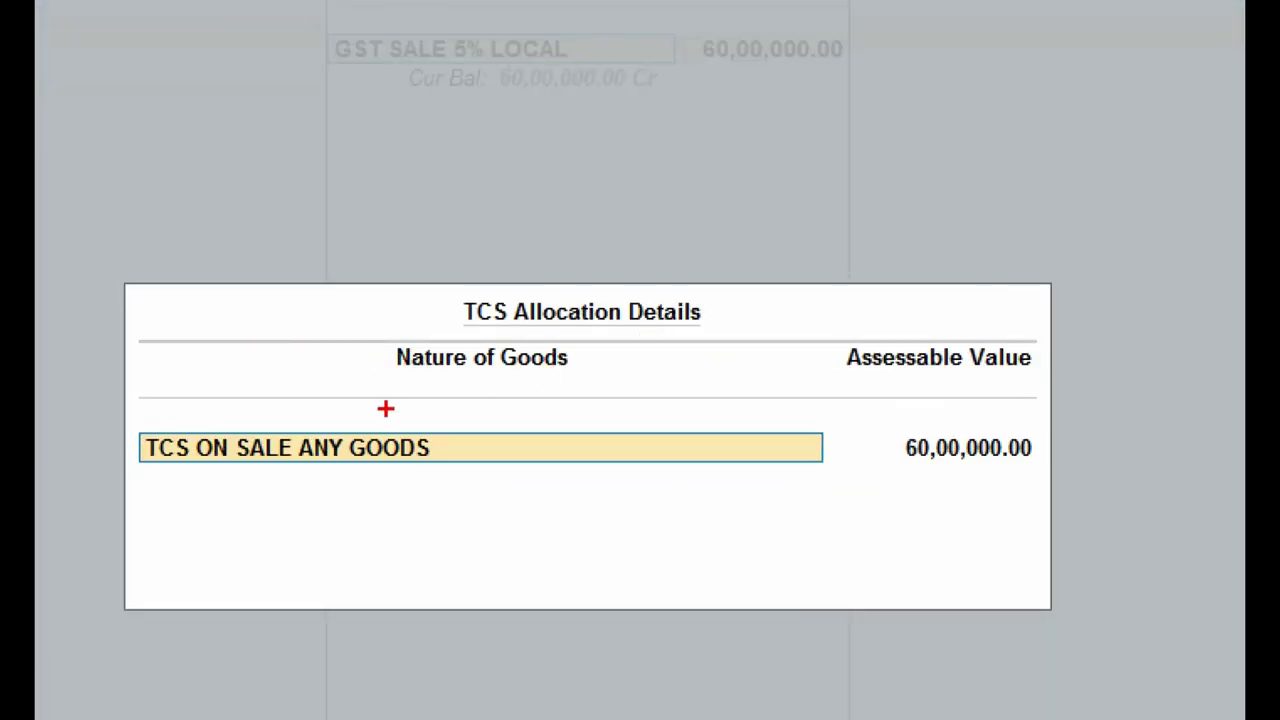
pyautogui.moveTo(98, 407)
pyautogui.mouseDown()
pyautogui.moveTo(233, 477)
pyautogui.moveTo(863, 500)
pyautogui.mouseUp()
pyautogui.press('Escape')
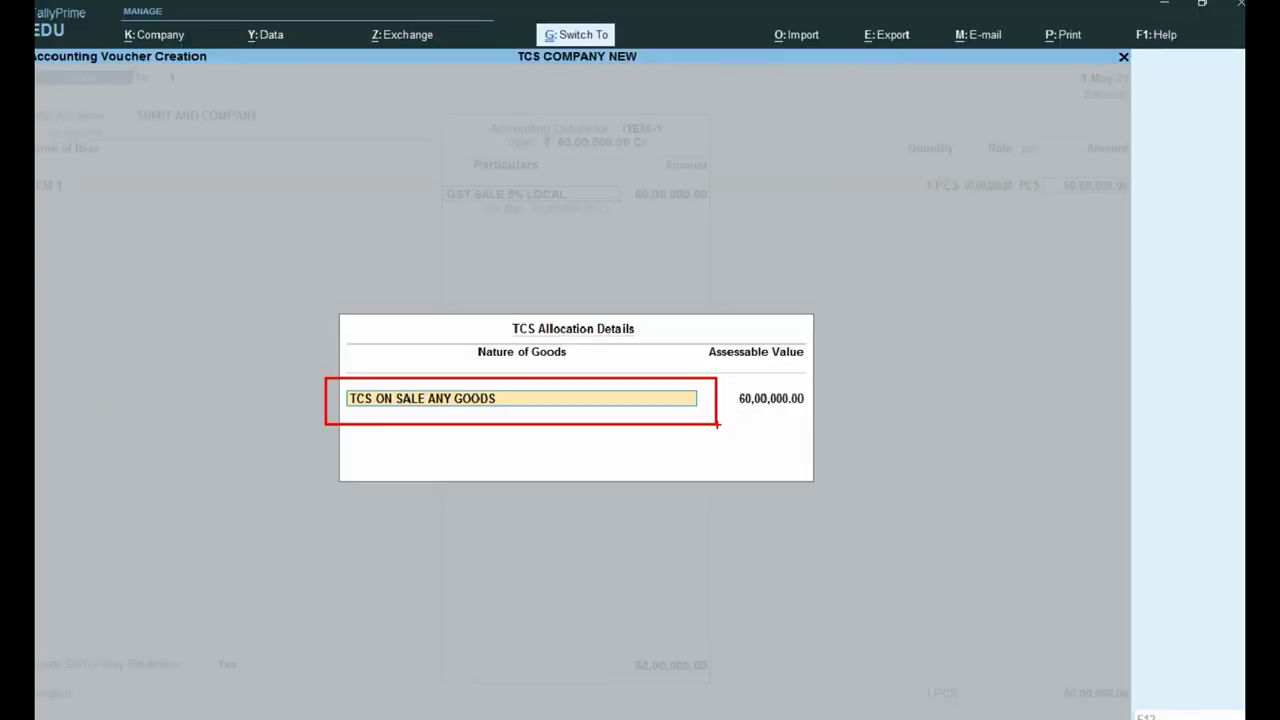
pyautogui.press('BackSpace')
pyautogui.press('Escape')
pyautogui.press('y')
pyautogui.press('BackSpace')
pyautogui.press('Escape')
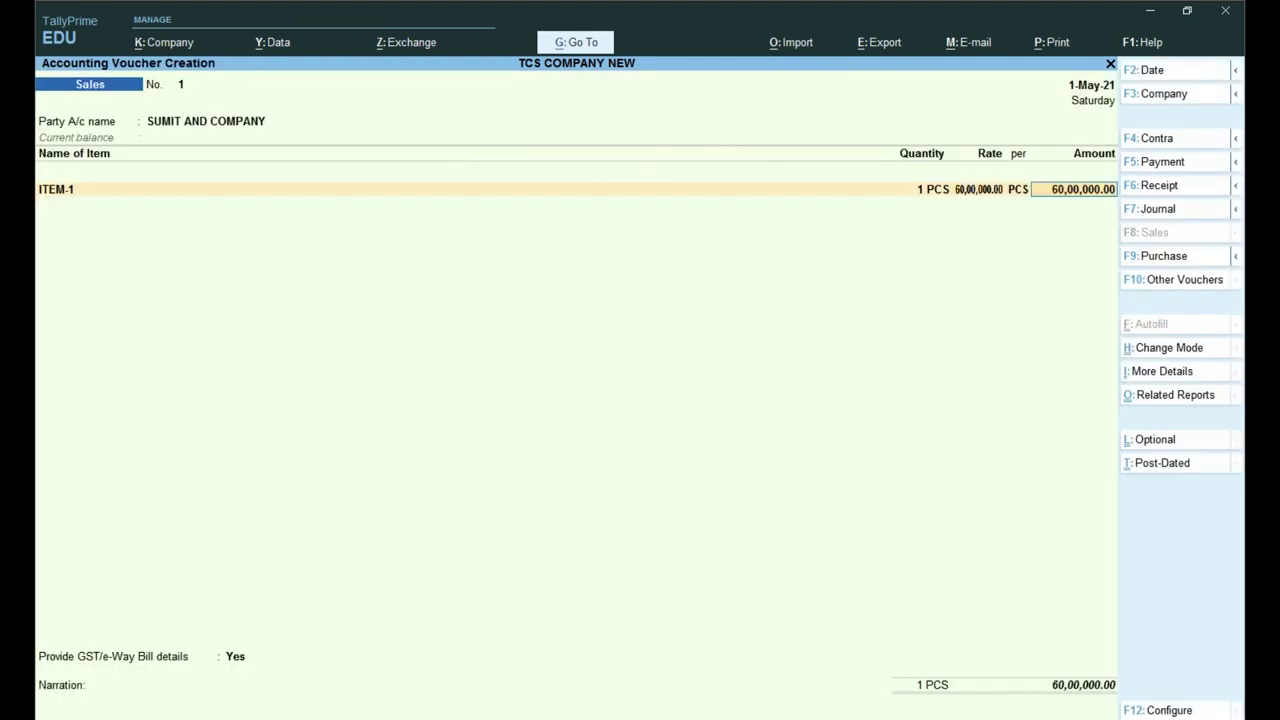
# Step: Turn on Use TCS Allocations in the voucher F12 configuration
pyautogui.press('F12')
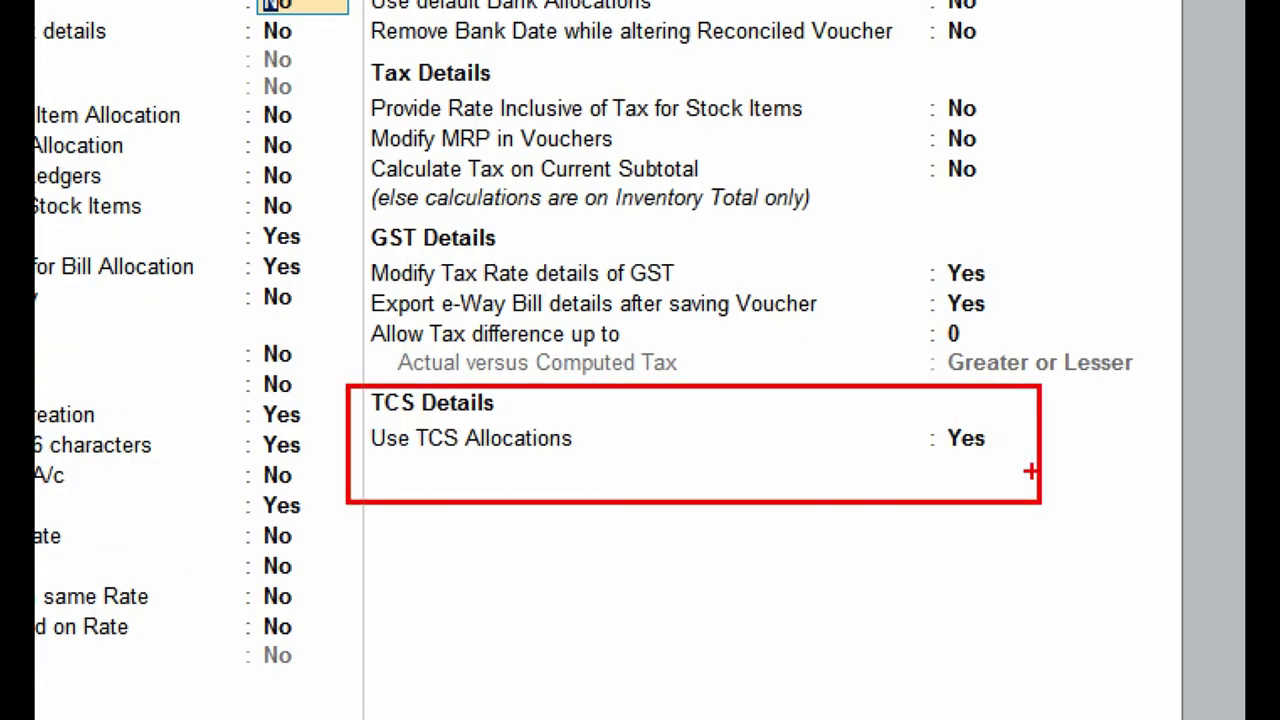
pyautogui.moveTo(1000, 463)
pyautogui.mouseDown()
pyautogui.moveTo(1032, 494)
pyautogui.moveTo(1127, 420)
pyautogui.mouseUp()
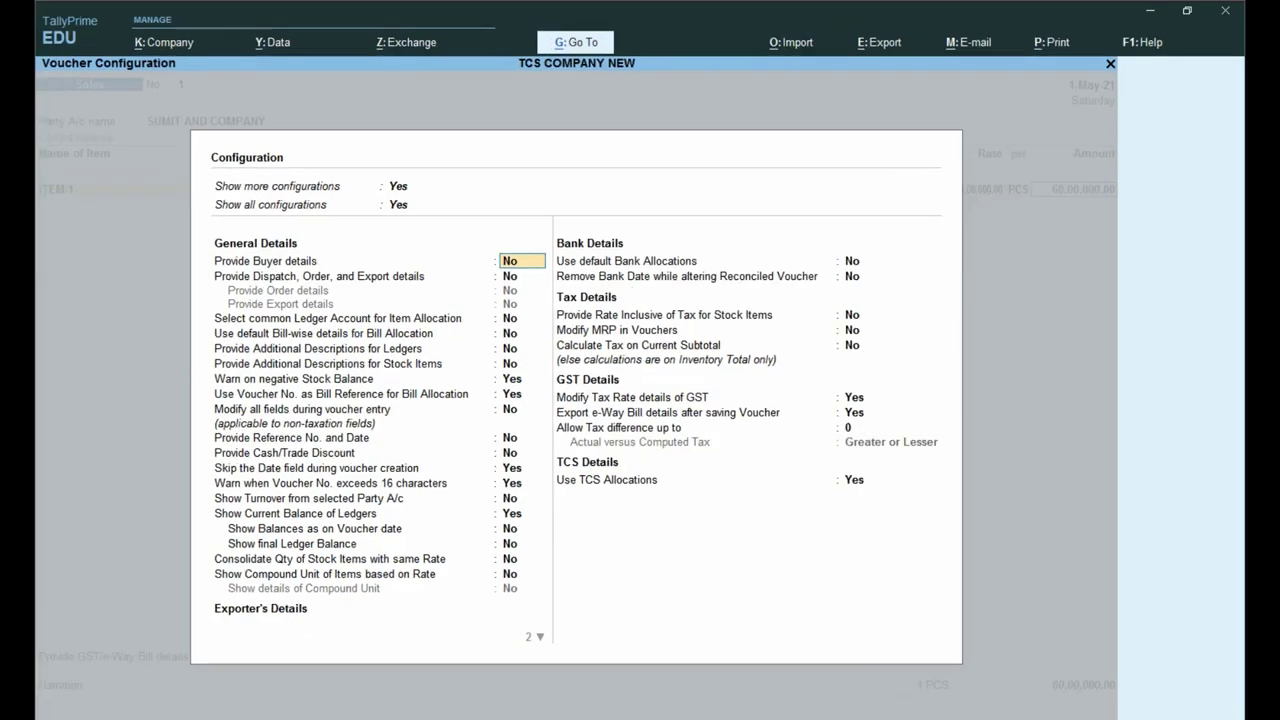
pyautogui.press('Return')
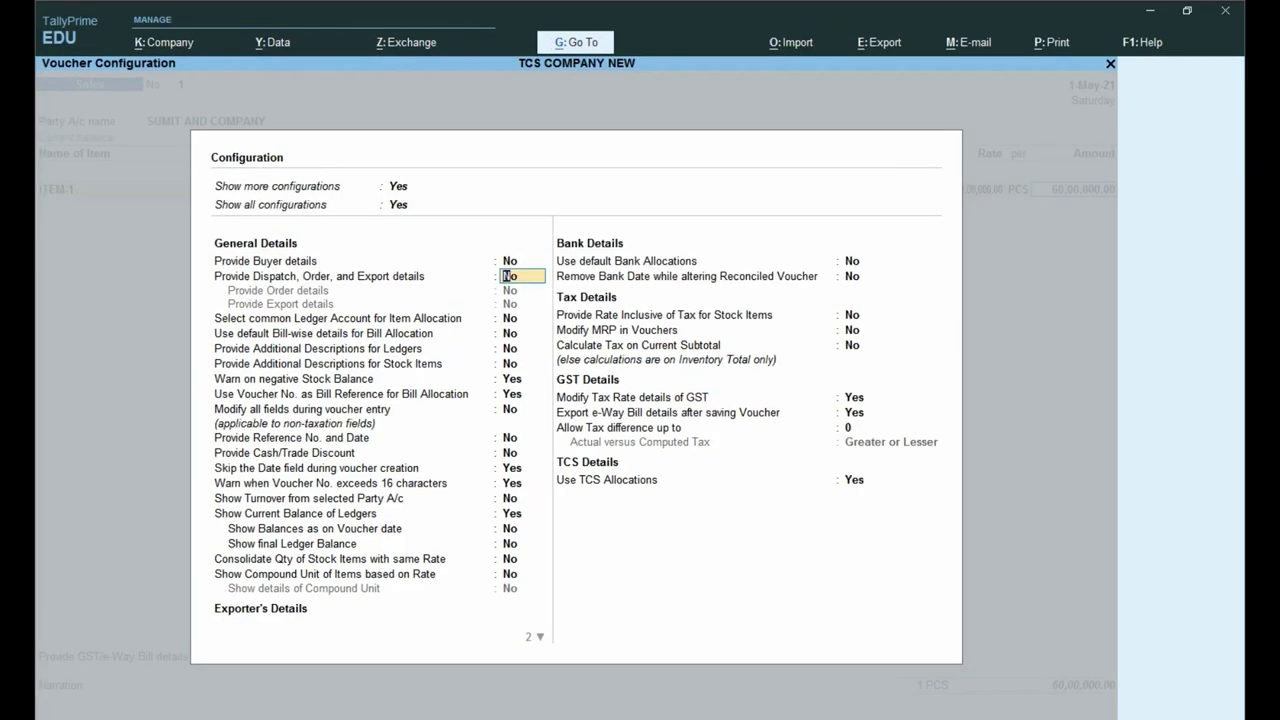
pyautogui.hotkey('ctrl', 'a')
# Step: Accept the TCS ON SALE ANY GOODS allocation and classify ITEM-1 as Sales Taxable
pyautogui.press('Return')
pyautogui.press('Return')
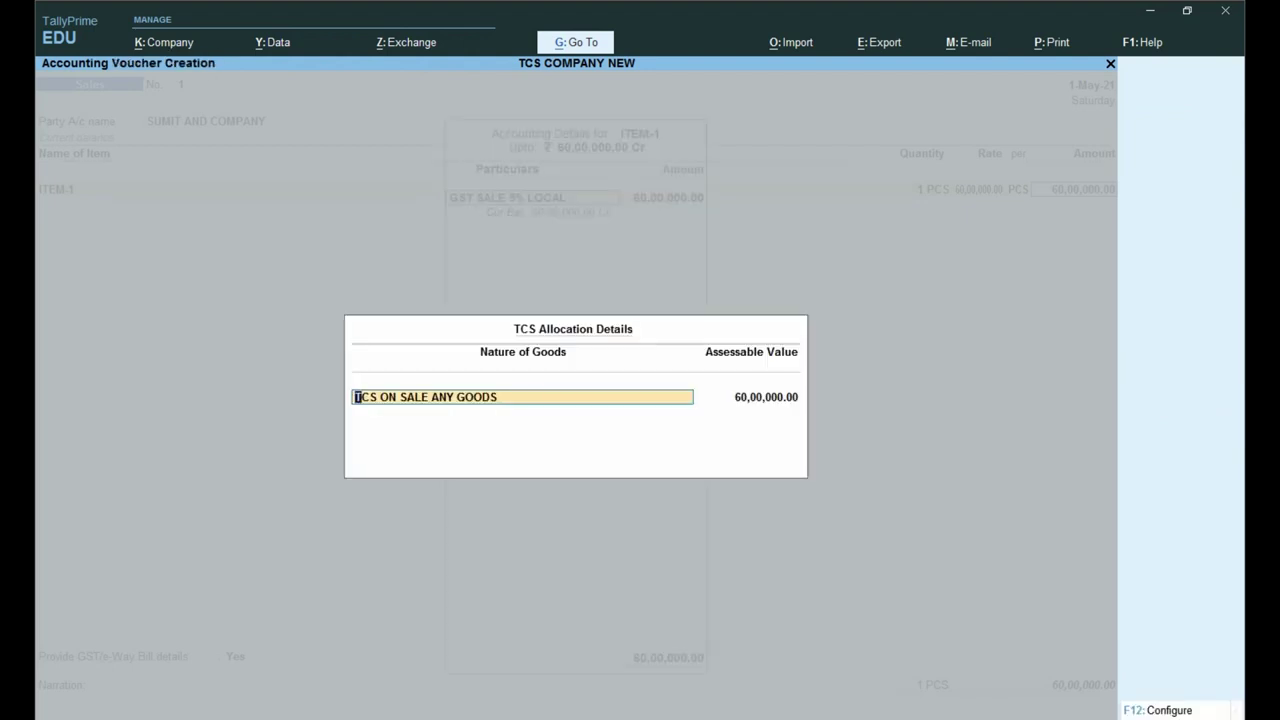
pyautogui.press('Return')
pyautogui.write('SAL')
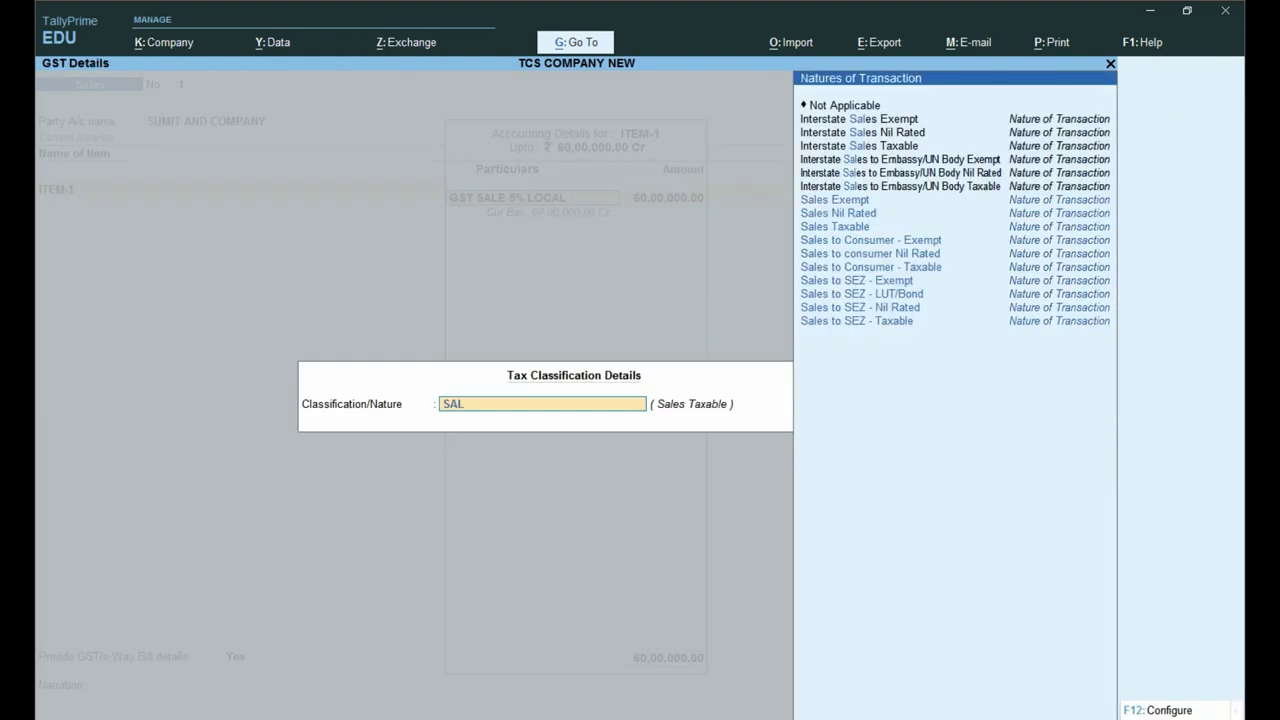
pyautogui.press('Down')
pyautogui.press('Down')
pyautogui.press('Return')
pyautogui.press('Return')
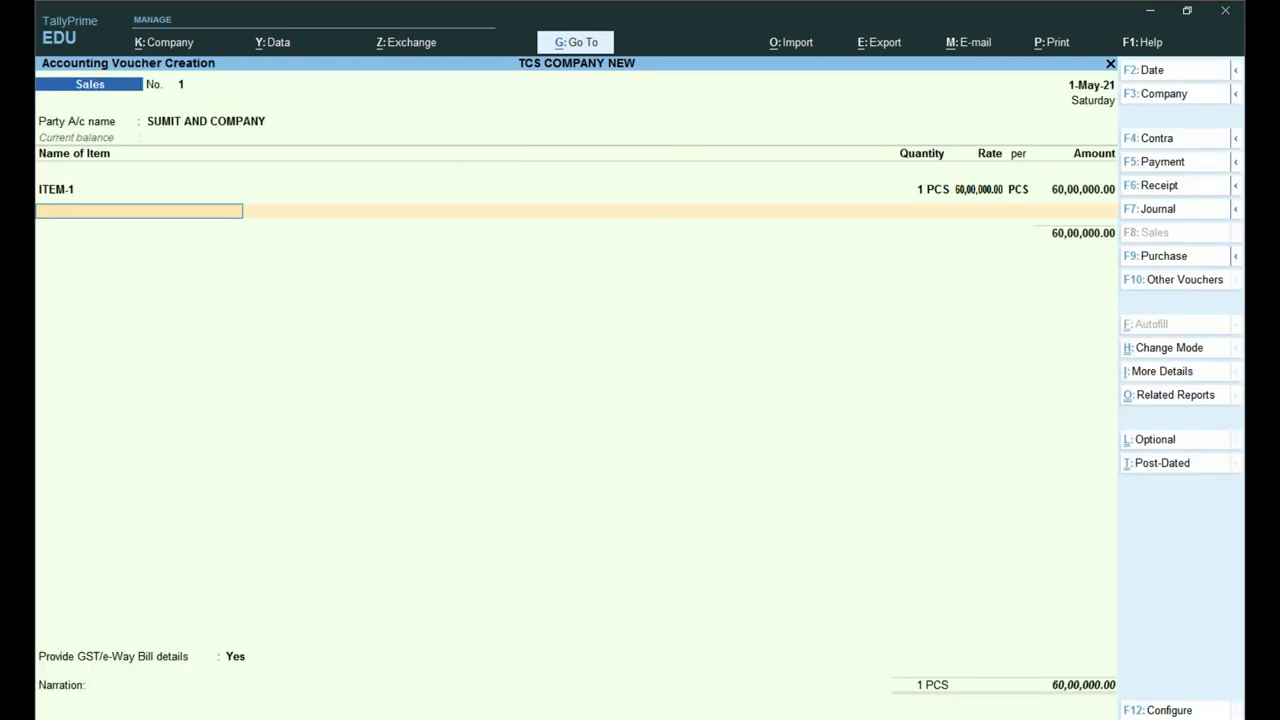
# Step: Add CGST TAX and SGST TAX lines of 1,50,000.00 each with TCS allocation
pyautogui.press('Return')
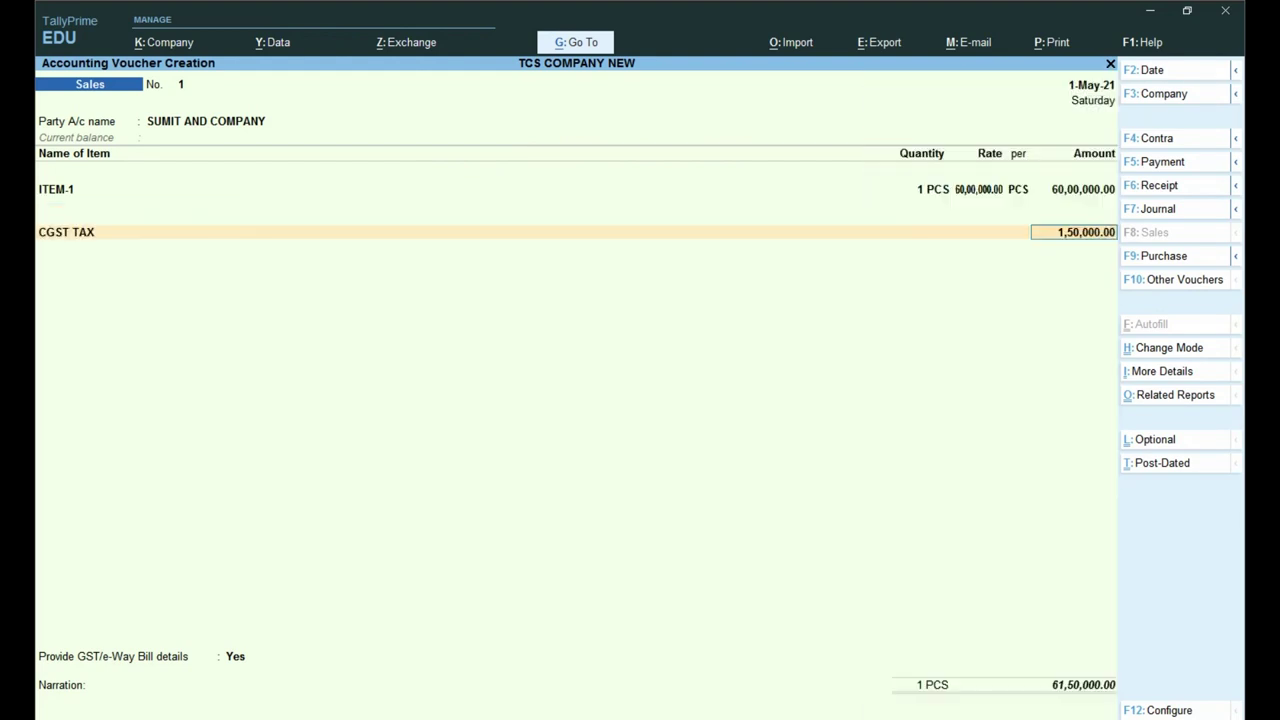
pyautogui.press('Return')
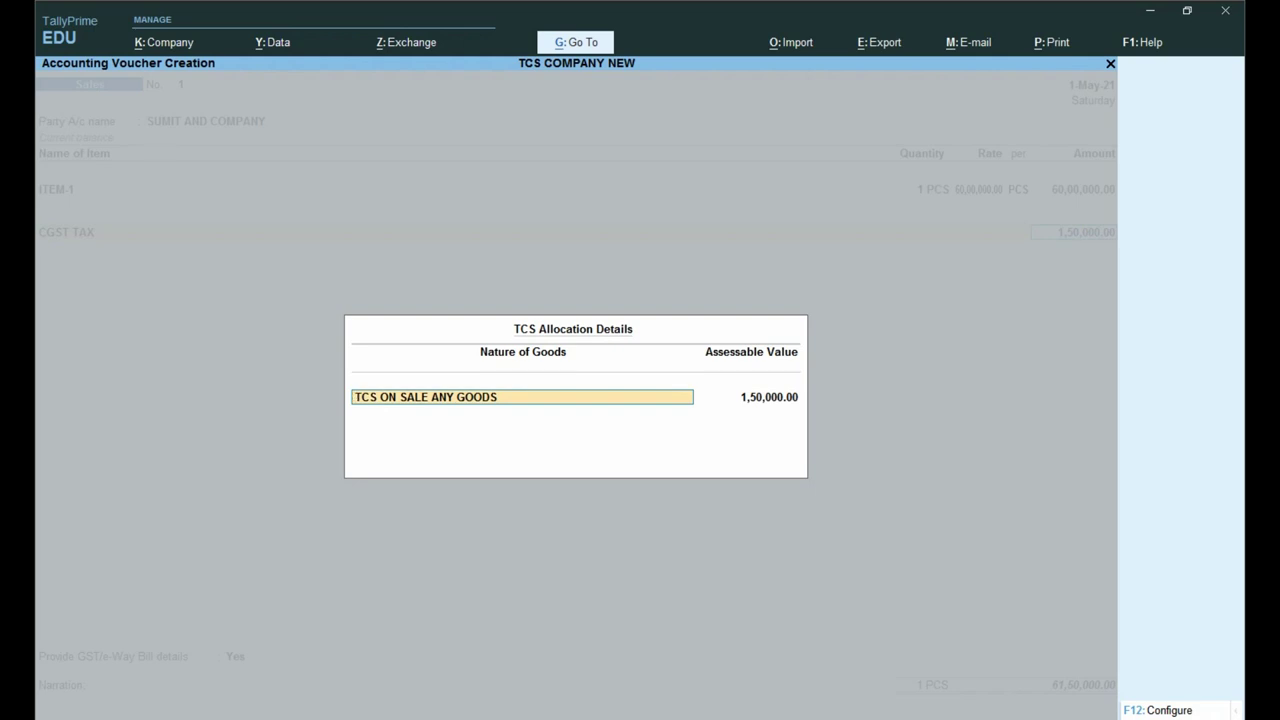
pyautogui.press('Return')
pyautogui.press('Return')
pyautogui.write('SG')
pyautogui.press('Return')
pyautogui.press('Return')
pyautogui.press('Return')
pyautogui.press('Return')
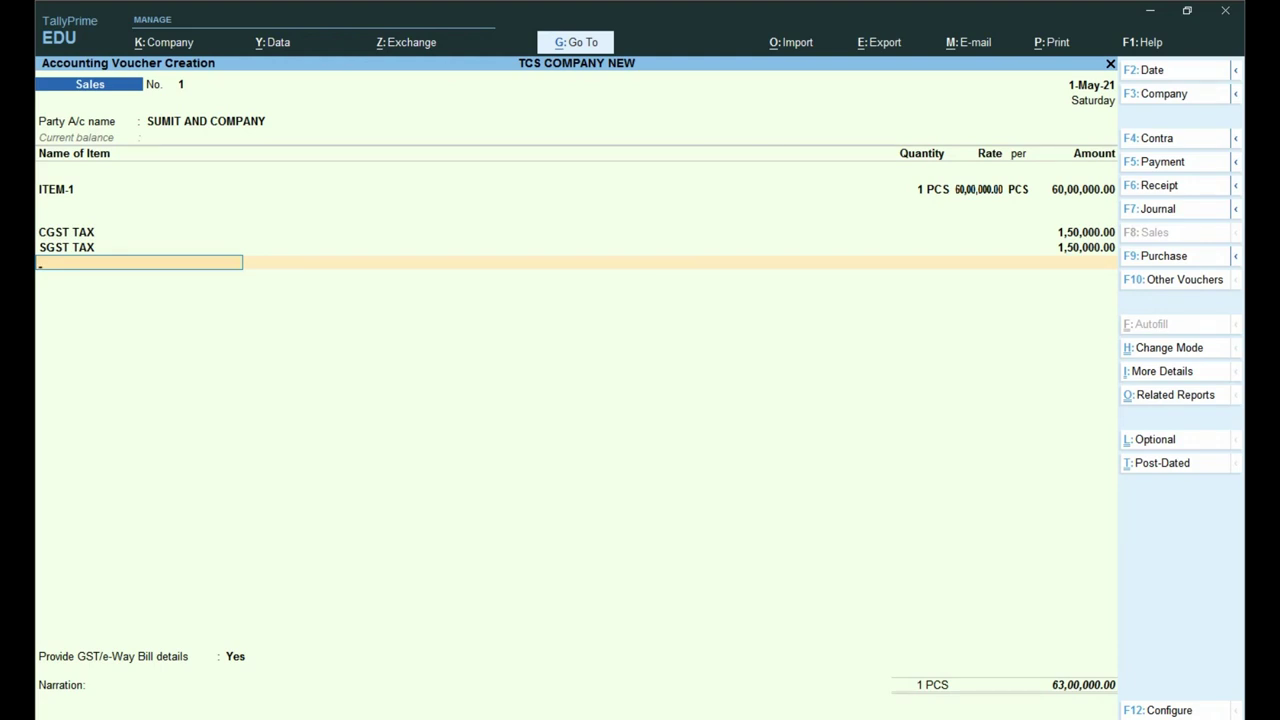
pyautogui.hotkey('ctrl', '1')
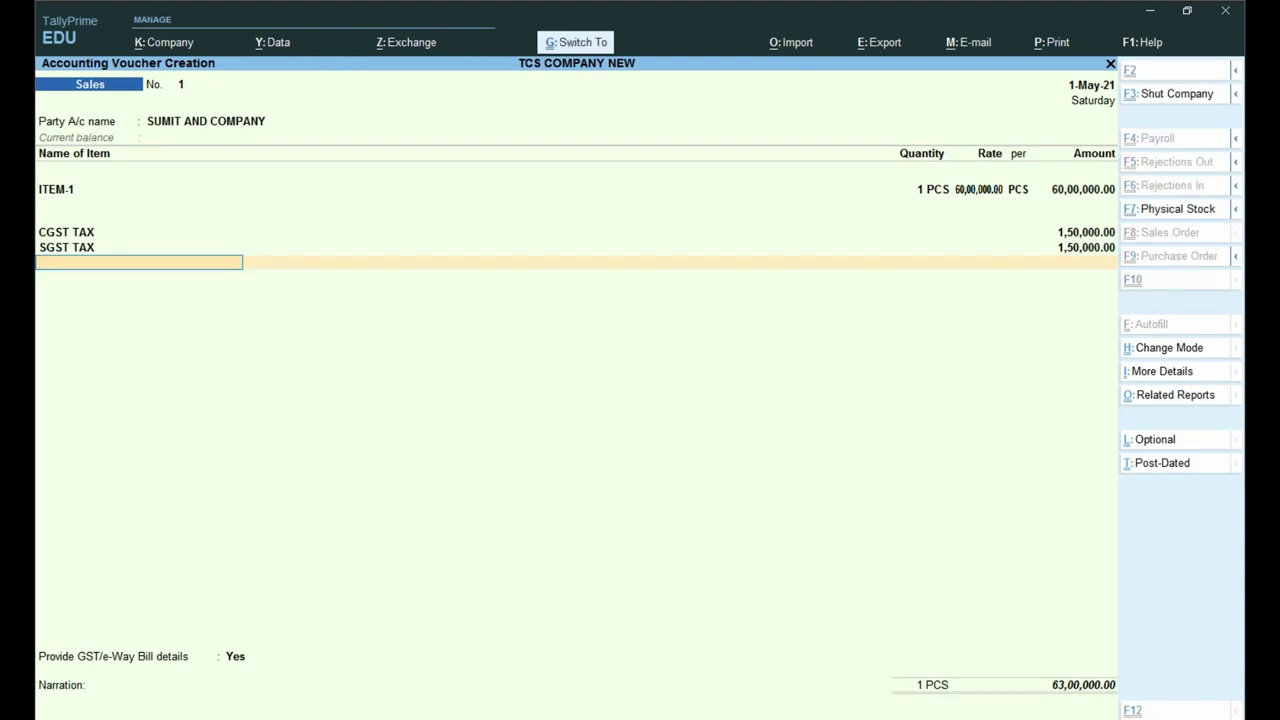
pyautogui.moveTo(1022, 666); pyautogui.dragTo(1053, 673)
pyautogui.moveTo(1015, 596); pyautogui.dragTo(1188, 655)
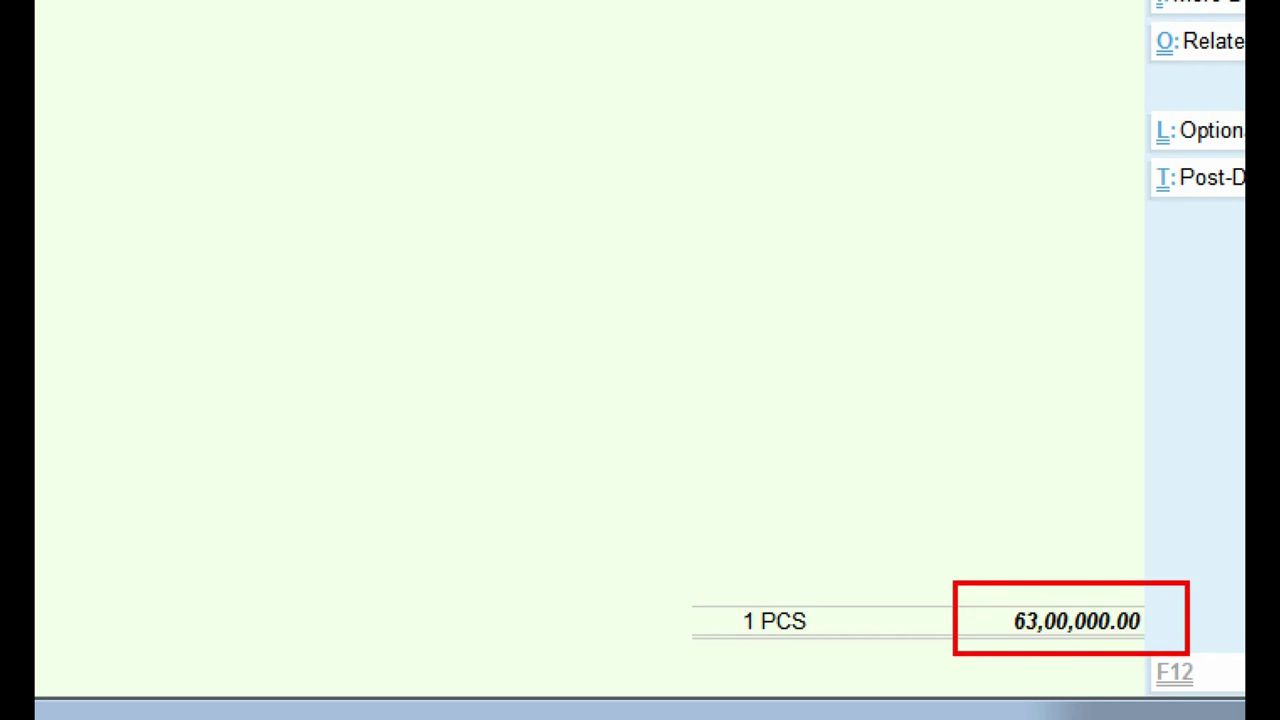
pyautogui.press('Escape')
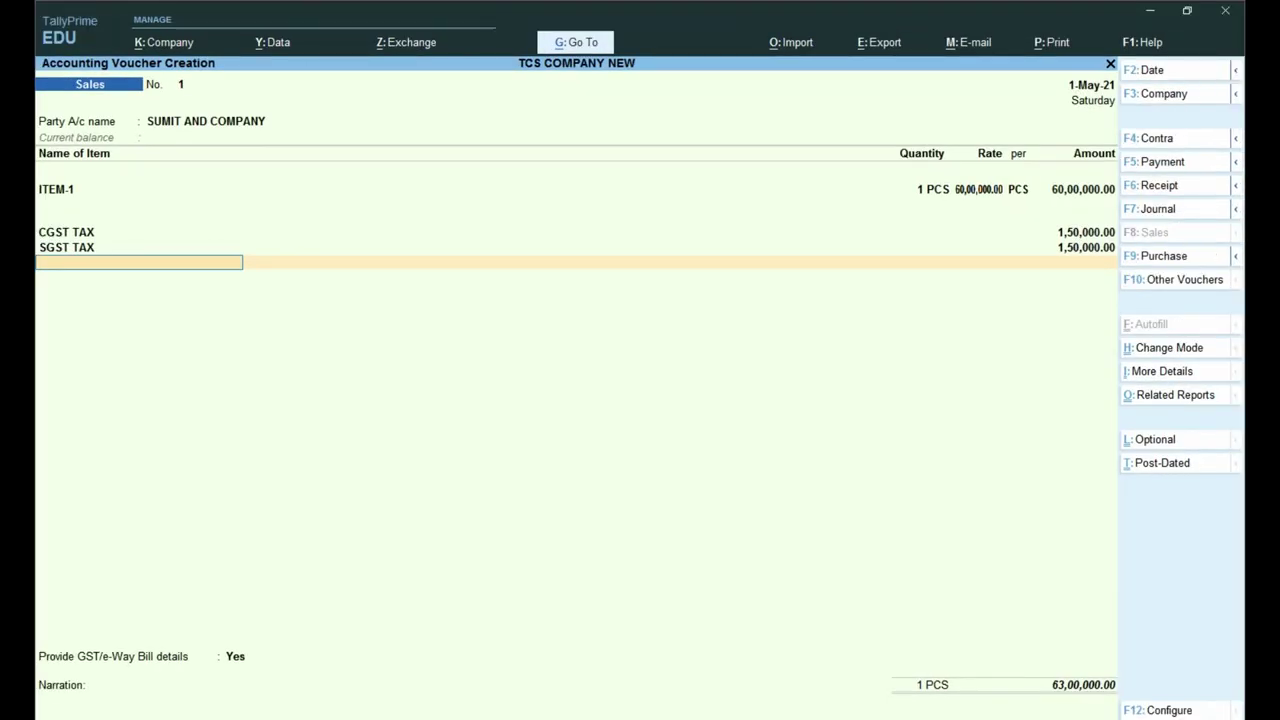
# Step: Set GST/e-Way Bill details to No, record a New Ref, and save the 63,00,000.00 voucher
pyautogui.press('Return')
pyautogui.press('Up')
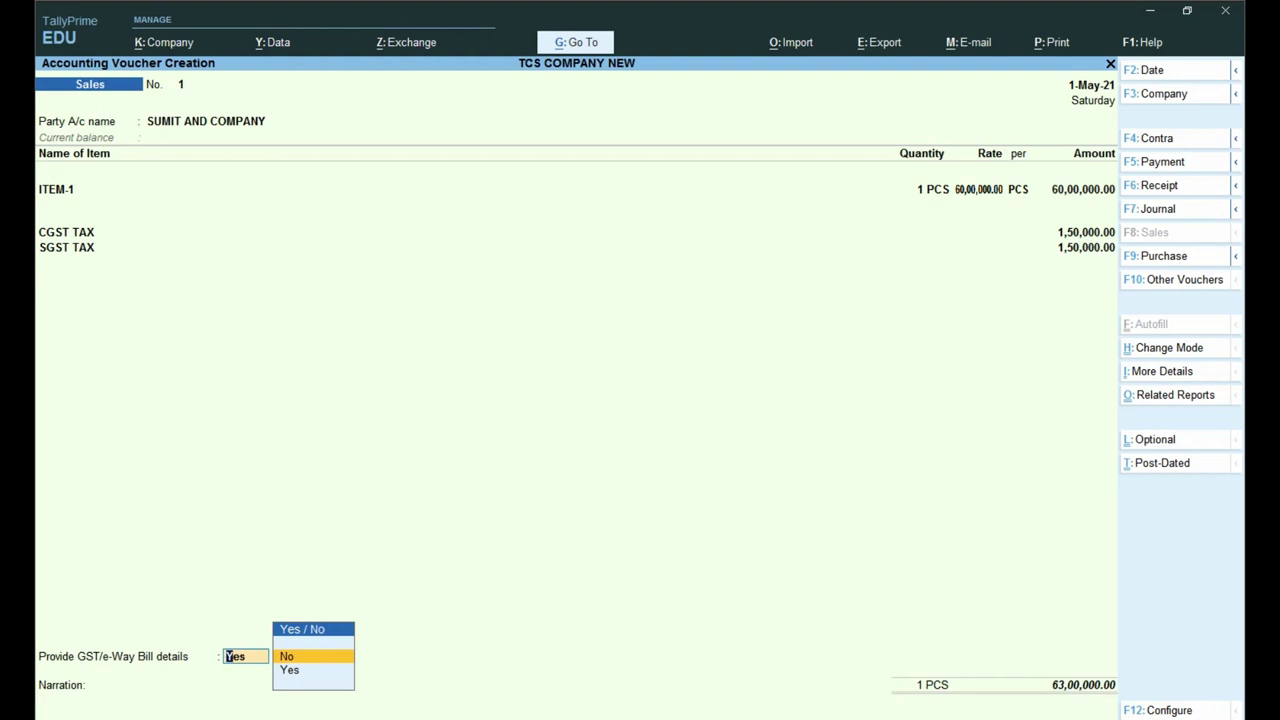
pyautogui.press('Return')
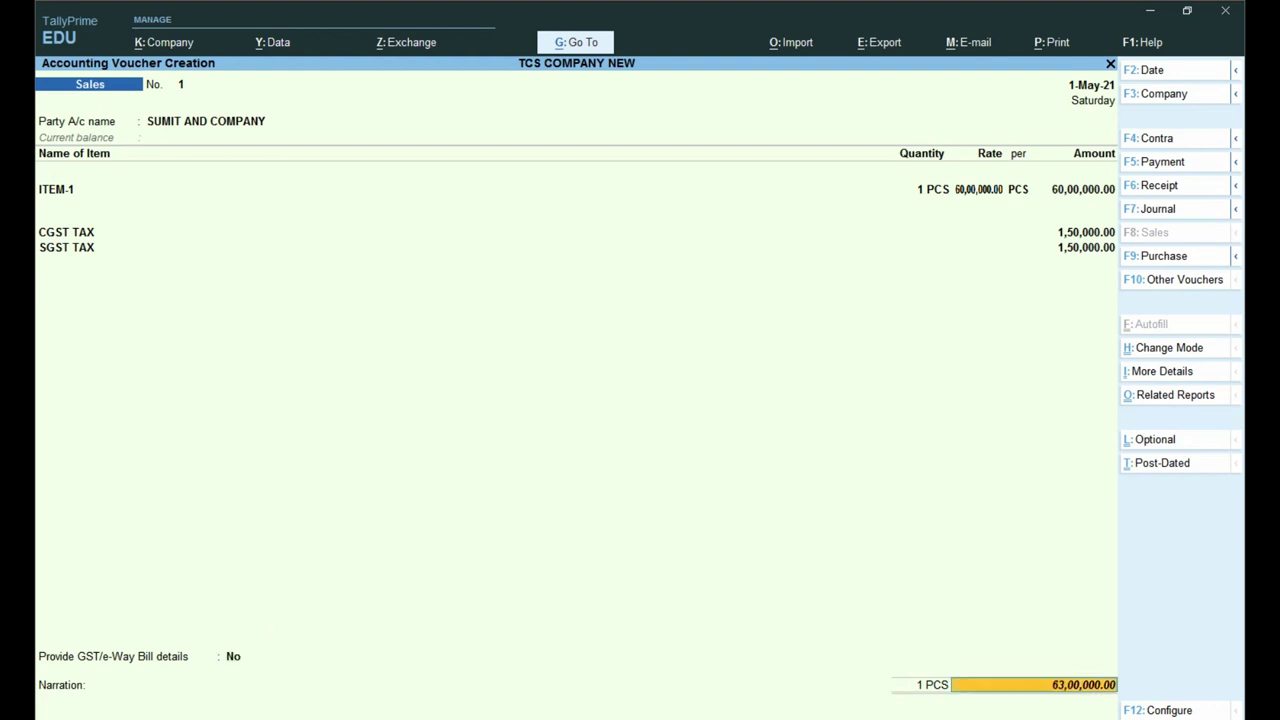
pyautogui.press('Return')
pyautogui.press('Return')
pyautogui.press('Return')
pyautogui.press('Return')
pyautogui.press('Return')
pyautogui.press('Return')
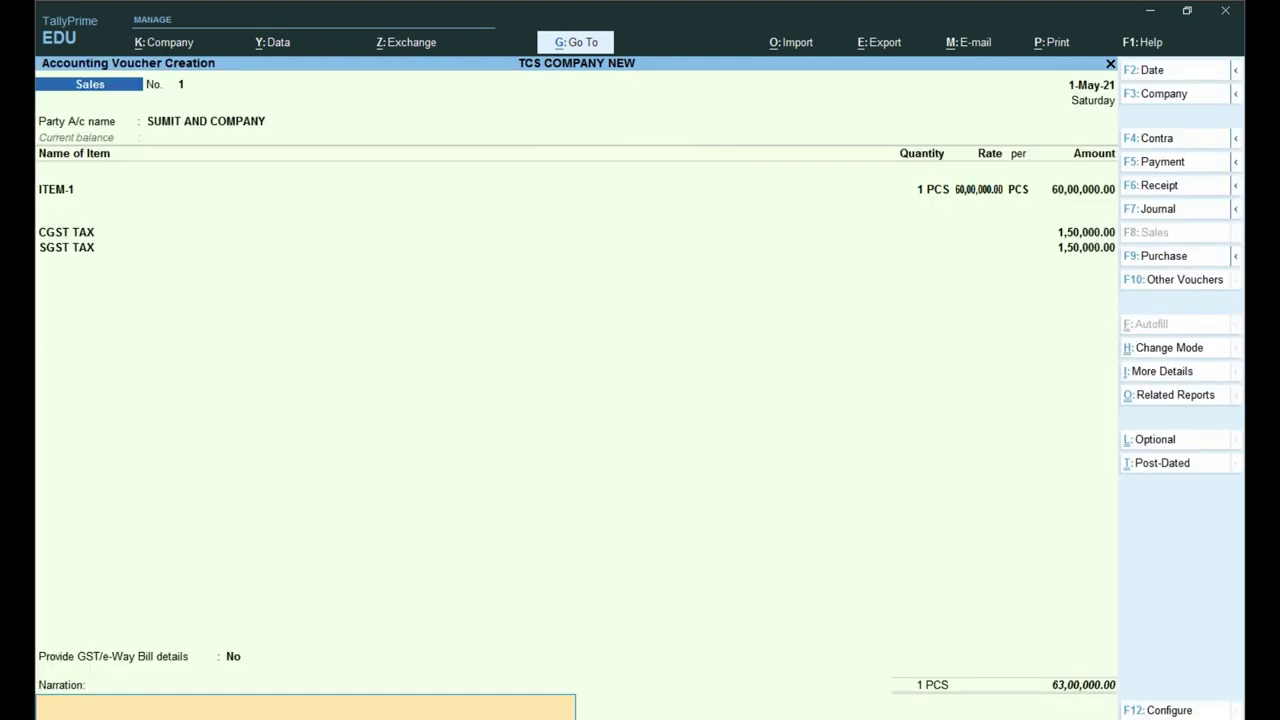
pyautogui.press('Return')
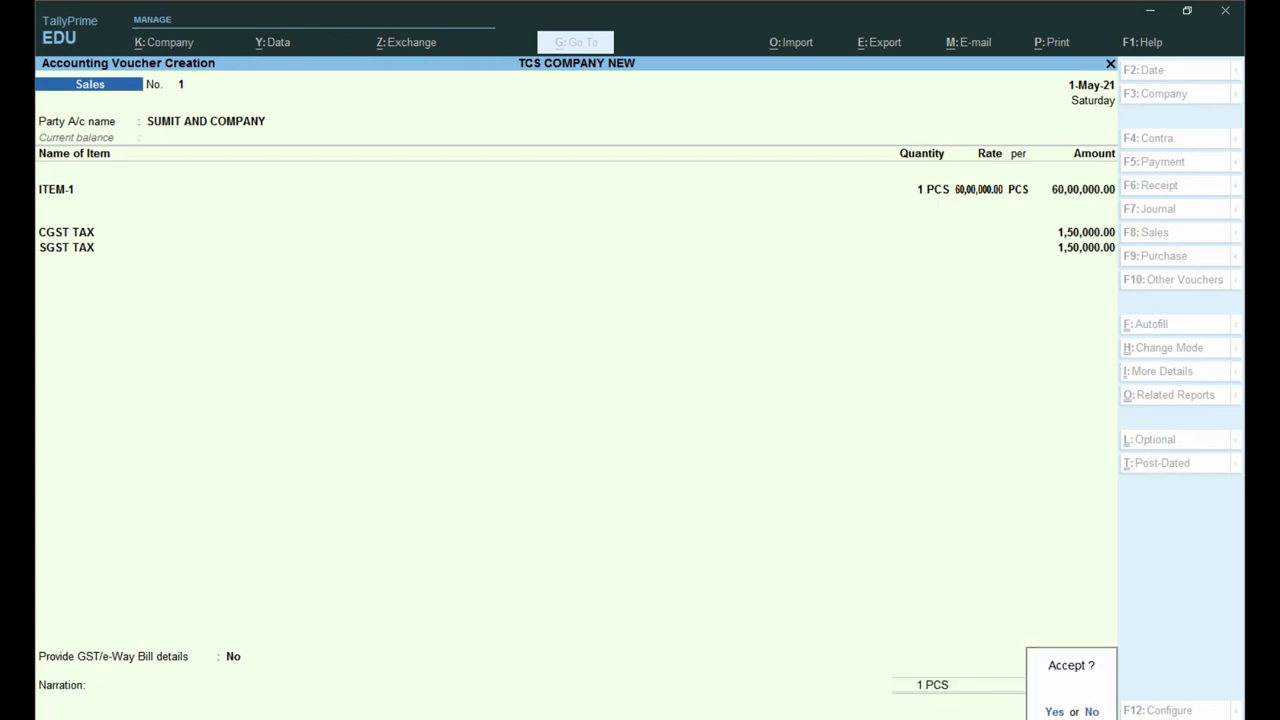
pyautogui.press('Return')
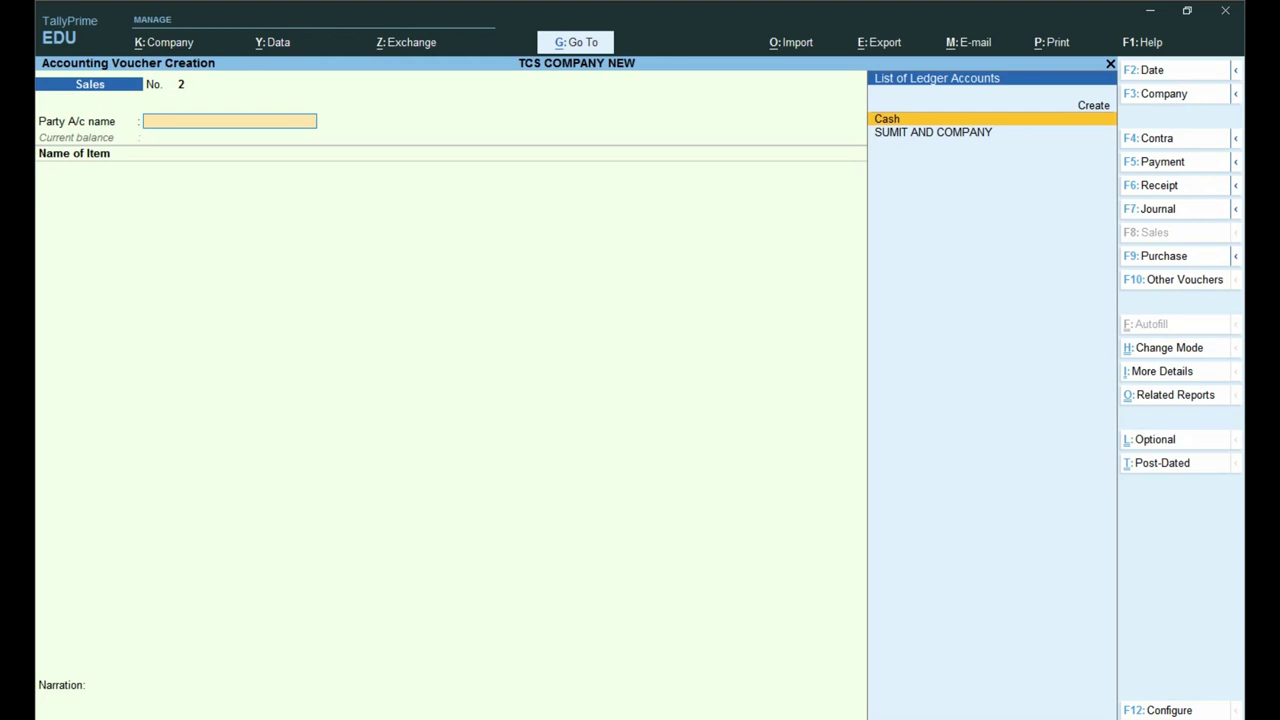
pyautogui.press('Escape')
# Step: Go through Display More Reports, Statutory Reports and TCS Reports to Form 27EQ
pyautogui.press('Up')
pyautogui.press('Up')
pyautogui.press('Up')
pyautogui.press('Down')
pyautogui.press('Down')
pyautogui.press('Down')
pyautogui.press('Down')
pyautogui.press('Down')
pyautogui.press('Down')
pyautogui.press('Down')
pyautogui.press('Down')
pyautogui.press('Down')
pyautogui.press('Down')
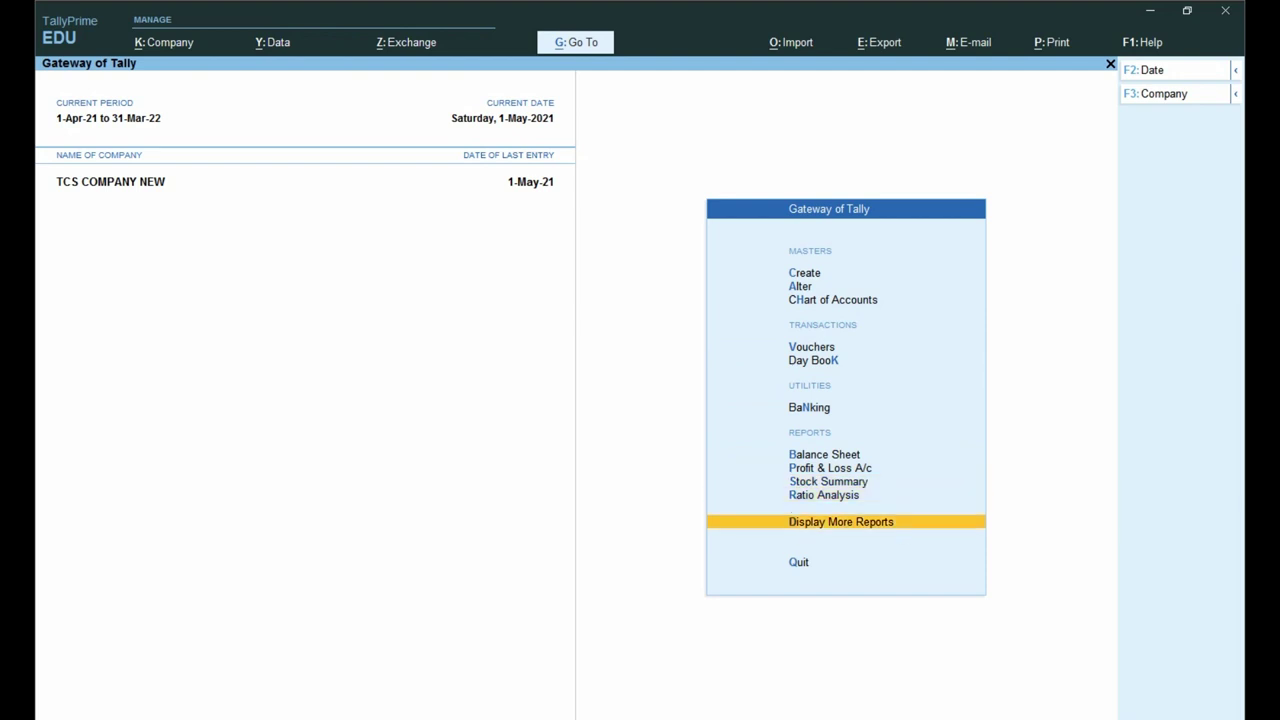
pyautogui.press('Return')
pyautogui.press('Down')
pyautogui.press('Down')
pyautogui.press('Down')
pyautogui.press('Down')
pyautogui.press('Down')
pyautogui.press('Down')
pyautogui.press('Down')
pyautogui.press('Down')
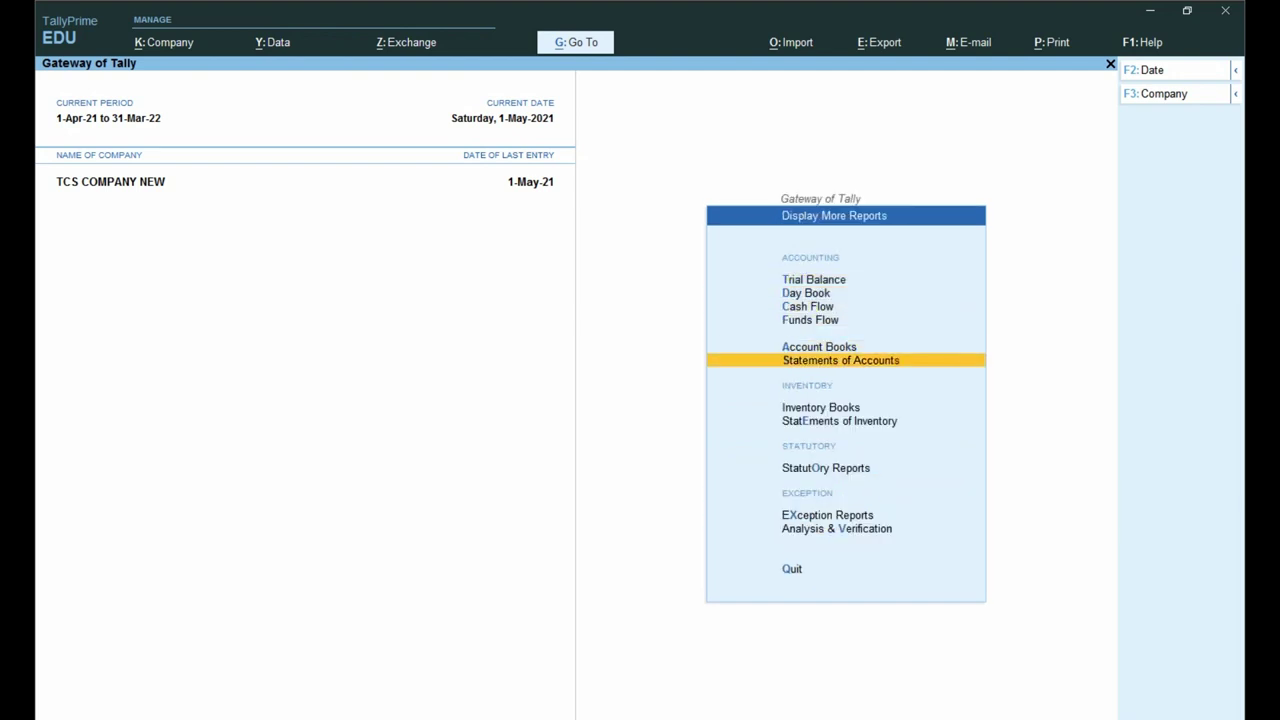
pyautogui.press('Return')
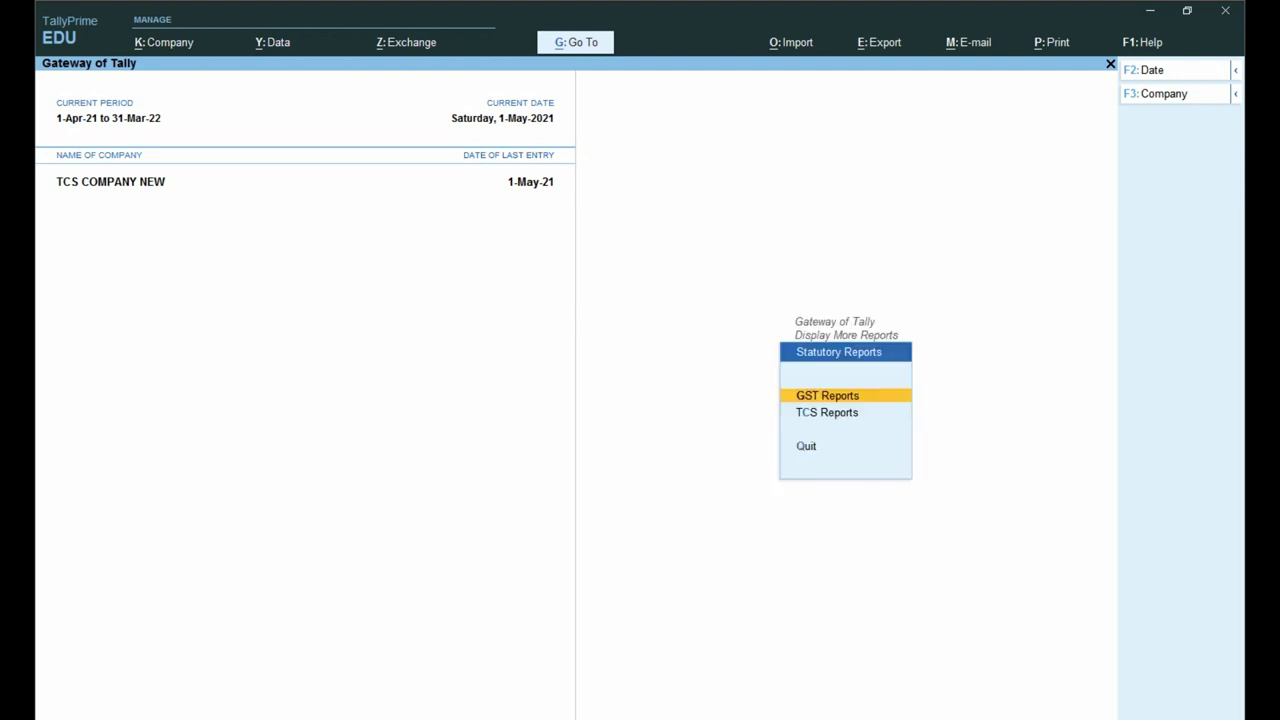
pyautogui.press('Down')
pyautogui.press('Return')
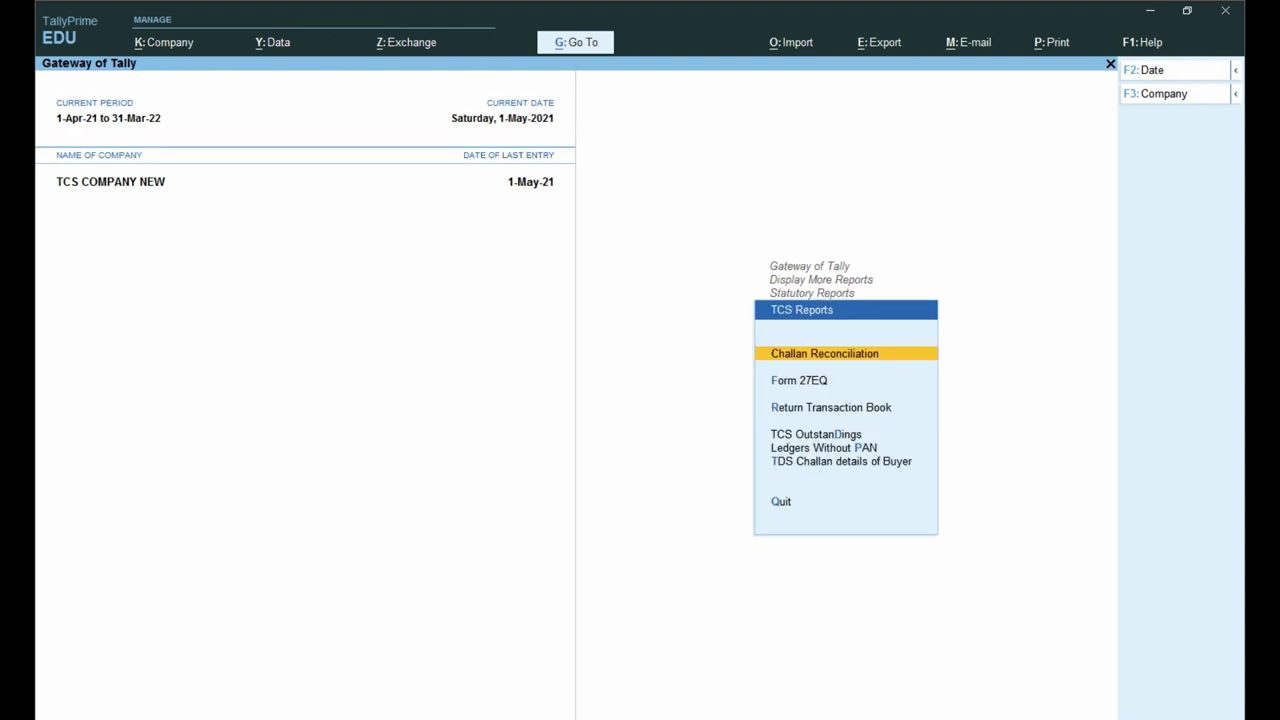
pyautogui.press('Down')
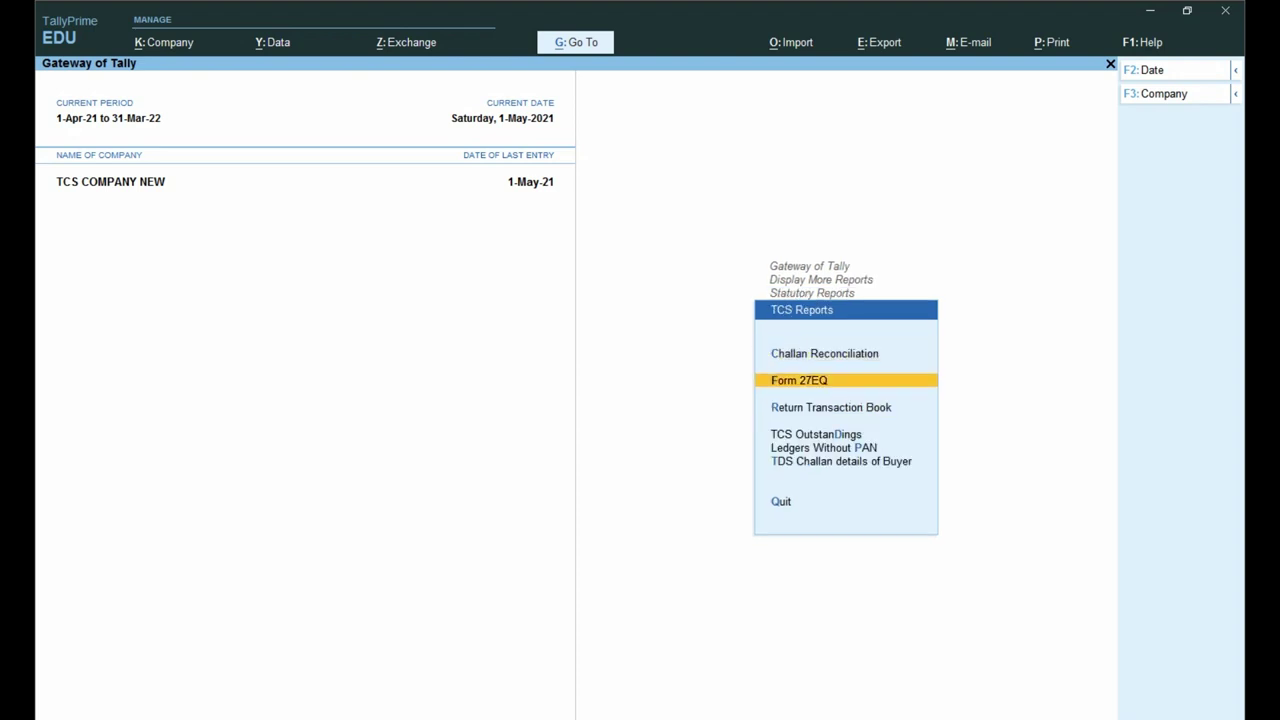
pyautogui.press('Return')
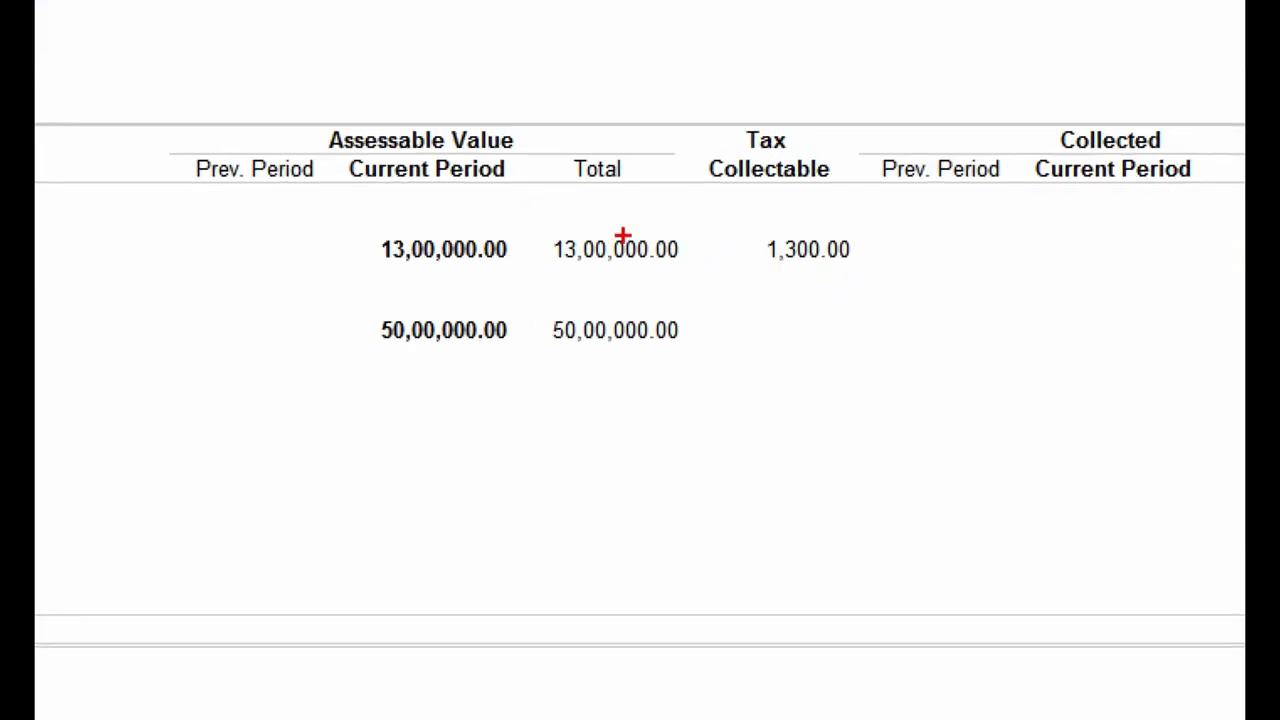
# Step: Review Form 27EQ's 1,300.00 TCS on 13,00,000.00, then exit to the Gateway of Tally
pyautogui.moveTo(337, 220); pyautogui.dragTo(736, 275)
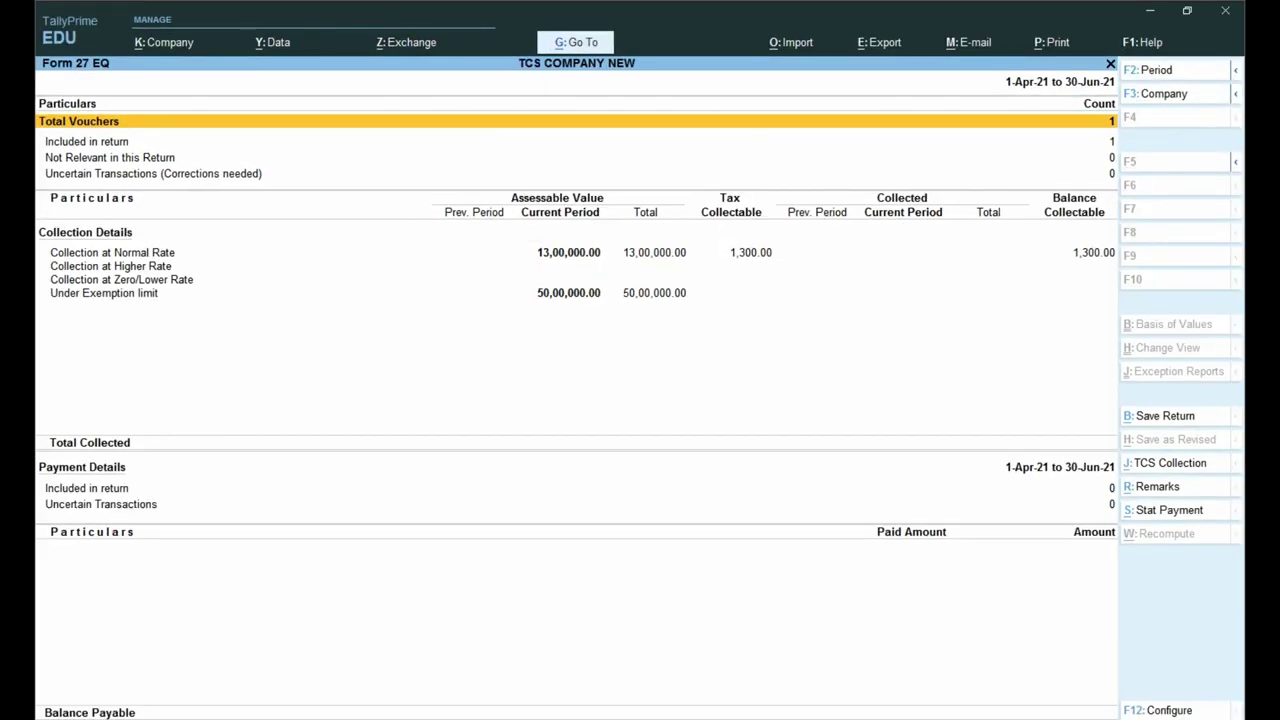
pyautogui.moveTo(522, 278); pyautogui.dragTo(627, 307)
pyautogui.press('Escape')
pyautogui.press('Escape')
pyautogui.press('Escape')
pyautogui.press('Escape')
pyautogui.press('Home')
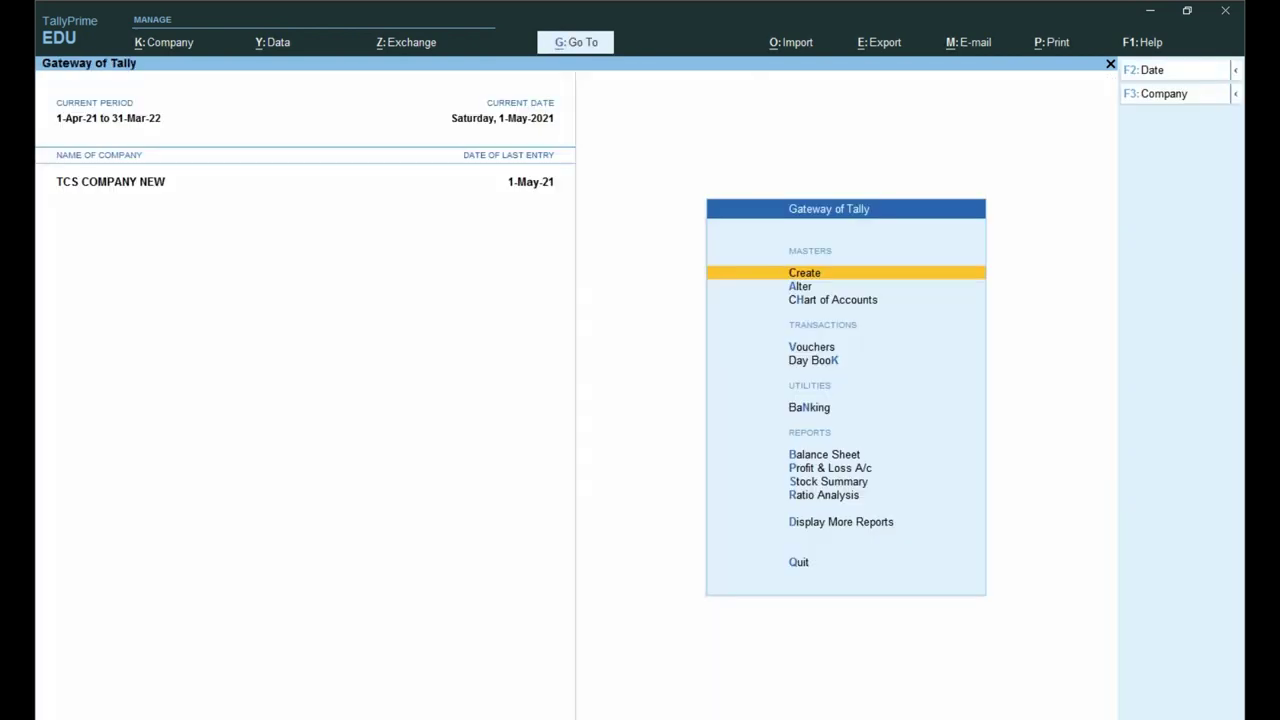
# Step: Alter sales voucher No. 1 to add a TCS ON SALE line of 1,300.00
pyautogui.press('v')
pyautogui.press('pageup')
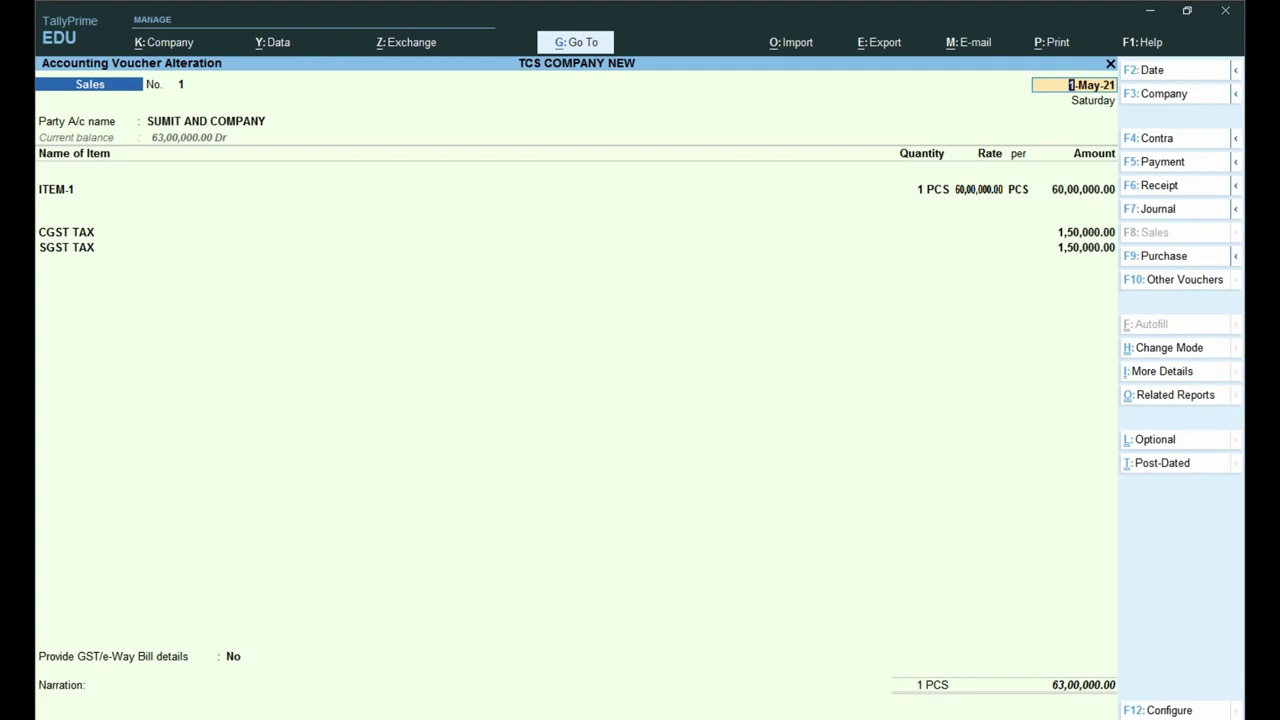
pyautogui.press('Return')
pyautogui.press('Return')
pyautogui.press('Return')
pyautogui.press('Return')
pyautogui.press('Return')
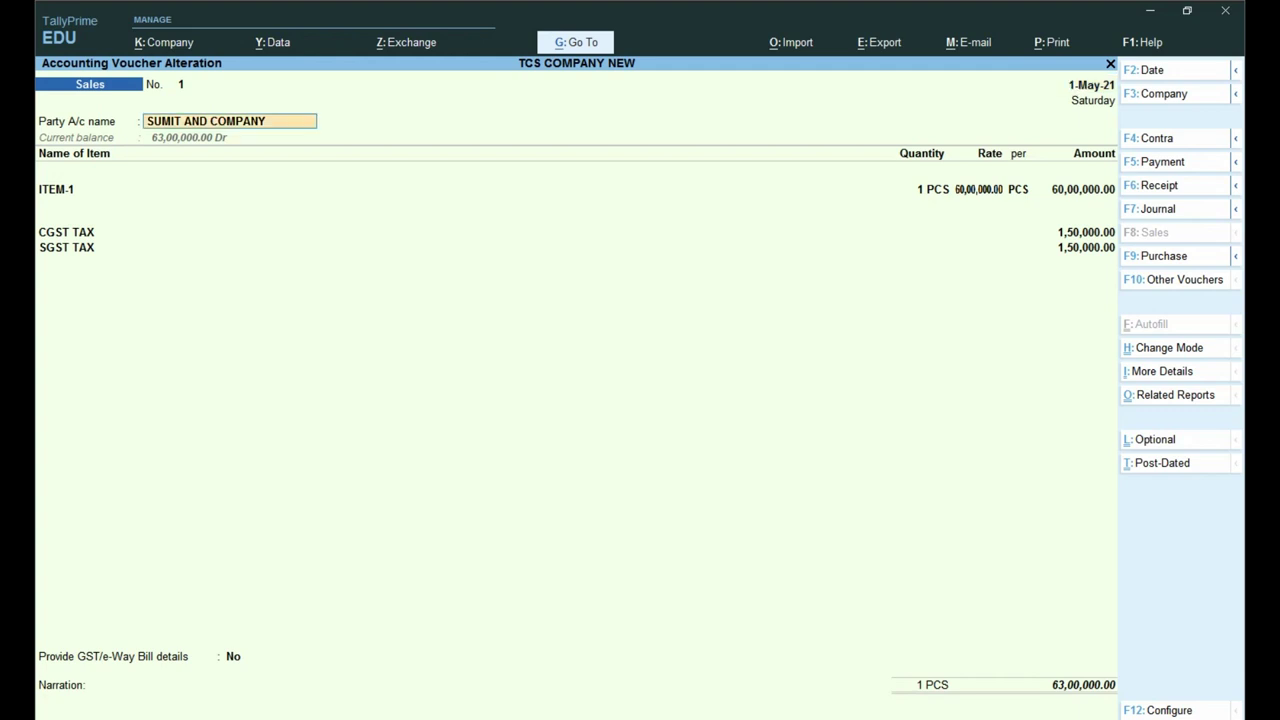
pyautogui.press('Return')
pyautogui.press('Return')
pyautogui.press('Return')
pyautogui.press('Return')
pyautogui.press('Return')
pyautogui.press('Return')
pyautogui.press('Return')
pyautogui.press('Return')
pyautogui.press('Return')
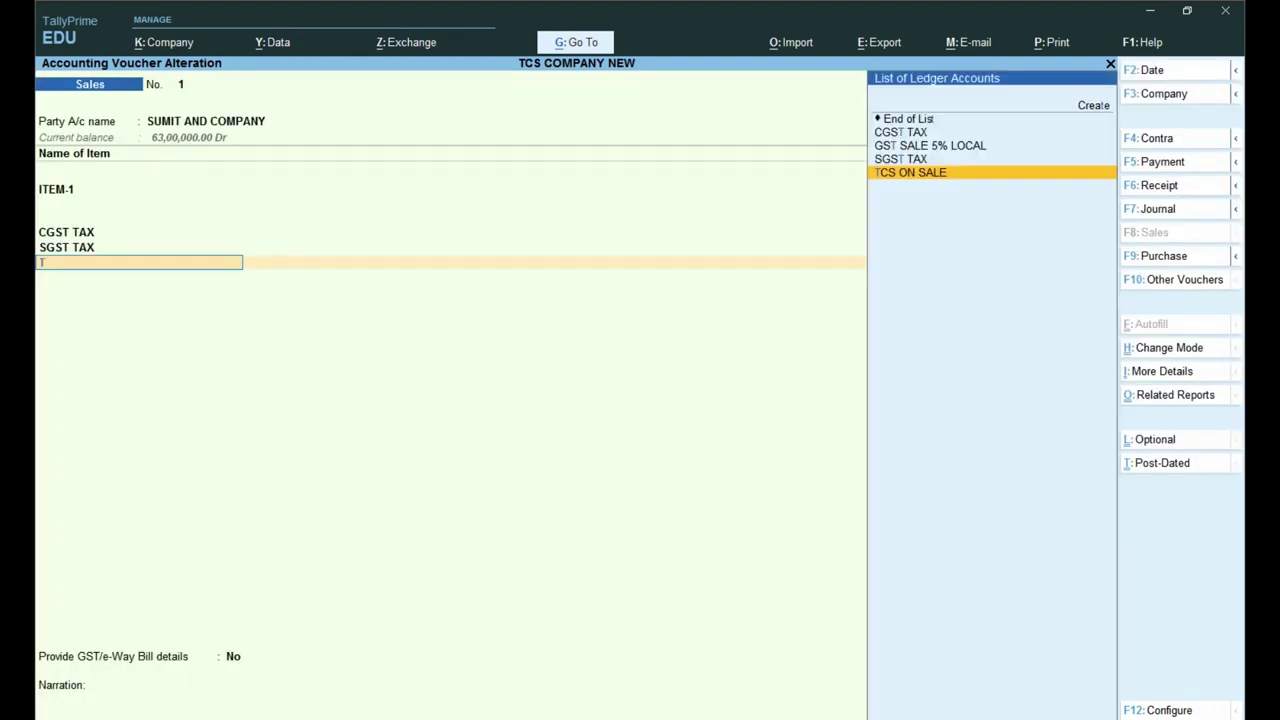
pyautogui.write('TCS')
pyautogui.press('Return')
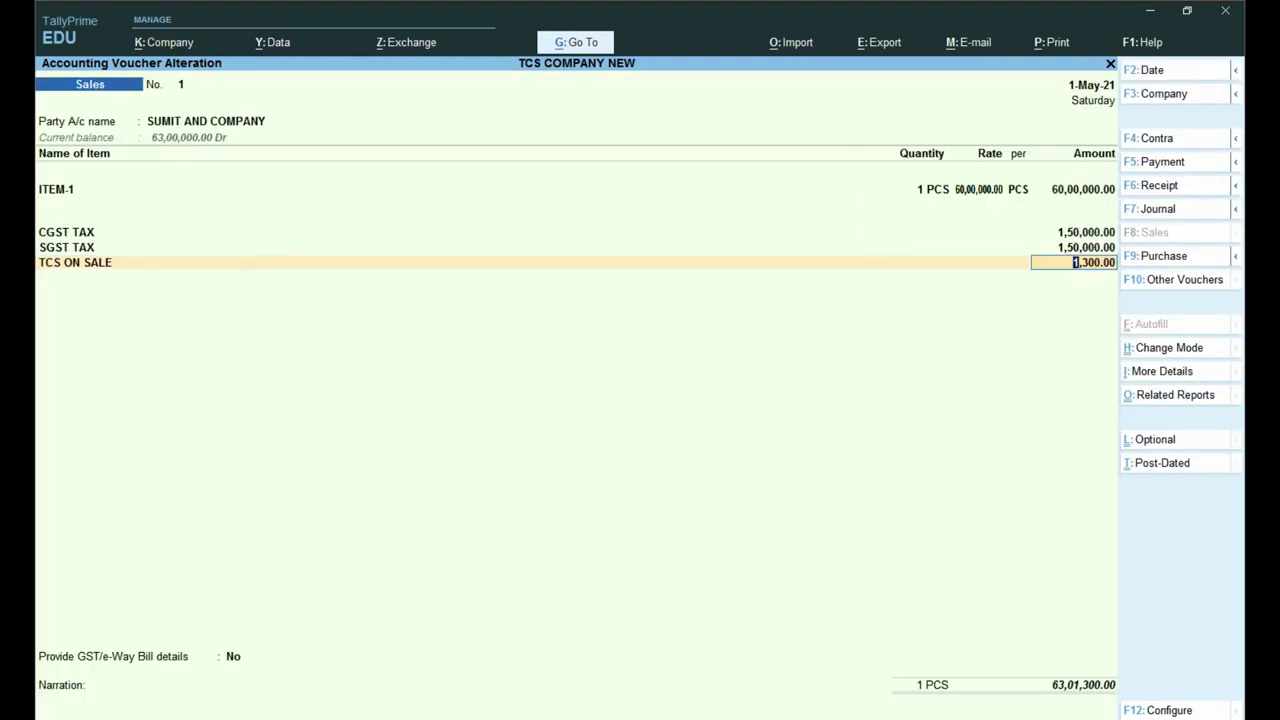
pyautogui.press('ctrl')
pyautogui.press('Return')
# Step: Save the altered voucher with a new bill reference and reopen Form 27EQ
pyautogui.press('Return')
pyautogui.press('Return')
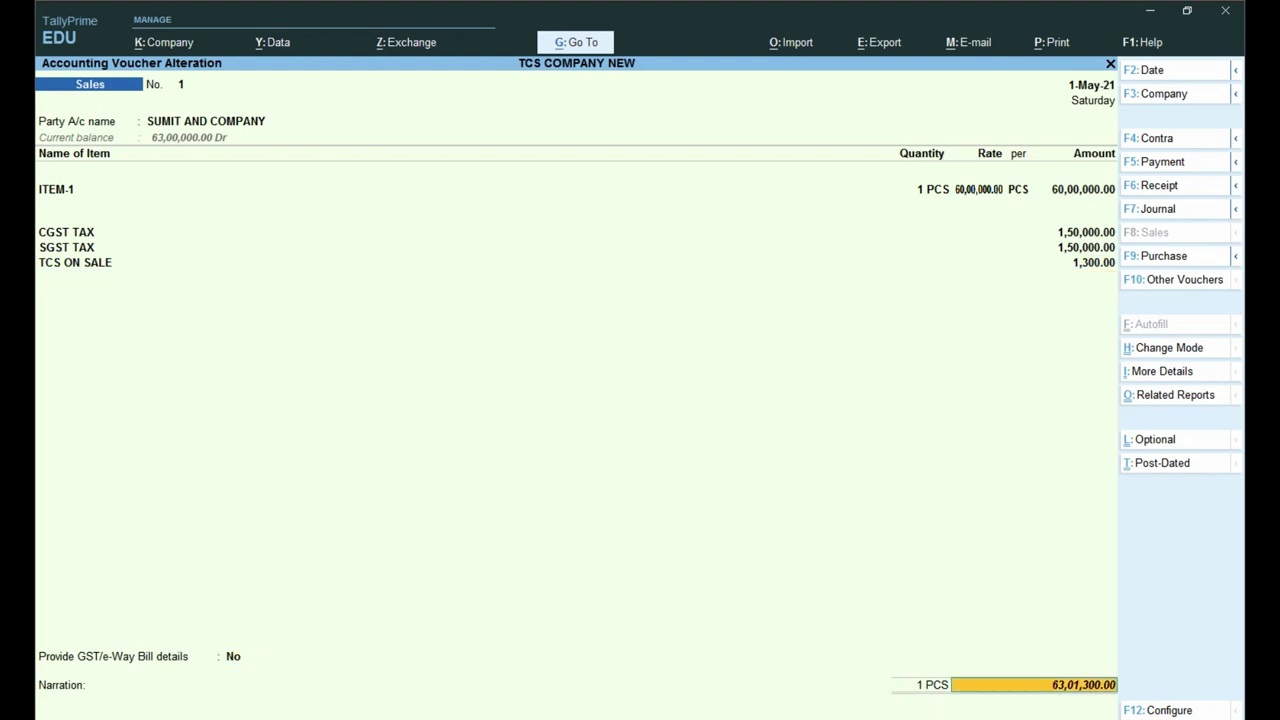
pyautogui.press('Return')
pyautogui.press('Return')
pyautogui.press('Return')
pyautogui.press('Return')
pyautogui.press('Return')
pyautogui.press('Return')
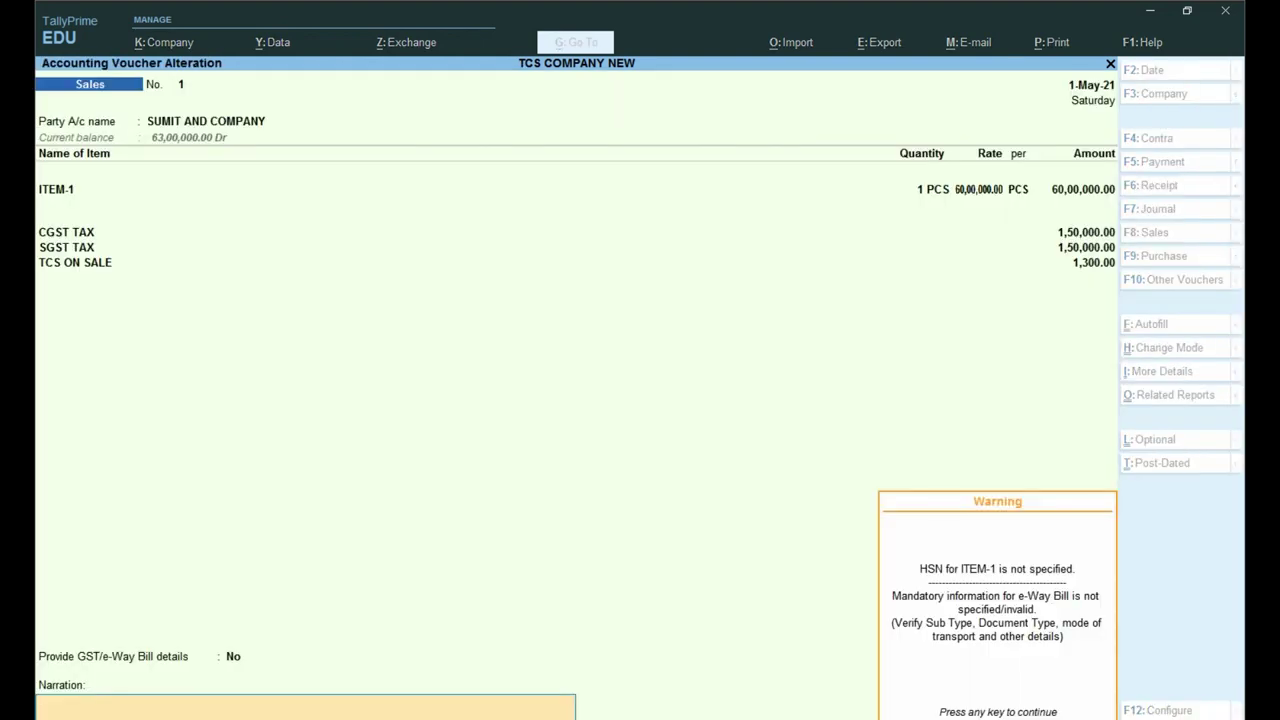
pyautogui.press('Return')
pyautogui.press('Return')
pyautogui.press('Escape')
pyautogui.press('Escape')
pyautogui.press('Escape')
pyautogui.press('d')
pyautogui.press('u')
pyautogui.press('Down')
pyautogui.press('Return')
pyautogui.press('Down')
pyautogui.press('Return')
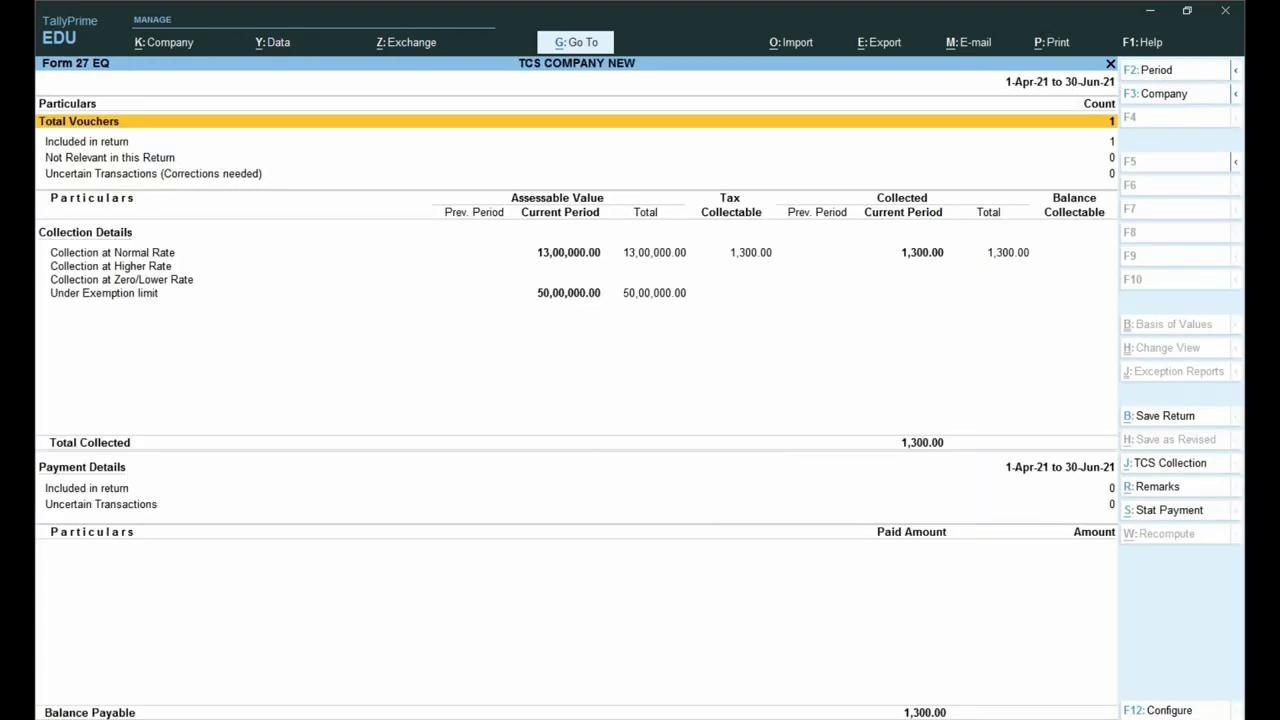
# Step: Set the Form 27EQ period from 1-4-2021 to 31-Mar-22 and select Collection at Normal Rate
pyautogui.press('F2')
pyautogui.press('Return')
pyautogui.write('1-5')
pyautogui.press('Return')
pyautogui.press('F2')
pyautogui.write('1-4')
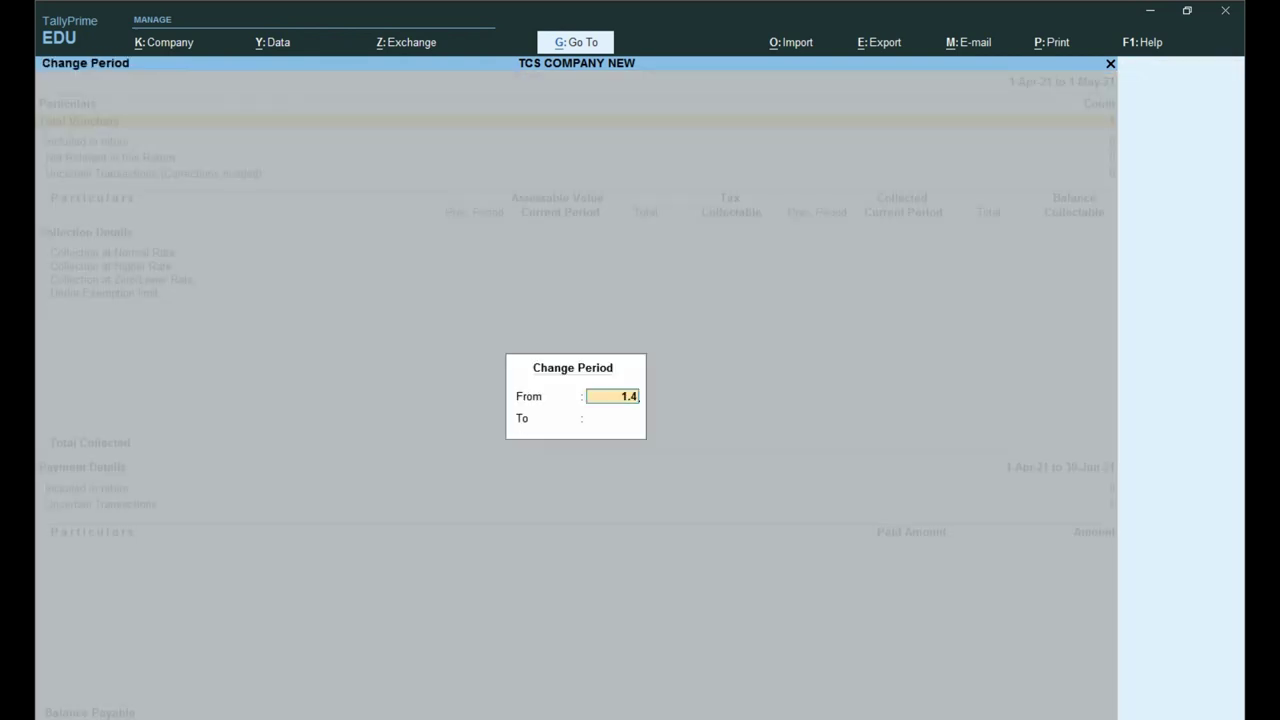
pyautogui.press('Return')
pyautogui.write('31.3')
pyautogui.press('Return')
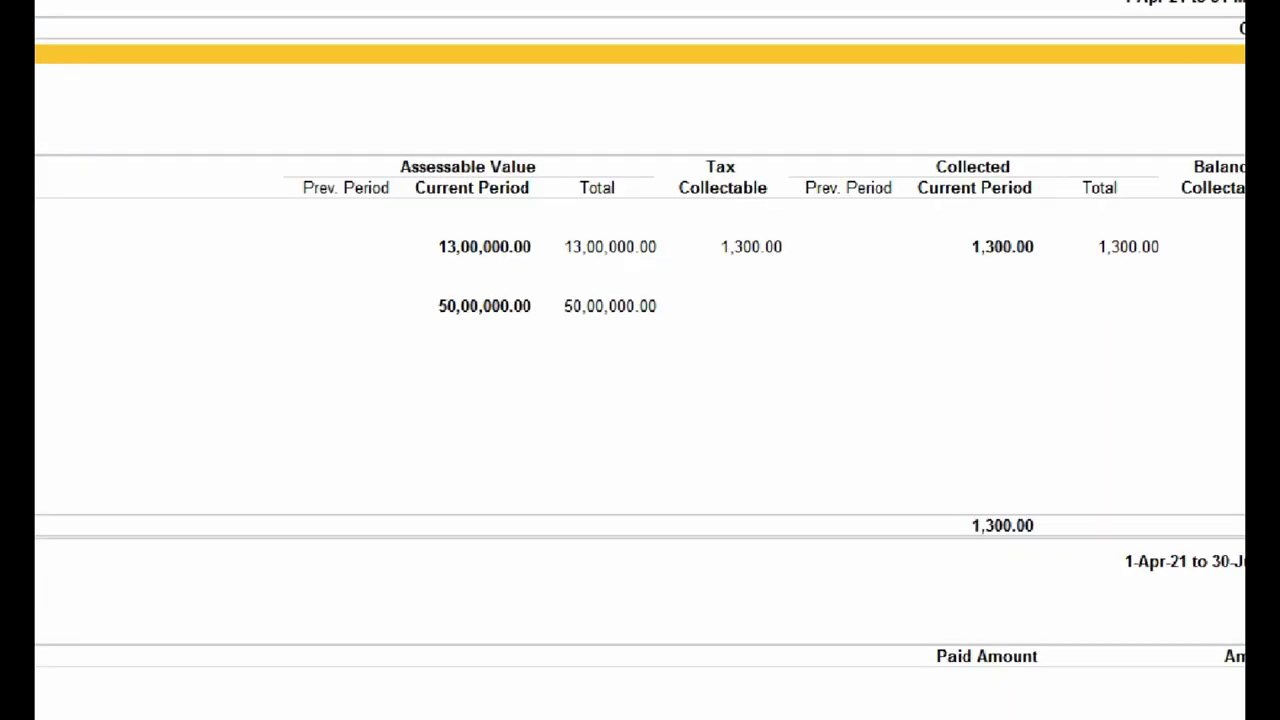
pyautogui.moveTo(684, 220)
pyautogui.mouseDown()
pyautogui.moveTo(806, 263)
pyautogui.moveTo(881, 270)
pyautogui.mouseUp()
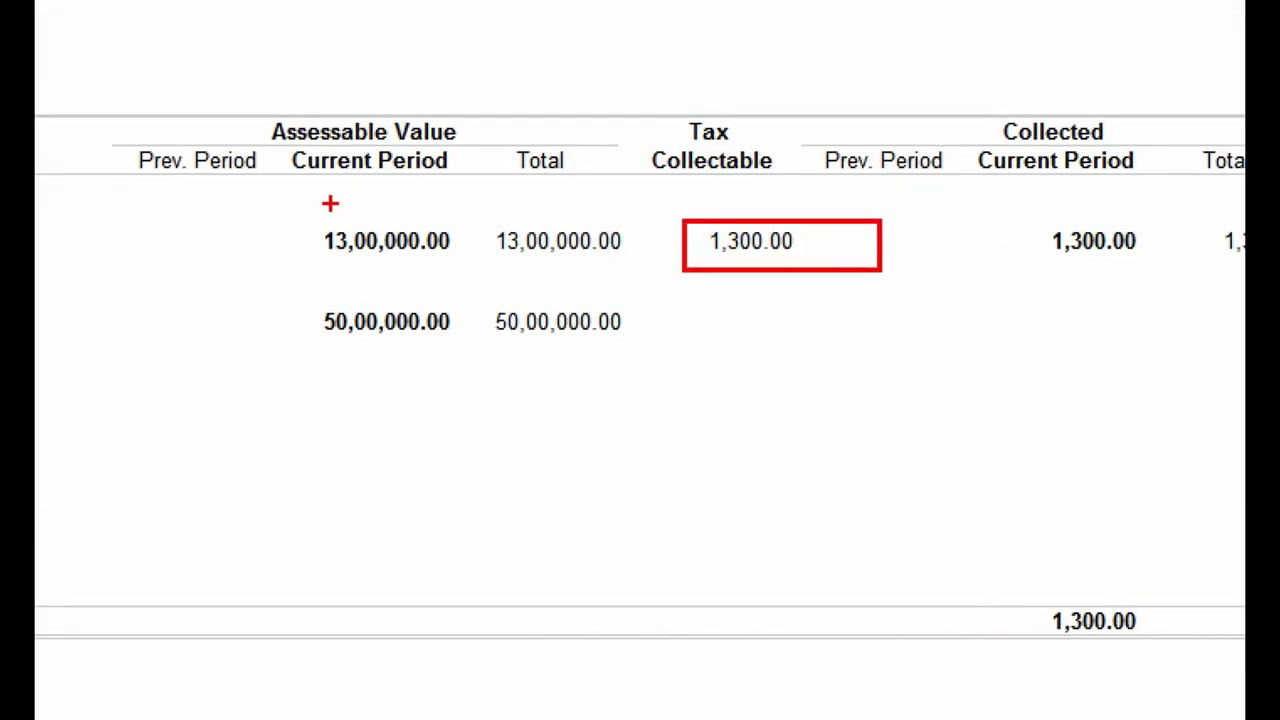
pyautogui.moveTo(262, 212); pyautogui.dragTo(652, 260)
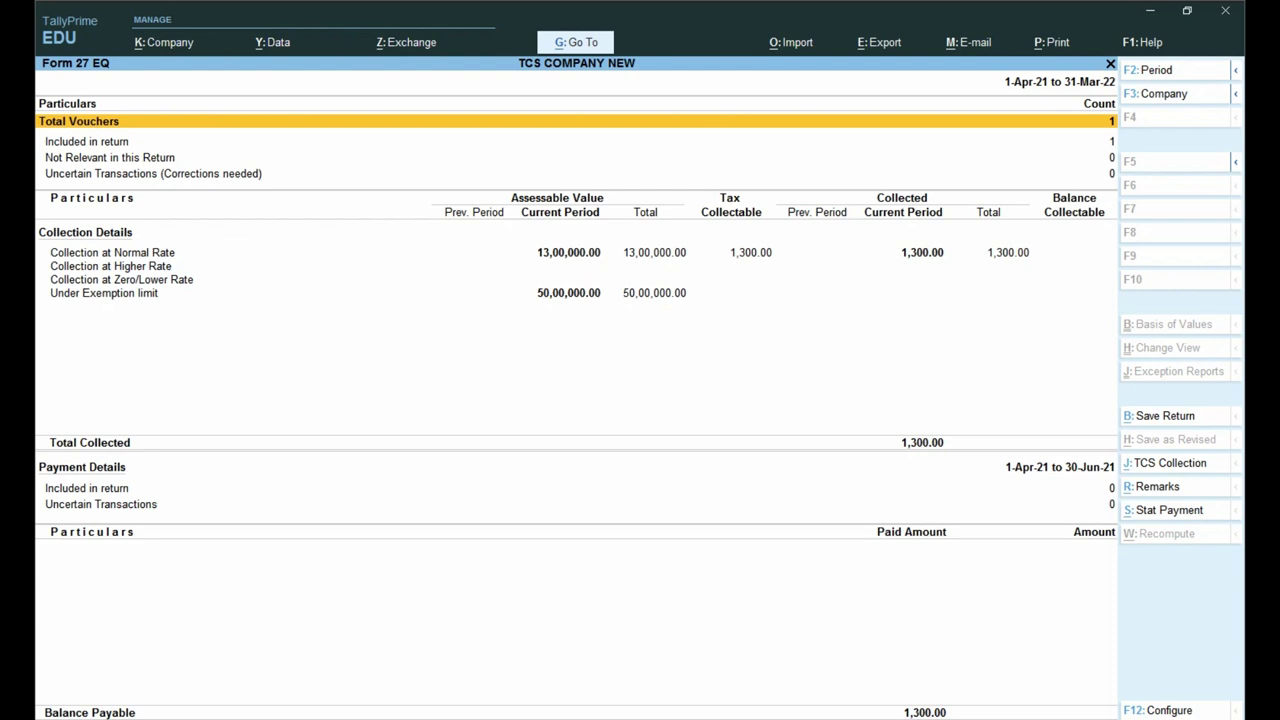
pyautogui.click(112, 252)
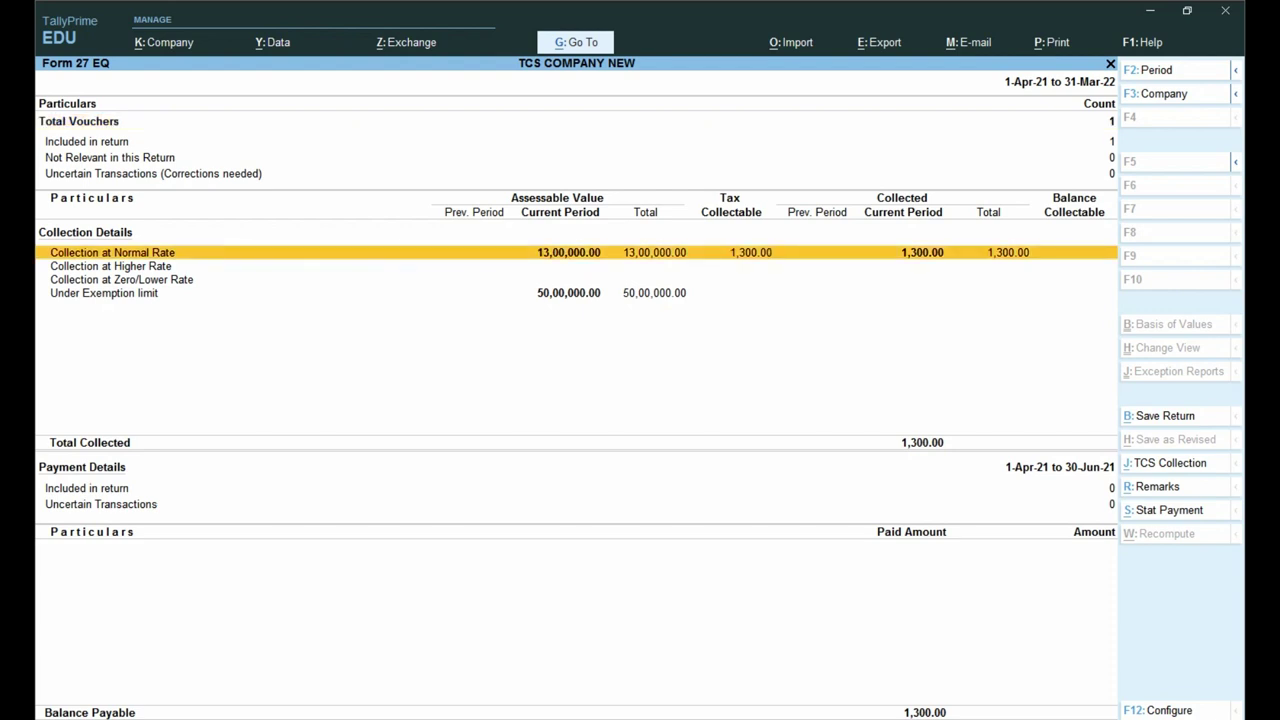
# Step: Drill into Collection at Normal Rate, delete the sales voucher with Alt+D, and return to Gateway
pyautogui.press('Return')
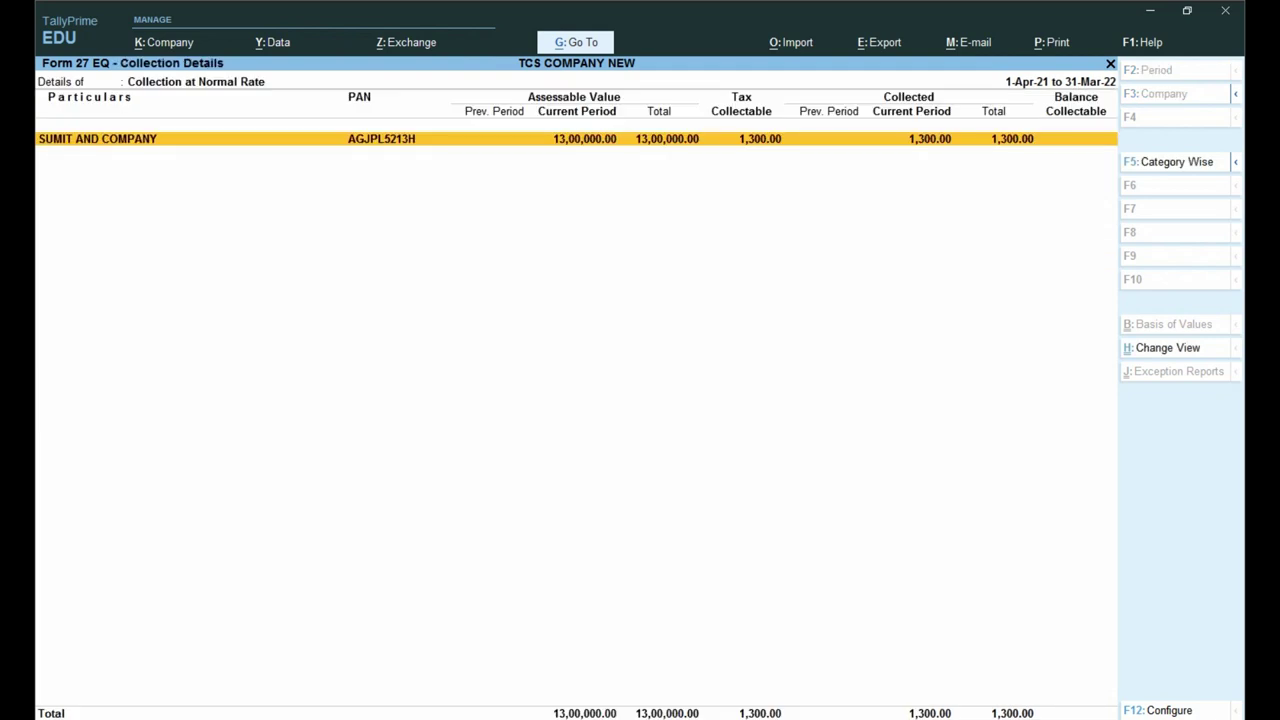
pyautogui.press('Return')
pyautogui.press('Return')
pyautogui.press('Return')
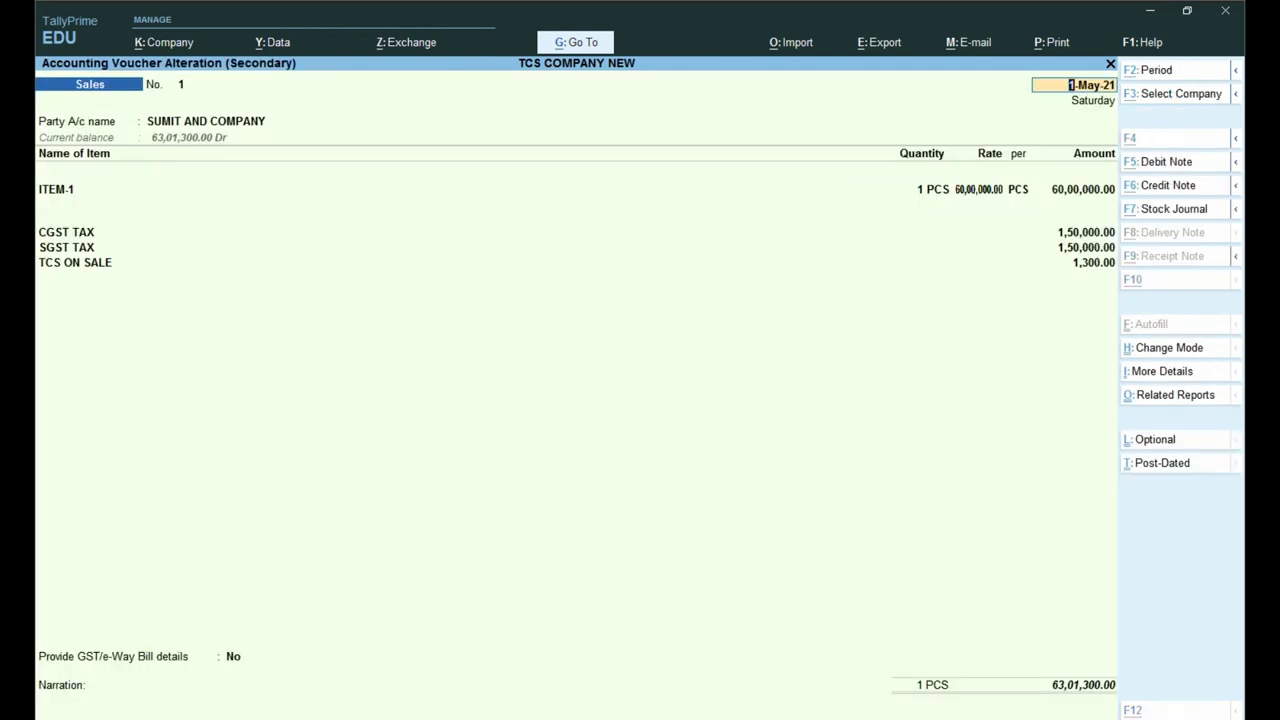
pyautogui.hotkey('alt', 'd')
pyautogui.press('y')
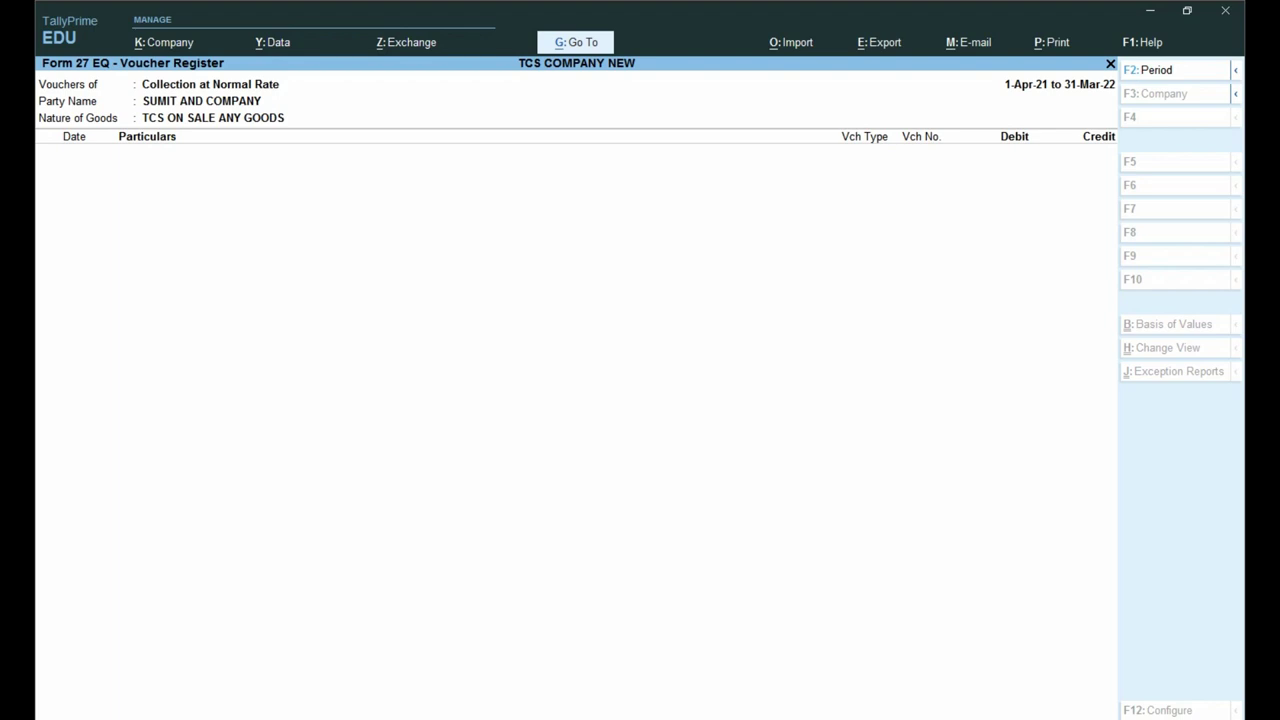
pyautogui.press('Escape')
pyautogui.press('Escape')
pyautogui.press('Escape')
pyautogui.press('Escape')
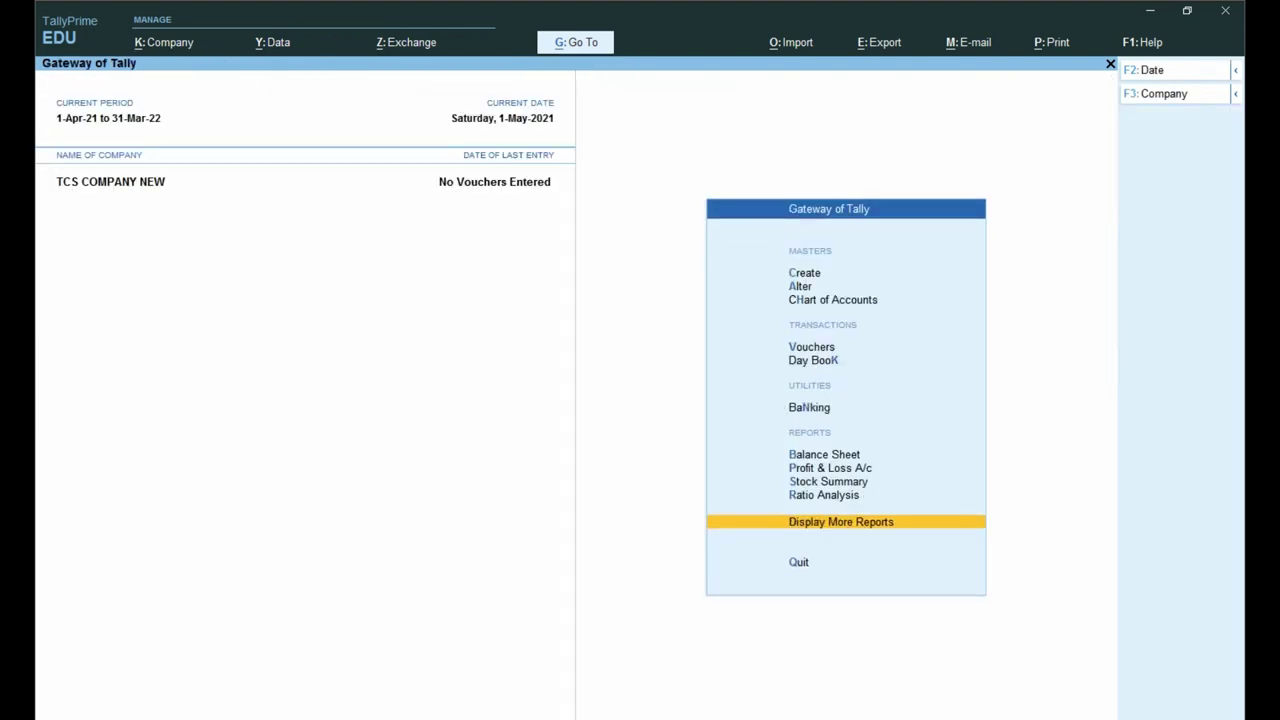
# Step: Start a new receipt voucher with SUMIT AND COMPANY as the credited party
pyautogui.press('v')
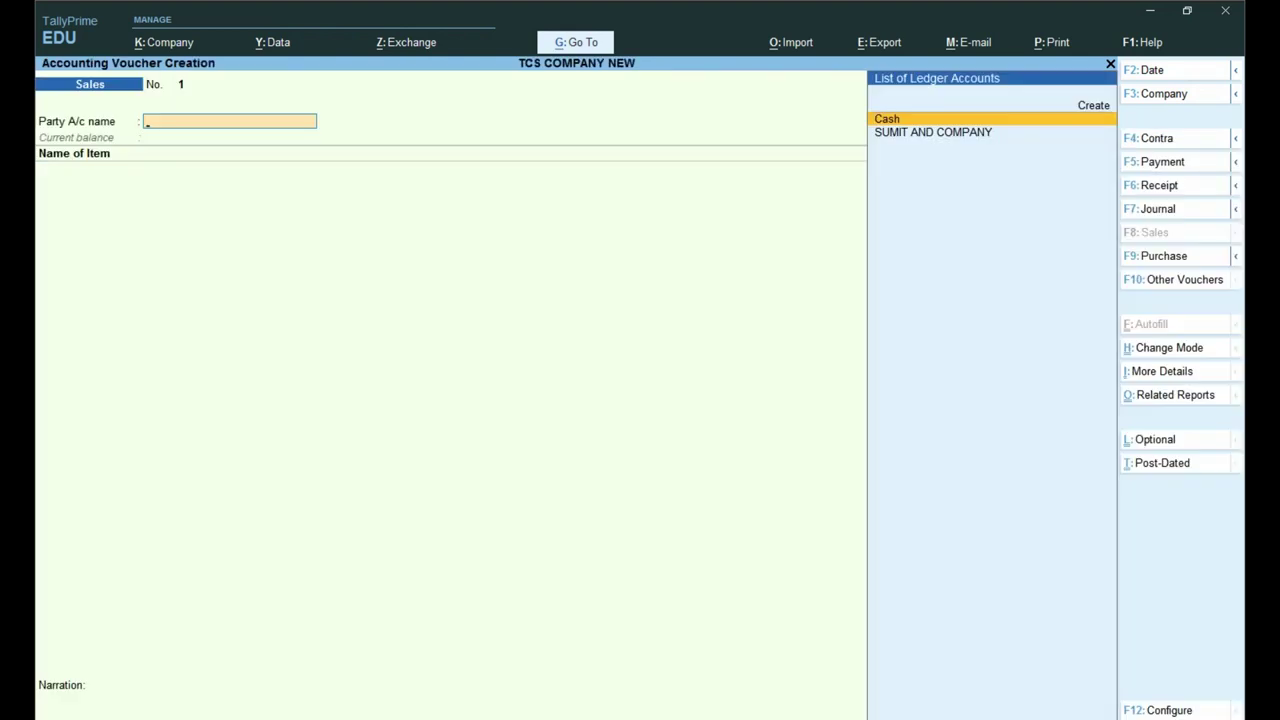
pyautogui.press('F6')
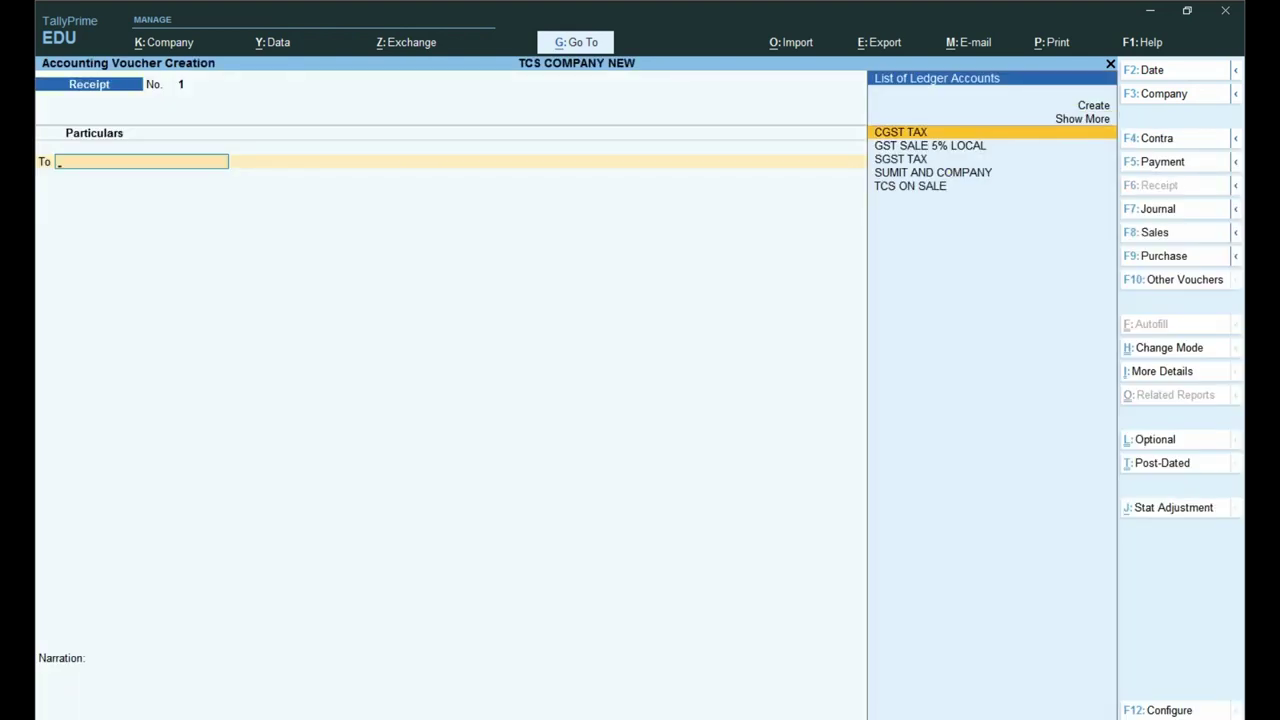
pyautogui.press('Down')
pyautogui.press('Down')
pyautogui.press('Down')
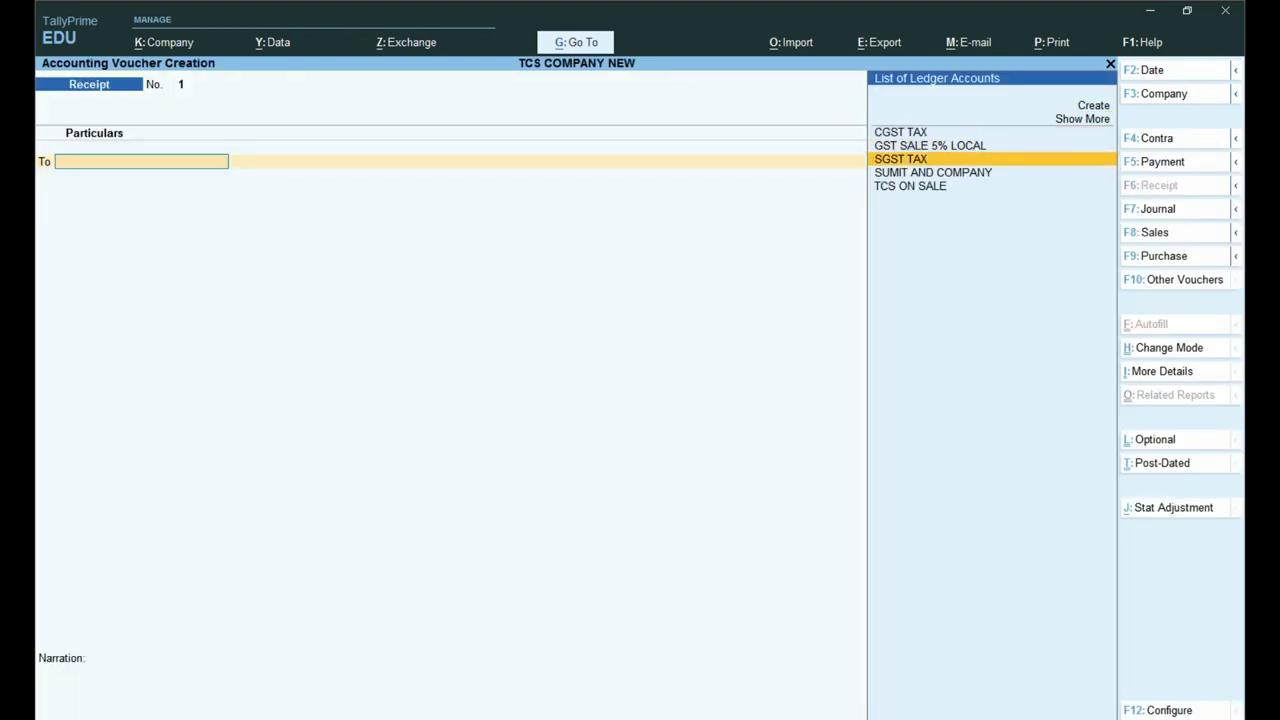
pyautogui.press('Return')
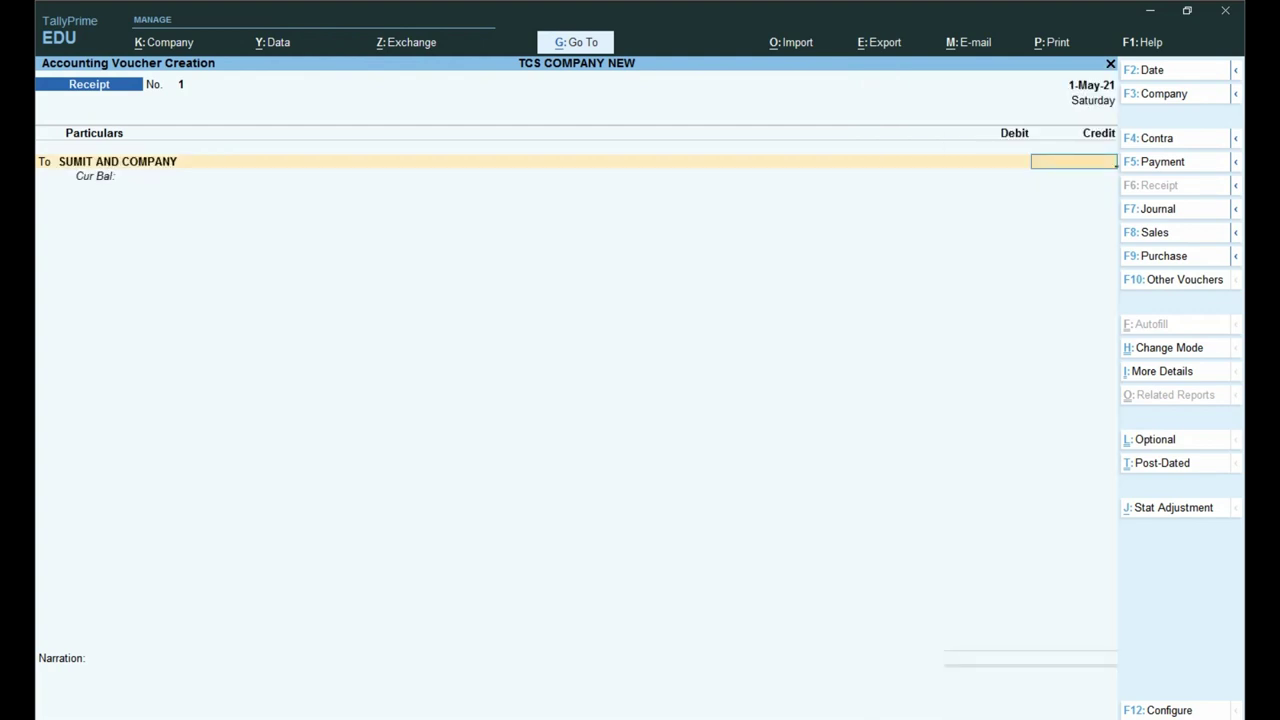
# Step: Credit SUMIT AND COMPANY 55,00,000.00 On Account, correcting the first-entered 5,50,000
pyautogui.write('550000')
pyautogui.press('Return')
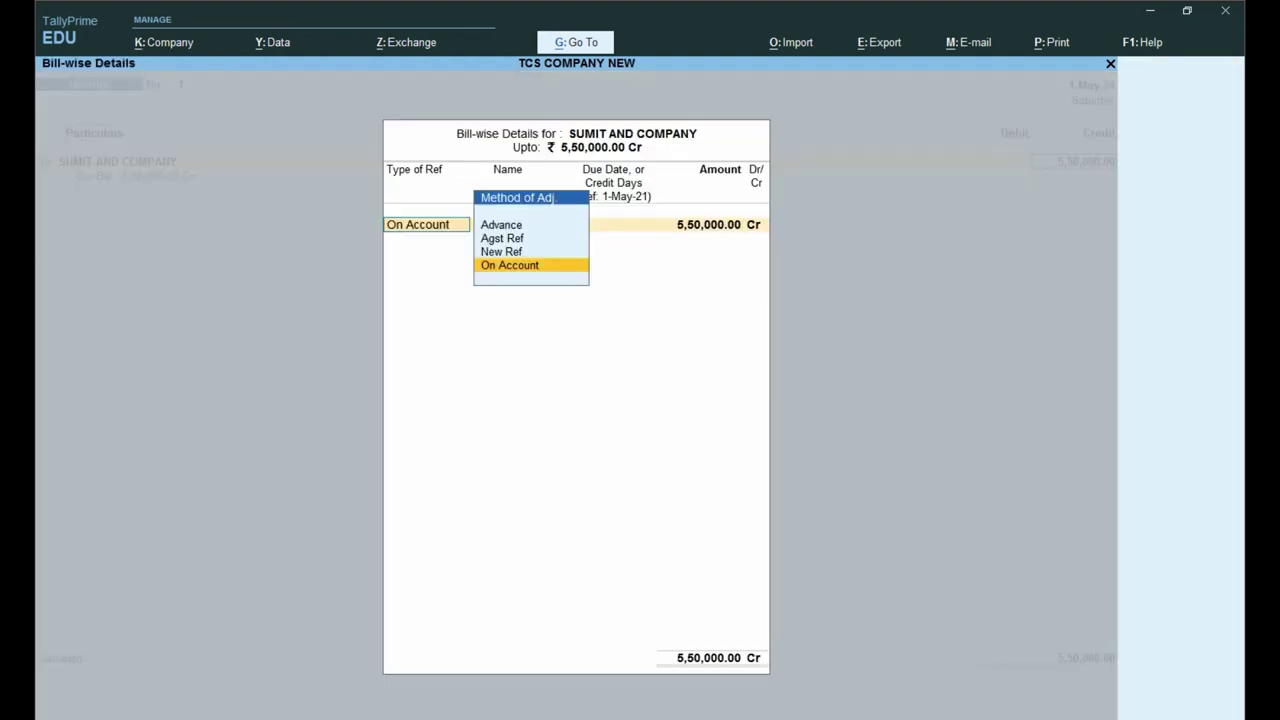
pyautogui.press('Return')
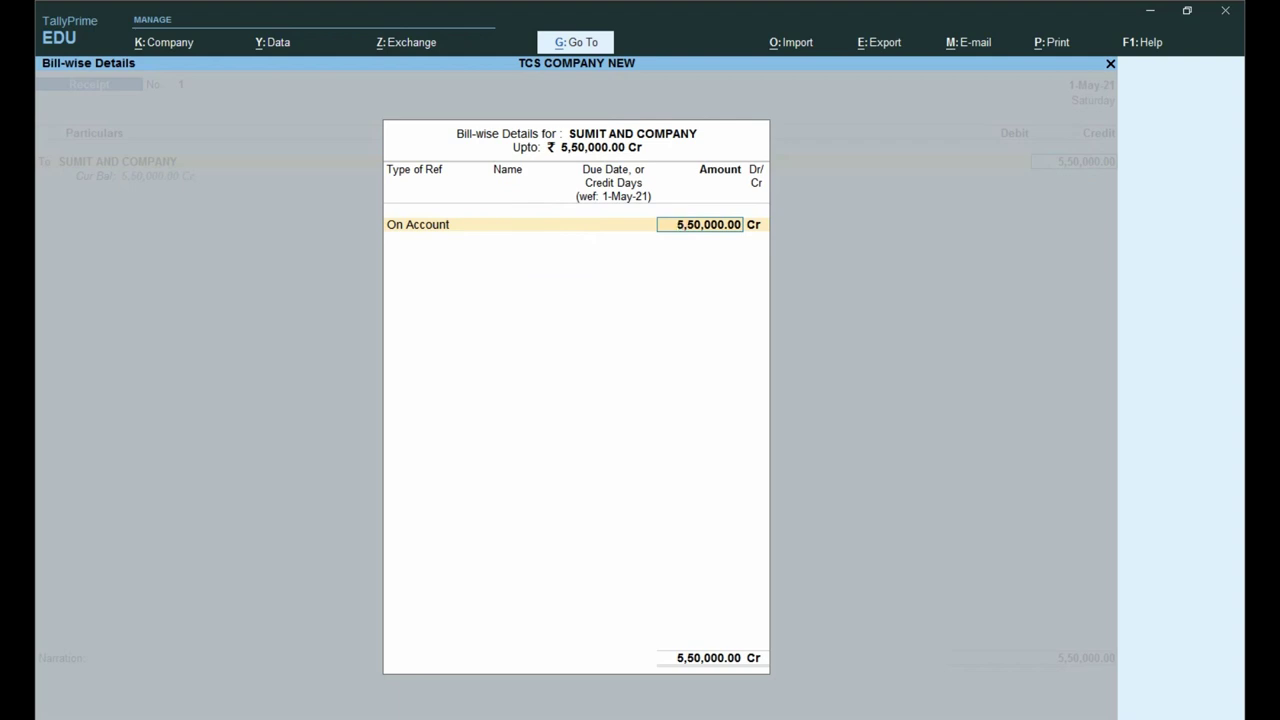
pyautogui.press('Return')
pyautogui.write('5500000')
pyautogui.press('Return')
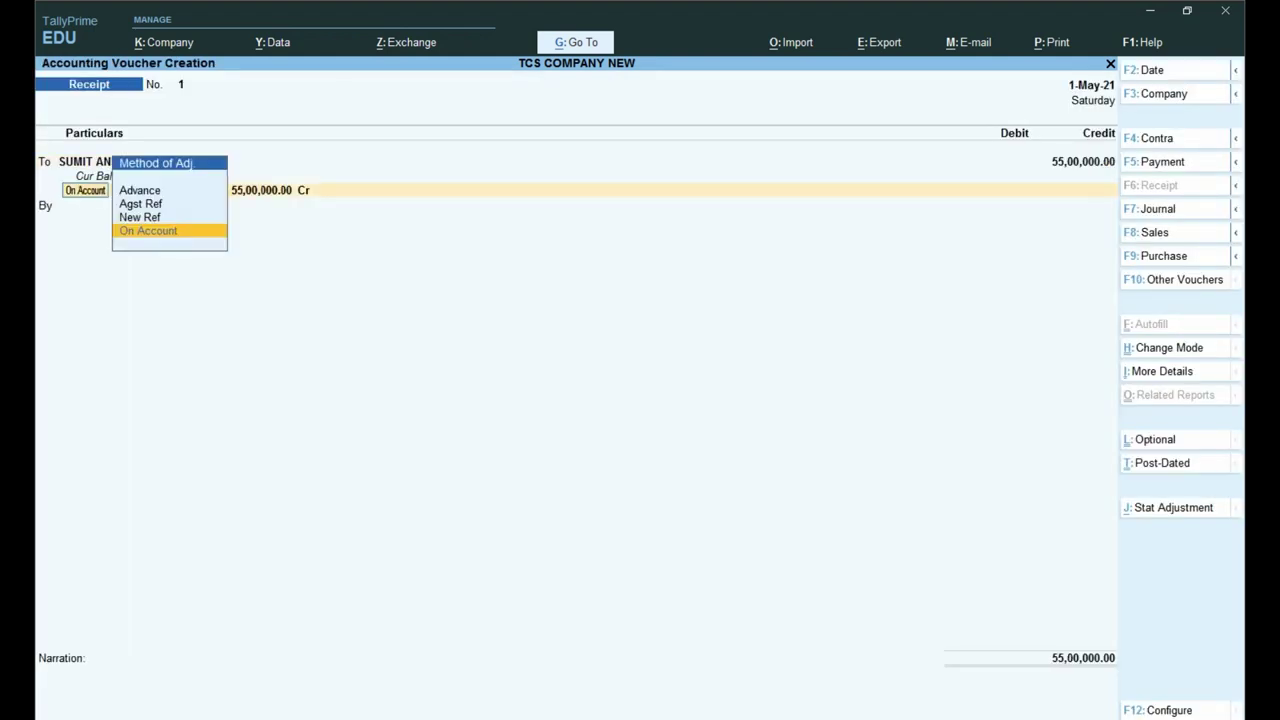
pyautogui.press('Return')
pyautogui.press('Return')
pyautogui.press('Return')
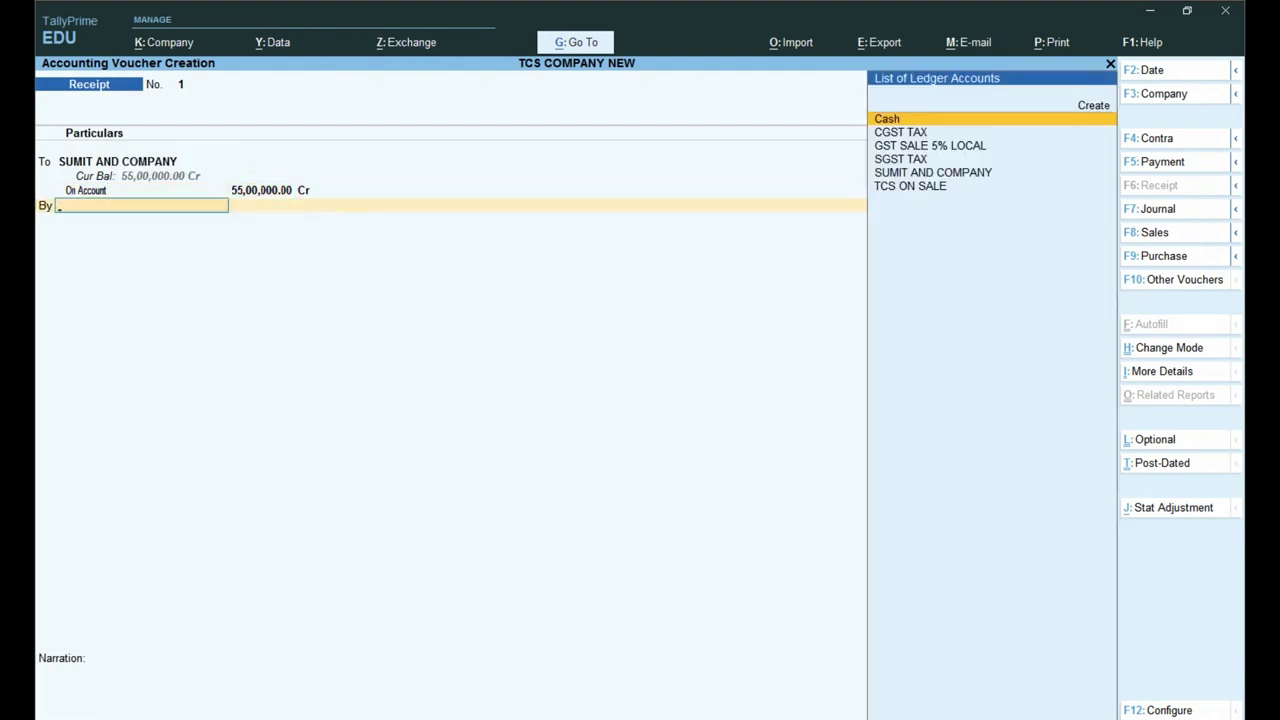
# Step: Create a BANK OF INDIA ledger under Bank Accounts as the receipt's debit ledger
pyautogui.hotkey('alt', 'c')
pyautogui.write('BANK')
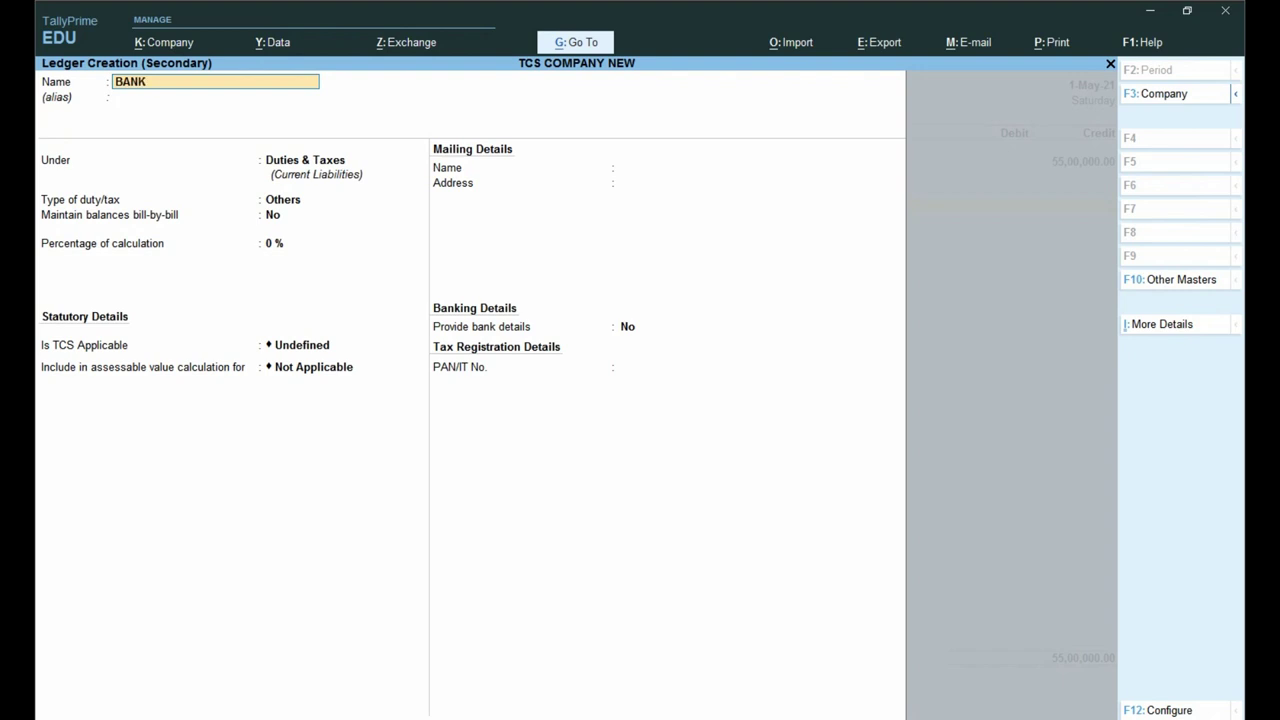
pyautogui.write(' OF INDIA')
pyautogui.press('Return')
pyautogui.write('BANK')
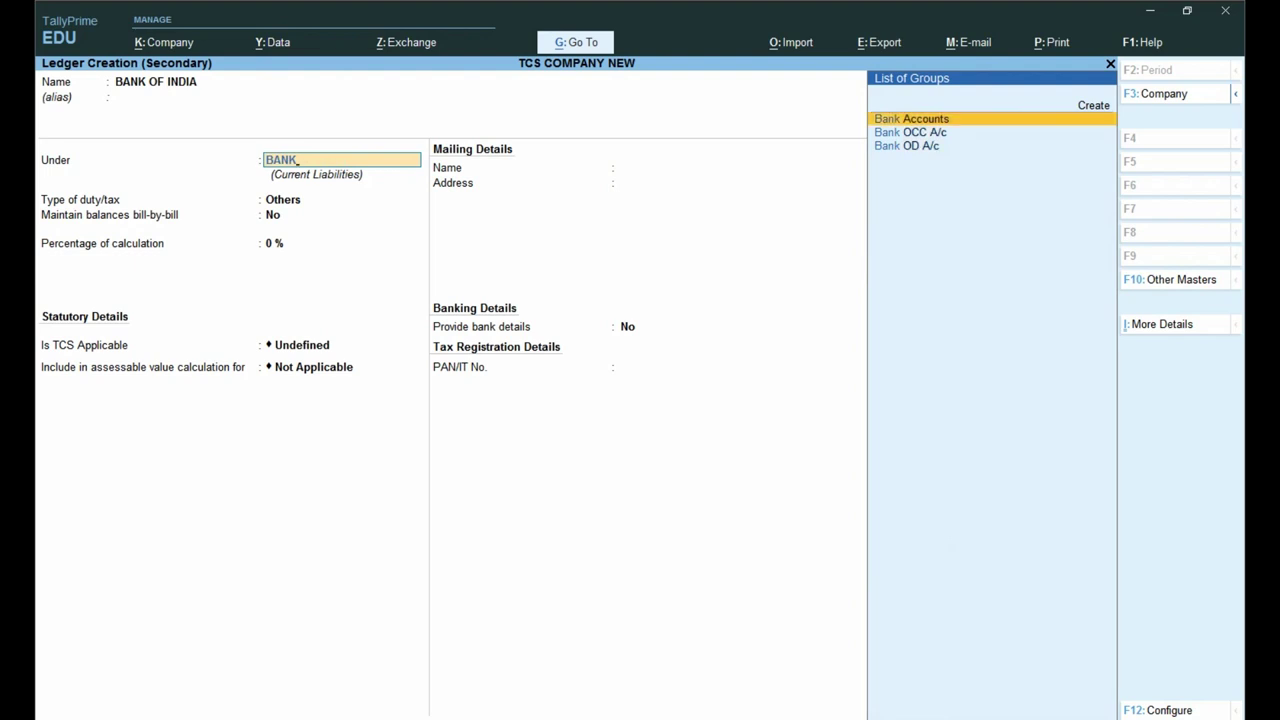
pyautogui.press('Return')
pyautogui.press('Return')
pyautogui.press('Return')
pyautogui.press('Return')
pyautogui.press('Return')
pyautogui.press('Return')
pyautogui.press('alt')
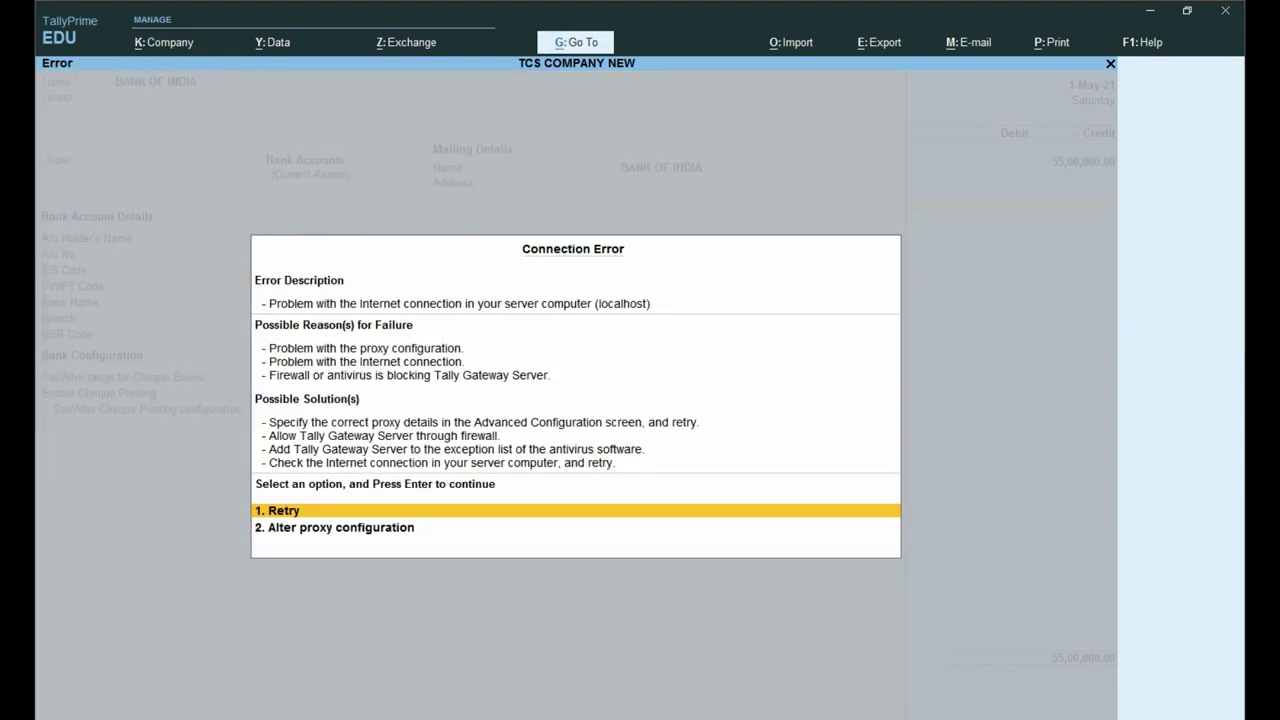
pyautogui.press('Return')
pyautogui.hotkey('ctrl', 'a')
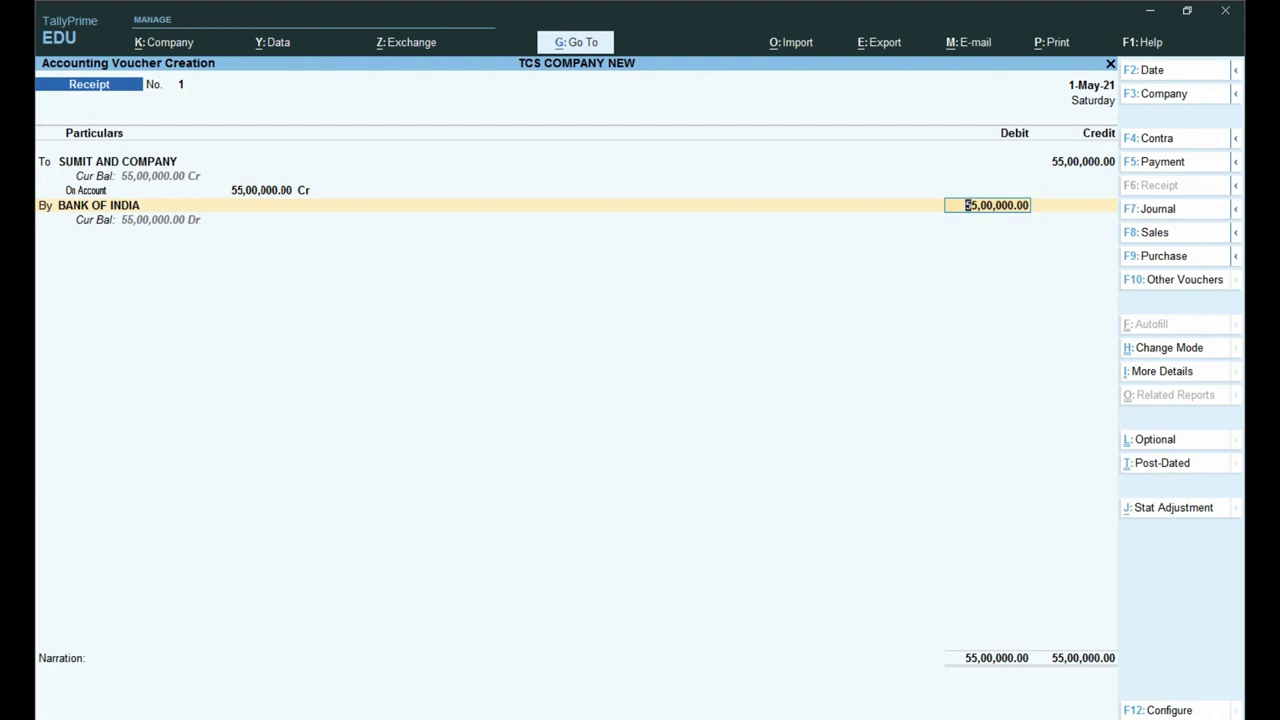
# Step: Allocate the 55,00,000.00 to TCS ON SALE ANY GOODS and save the receipt
pyautogui.press('Return')
pyautogui.press('Return')
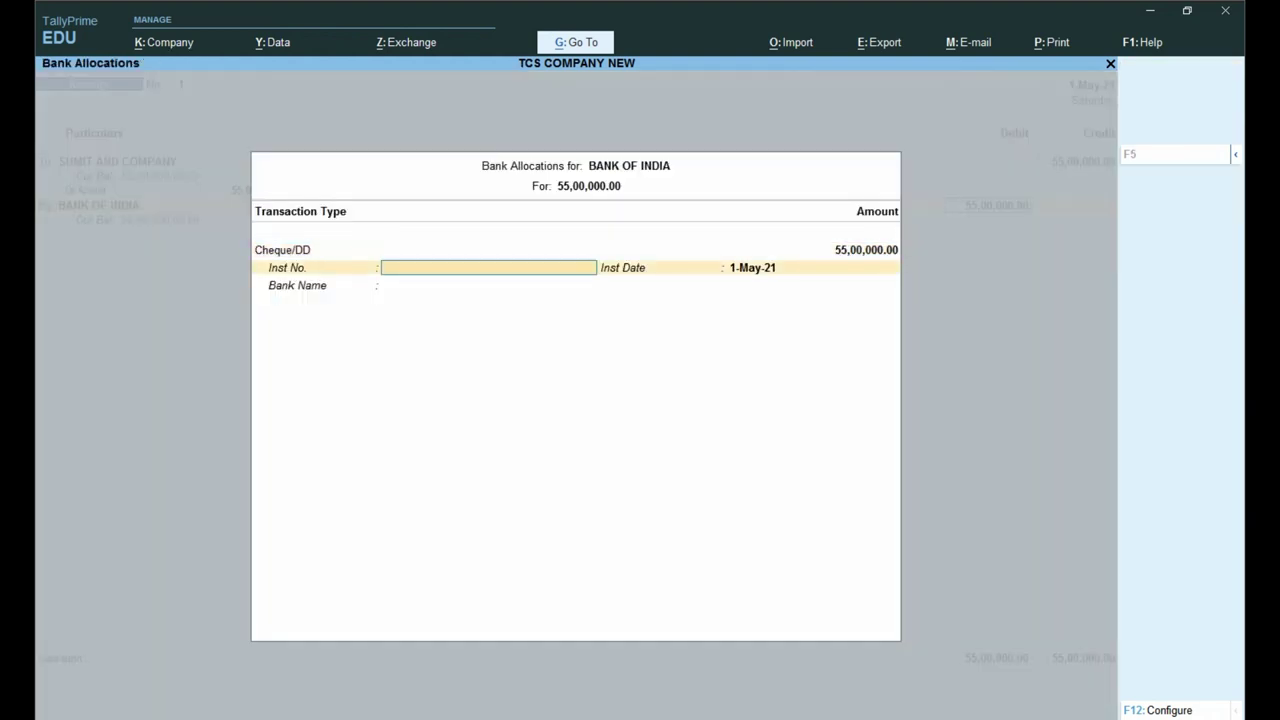
pyautogui.press('Return')
pyautogui.hotkey('ctrl', 'a')
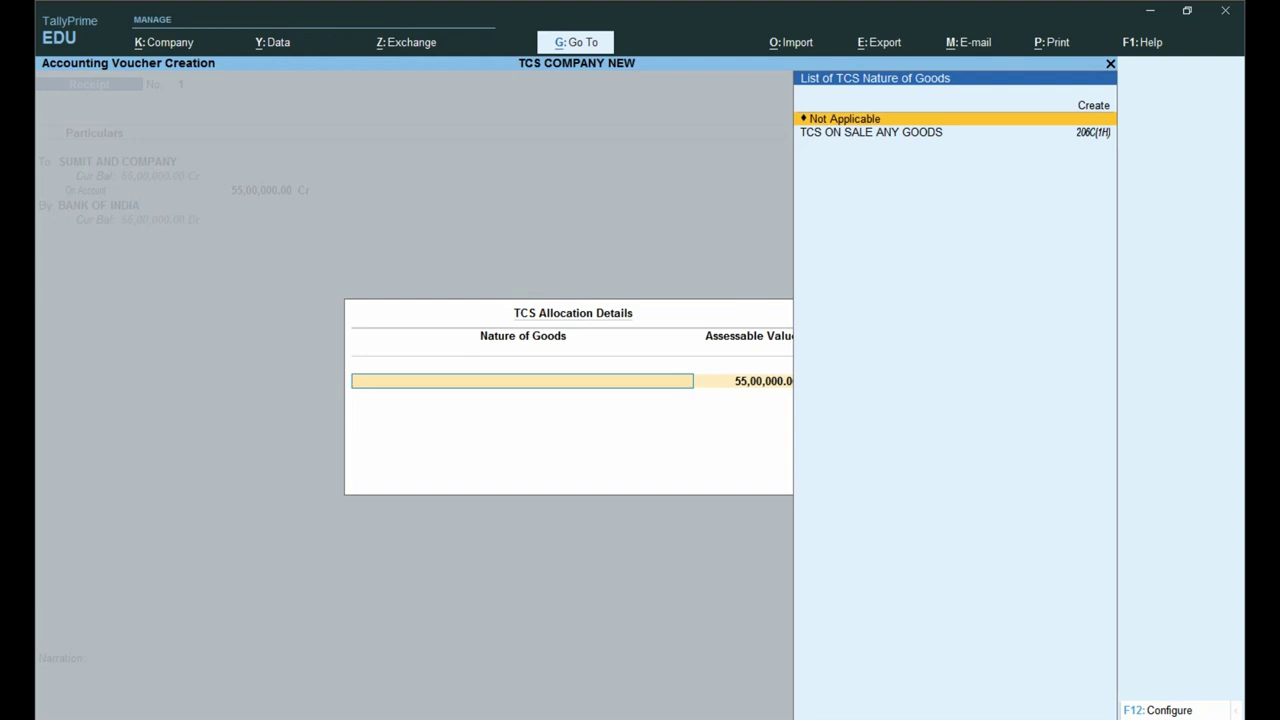
pyautogui.press('Down')
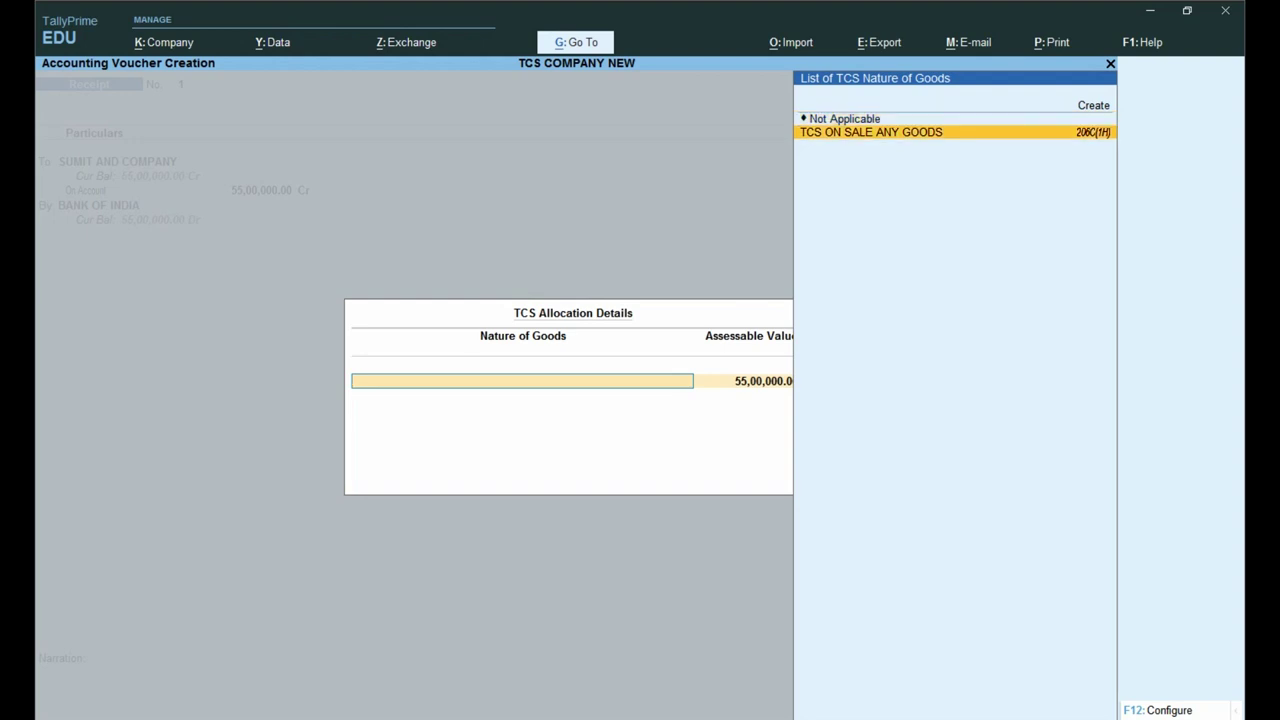
pyautogui.press('Return')
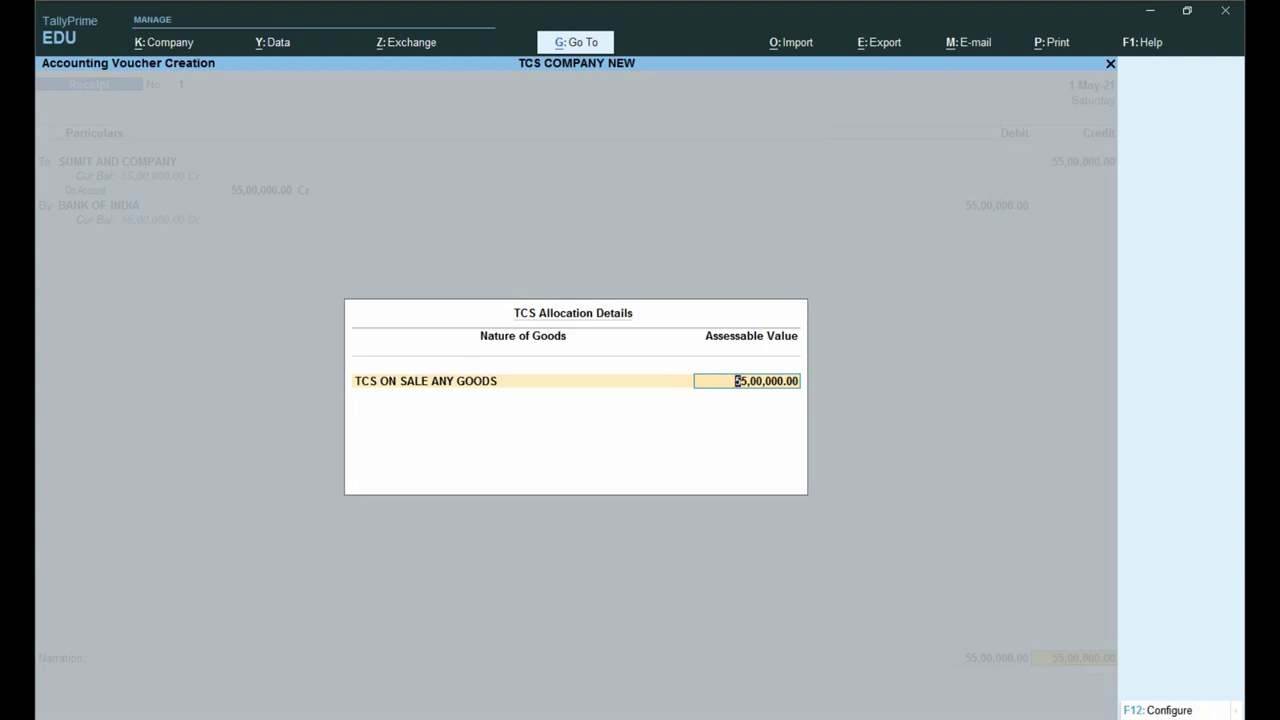
pyautogui.press('Return')
pyautogui.press('Return')
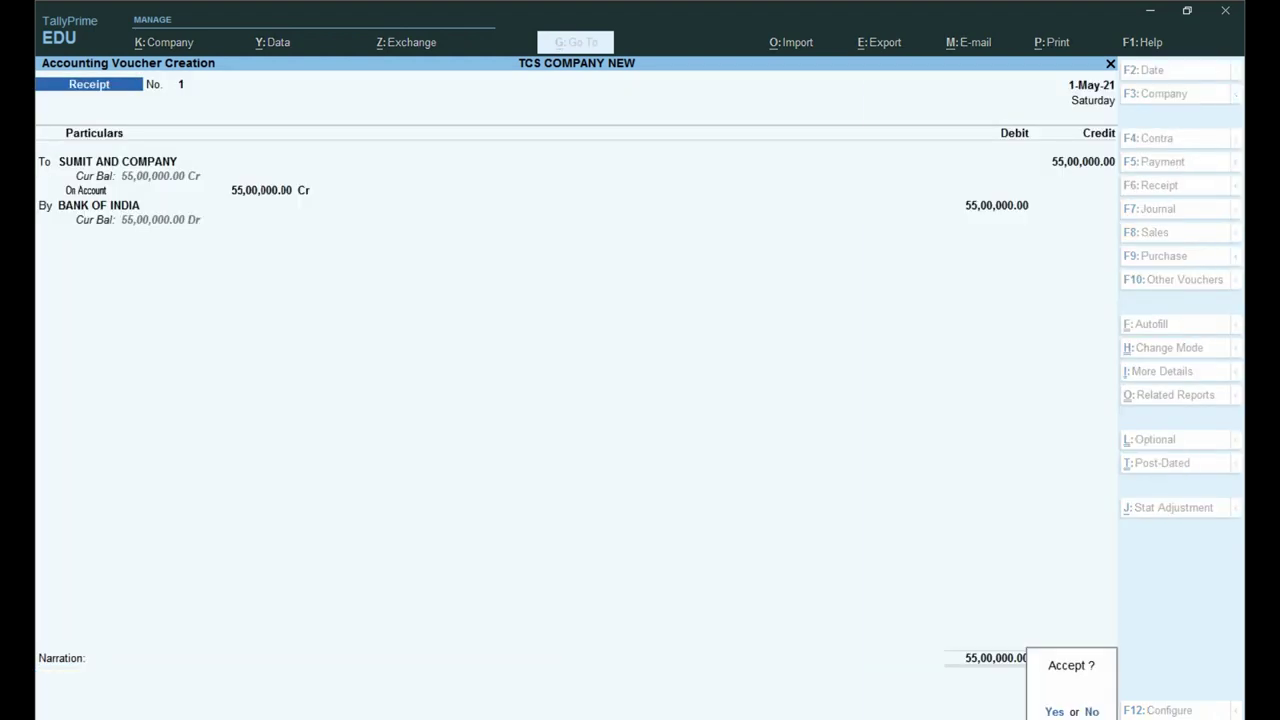
pyautogui.press('Return')
pyautogui.press('Escape')
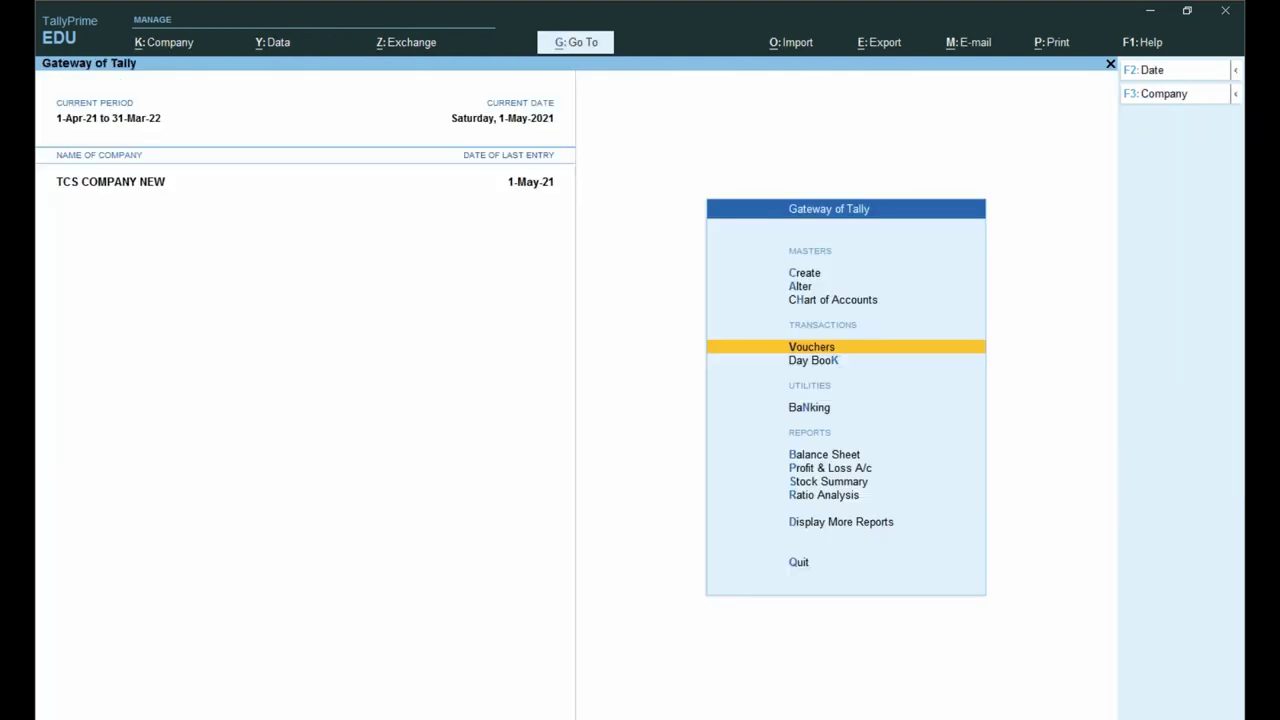
# Step: Open Form 27EQ from Display More Reports > Statutory Reports > TCS Reports
pyautogui.press('Up')
pyautogui.press('Up')
pyautogui.press('Up')
pyautogui.press('d')
pyautogui.press('u')
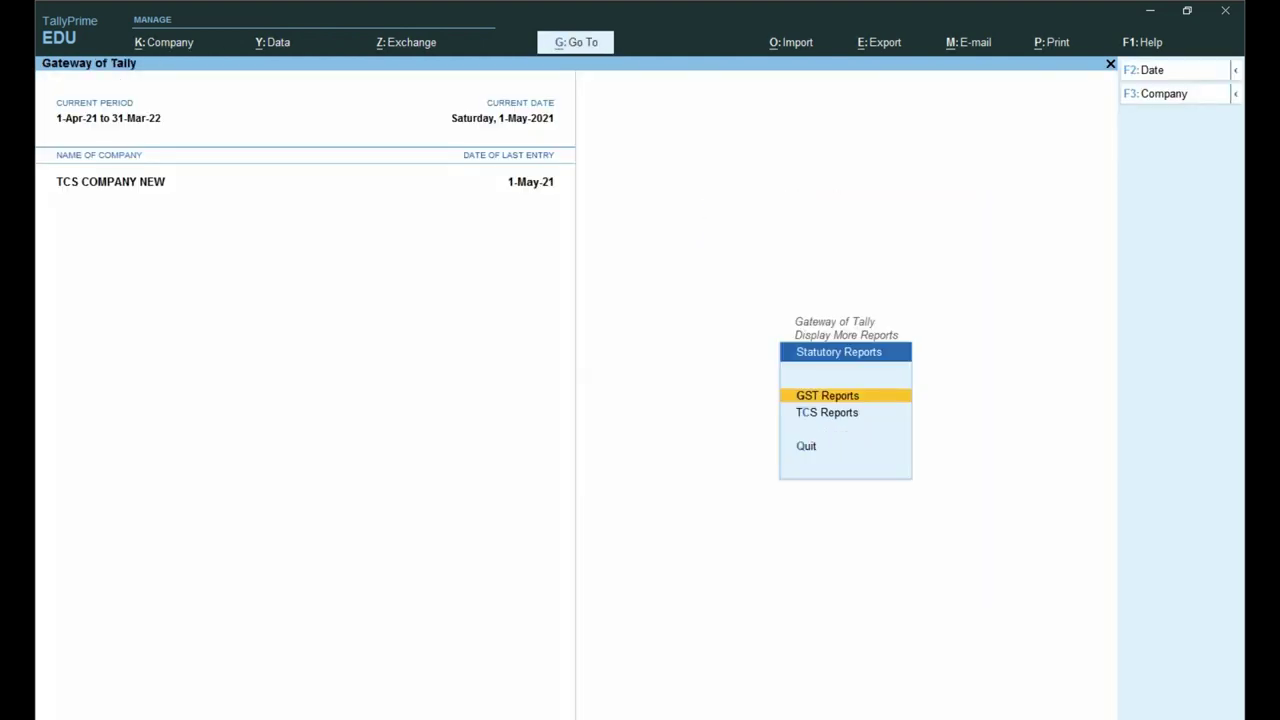
pyautogui.press('Down')
pyautogui.press('Return')
pyautogui.press('Down')
pyautogui.press('Return')
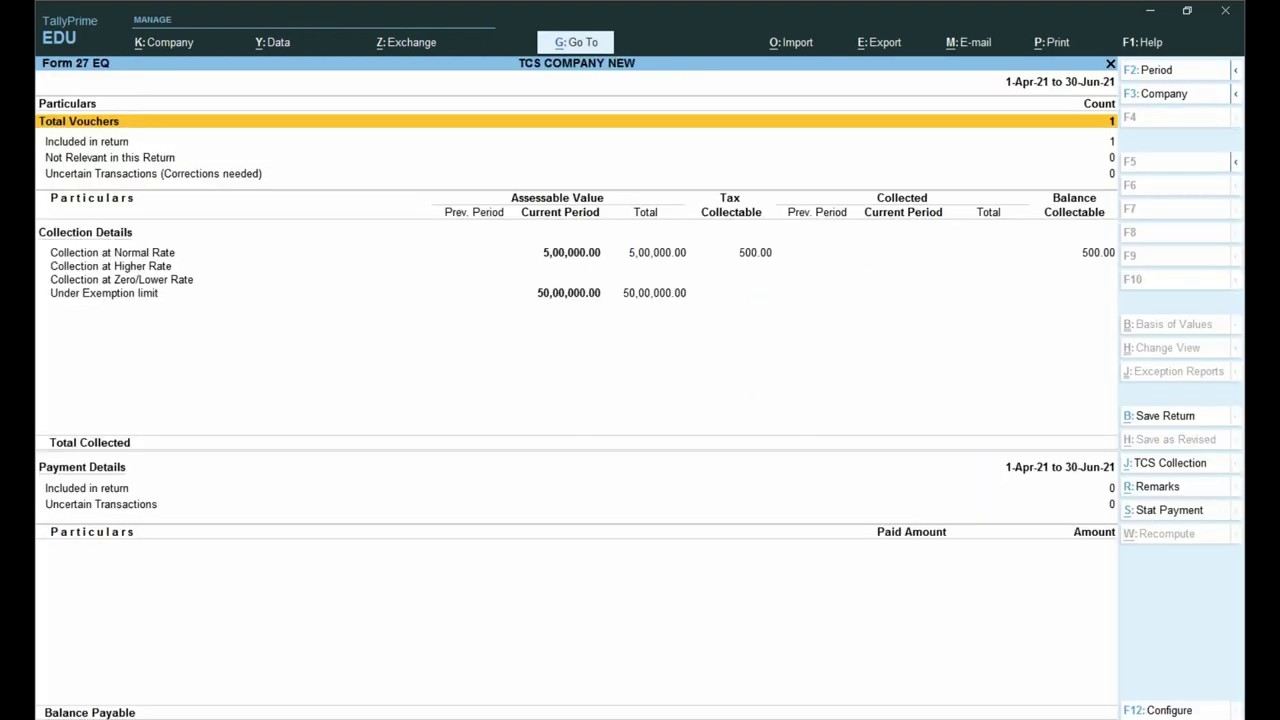
# Step: Review Form 27EQ's 5,00,000.00 normal-rate, 500.00 collectable and 50,00,000.00 exemption-limit figures
pyautogui.press('ctrl')
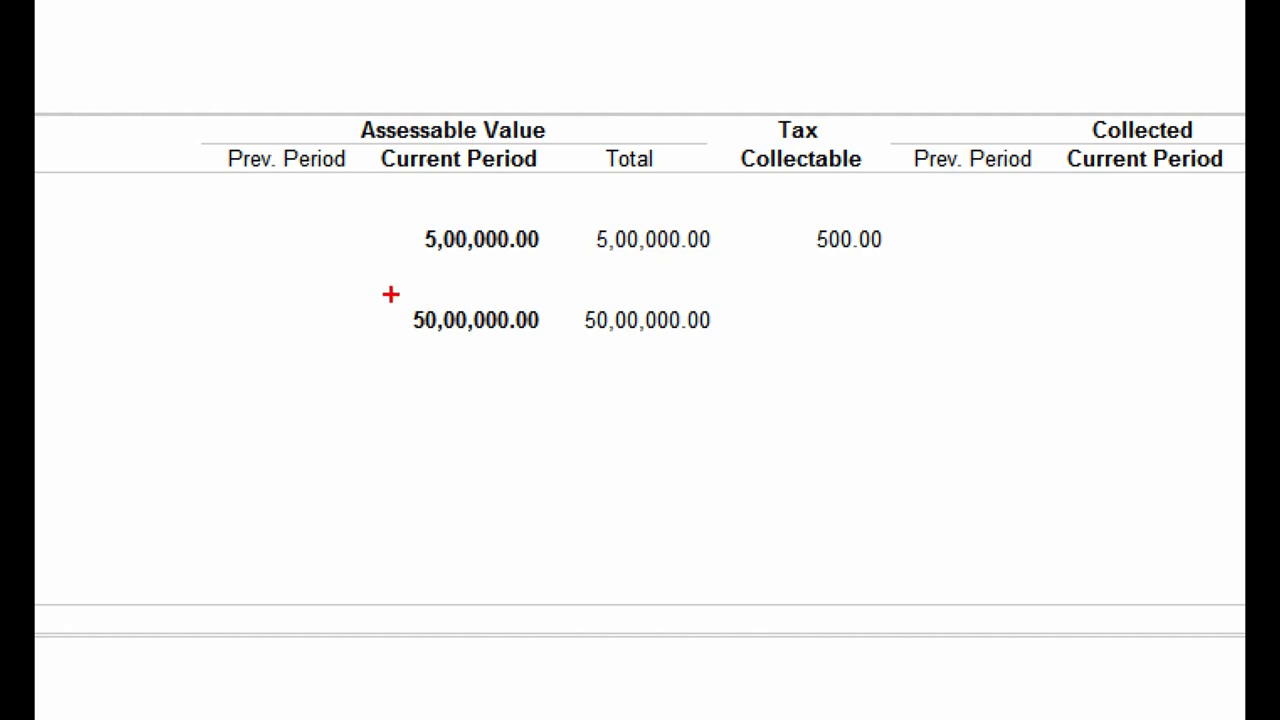
pyautogui.moveTo(370, 291); pyautogui.dragTo(912, 392)
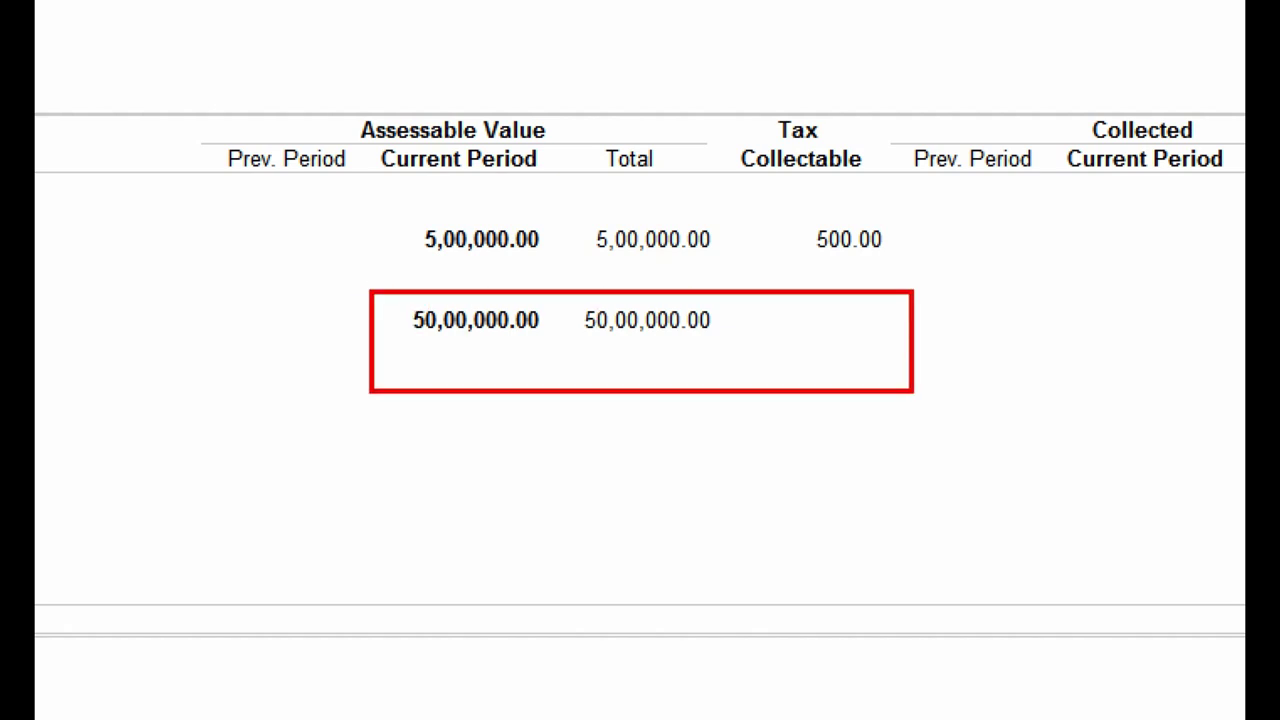
pyautogui.moveTo(385, 200)
pyautogui.mouseDown()
pyautogui.moveTo(440, 242)
pyautogui.moveTo(993, 273)
pyautogui.mouseUp()
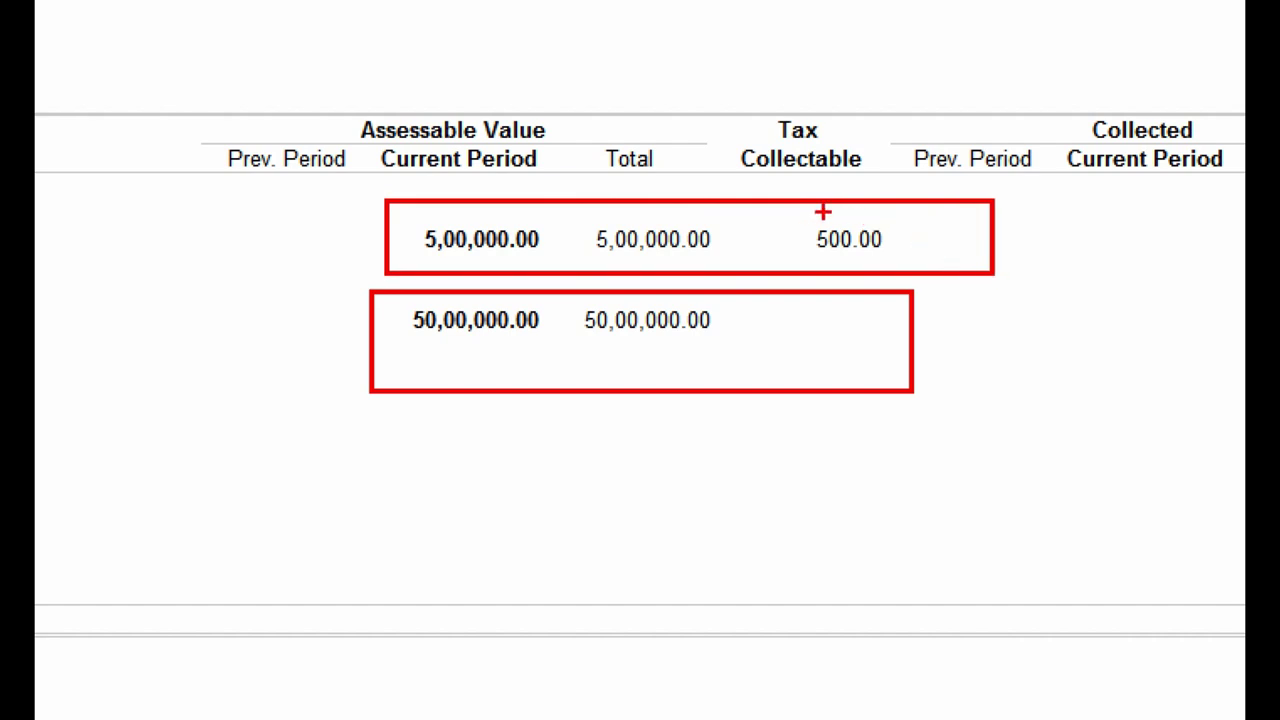
pyautogui.moveTo(774, 195); pyautogui.dragTo(942, 276)
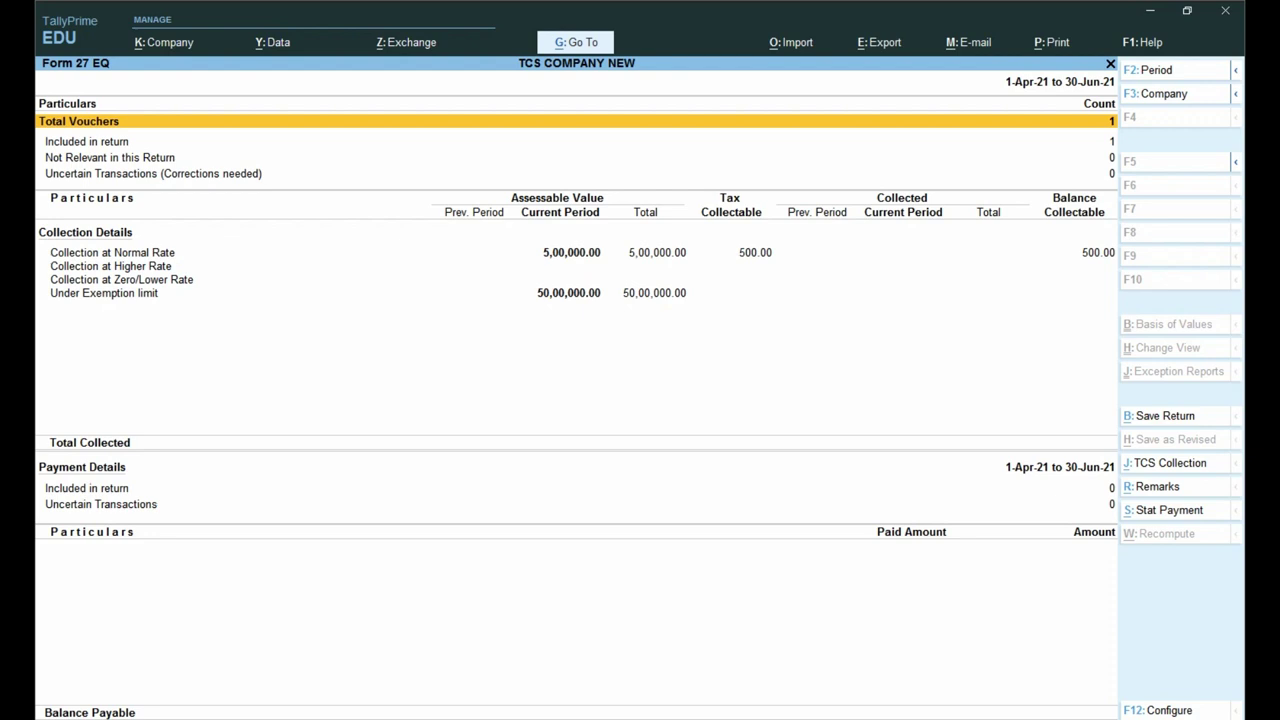
pyautogui.click(112, 252)
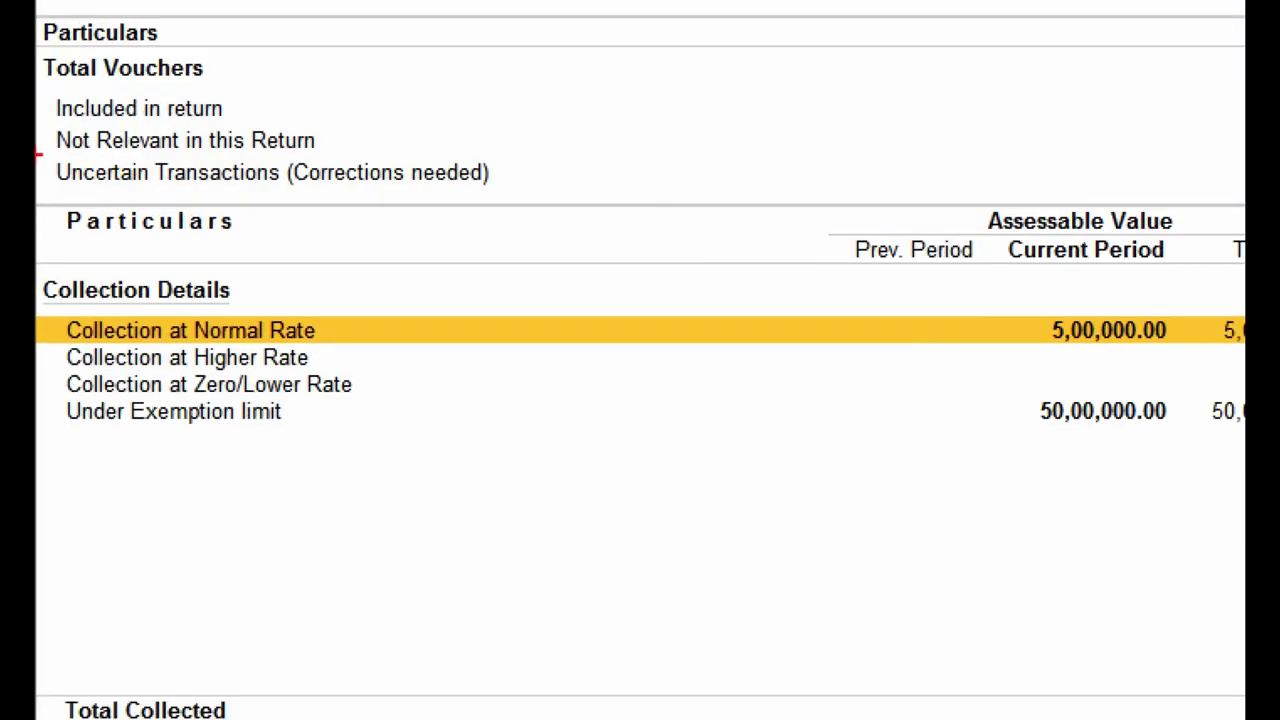
pyautogui.moveTo(38, 153); pyautogui.dragTo(603, 200)
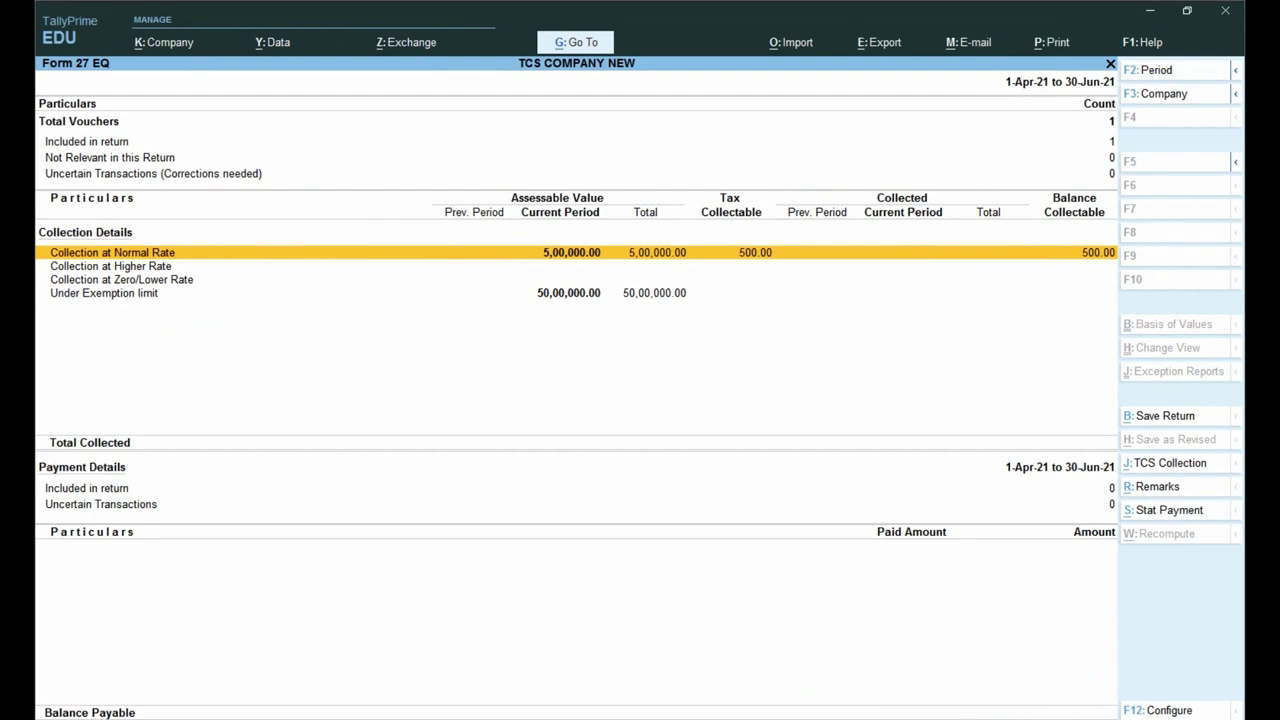
pyautogui.press('ctrl')
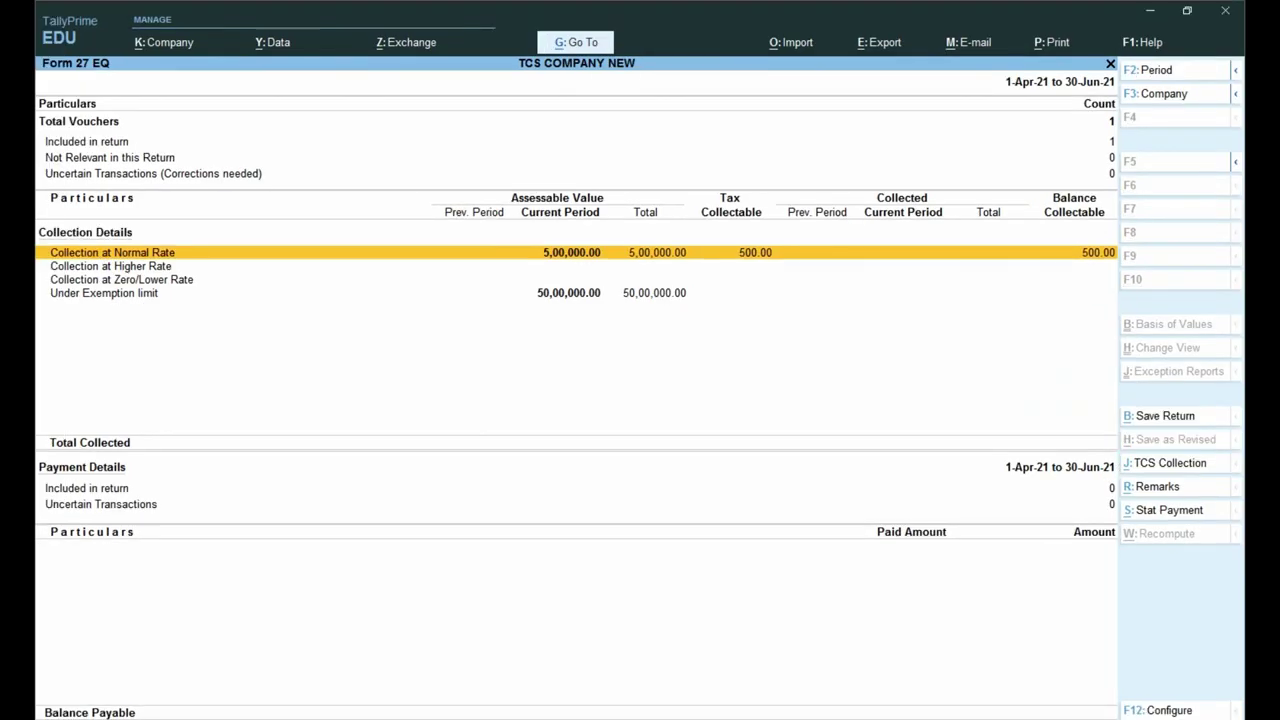
pyautogui.hotkey('alt', 'j')
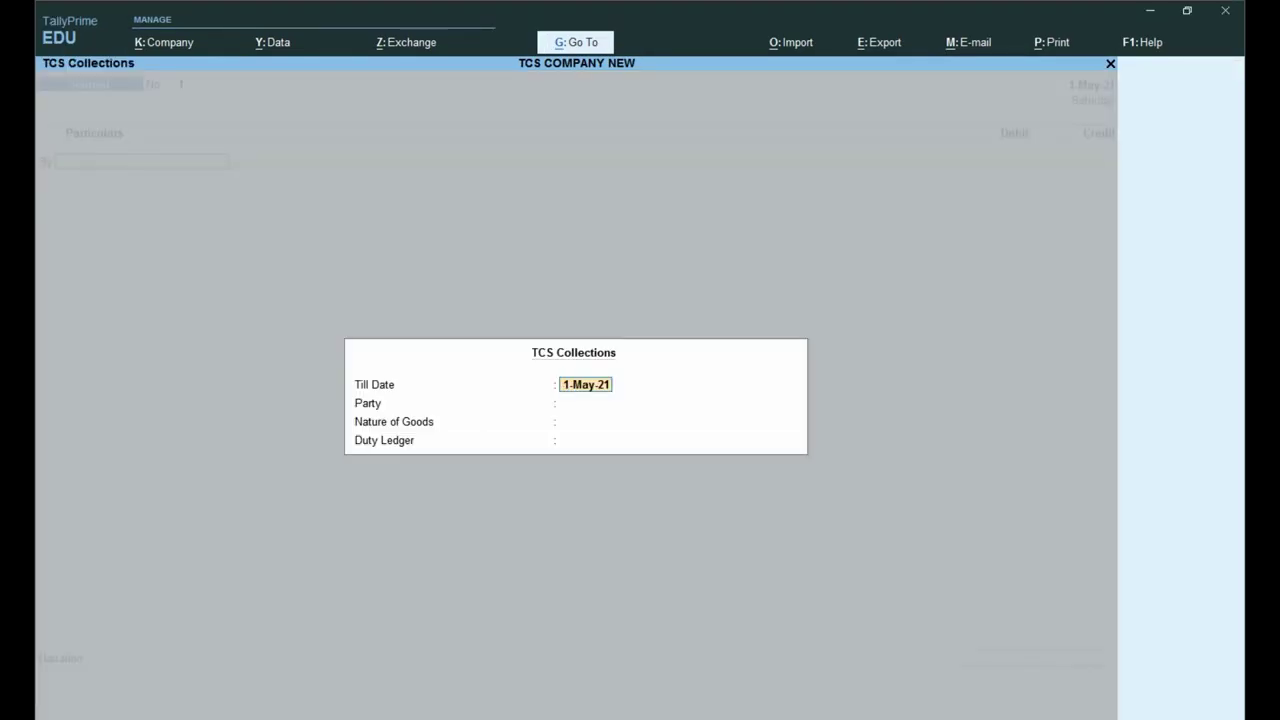
# Step: Fill TCS Collections till 1-May-21: SUMIT AND COMPANY, TCS ON SALE ANY GOODS, TCS ON SALE ledger
pyautogui.press('Return')
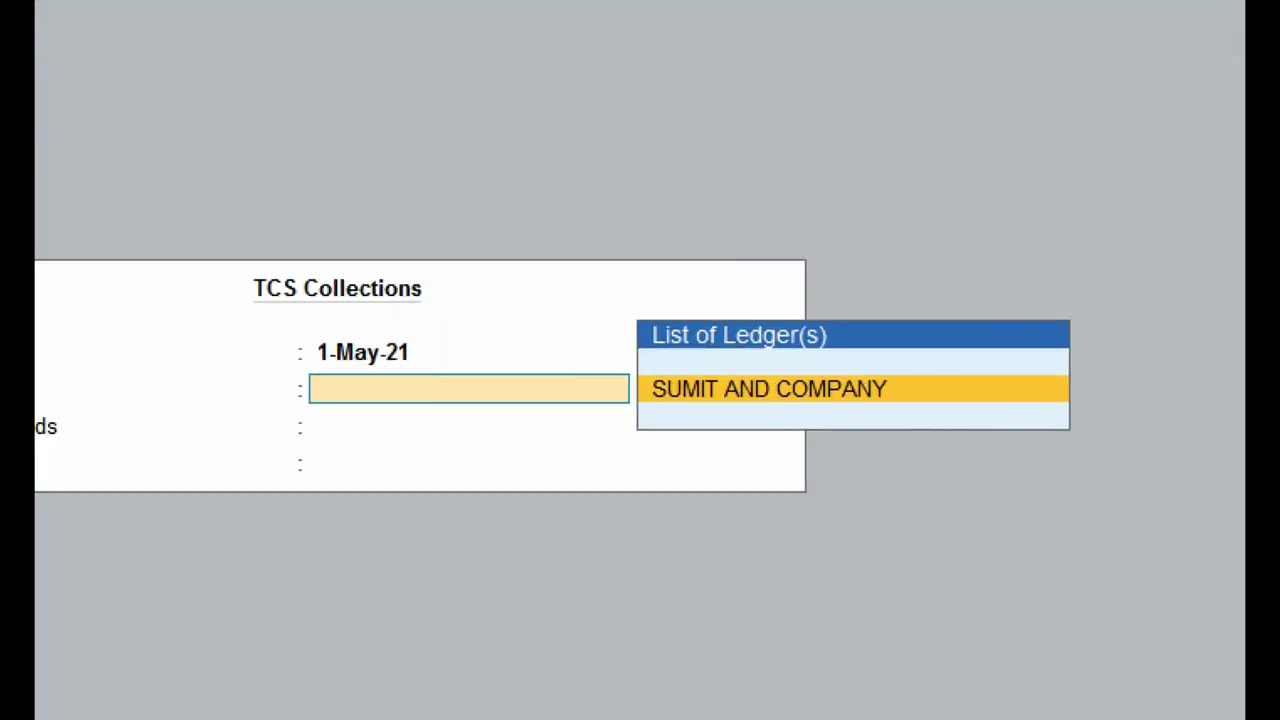
pyautogui.press('Return')
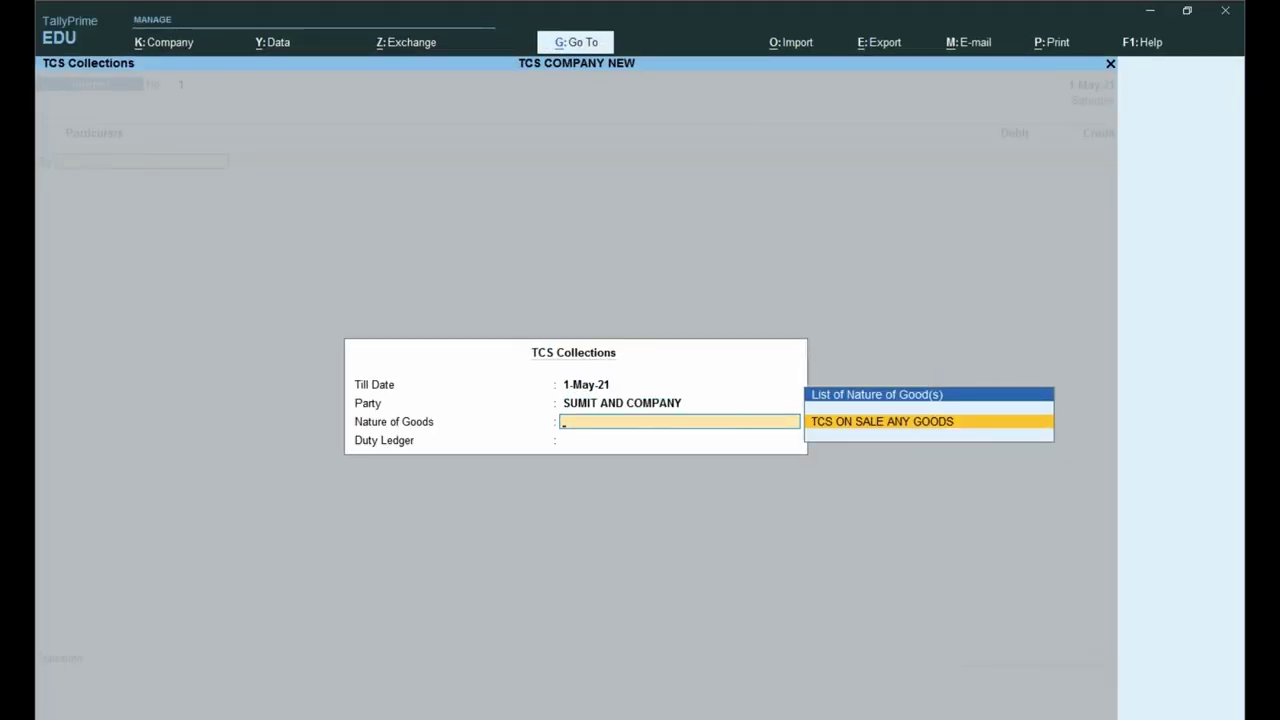
pyautogui.press('Return')
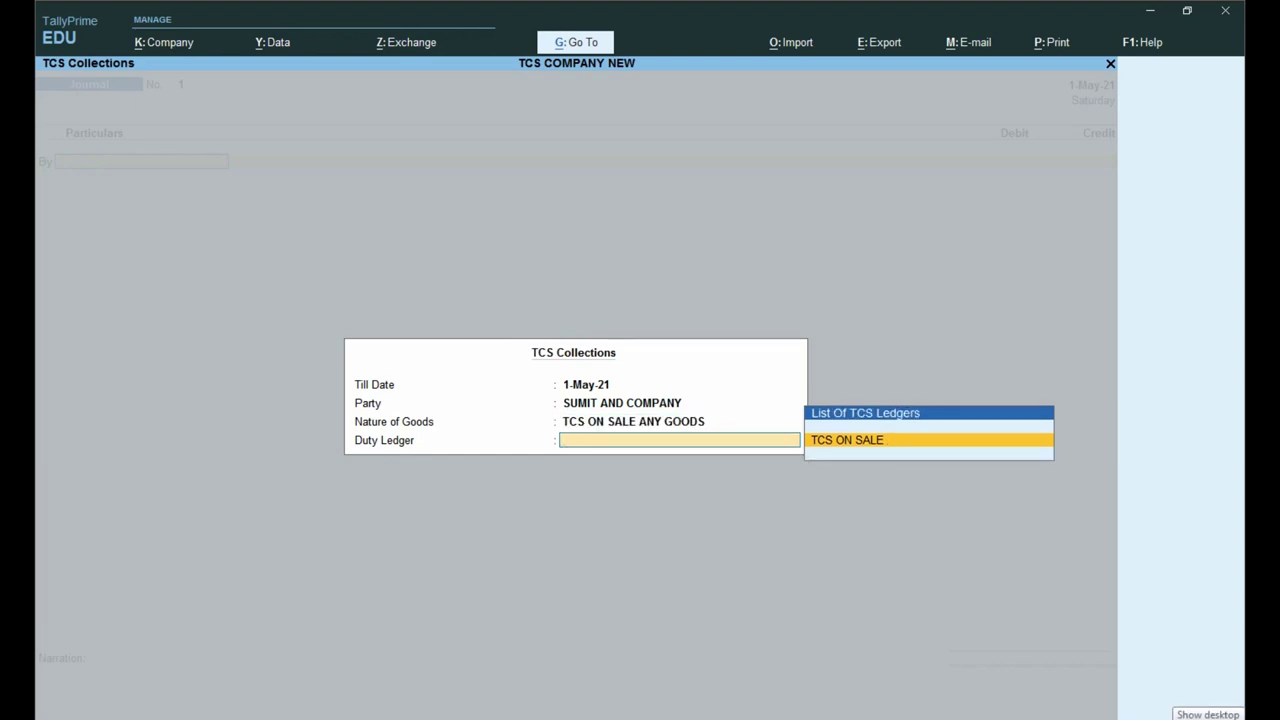
pyautogui.press('Return')
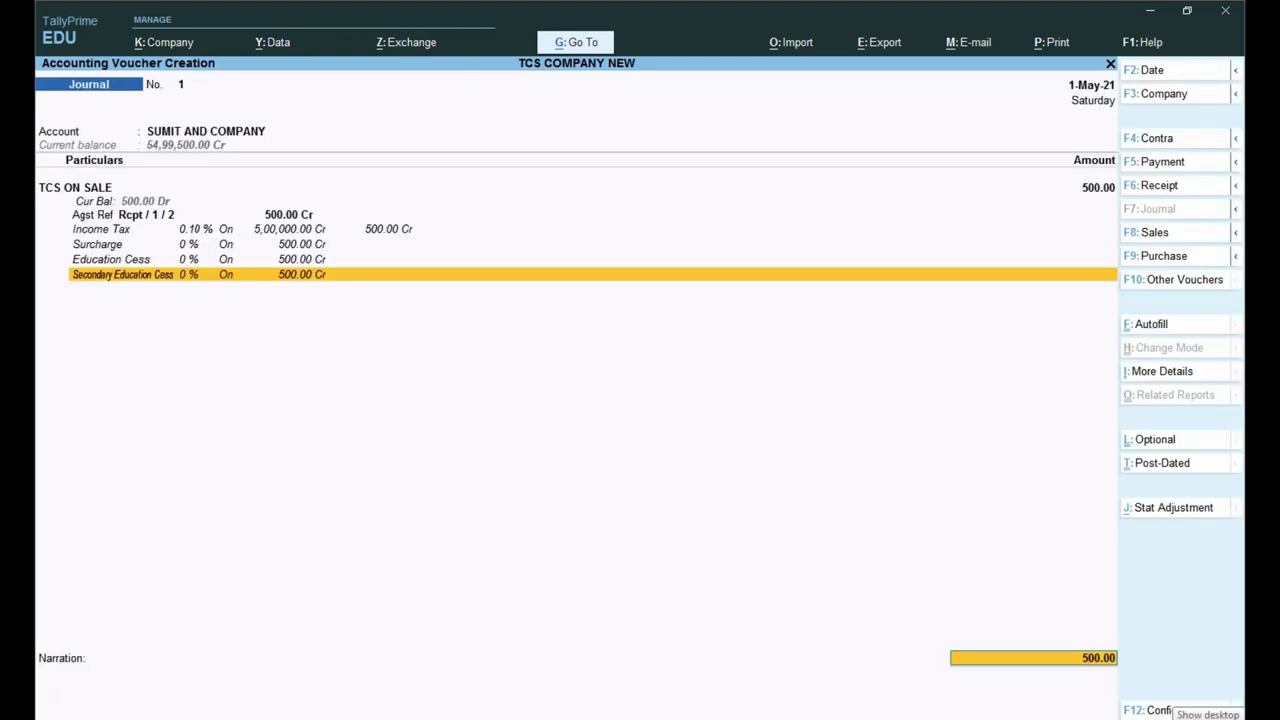
# Step: Switch the generated 500.00 TCS entry to a Debit Note voucher
pyautogui.press('ctrl')
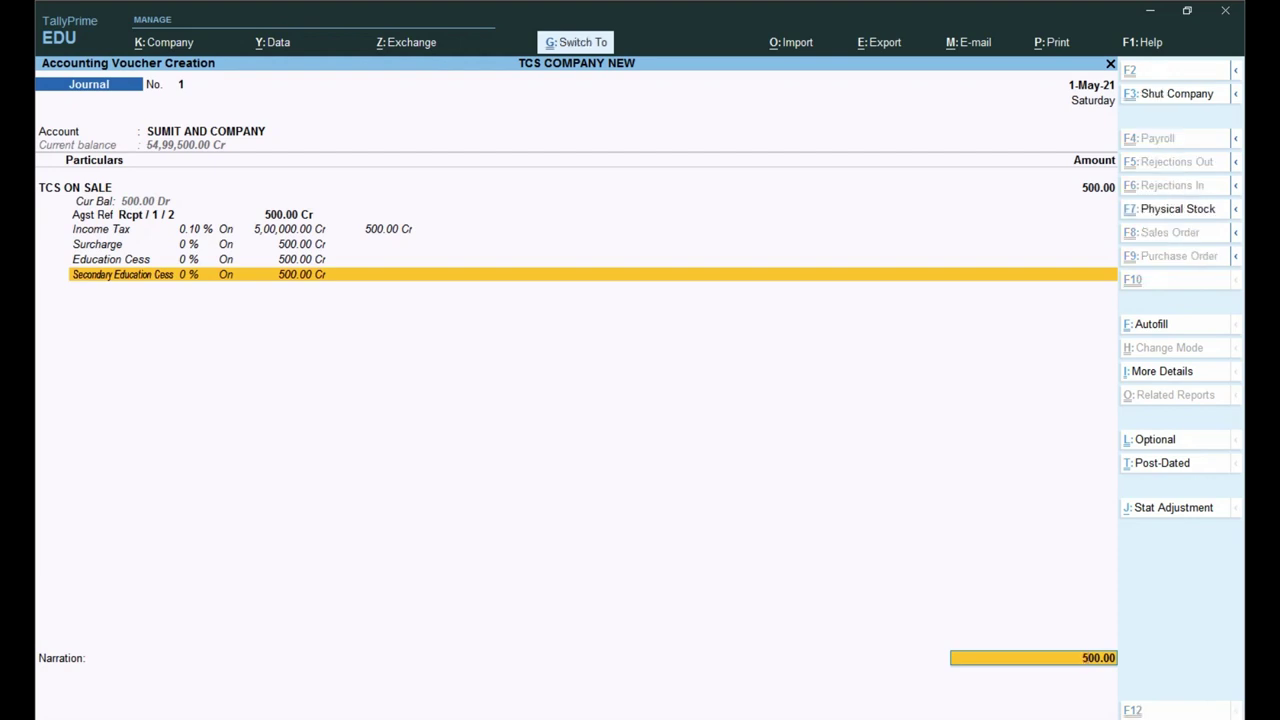
pyautogui.moveTo(38, 46); pyautogui.dragTo(468, 122)
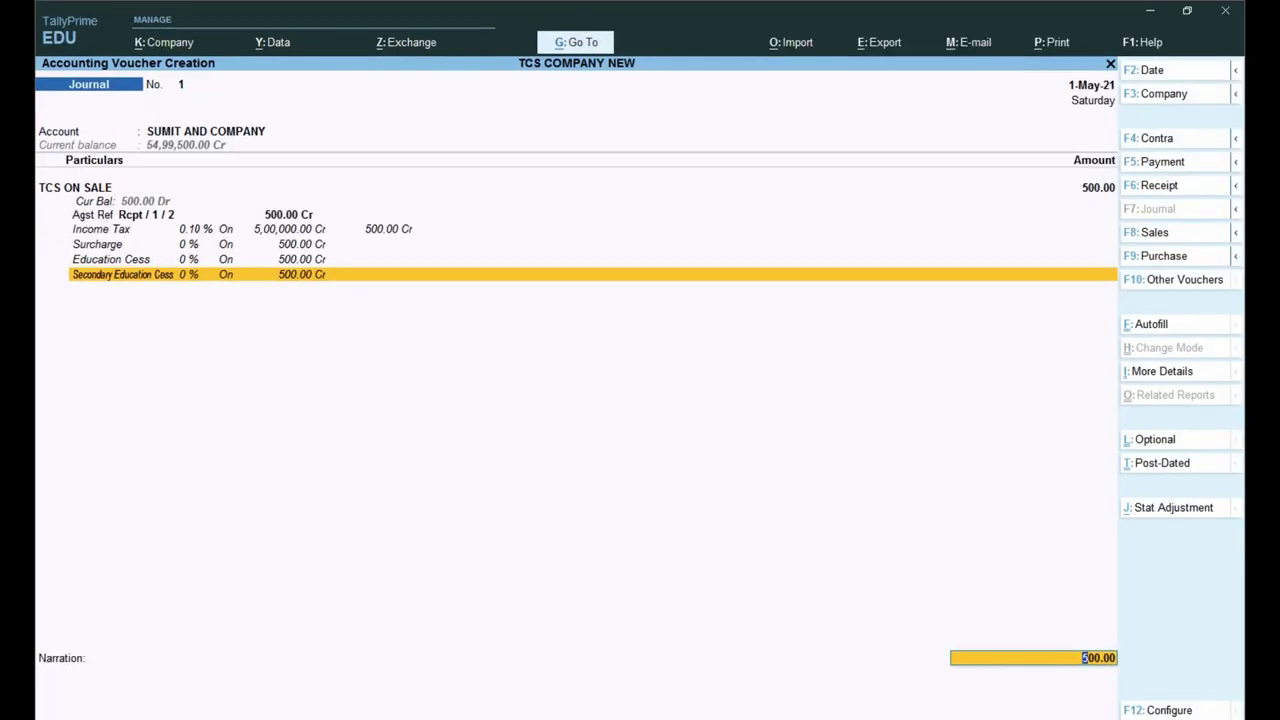
pyautogui.press('alt')
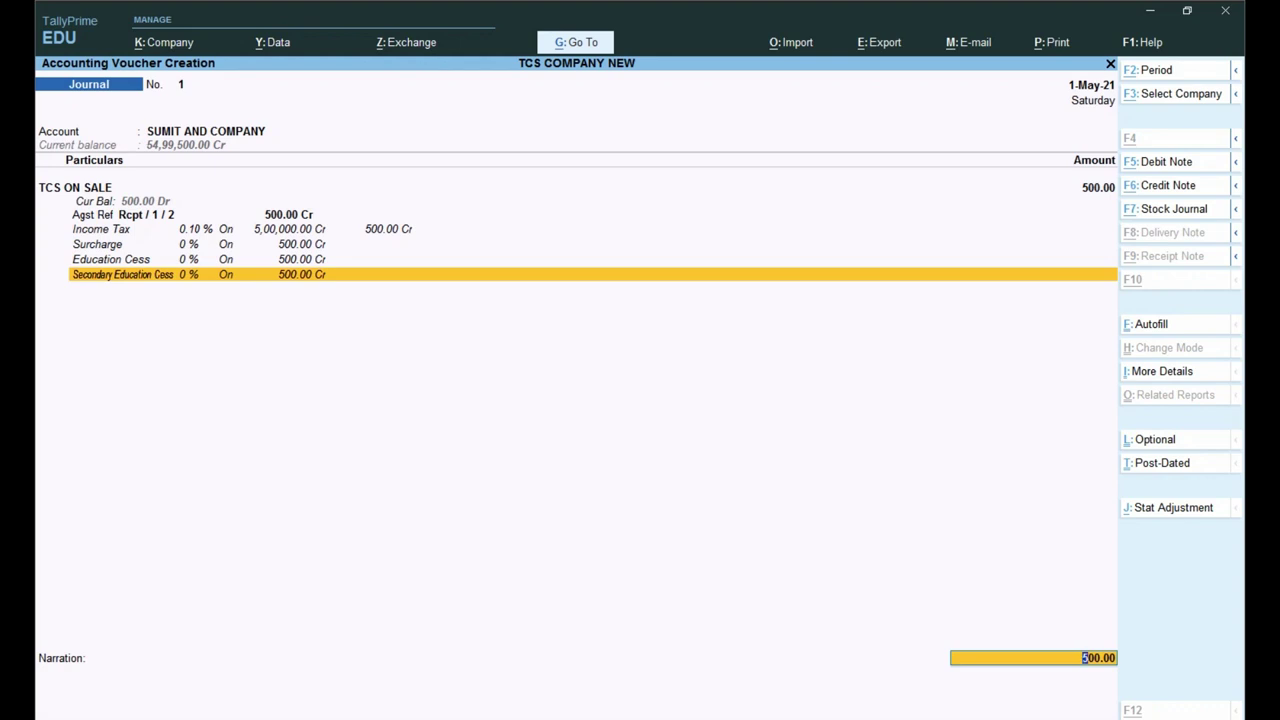
pyautogui.hotkey('alt', 'F5')
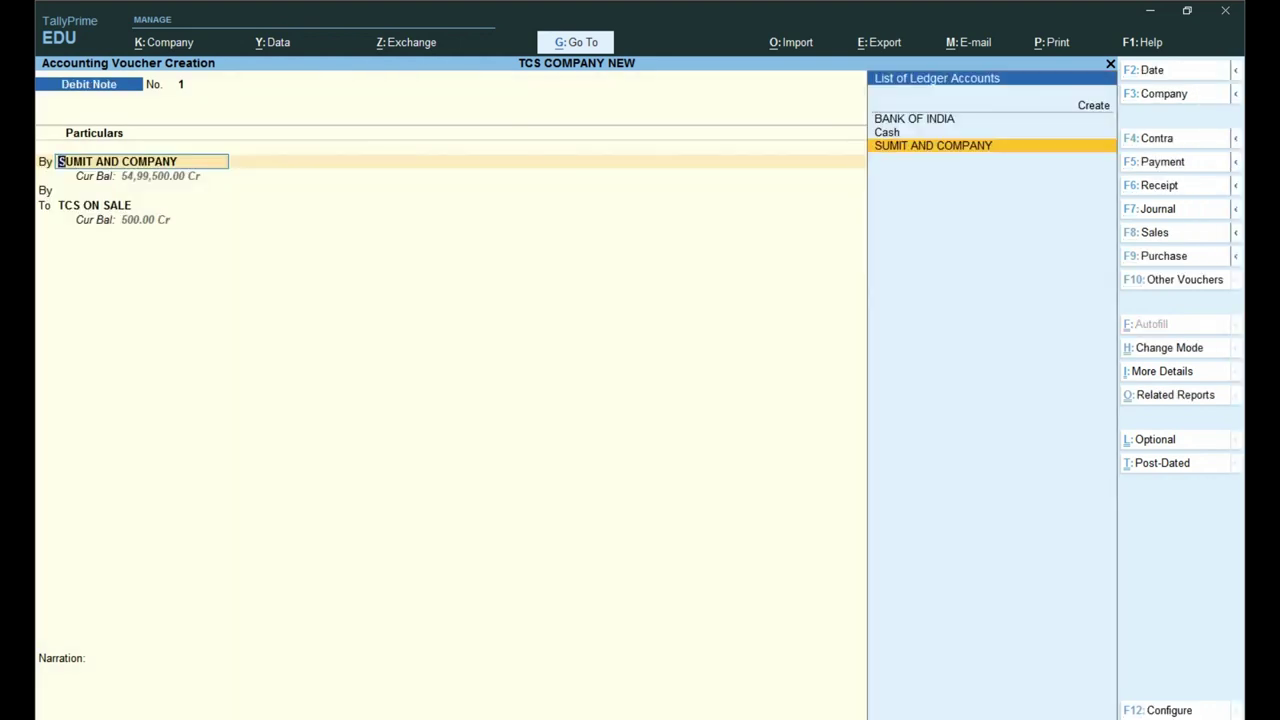
# Step: Debit SUMIT AND COMPANY 500.00 On Account and credit TCS ON SALE 500.00
pyautogui.press('Return')
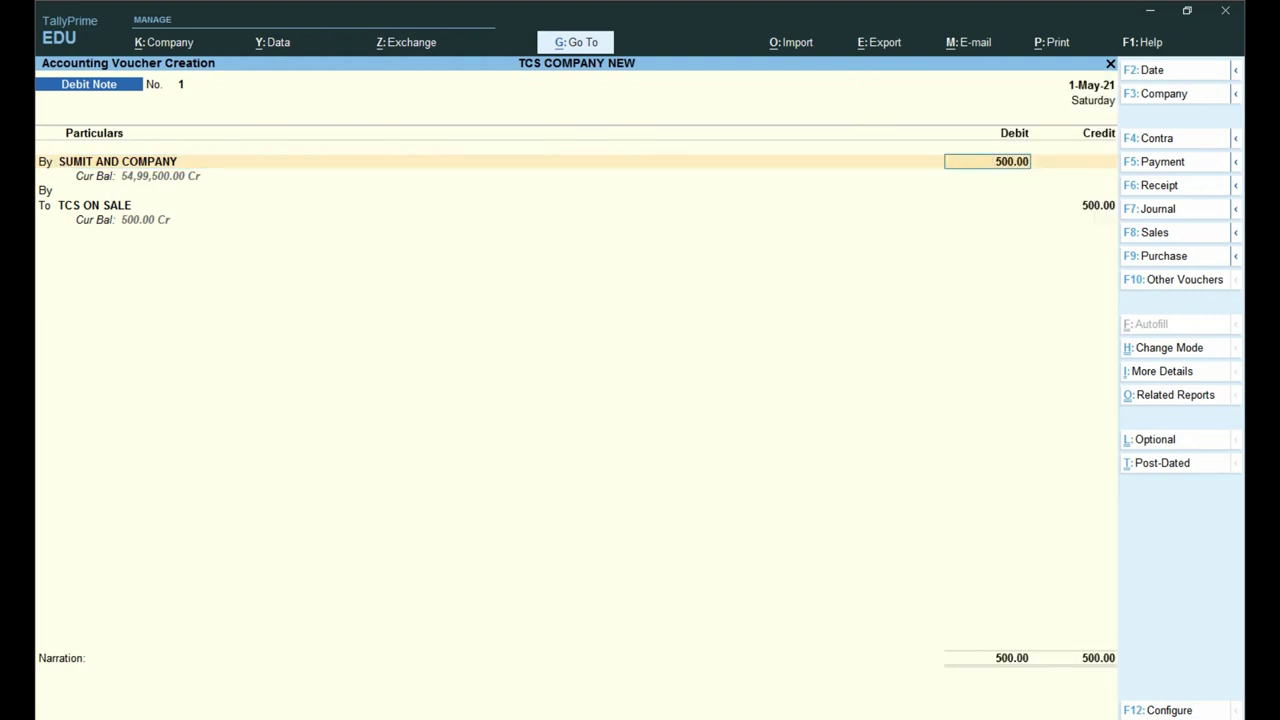
pyautogui.press('Return')
pyautogui.press('Return')
pyautogui.press('Return')
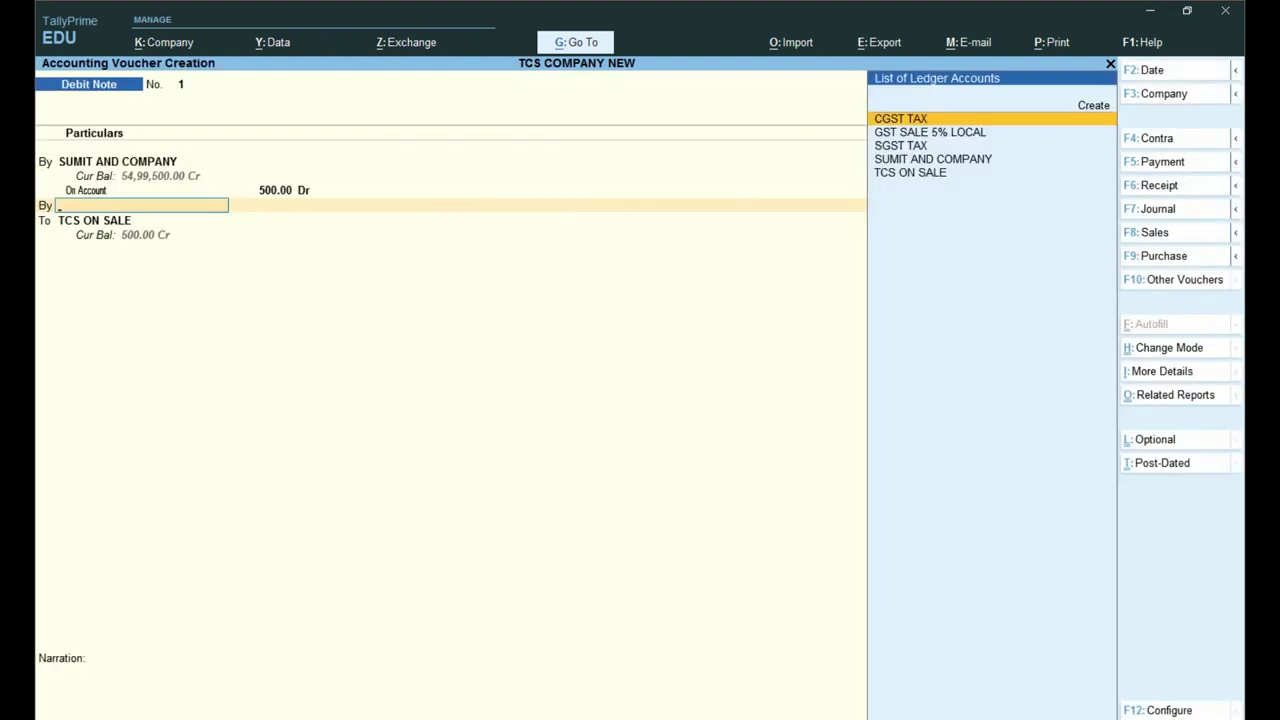
pyautogui.press('Return')
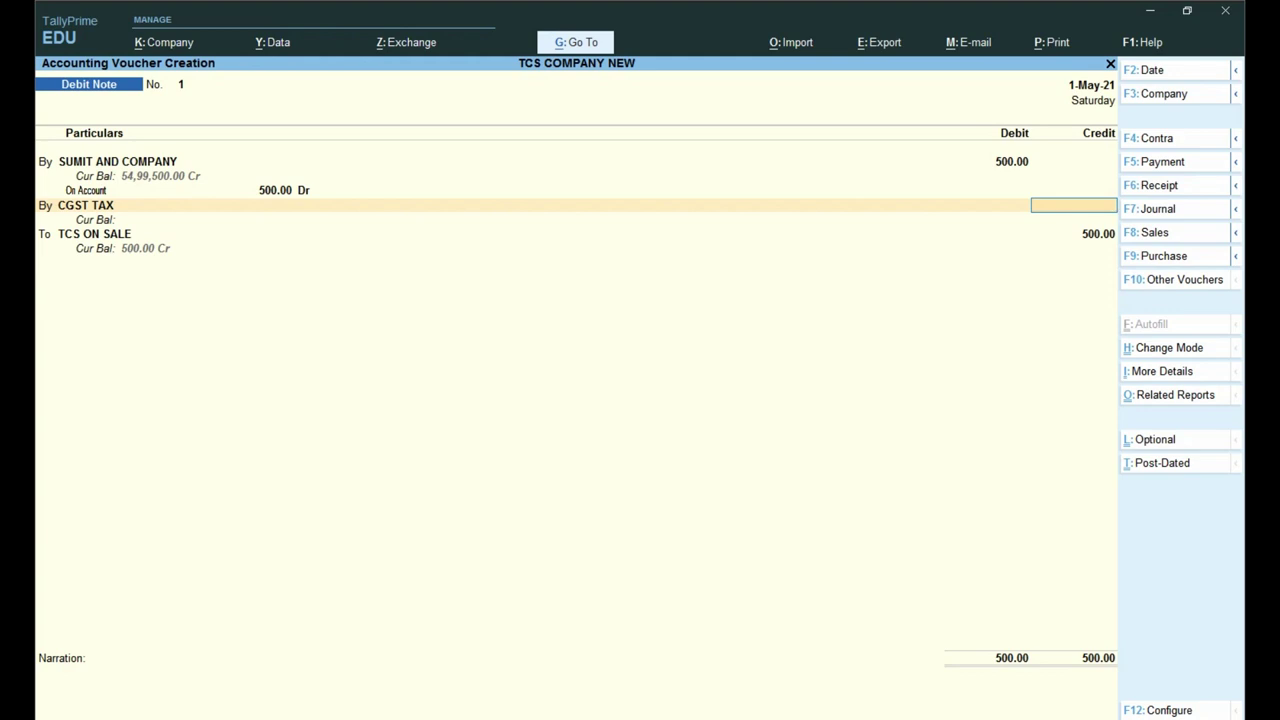
pyautogui.press('Return')
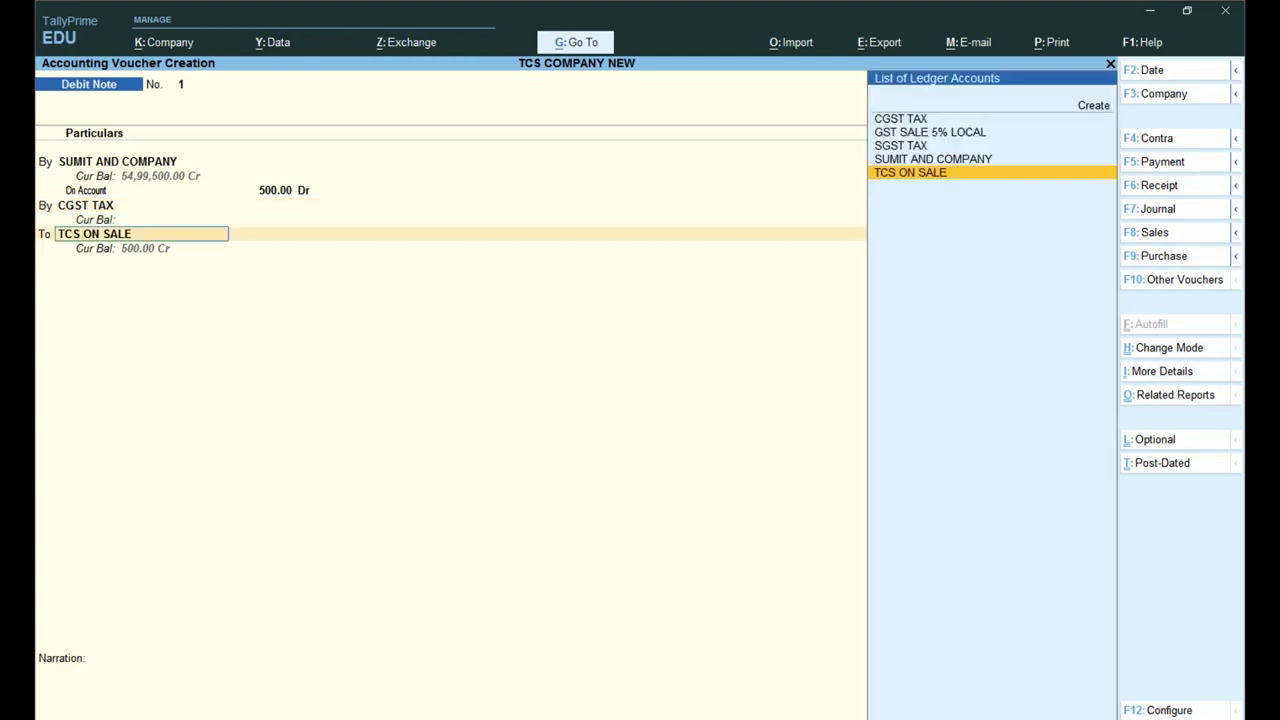
pyautogui.press('Return')
pyautogui.press('Return')
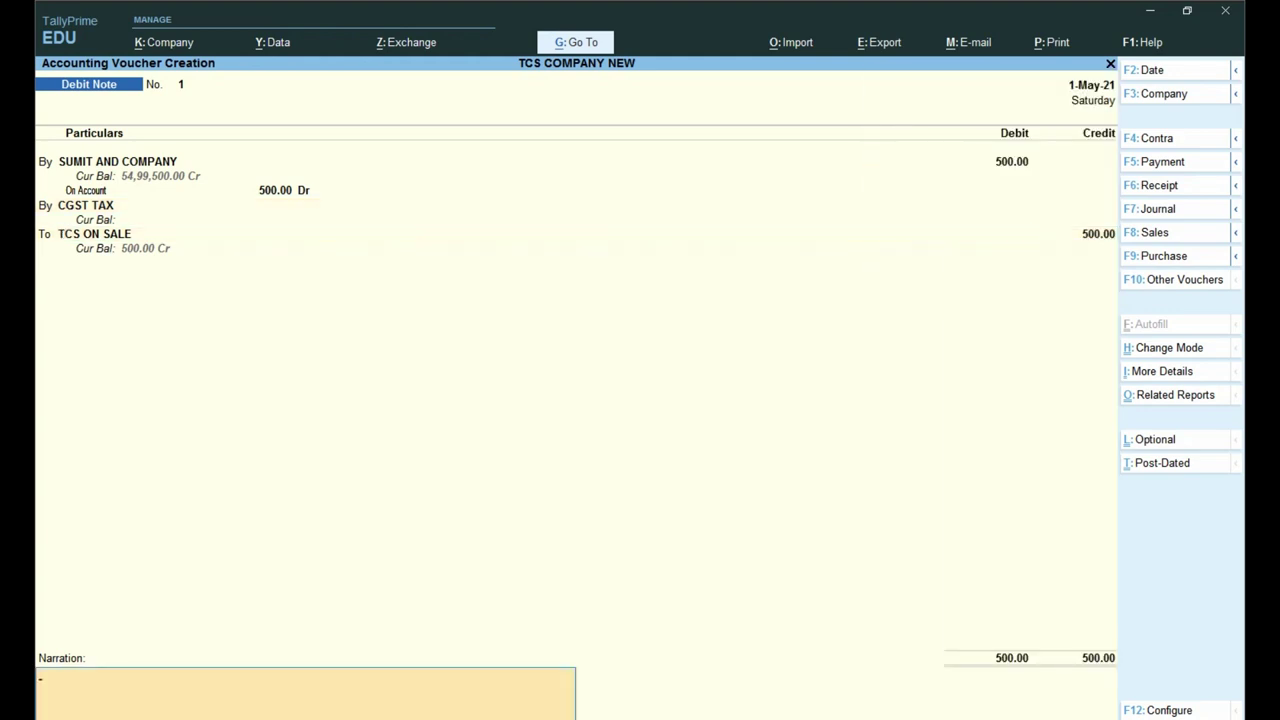
pyautogui.press('Return')
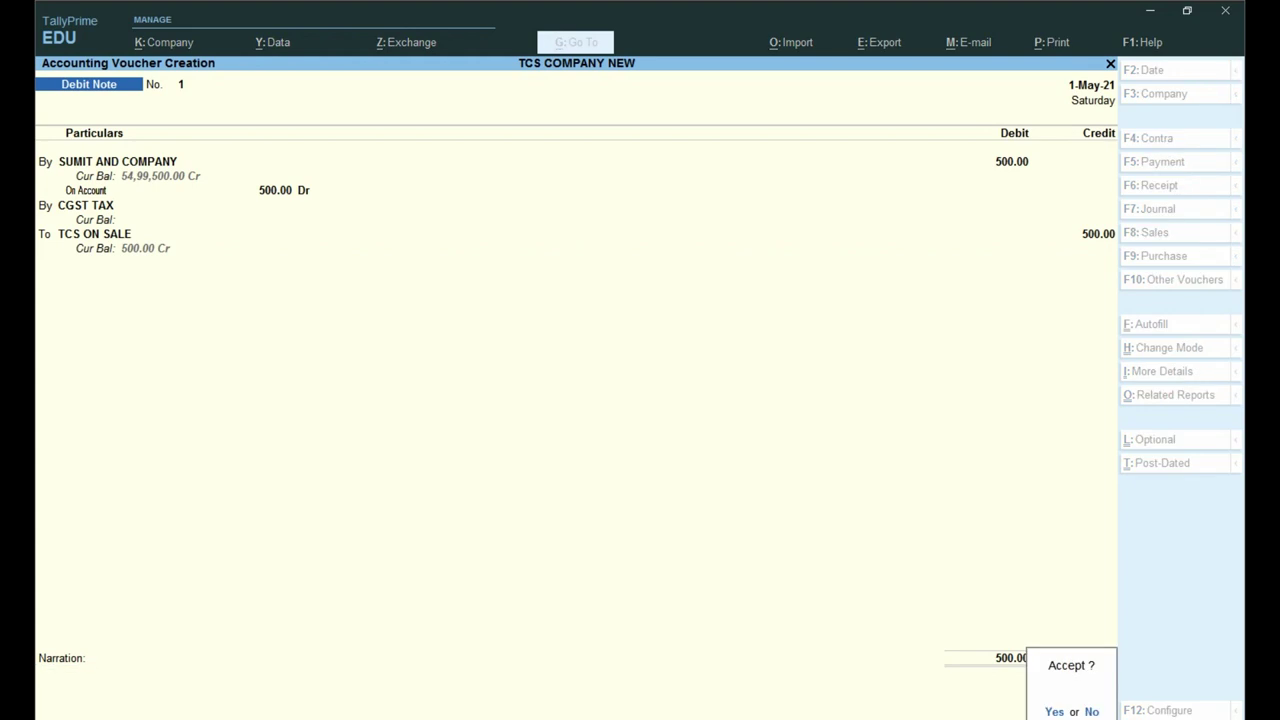
pyautogui.press('Return')
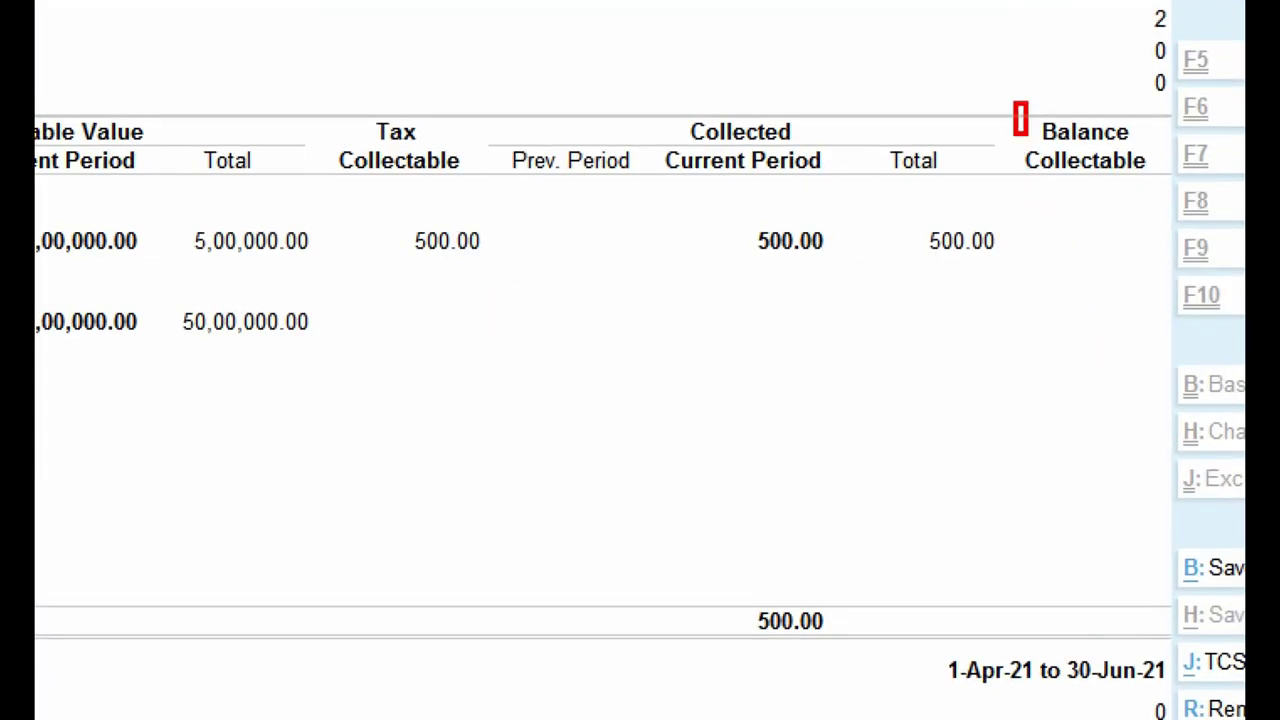
# Step: Check Form 27EQ's 500.00 TCS collected with nothing left collectable, then exit to Gateway
pyautogui.moveTo(1016, 104); pyautogui.dragTo(1232, 305)
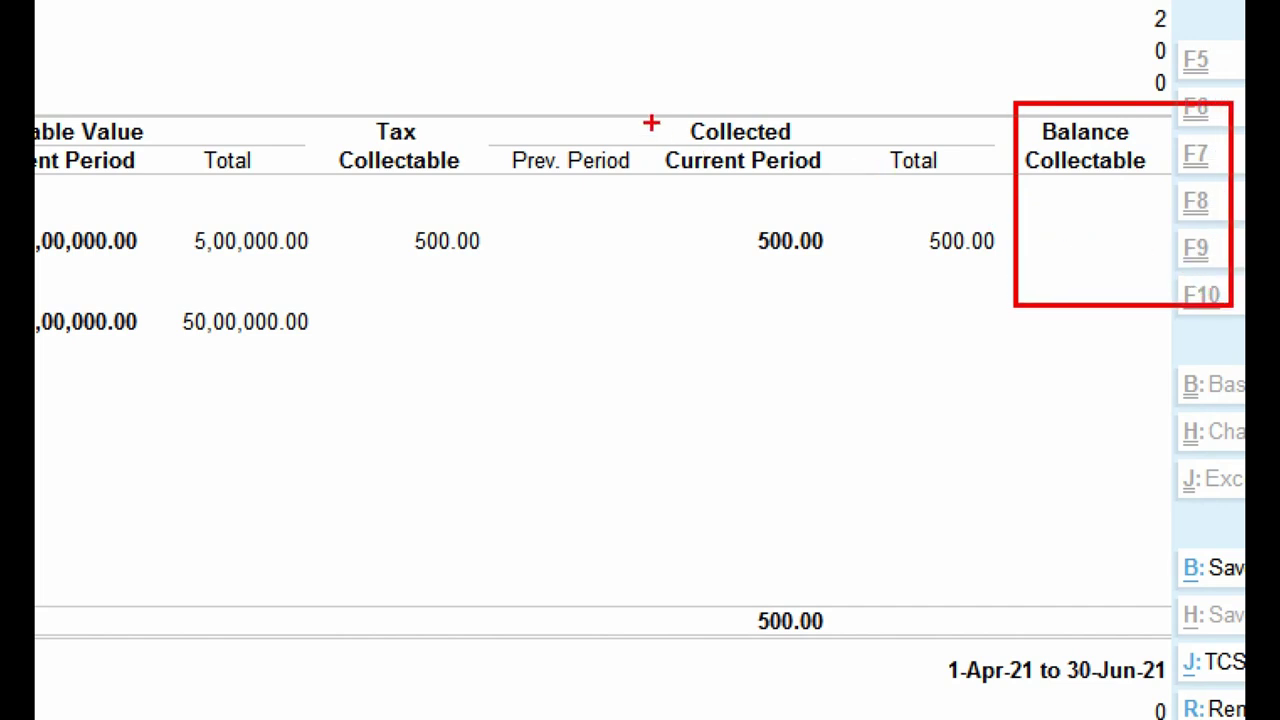
pyautogui.moveTo(863, 102); pyautogui.dragTo(1018, 280)
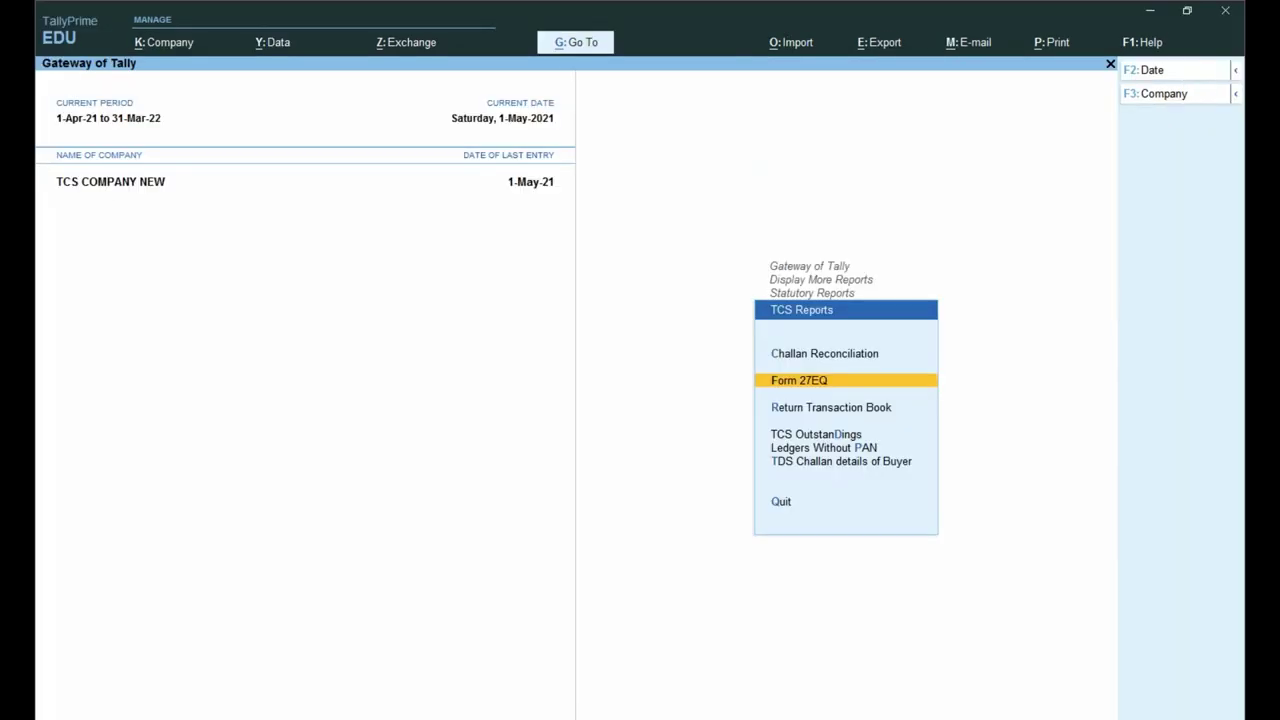
pyautogui.press('Escape')
pyautogui.press('Escape')
pyautogui.press('Escape')
pyautogui.press('Escape')
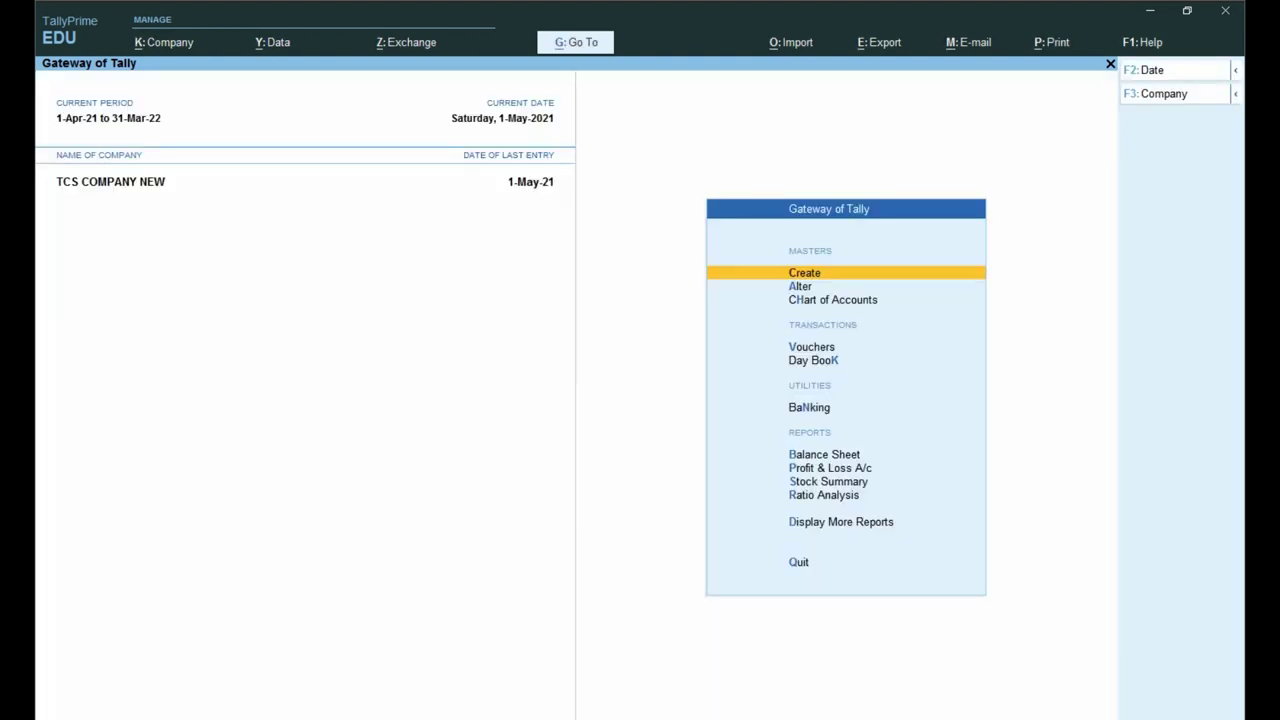
# Step: Check the Balance Sheet's Duties & Taxes shows TCS ON SALE with 500.00 credit, then close it
pyautogui.press('b')
pyautogui.press('Down')
pyautogui.press('Down')
pyautogui.press('Down')
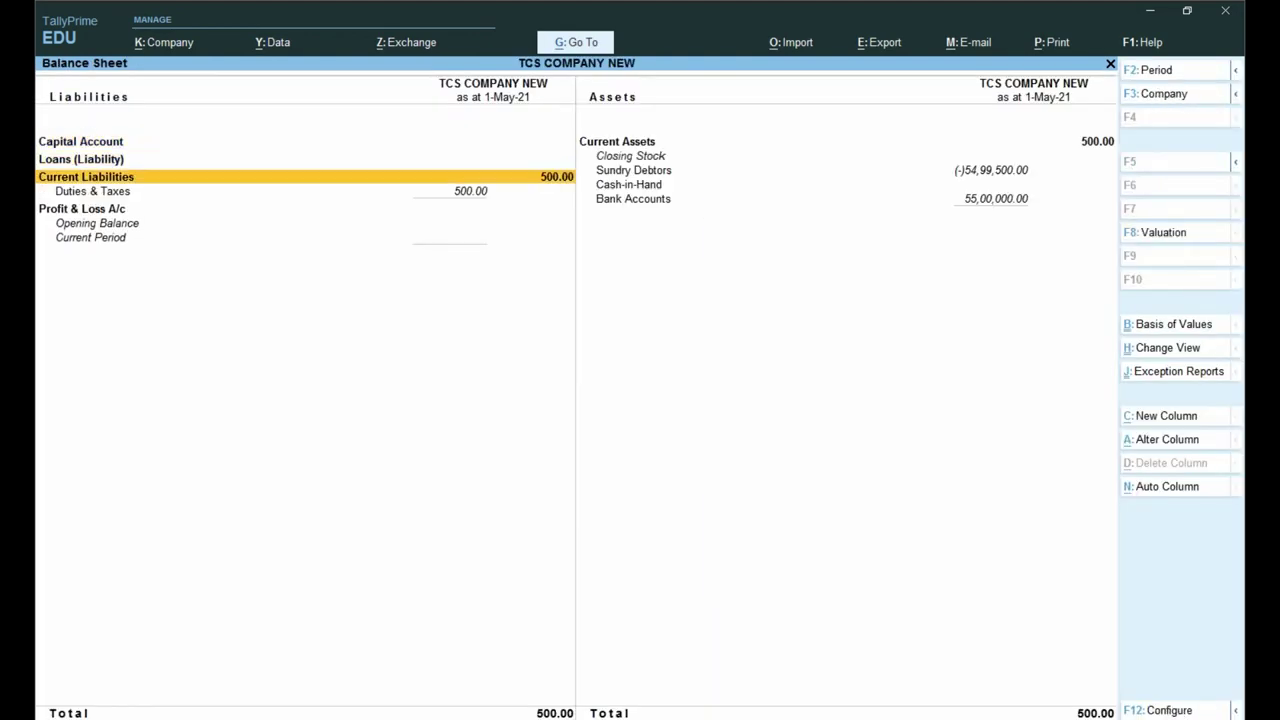
pyautogui.press('Return')
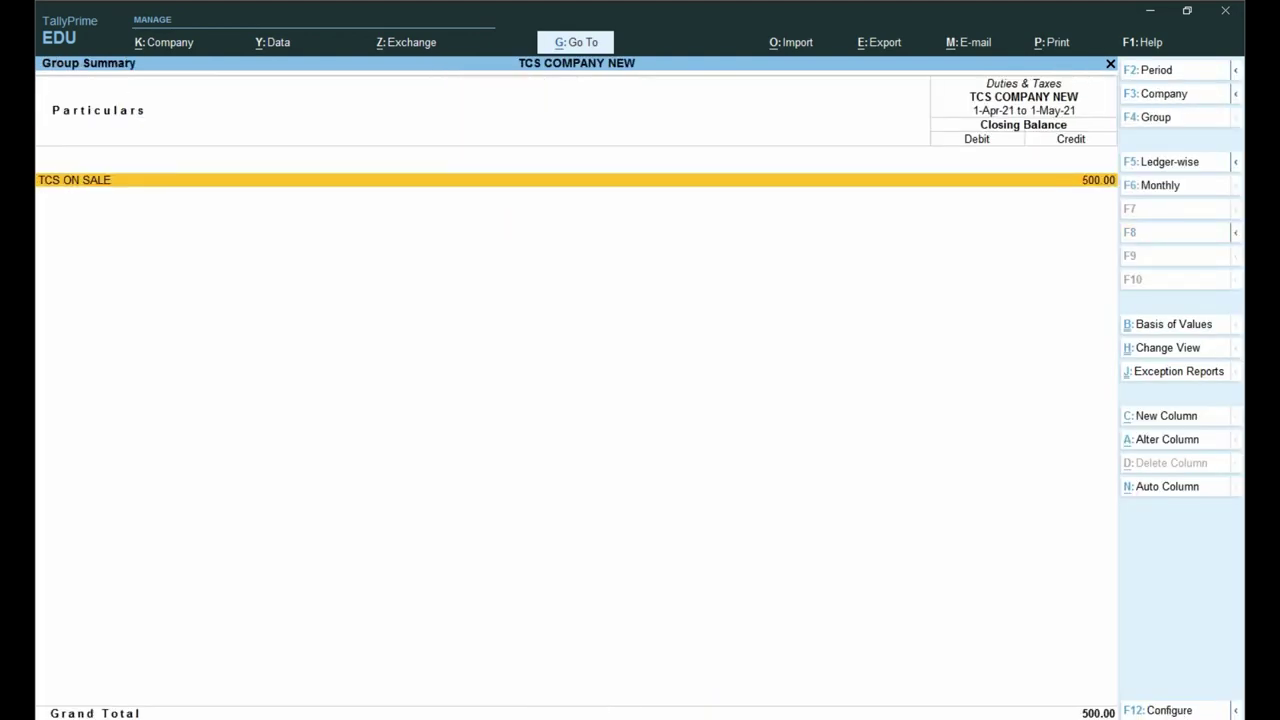
pyautogui.press('Escape')
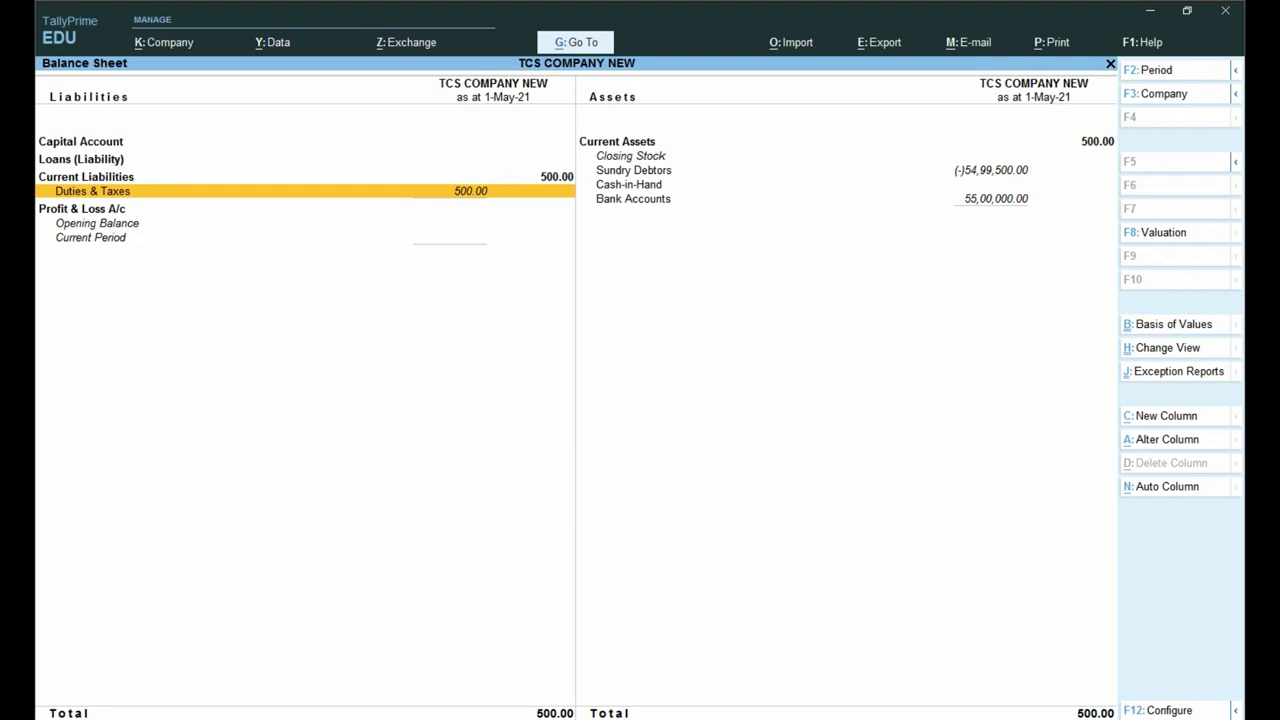
pyautogui.press('Escape')
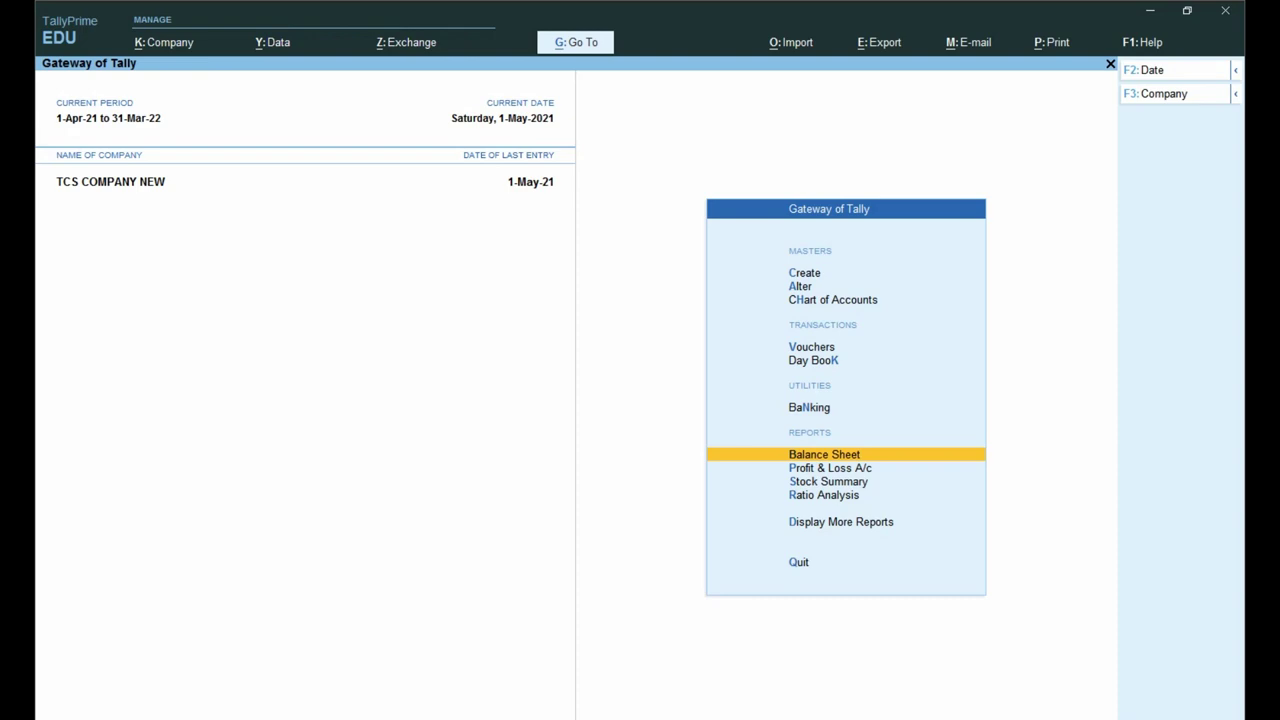
pyautogui.hotkey('alt', 'Tab')
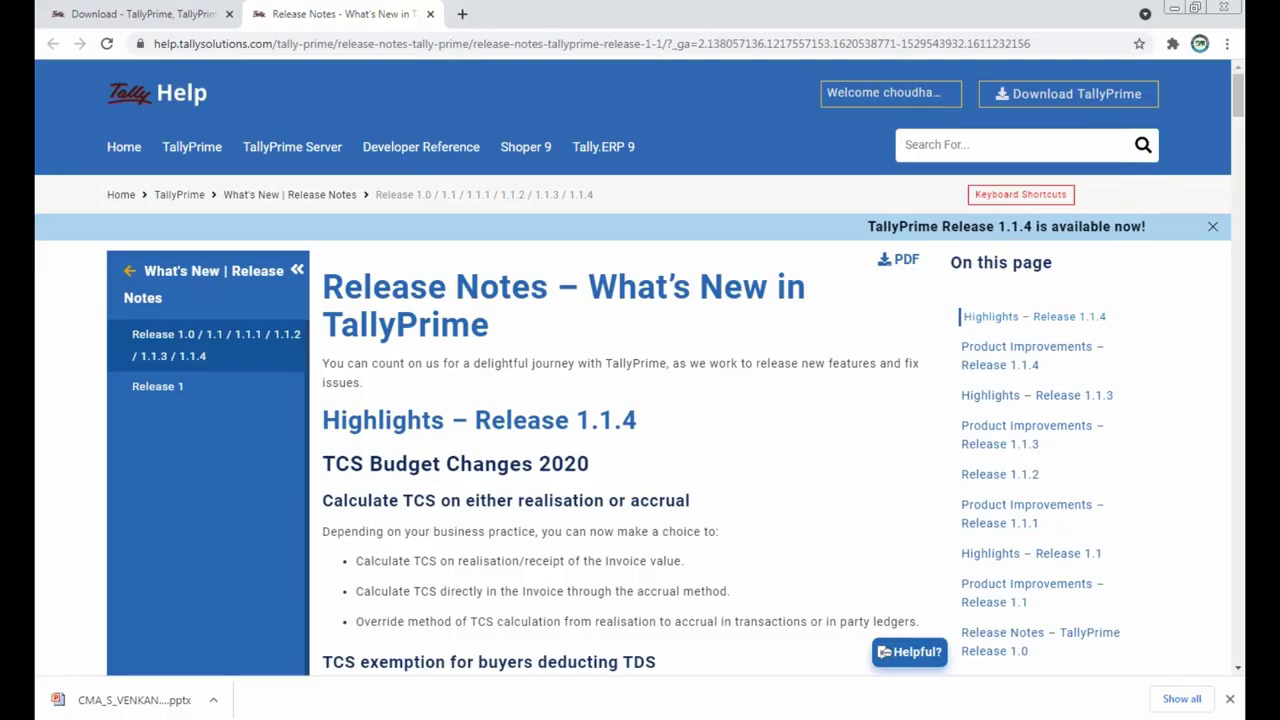
# Step: Scroll the Release 1.1.4 notes to the day-wise ledger breakup for voucher registers
pyautogui.scroll(-10, 620, 450)
pyautogui.scroll(-2, 620, 400)
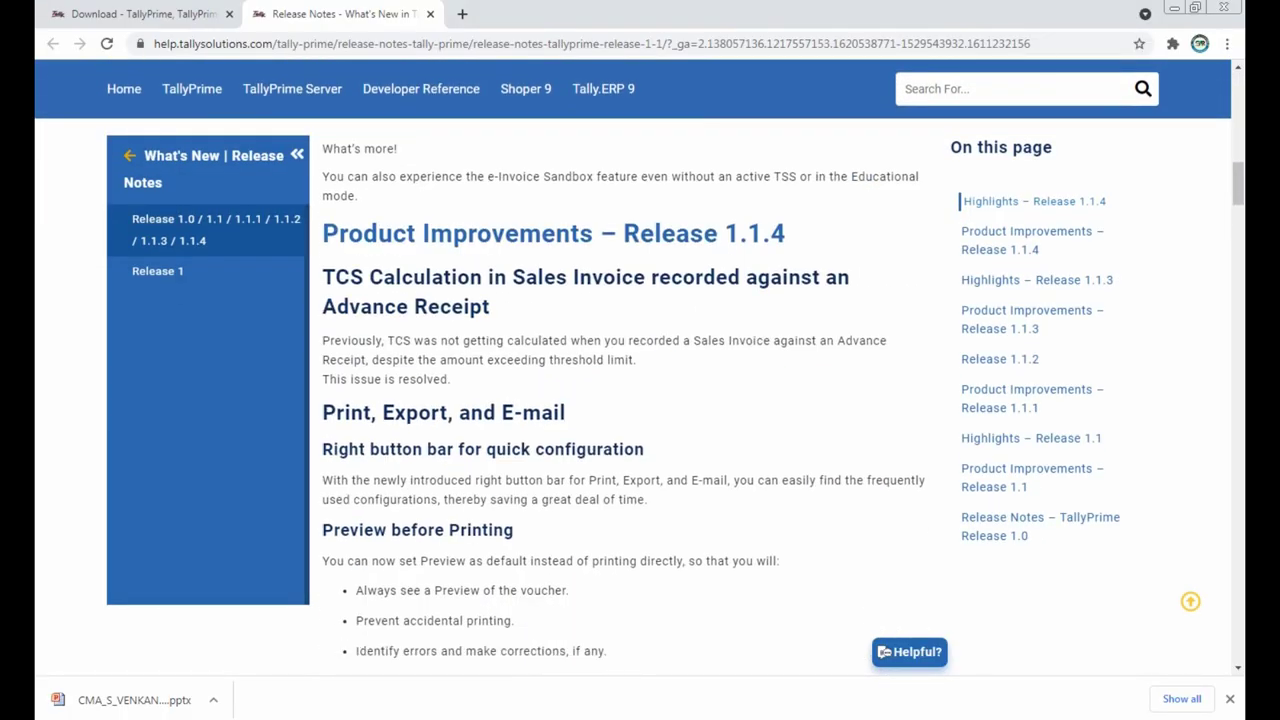
pyautogui.scroll(-6, 620, 400)
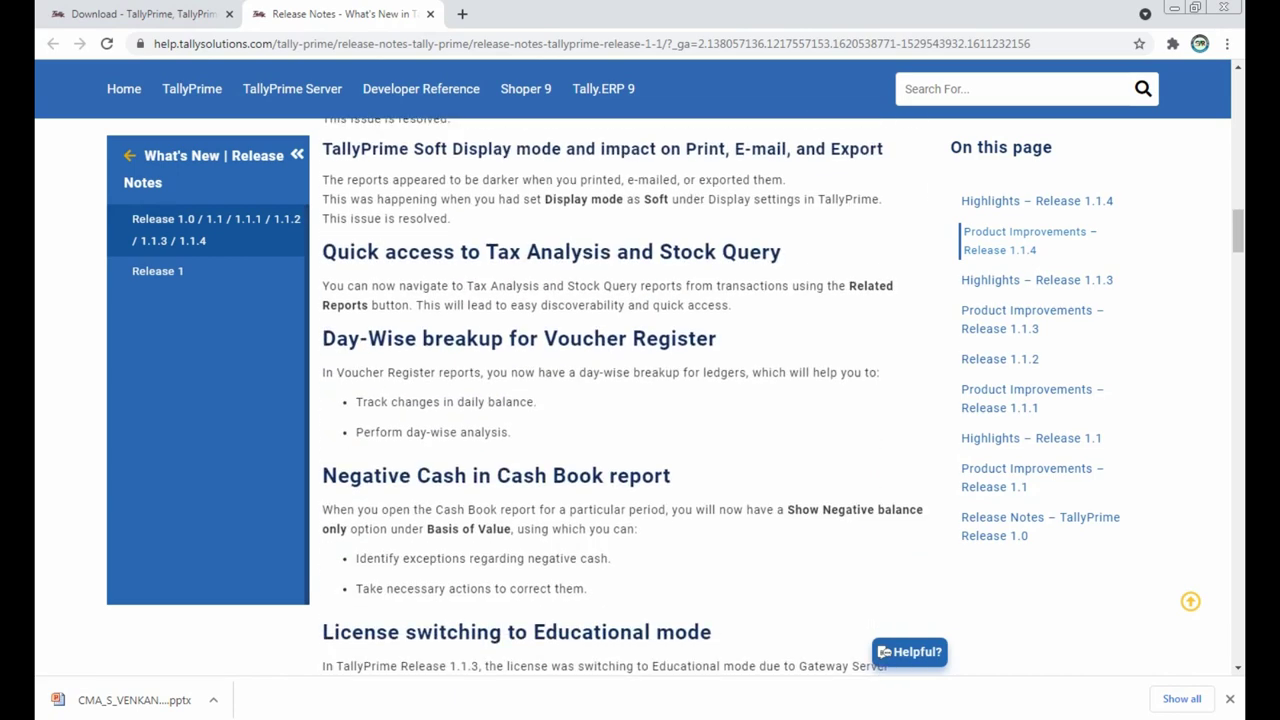
pyautogui.scroll(-2, 884, 652)
pyautogui.scroll(7, 884, 652)
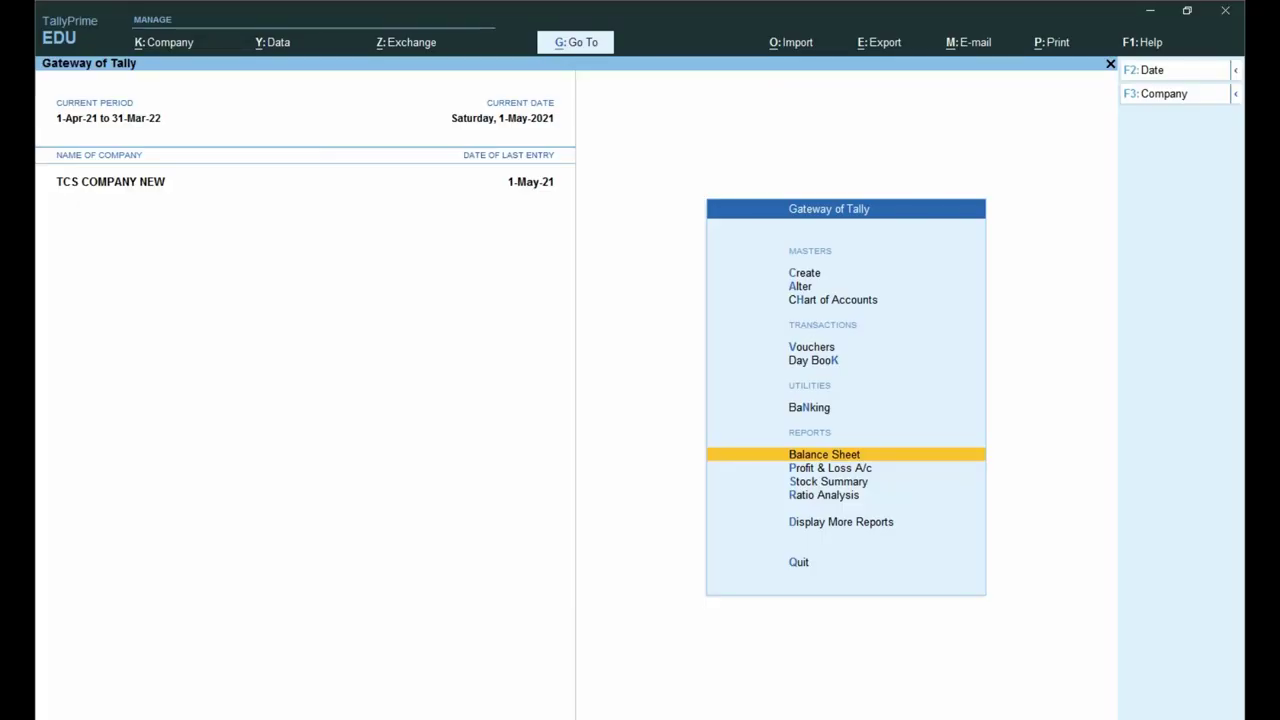
pyautogui.press('d')
pyautogui.press('a')
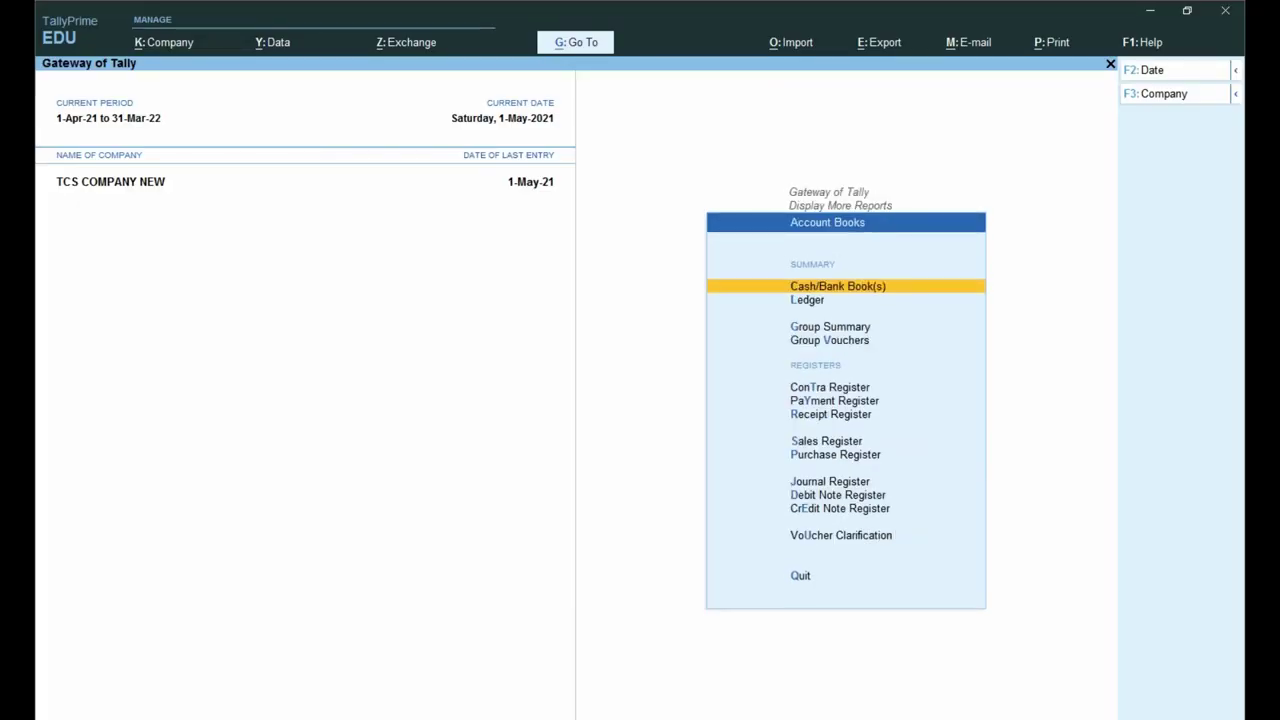
pyautogui.press('l')
pyautogui.press('Down')
pyautogui.press('Down')
pyautogui.press('Down')
pyautogui.press('Down')
pyautogui.press('Down')
pyautogui.press('Down')
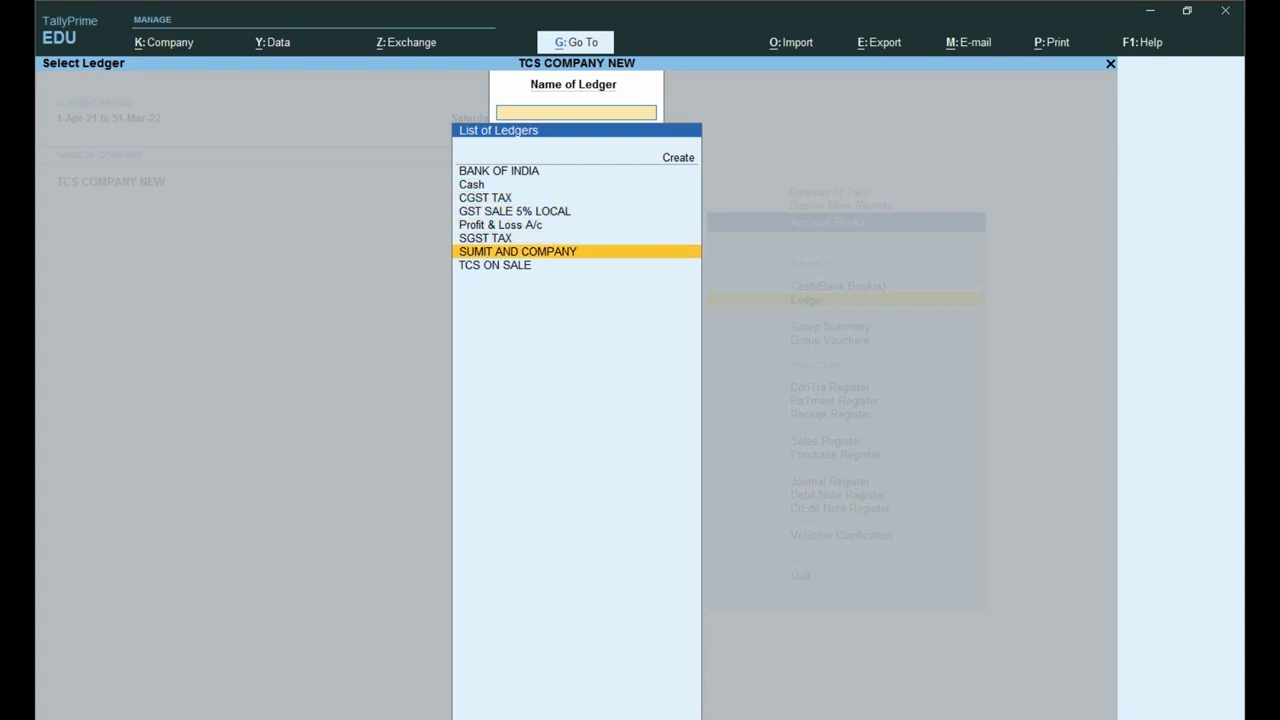
pyautogui.press('Return')
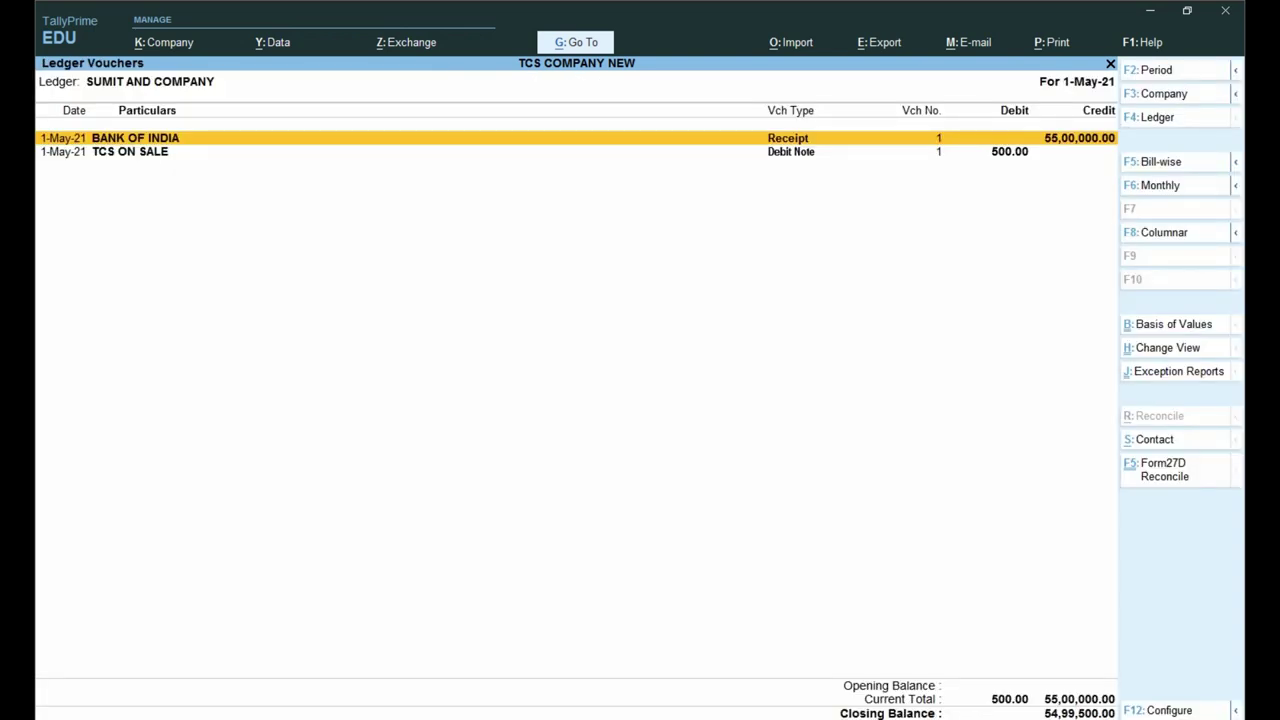
pyautogui.press('Down')
pyautogui.press('Return')
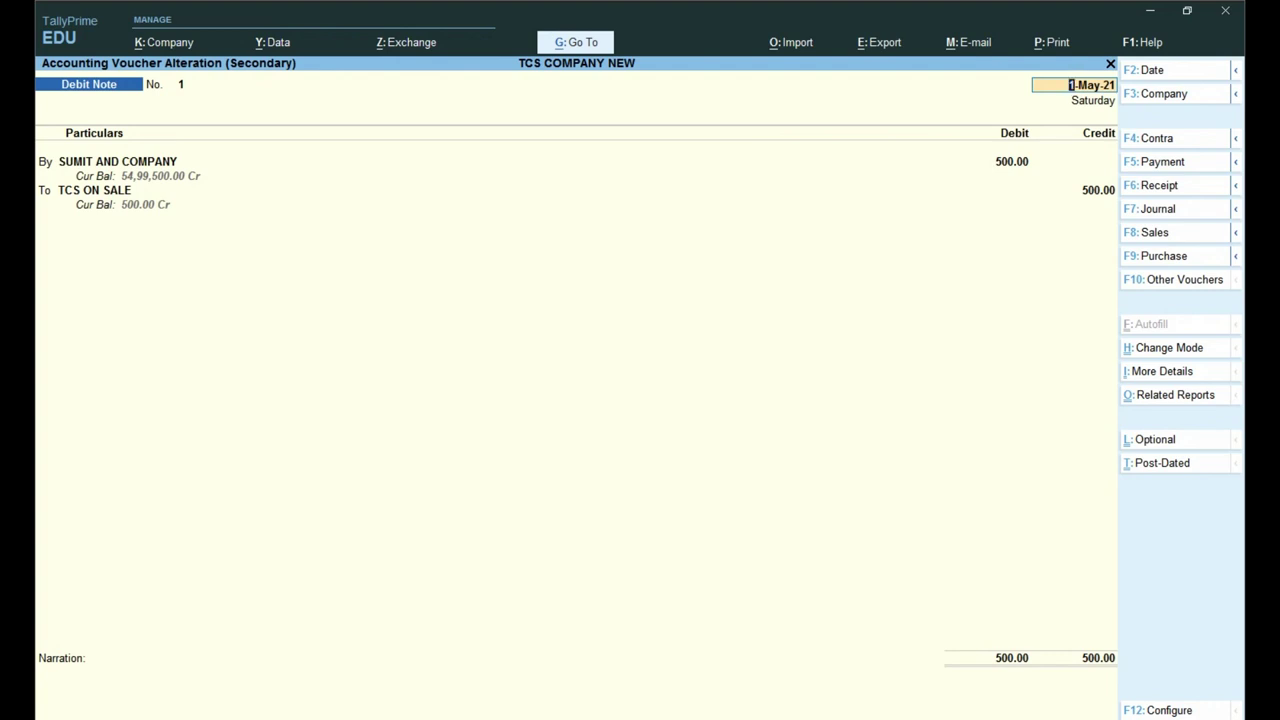
pyautogui.press('alt')
pyautogui.hotkey('alt', 'p')
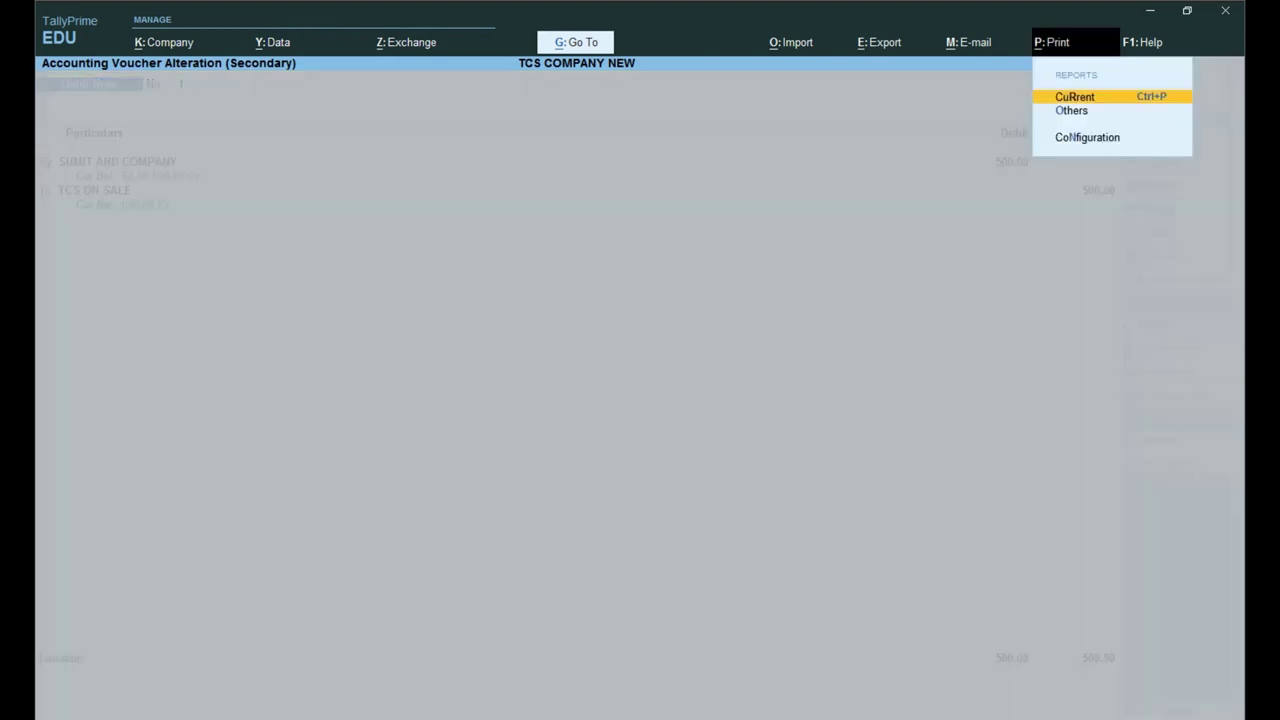
pyautogui.press('Return')
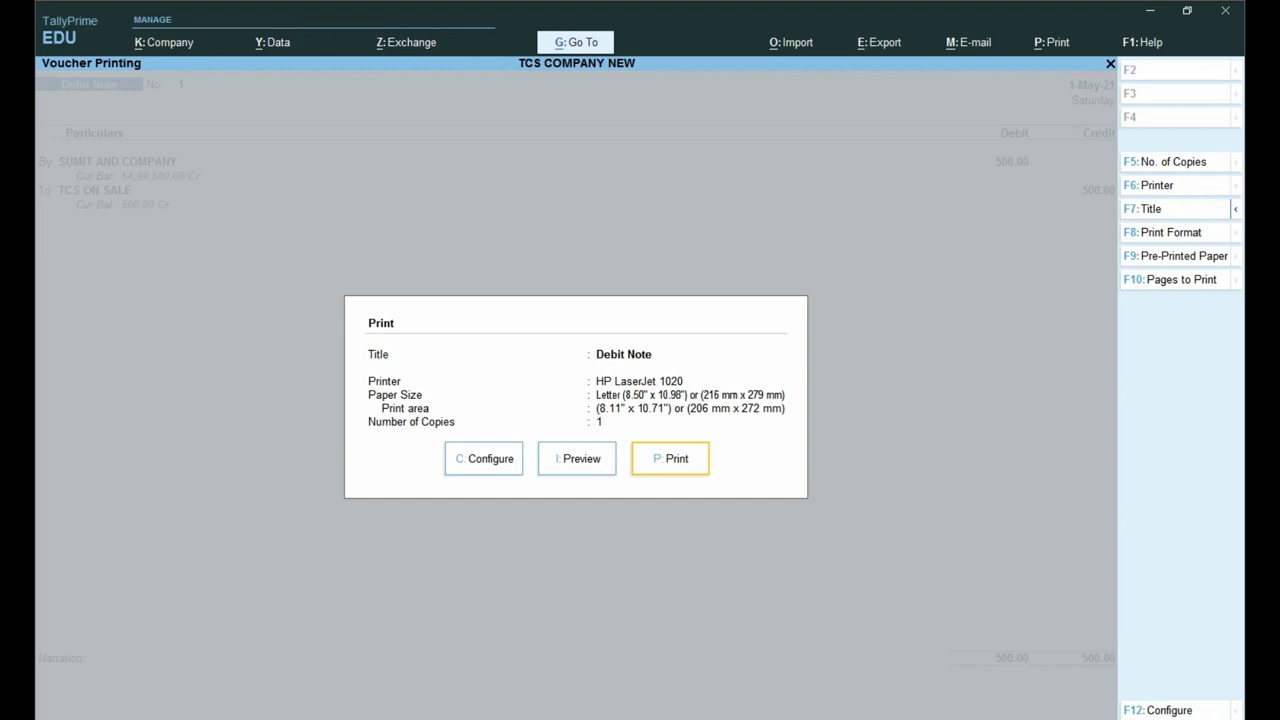
pyautogui.press('ctrl')
pyautogui.press('c')
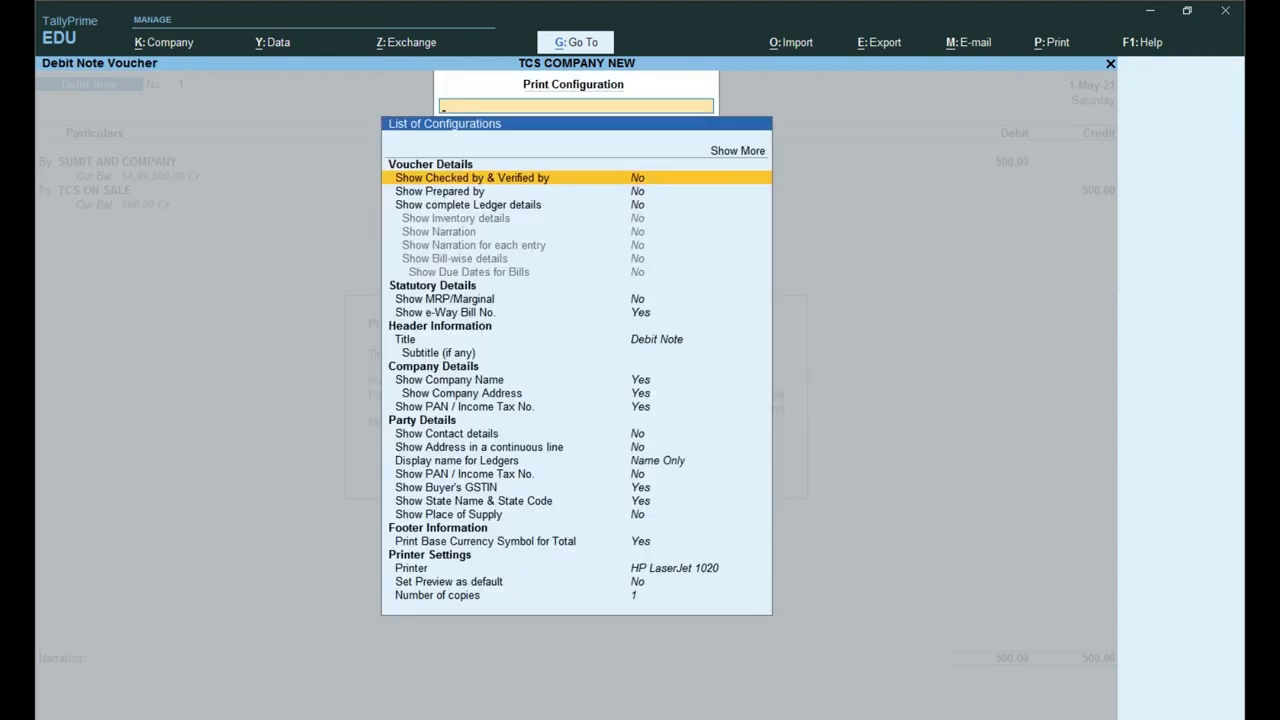
pyautogui.press('Up')
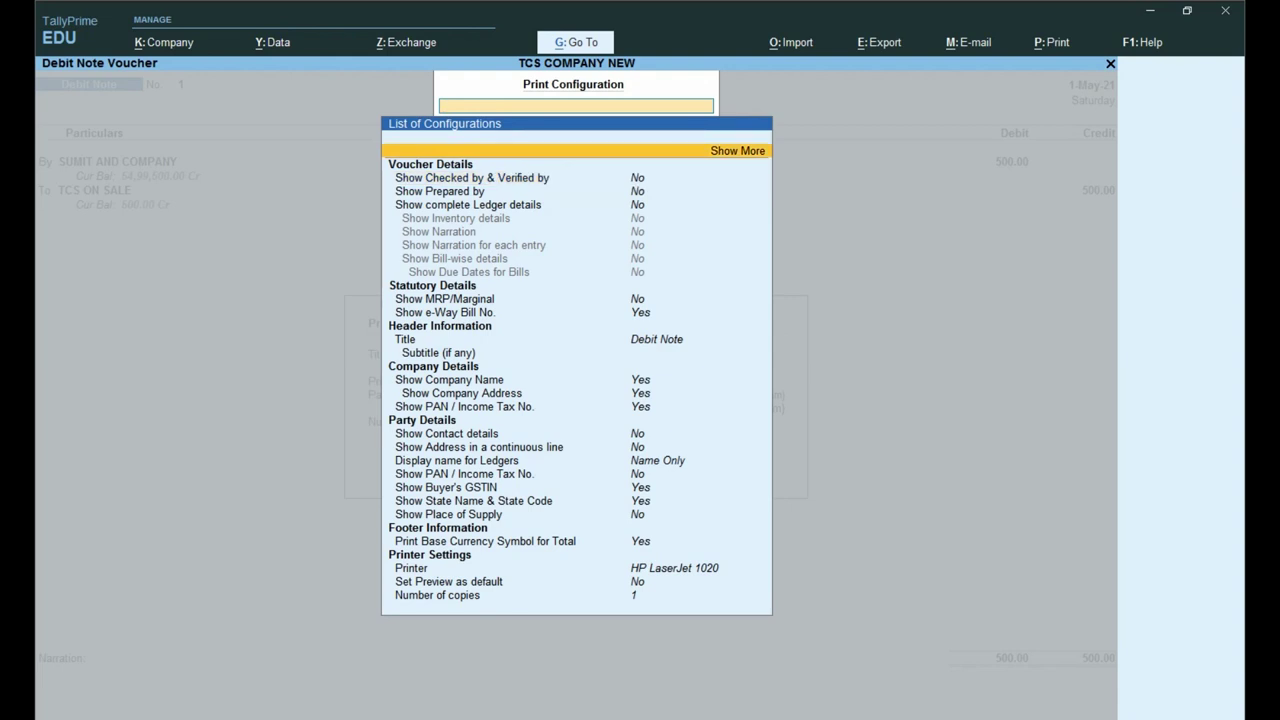
pyautogui.press('Return')
pyautogui.press('Down')
pyautogui.press('Down')
pyautogui.press('Down')
pyautogui.press('Down')
pyautogui.press('Down')
pyautogui.press('Down')
pyautogui.press('Down')
pyautogui.press('Down')
pyautogui.press('Down')
pyautogui.press('Down')
pyautogui.press('Down')
pyautogui.press('Down')
pyautogui.press('Down')
pyautogui.press('Down')
pyautogui.press('Down')
pyautogui.press('Down')
pyautogui.press('Down')
pyautogui.press('Down')
pyautogui.press('Down')
pyautogui.press('Down')
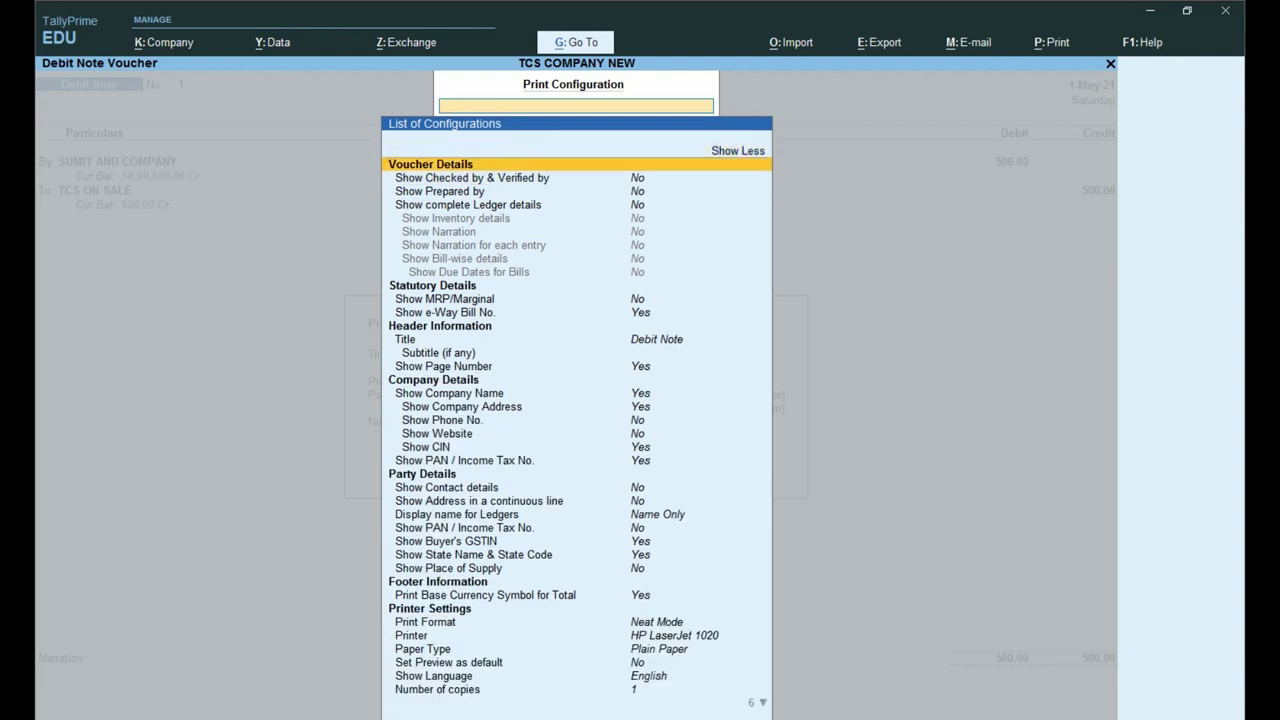
pyautogui.press('Down')
pyautogui.press('Down')
pyautogui.press('Down')
pyautogui.press('Down')
pyautogui.press('Down')
pyautogui.press('Down')
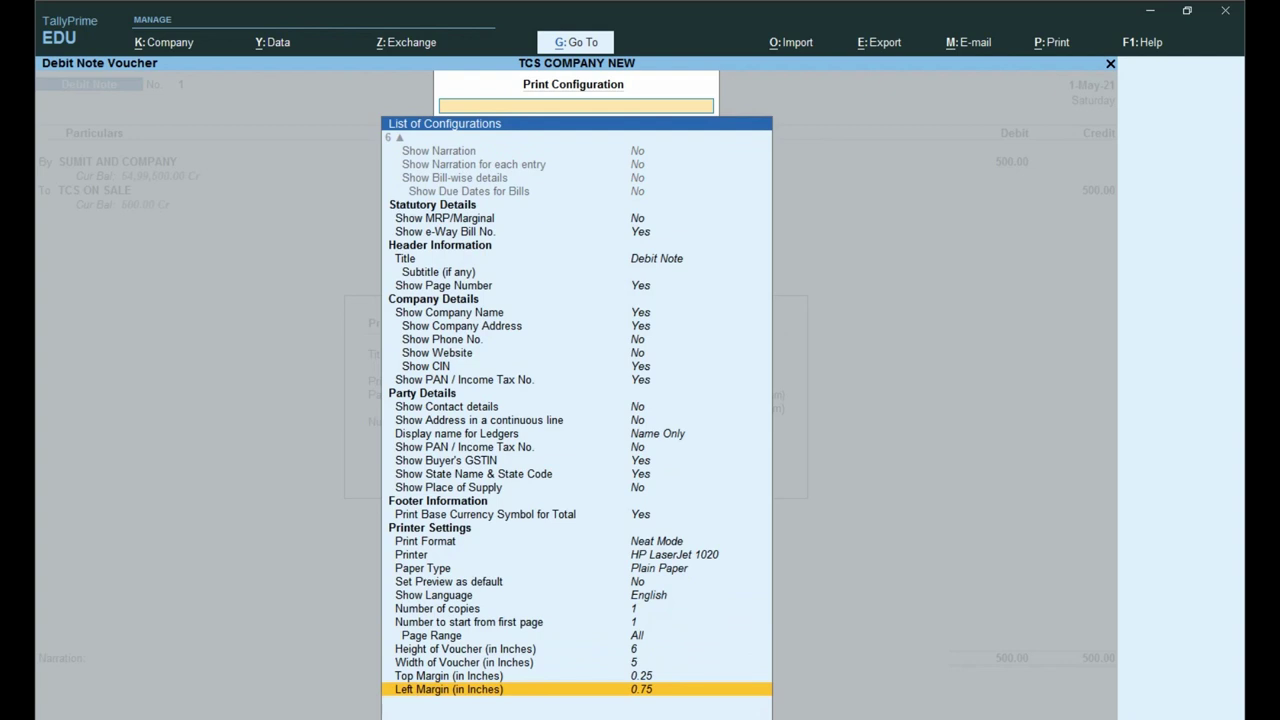
pyautogui.press('Up')
pyautogui.press('Up')
pyautogui.press('Up')
pyautogui.press('Up')
pyautogui.press('Up')
pyautogui.press('Up')
pyautogui.press('Up')
pyautogui.press('Up')
pyautogui.press('Up')
pyautogui.press('Up')
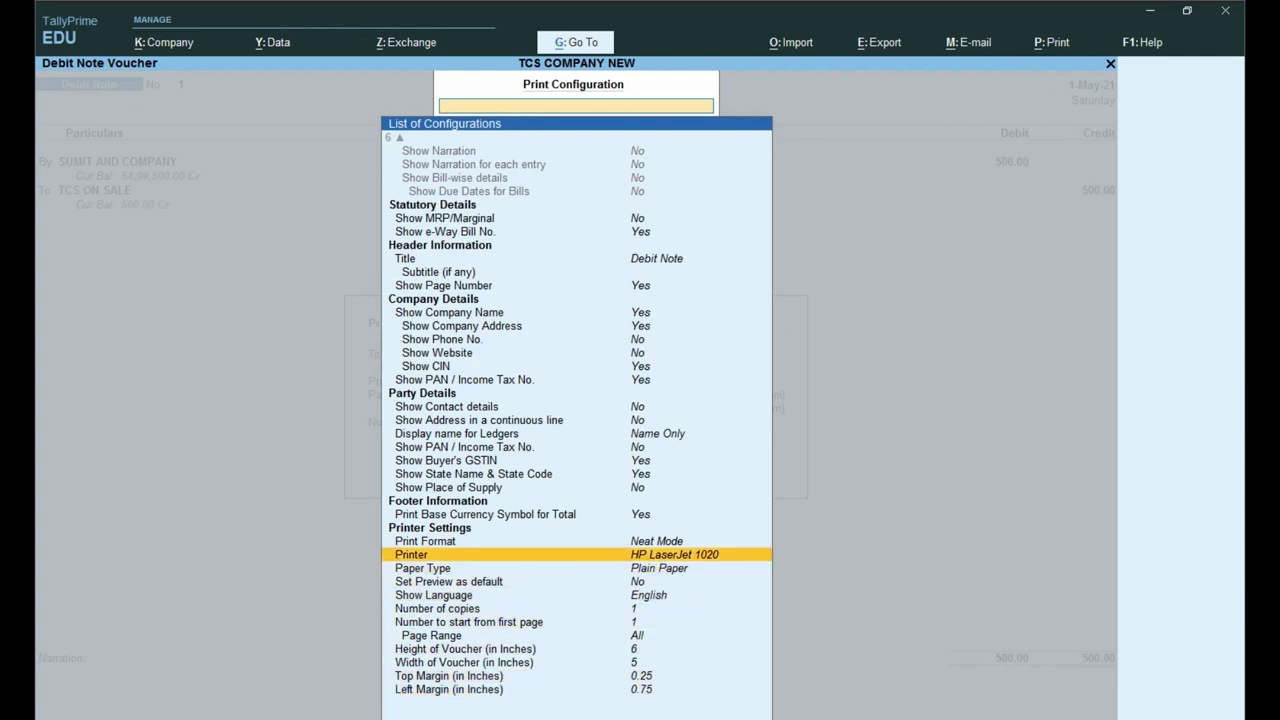
pyautogui.press('Up')
pyautogui.press('Escape')
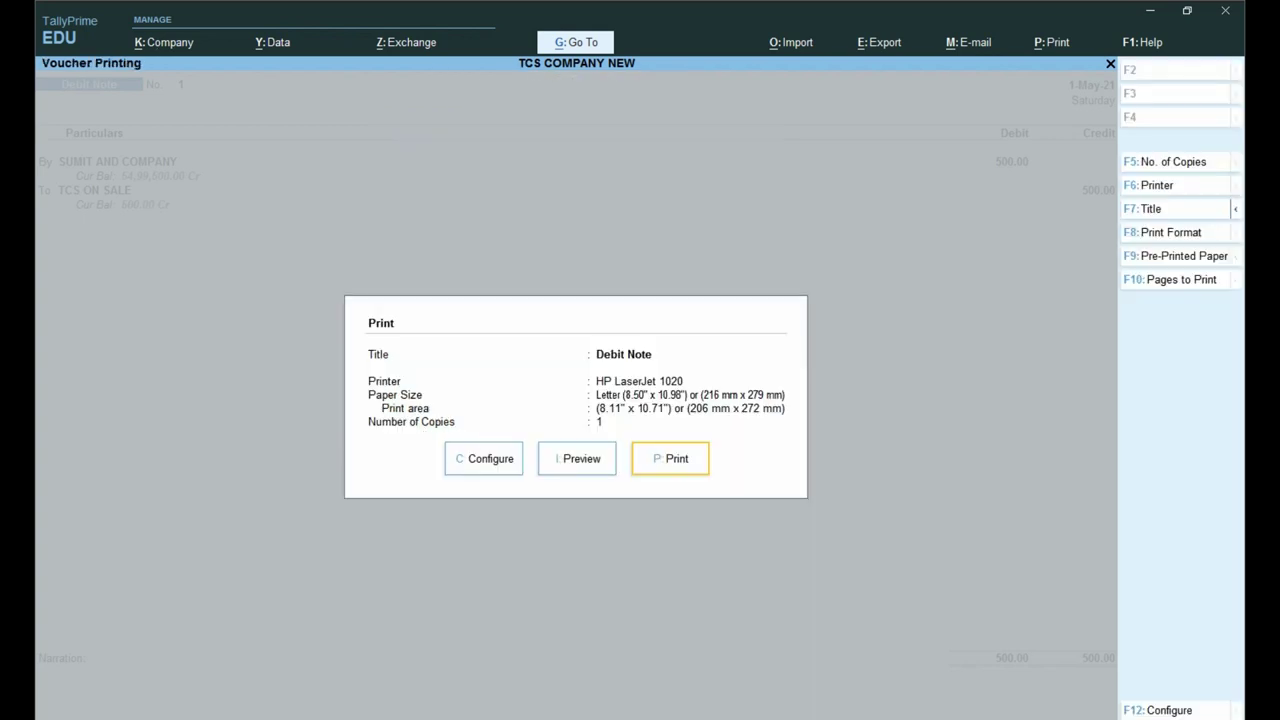
pyautogui.press('F6')
pyautogui.press('BackSpace')
pyautogui.press('Return')
pyautogui.press('F8')
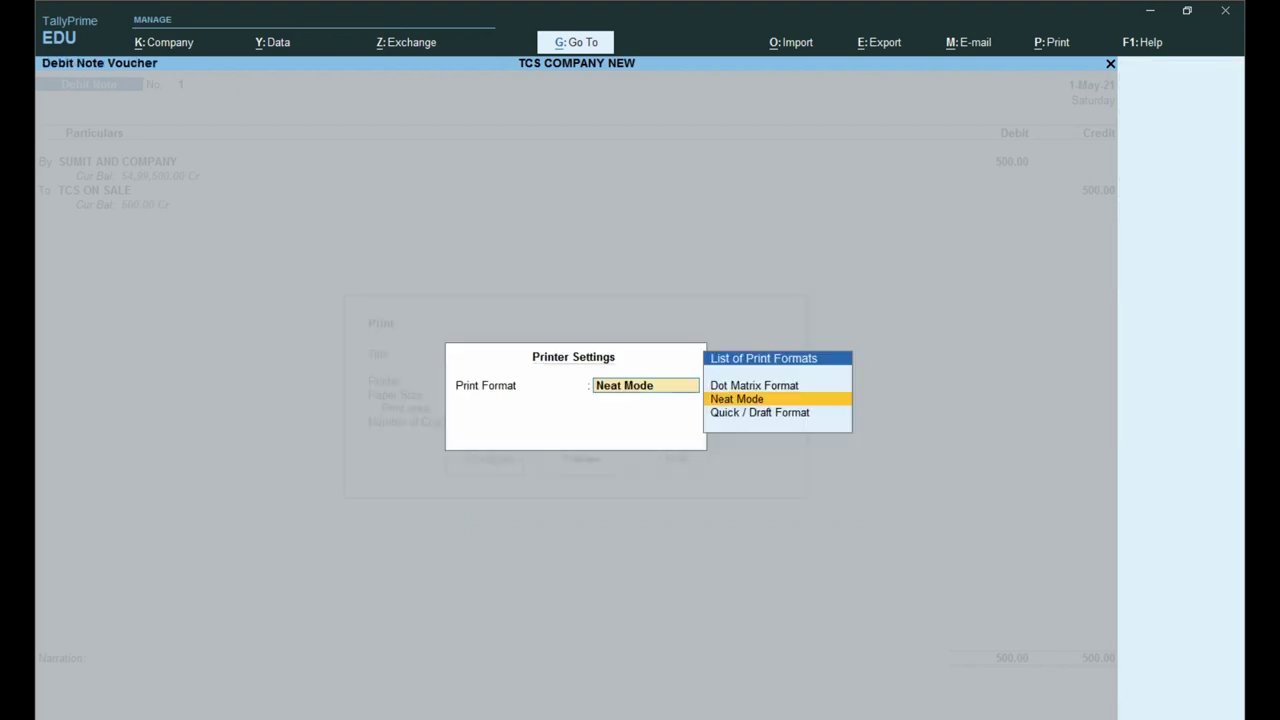
pyautogui.press('BackSpace')
pyautogui.press('Return')
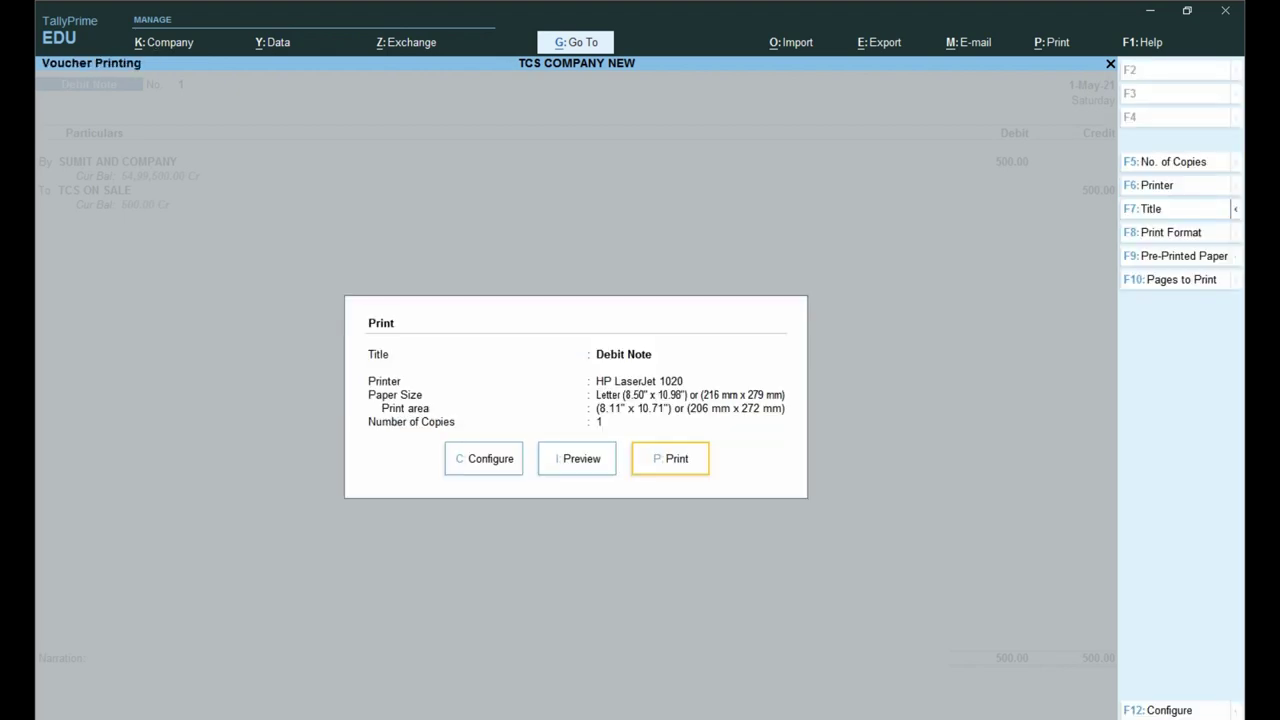
pyautogui.press('F5')
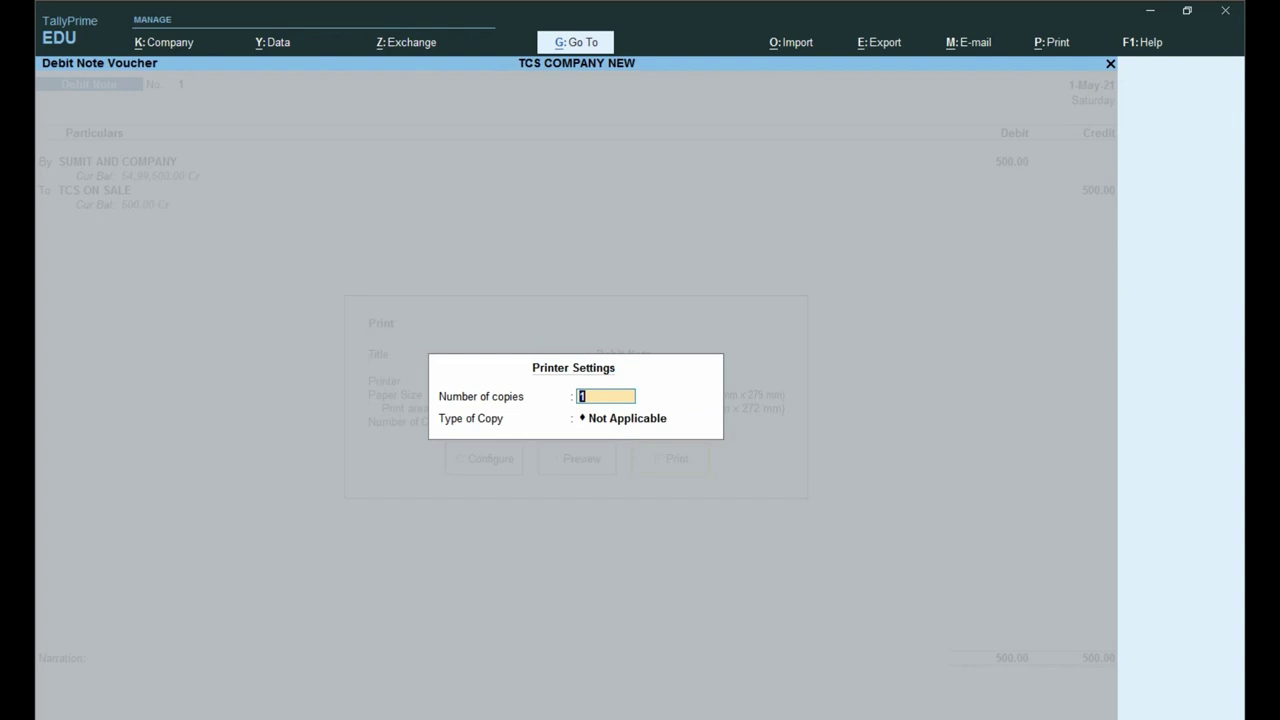
pyautogui.press('Return')
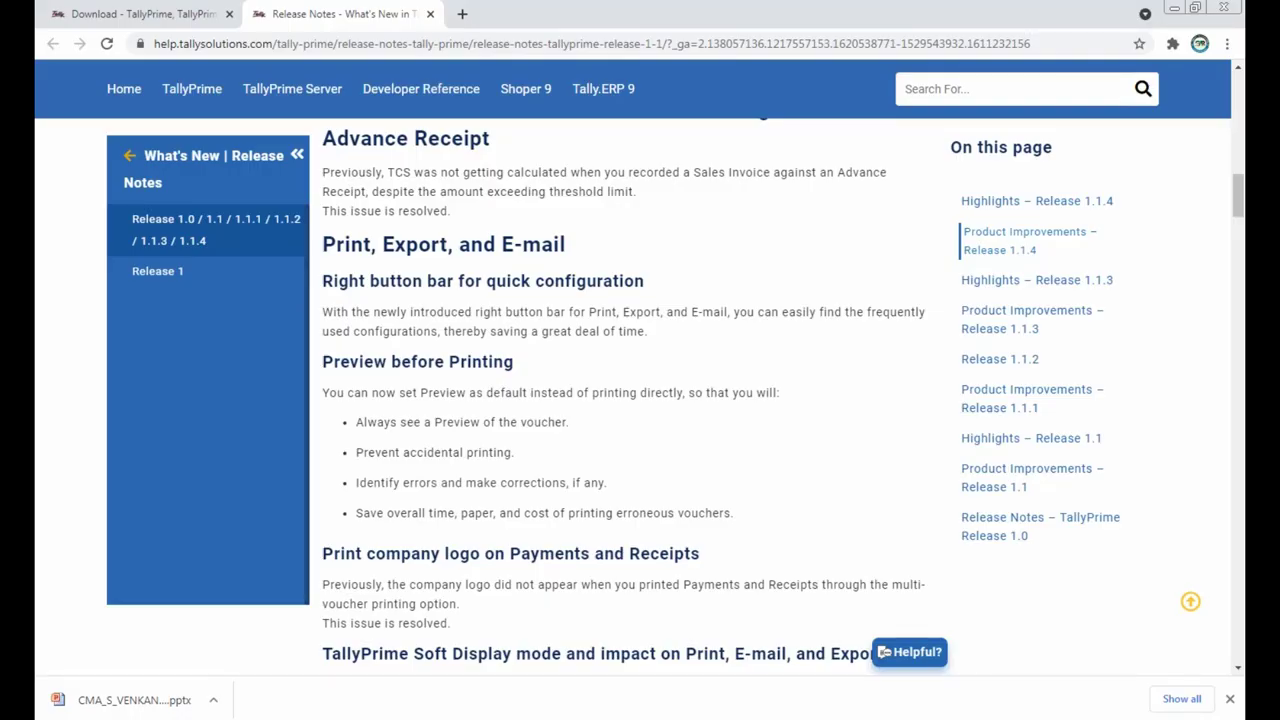
# Step: Scroll the release notes to the 'Day-Wise breakup for Voucher Register' heading
pyautogui.scroll(2, 620, 400)
pyautogui.scroll(2, 620, 400)
pyautogui.scroll(-3, 620, 400)
pyautogui.scroll(-4, 620, 400)
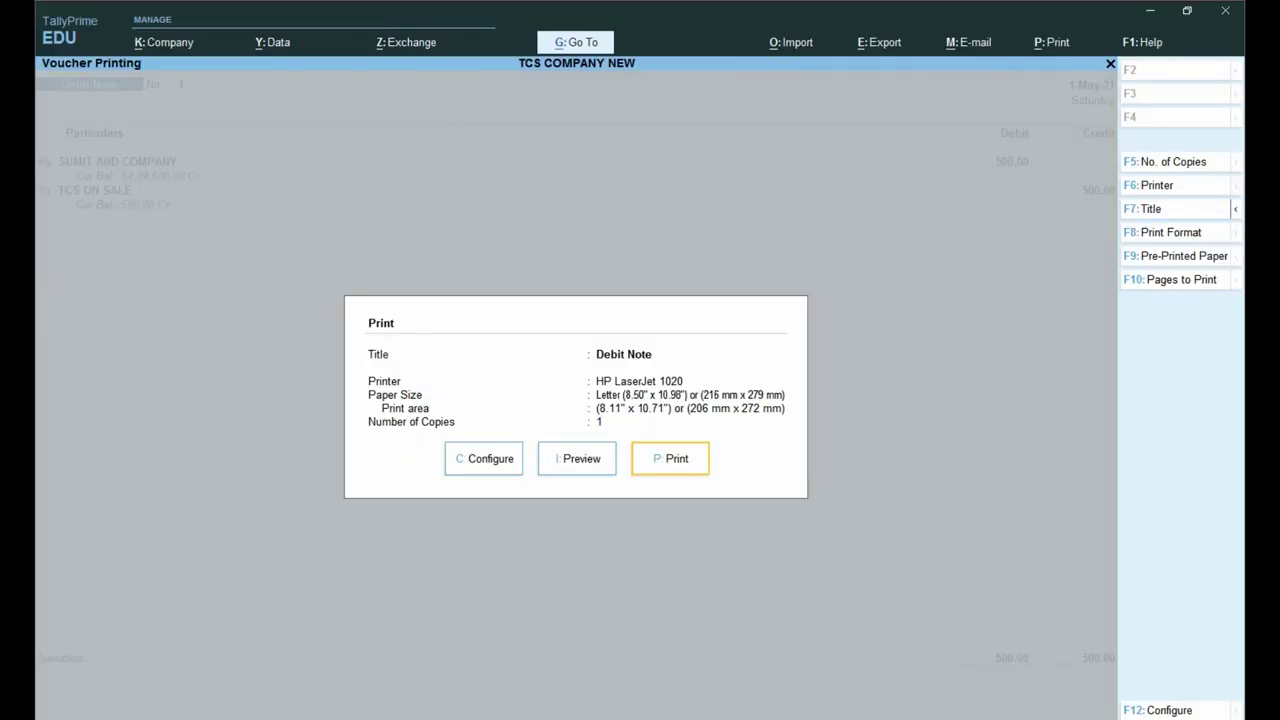
# Step: Leave the print screen and quit the debit note voucher without saving changes
pyautogui.press('Escape')
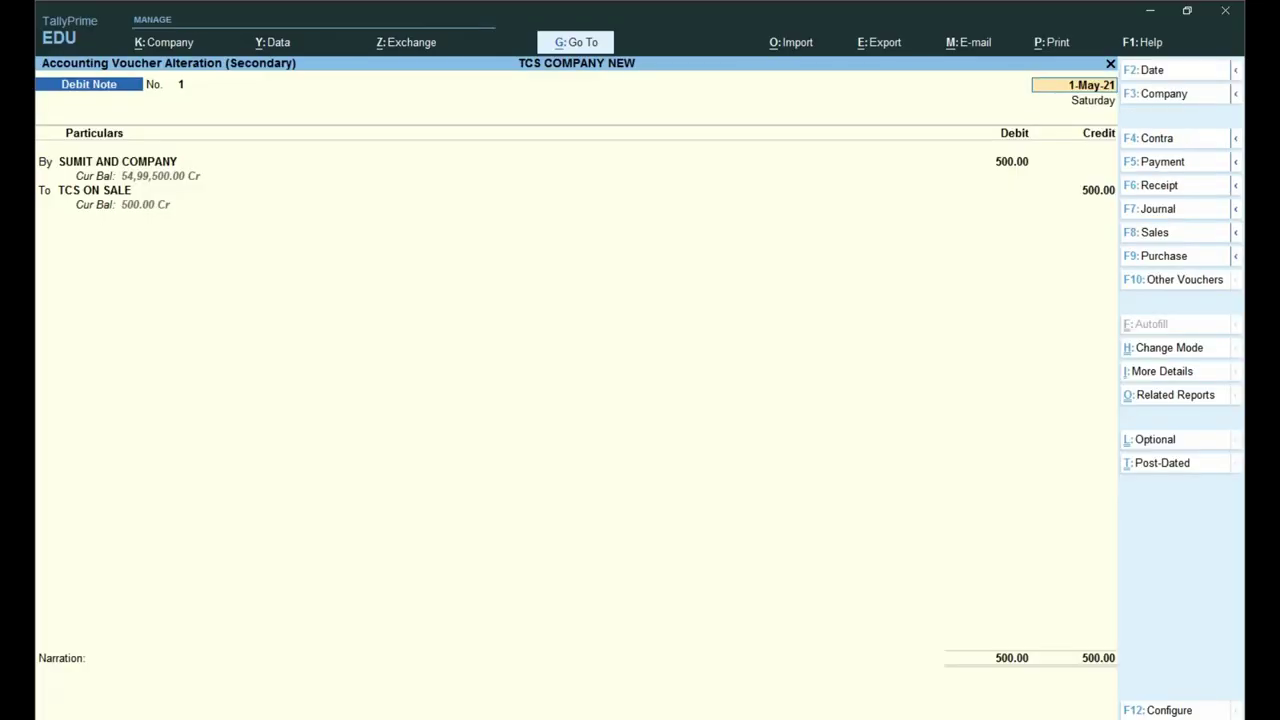
pyautogui.press('Escape')
pyautogui.press('Return')
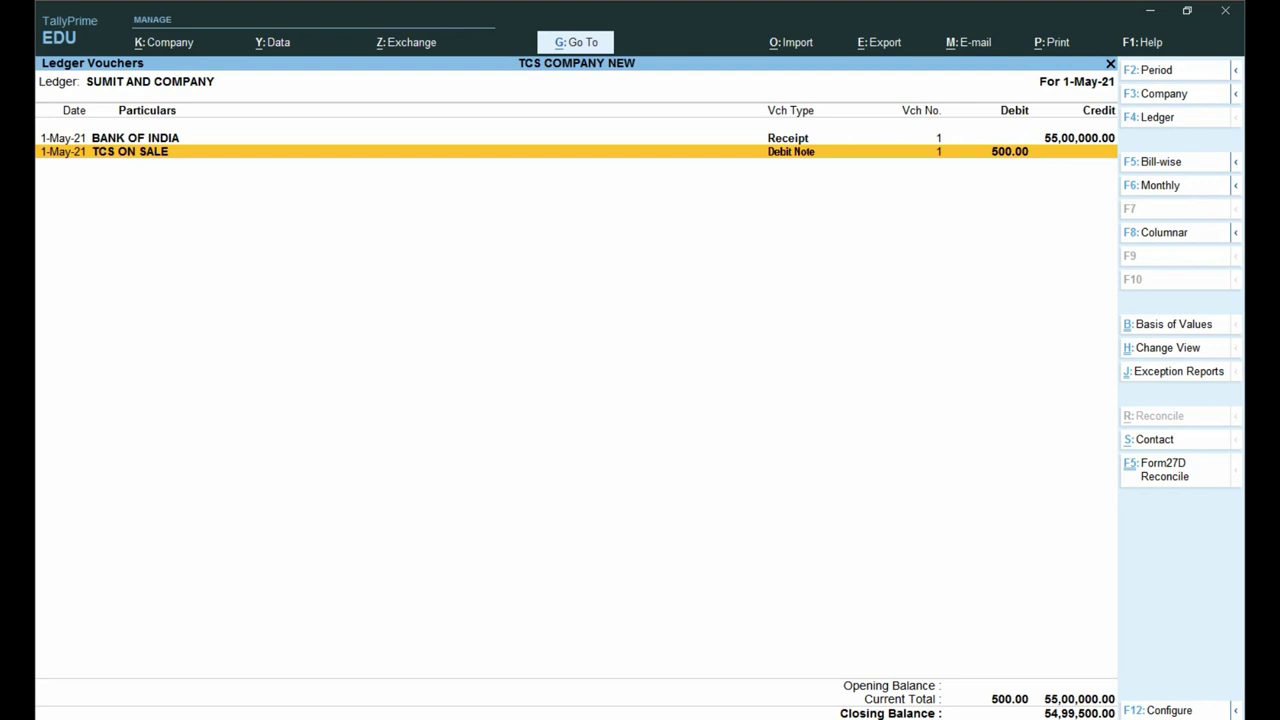
# Step: Switch the SUMIT AND COMPANY ledger to Daily Breakup, showing 500.00 debit and 55,00,000.00 credit on 1-May
pyautogui.hotkey('ctrl', 'h')
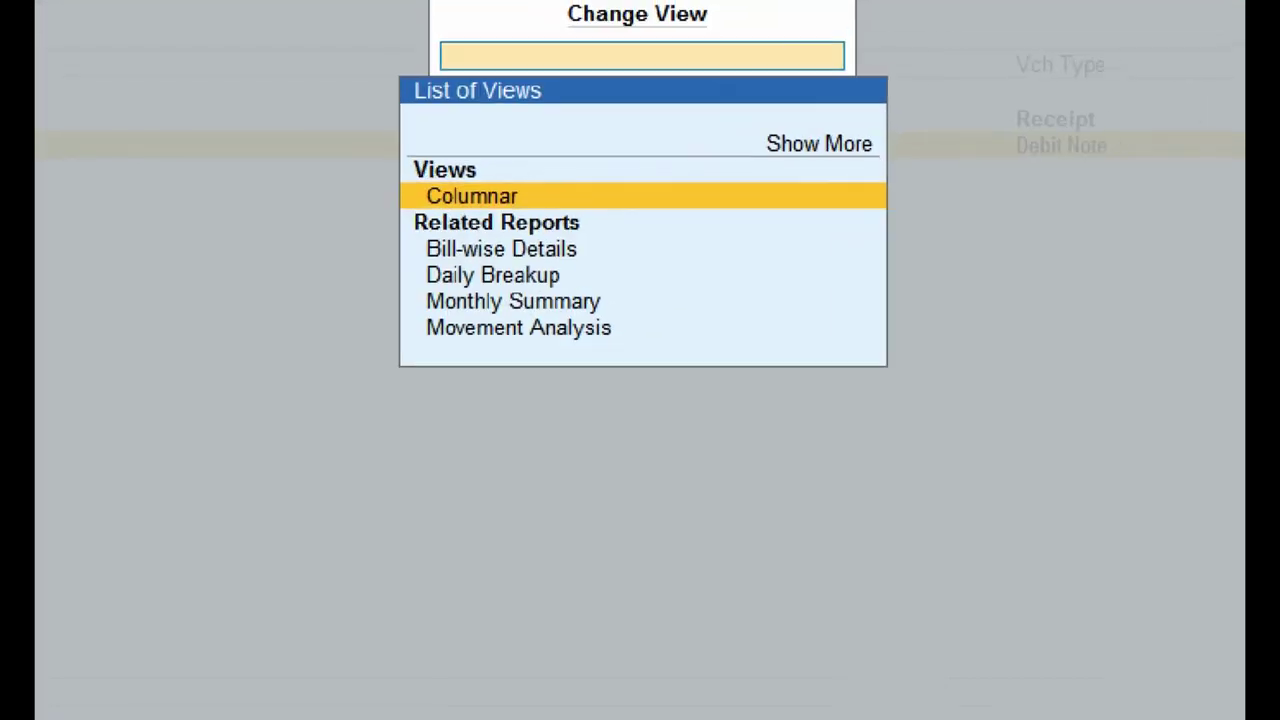
pyautogui.moveTo(397, 251); pyautogui.dragTo(585, 286)
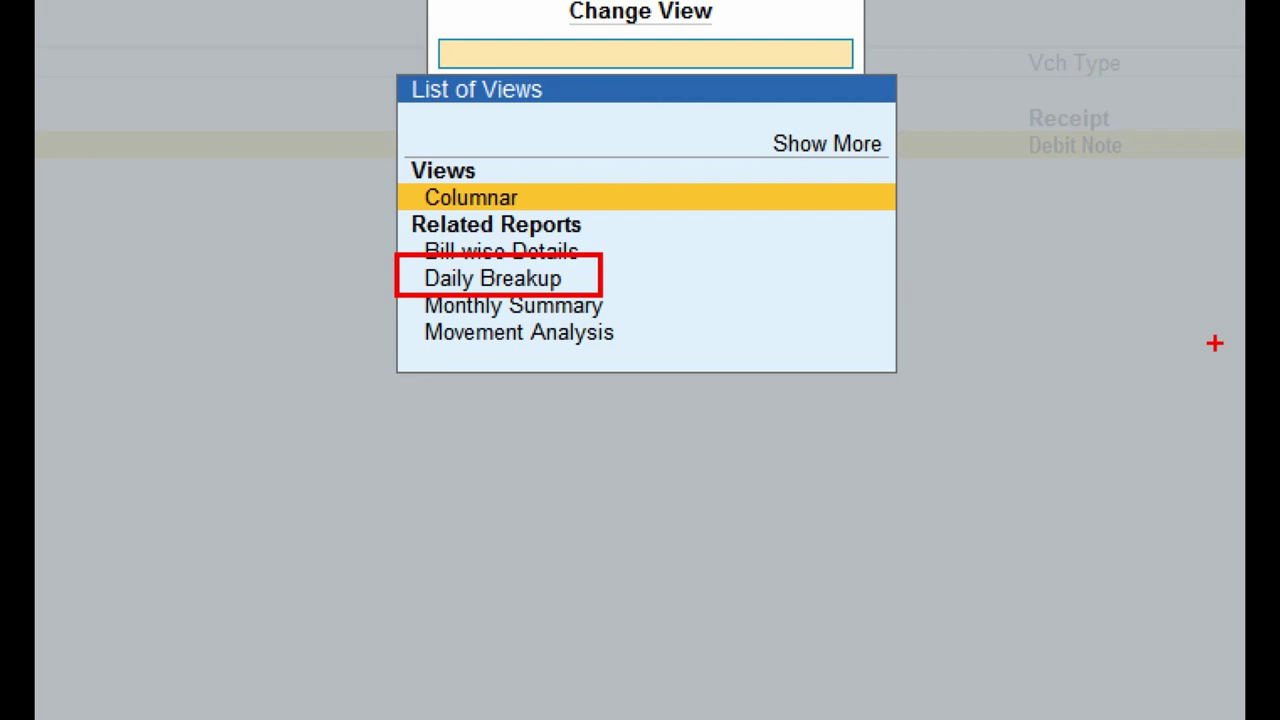
pyautogui.press('Down')
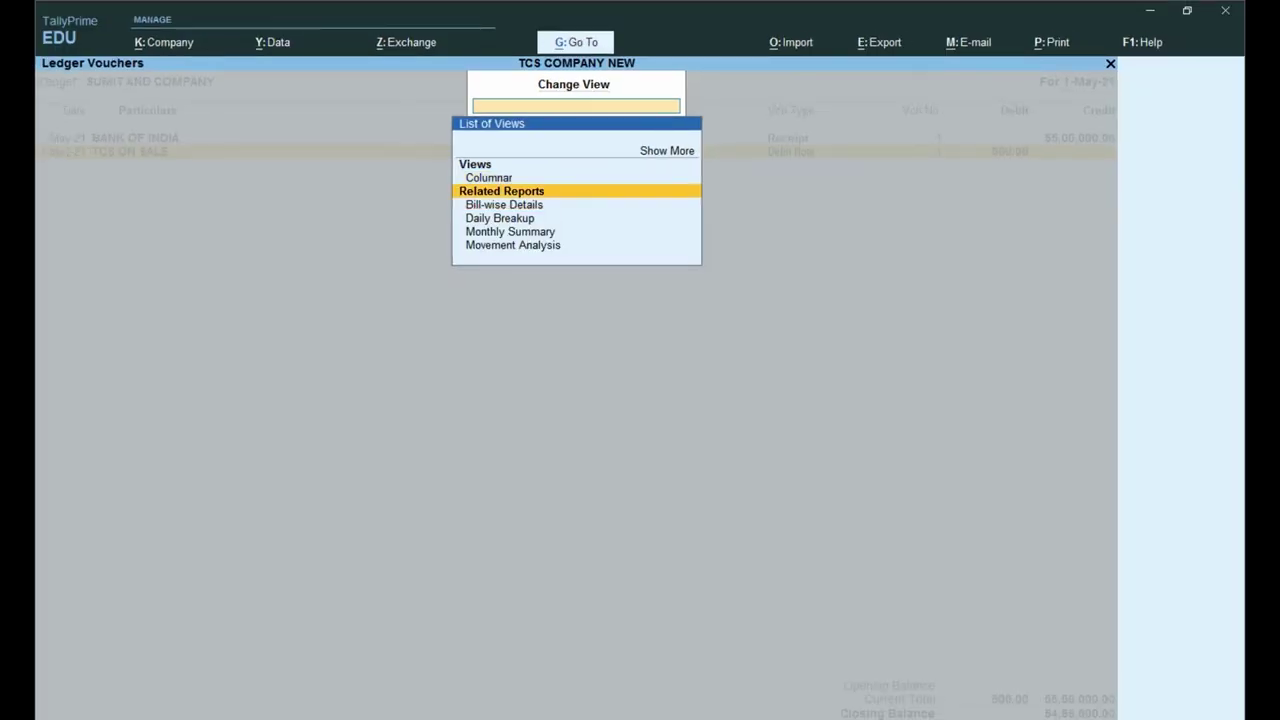
pyautogui.press('Down')
pyautogui.press('Down')
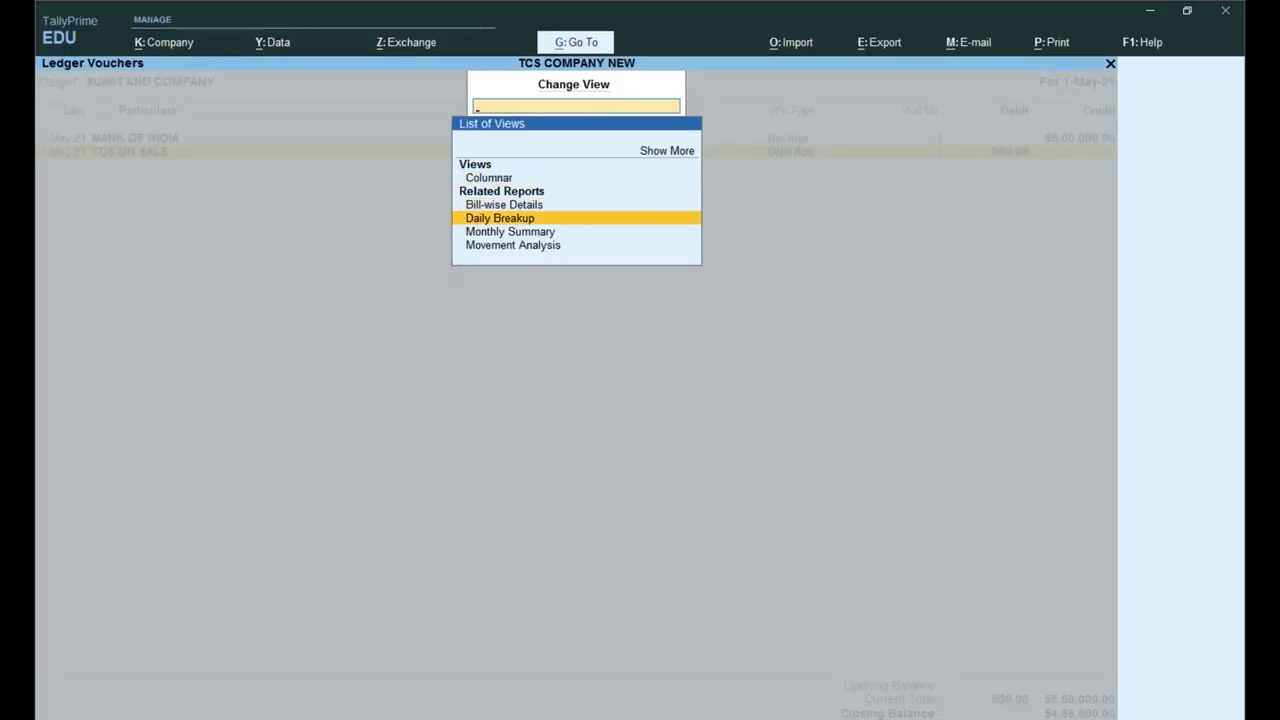
pyautogui.press('Return')
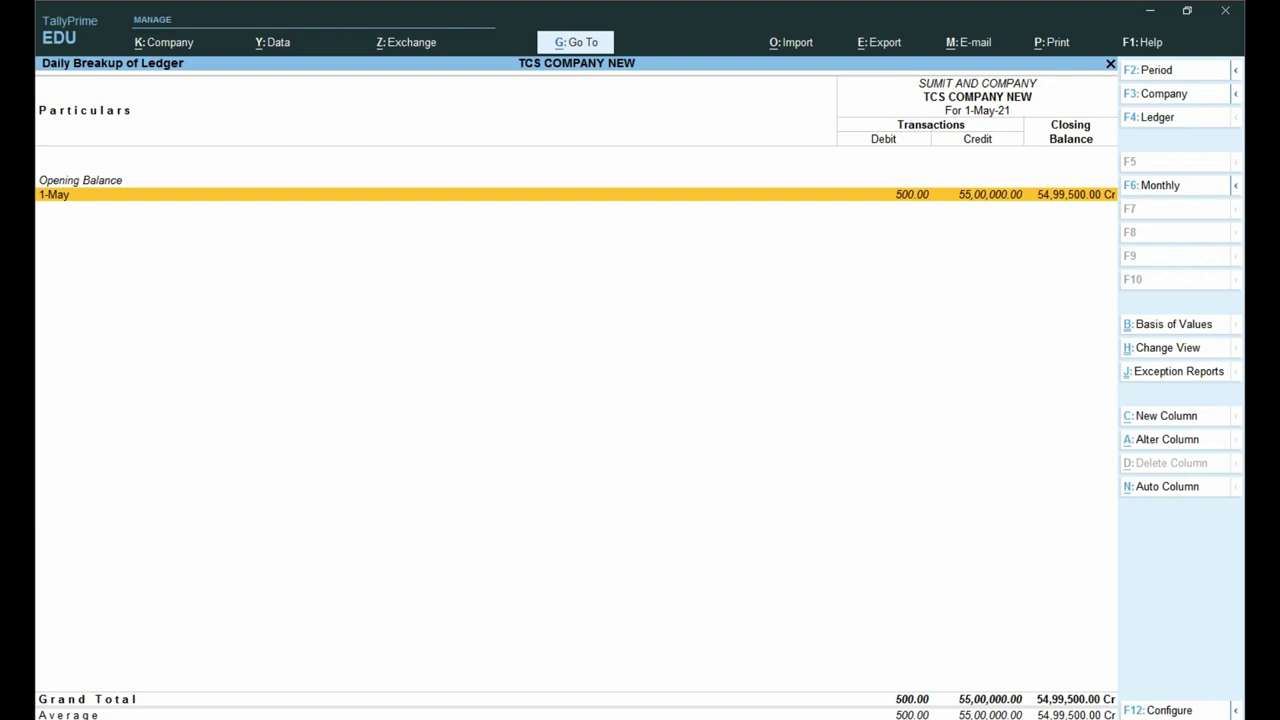
pyautogui.moveTo(694, 136)
pyautogui.mouseDown()
pyautogui.moveTo(771, 209)
pyautogui.moveTo(850, 248)
pyautogui.mouseUp()
pyautogui.moveTo(853, 145); pyautogui.dragTo(995, 236)
pyautogui.moveTo(1020, 137)
pyautogui.mouseDown()
pyautogui.moveTo(1054, 200)
pyautogui.moveTo(1206, 237)
pyautogui.mouseUp()
# Step: Change Receipt No. 1's date from 1-May to 2-May and save the voucher
pyautogui.press('Return')
pyautogui.press('Return')
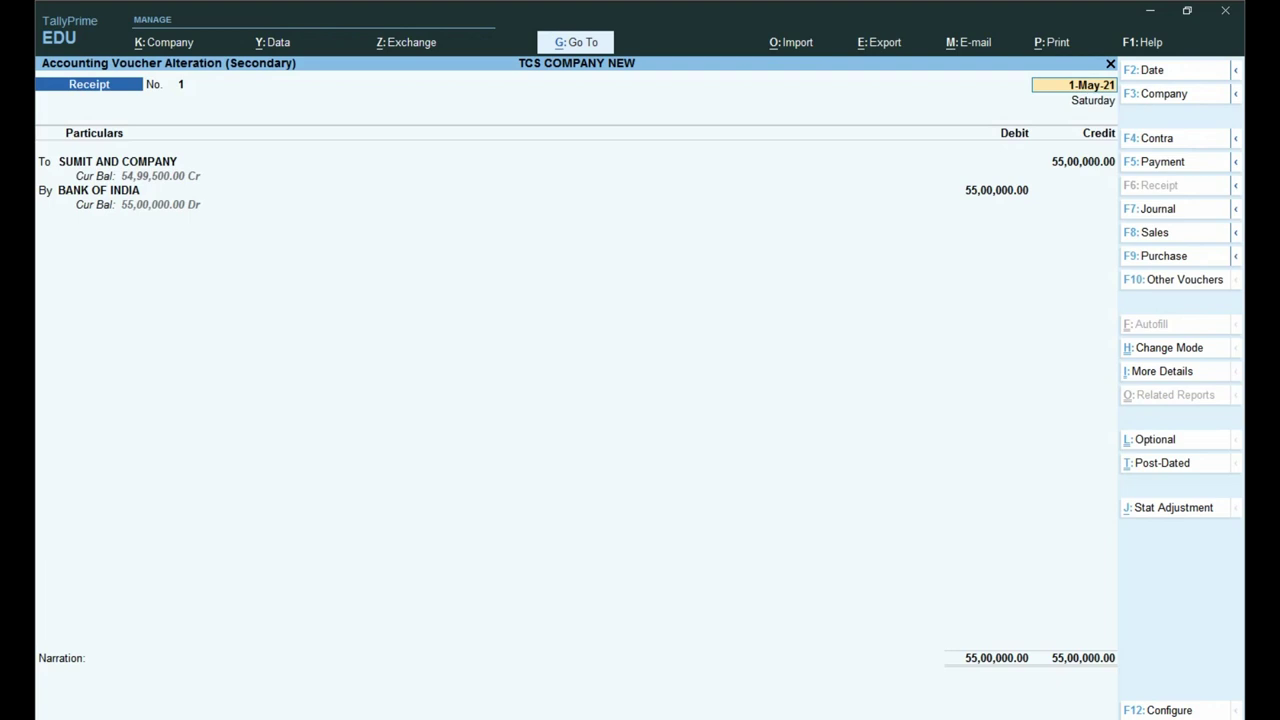
pyautogui.press('F2')
pyautogui.write('2-5')
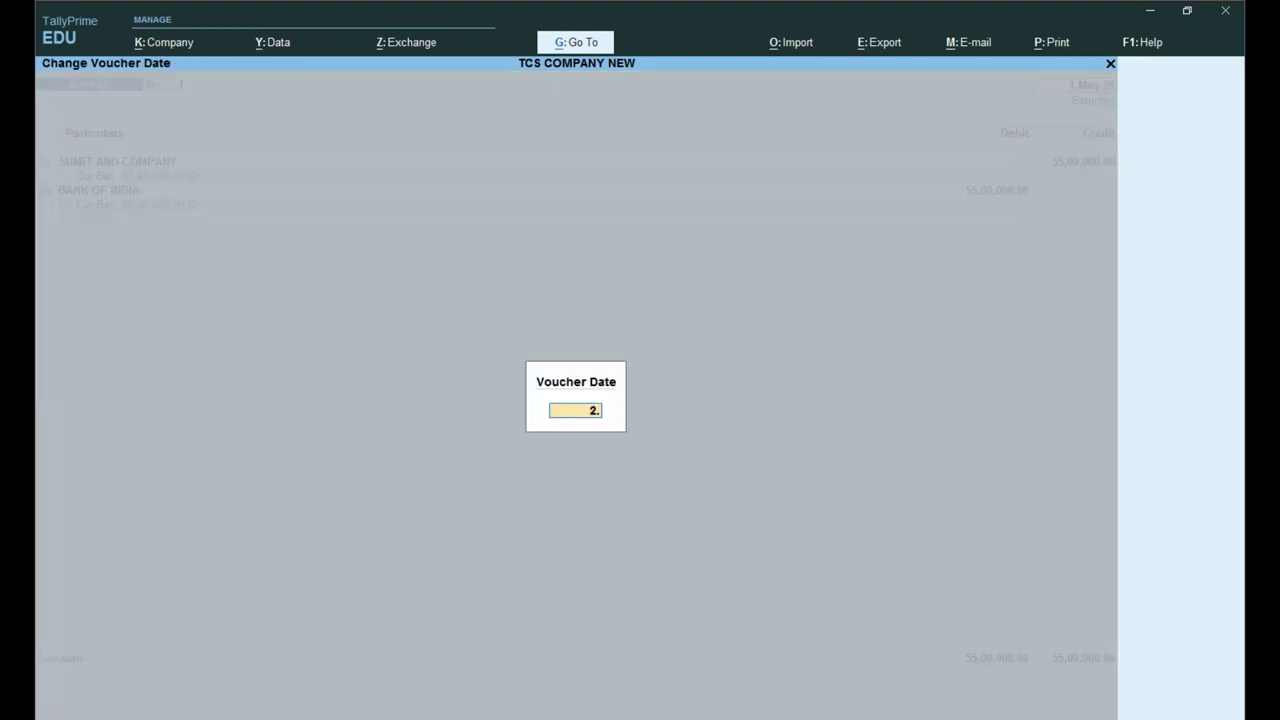
pyautogui.press('Return')
pyautogui.hotkey('ctrl', 'a')
# Step: Go back to ledger selection and reopen the SUMIT AND COMPANY ledger
pyautogui.press('Escape')
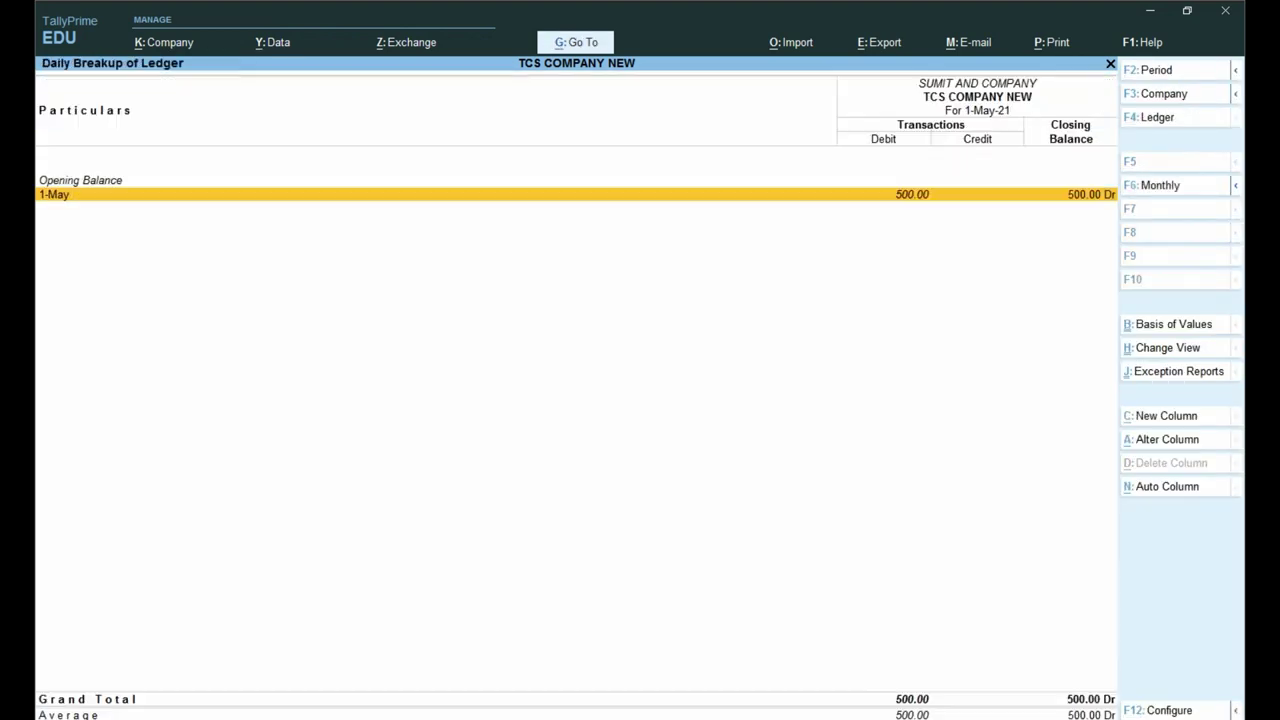
pyautogui.press('Escape')
pyautogui.press('Escape')
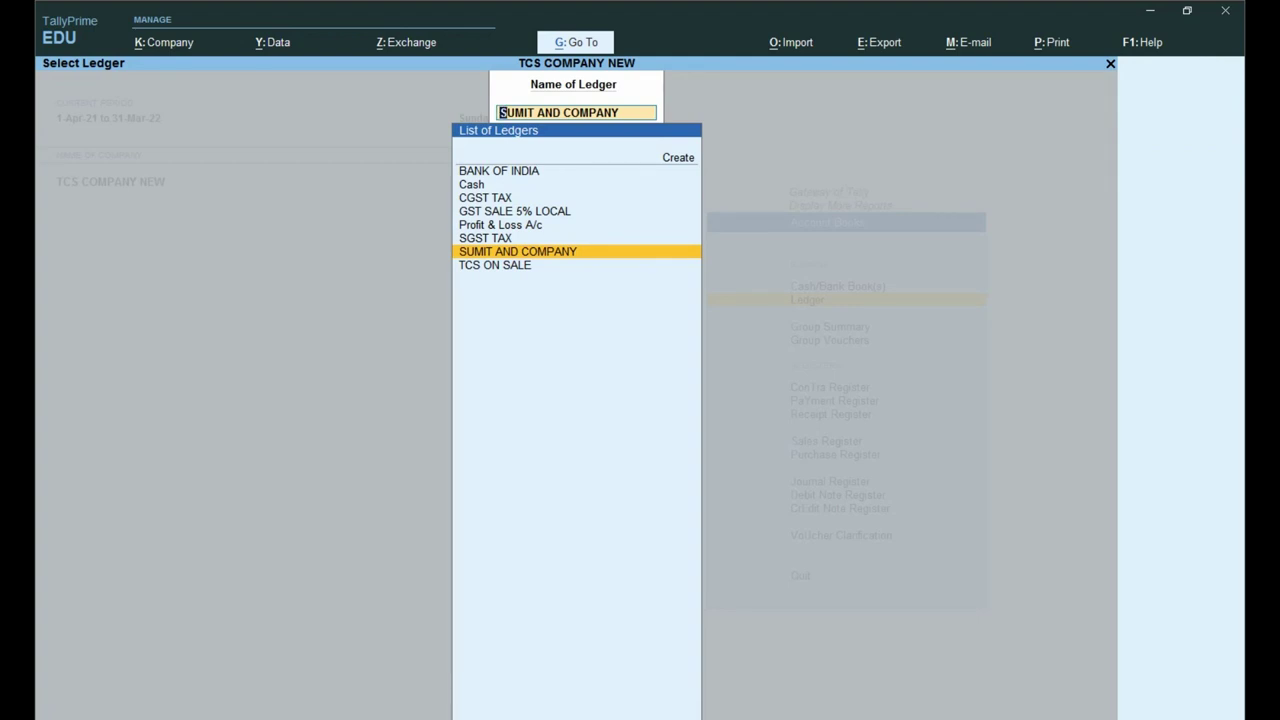
pyautogui.press('Escape')
pyautogui.press('Escape')
pyautogui.press('Return')
pyautogui.press('Down')
pyautogui.press('Down')
pyautogui.press('Down')
pyautogui.press('Down')
pyautogui.press('Down')
pyautogui.press('Down')
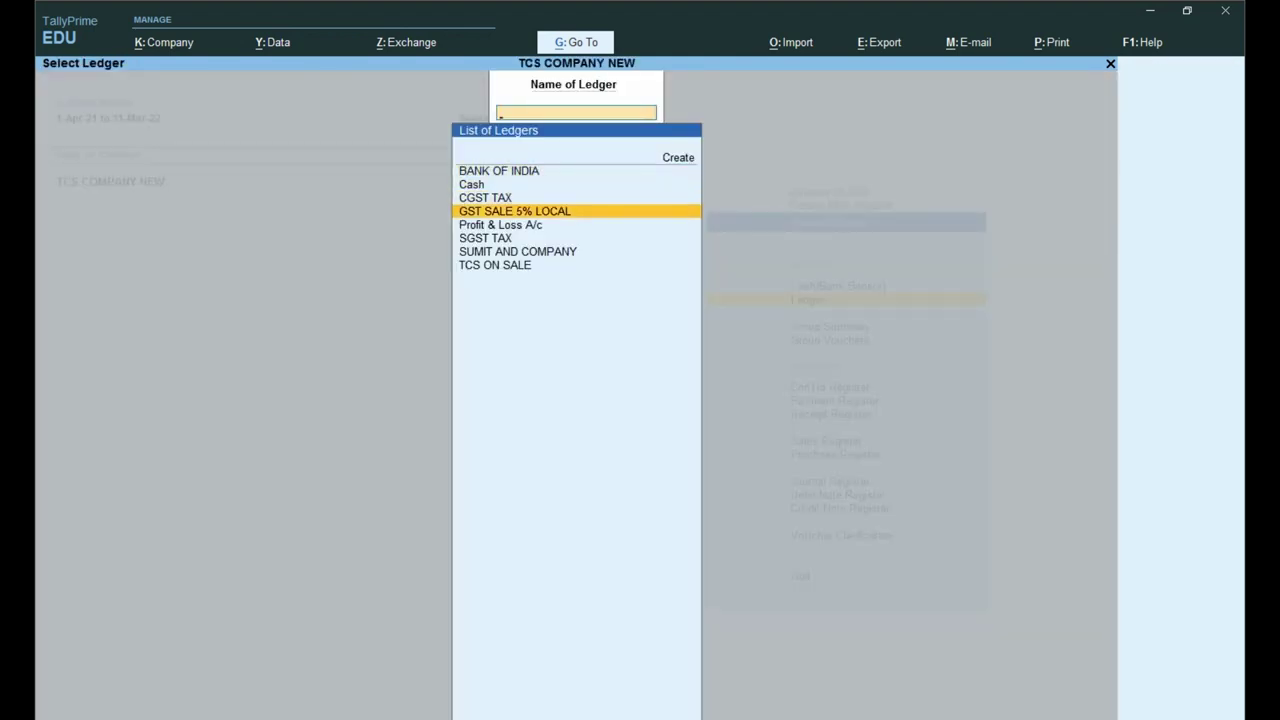
pyautogui.press('Return')
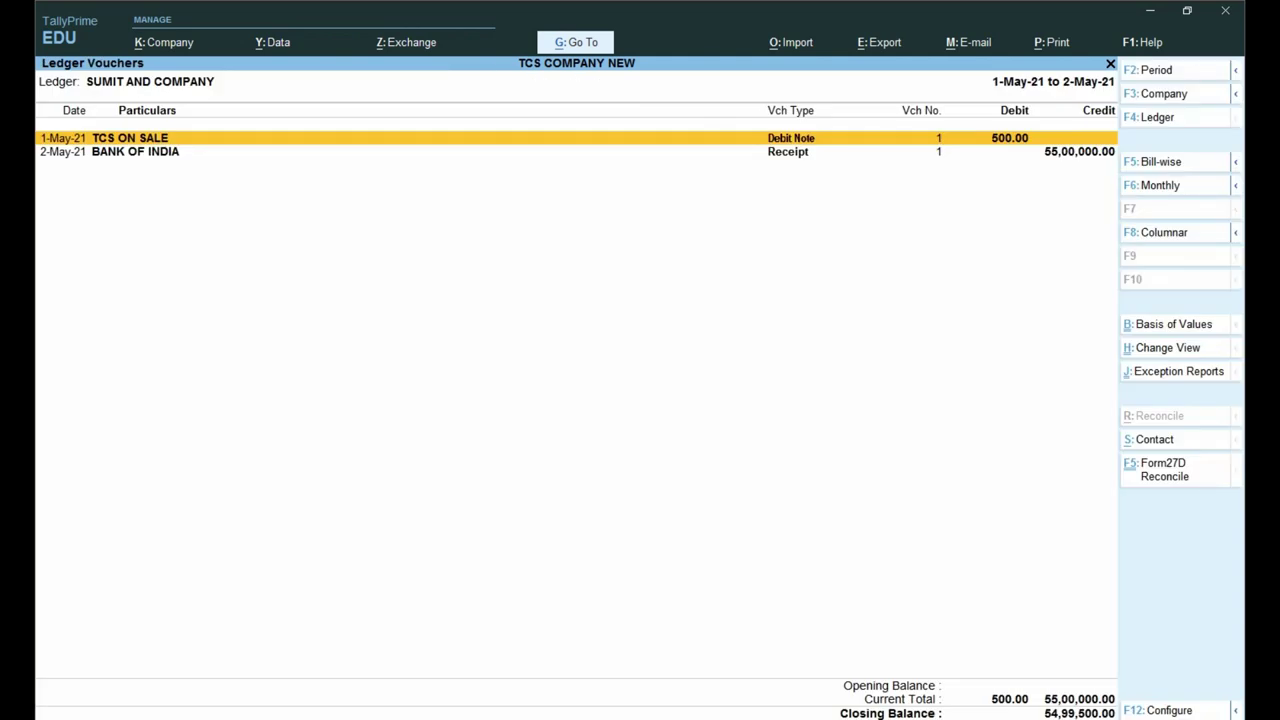
# Step: View the Daily Breakup: 500.00 debit on 1-May, 55,00,000.00 credit on 2-May
pyautogui.hotkey('ctrl', 'h')
pyautogui.press('Down')
pyautogui.press('Down')
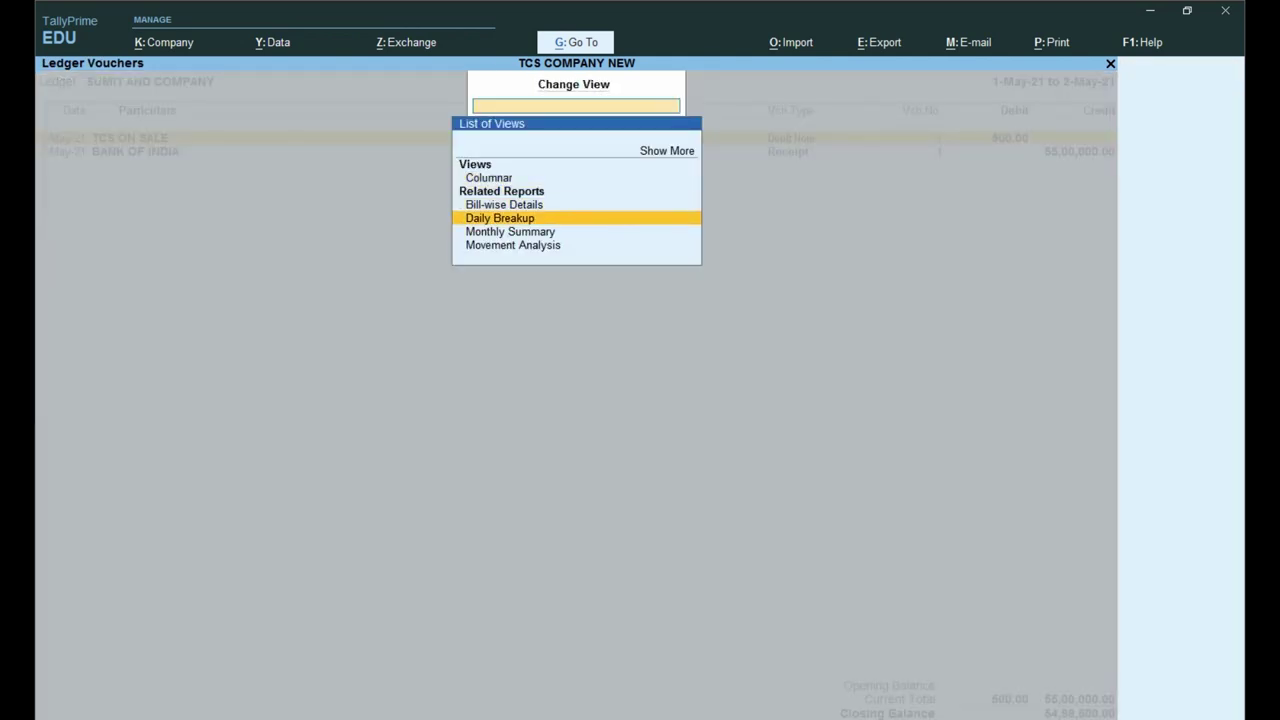
pyautogui.press('Return')
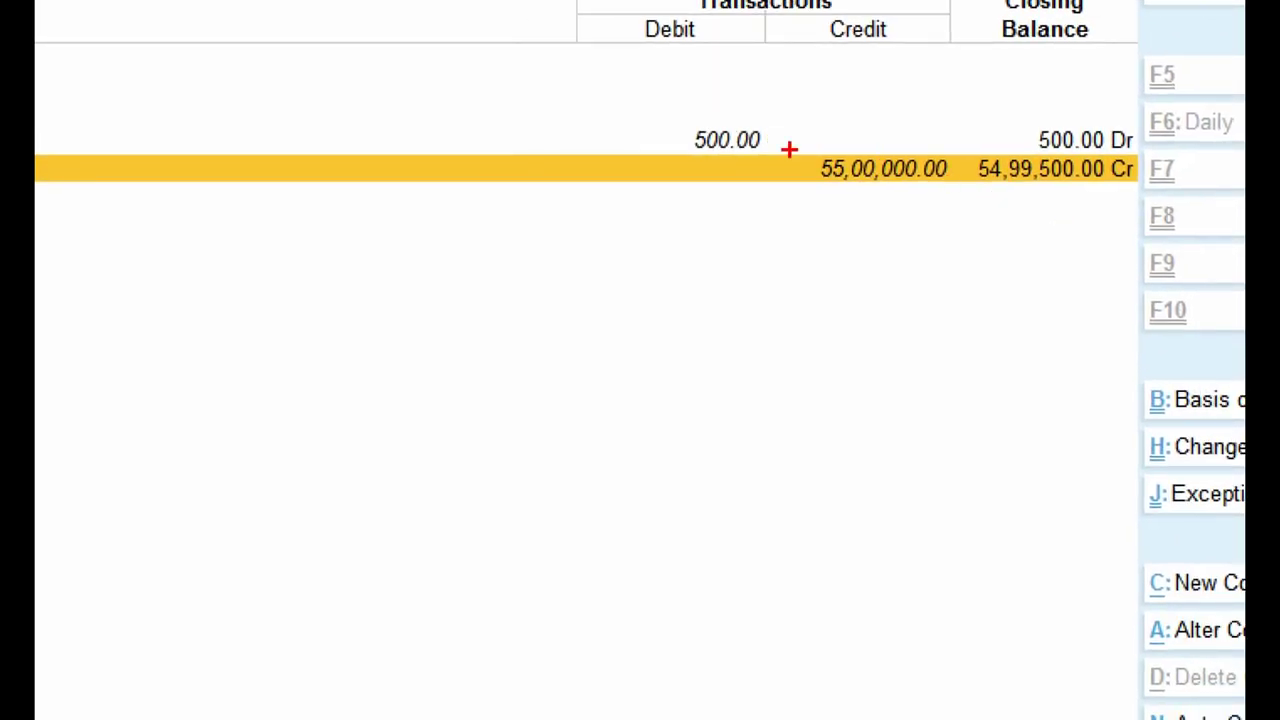
pyautogui.moveTo(799, 126)
pyautogui.mouseDown()
pyautogui.moveTo(814, 160)
pyautogui.moveTo(958, 208)
pyautogui.mouseUp()
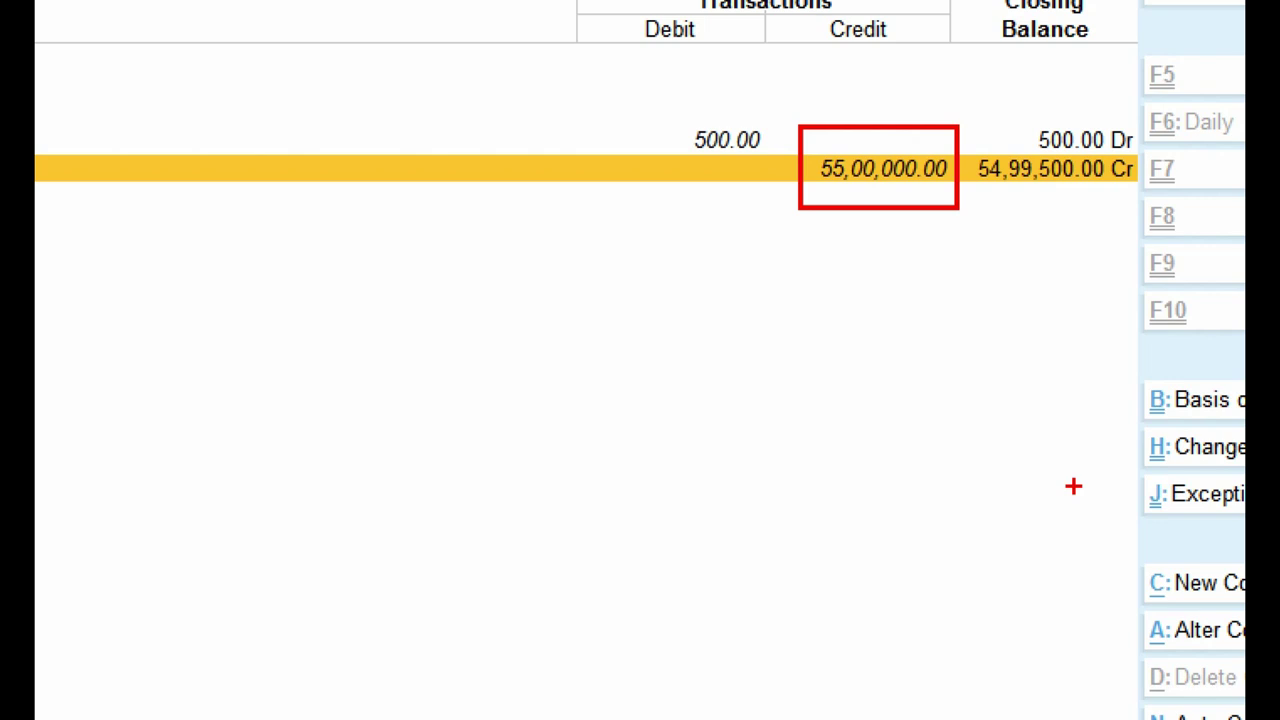
pyautogui.press('Escape')
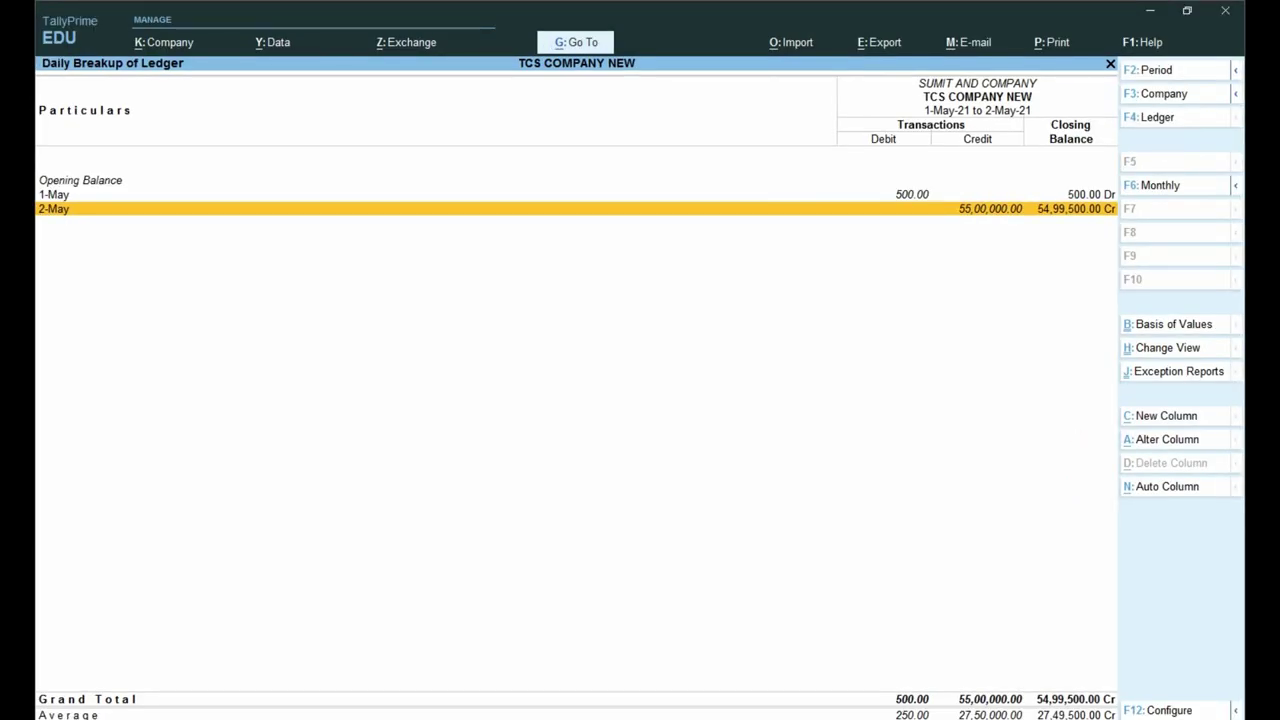